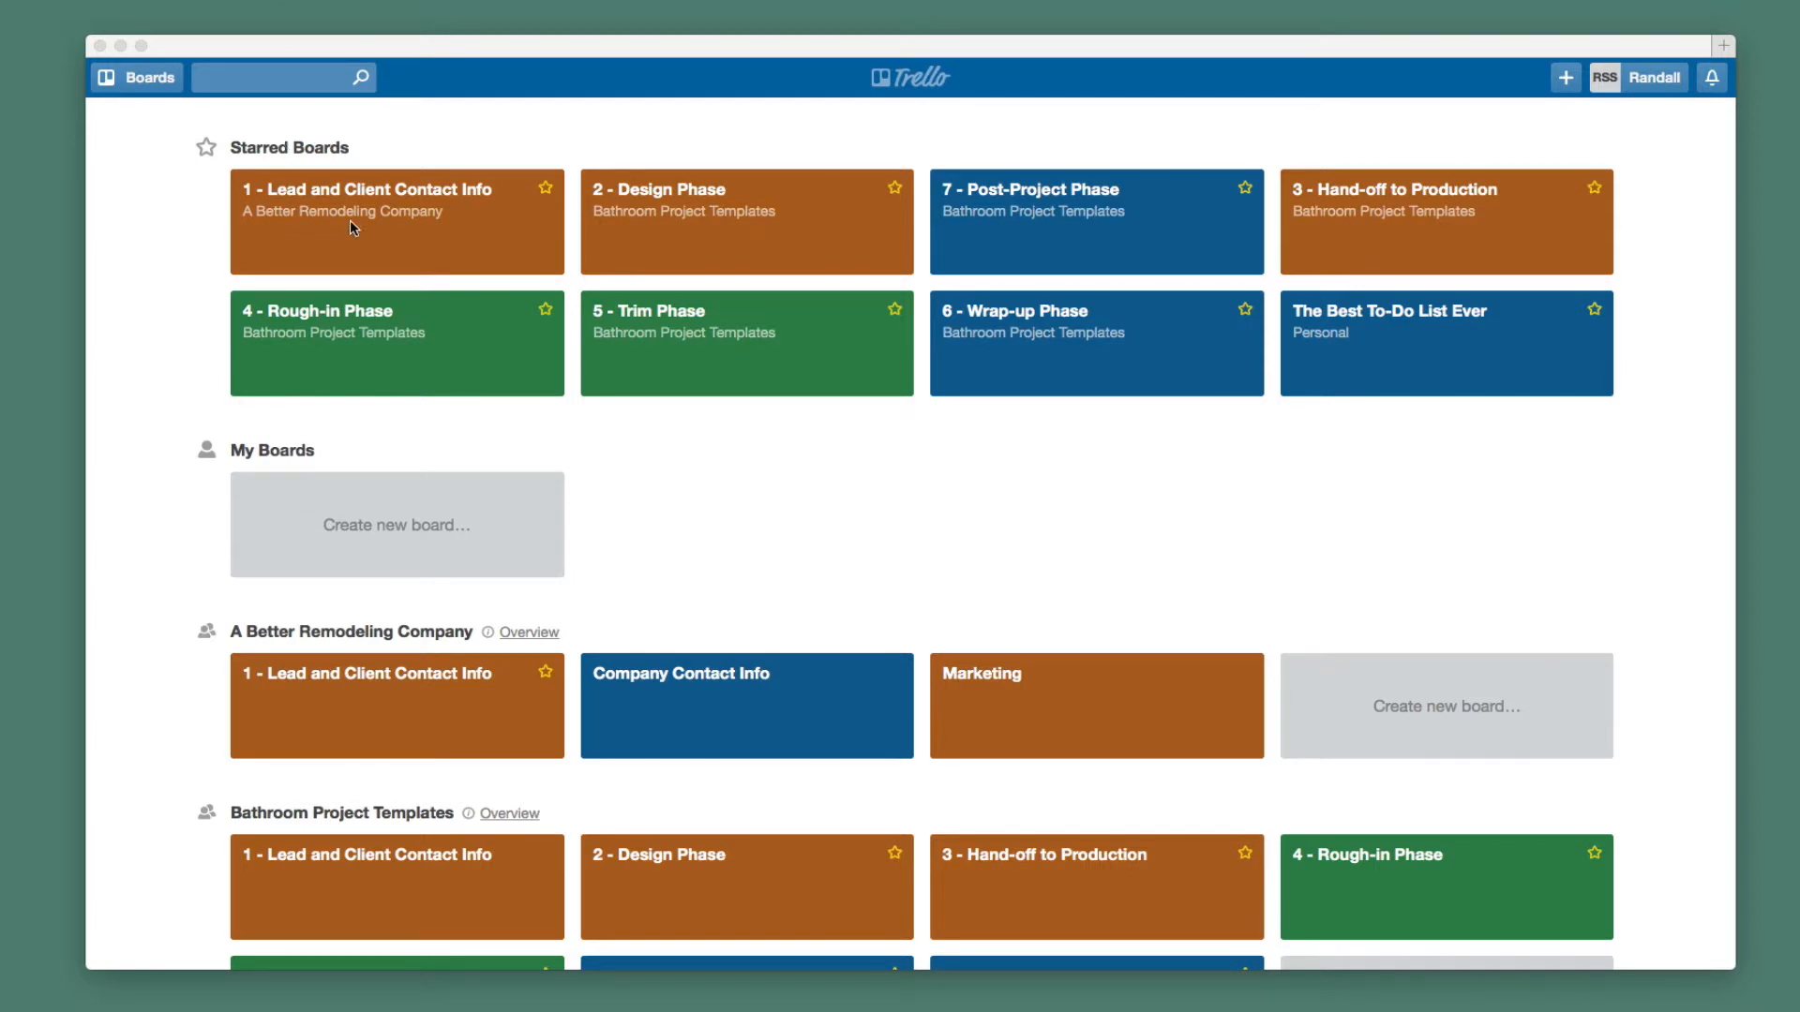
Scroll the boards page, briefly open the all-boards list, then return to the boards page.
scroll(178, 267, down, 10)
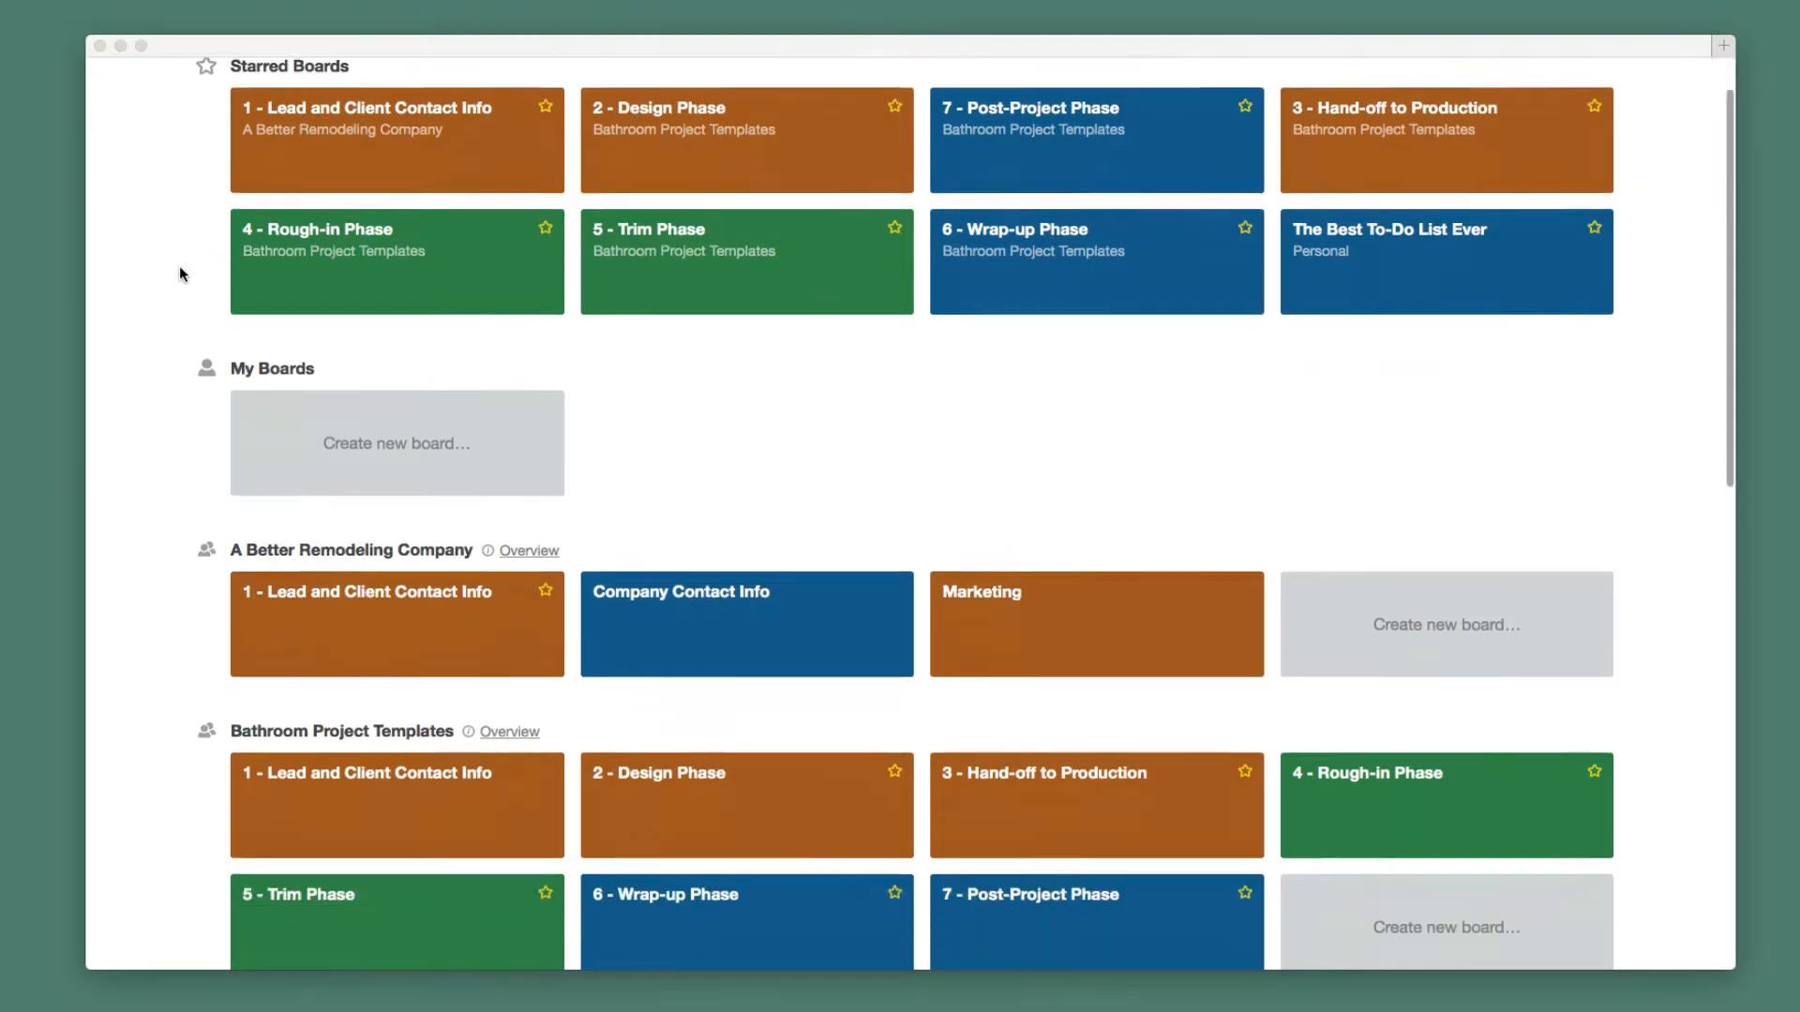
scroll(180, 267, down, 1)
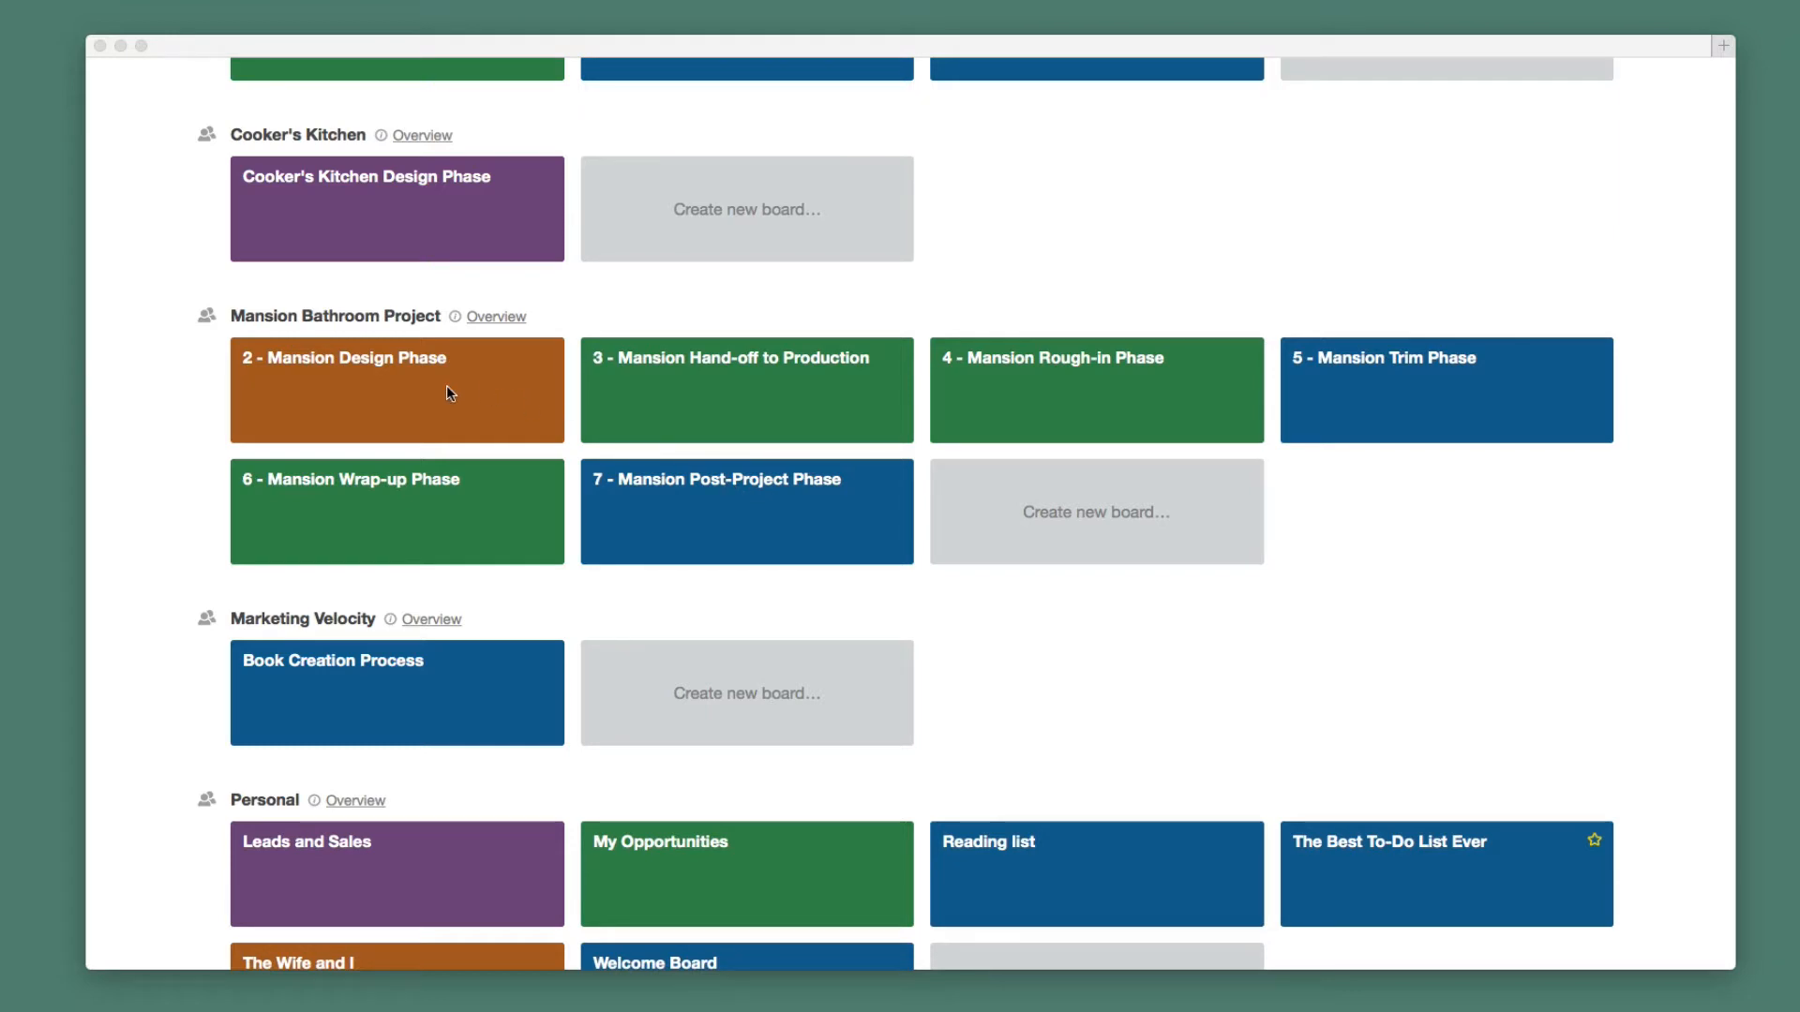
scroll(447, 385, up, 10)
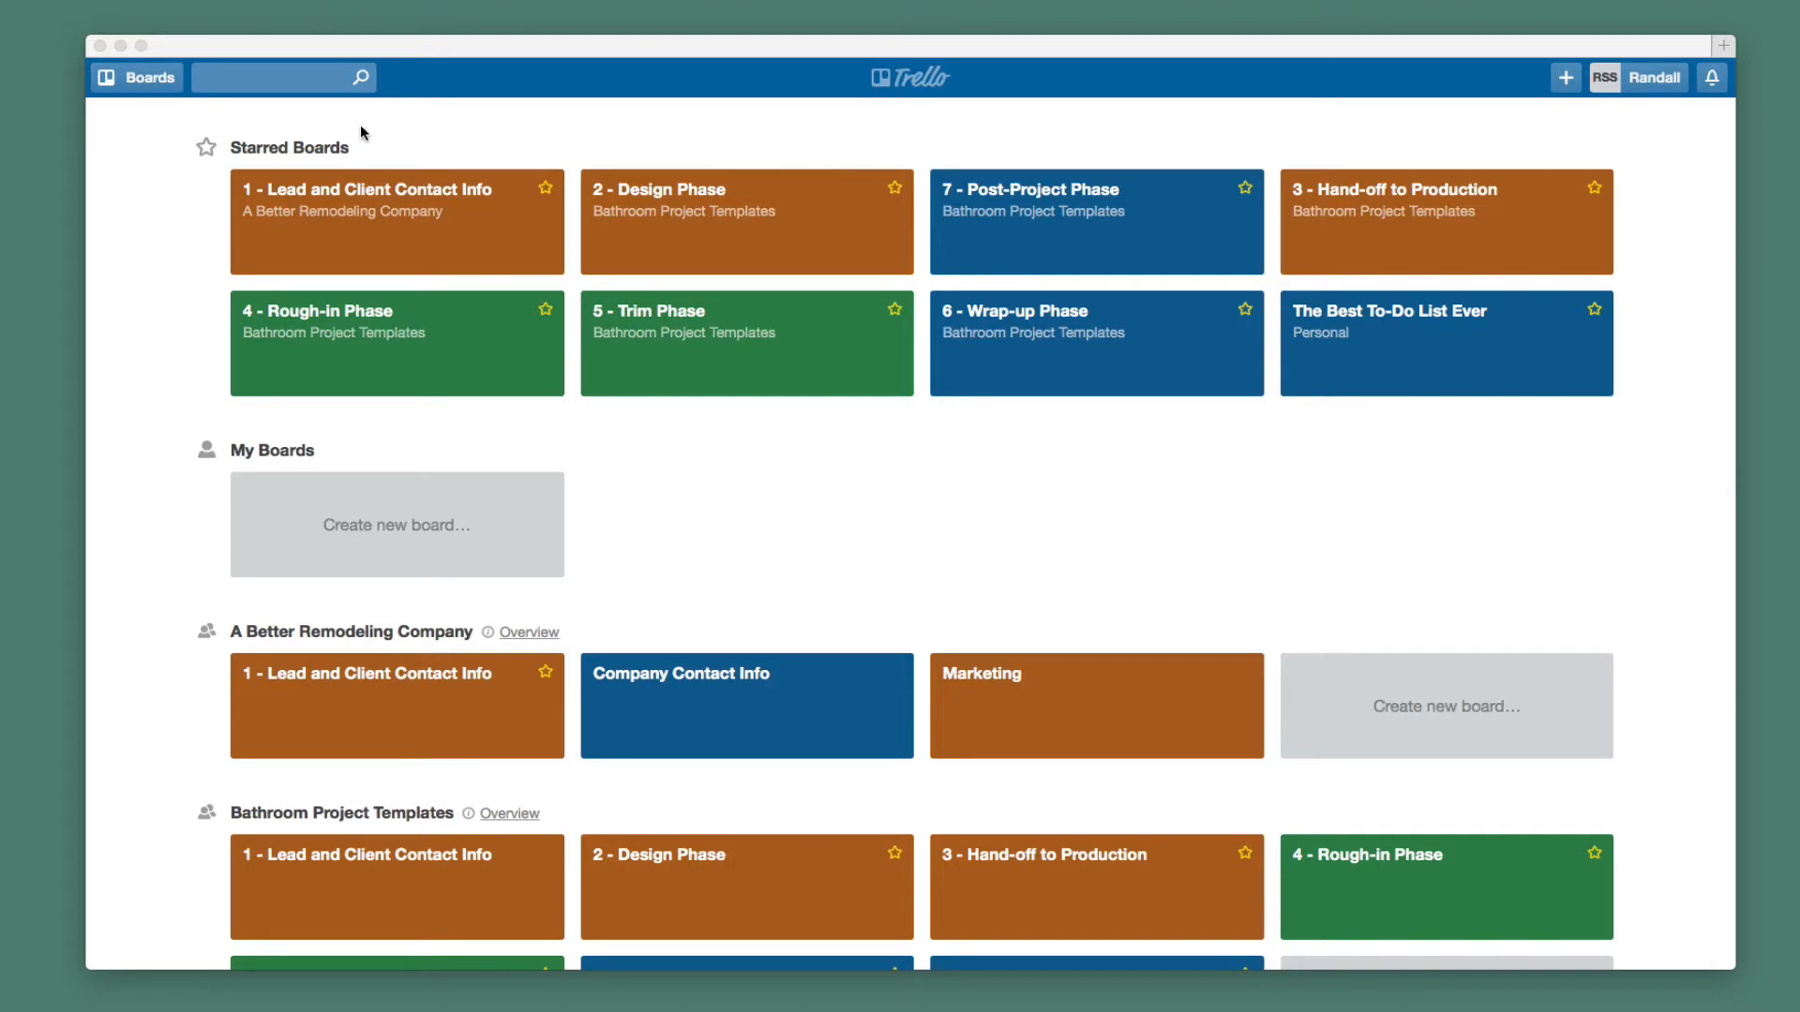
click(141, 89)
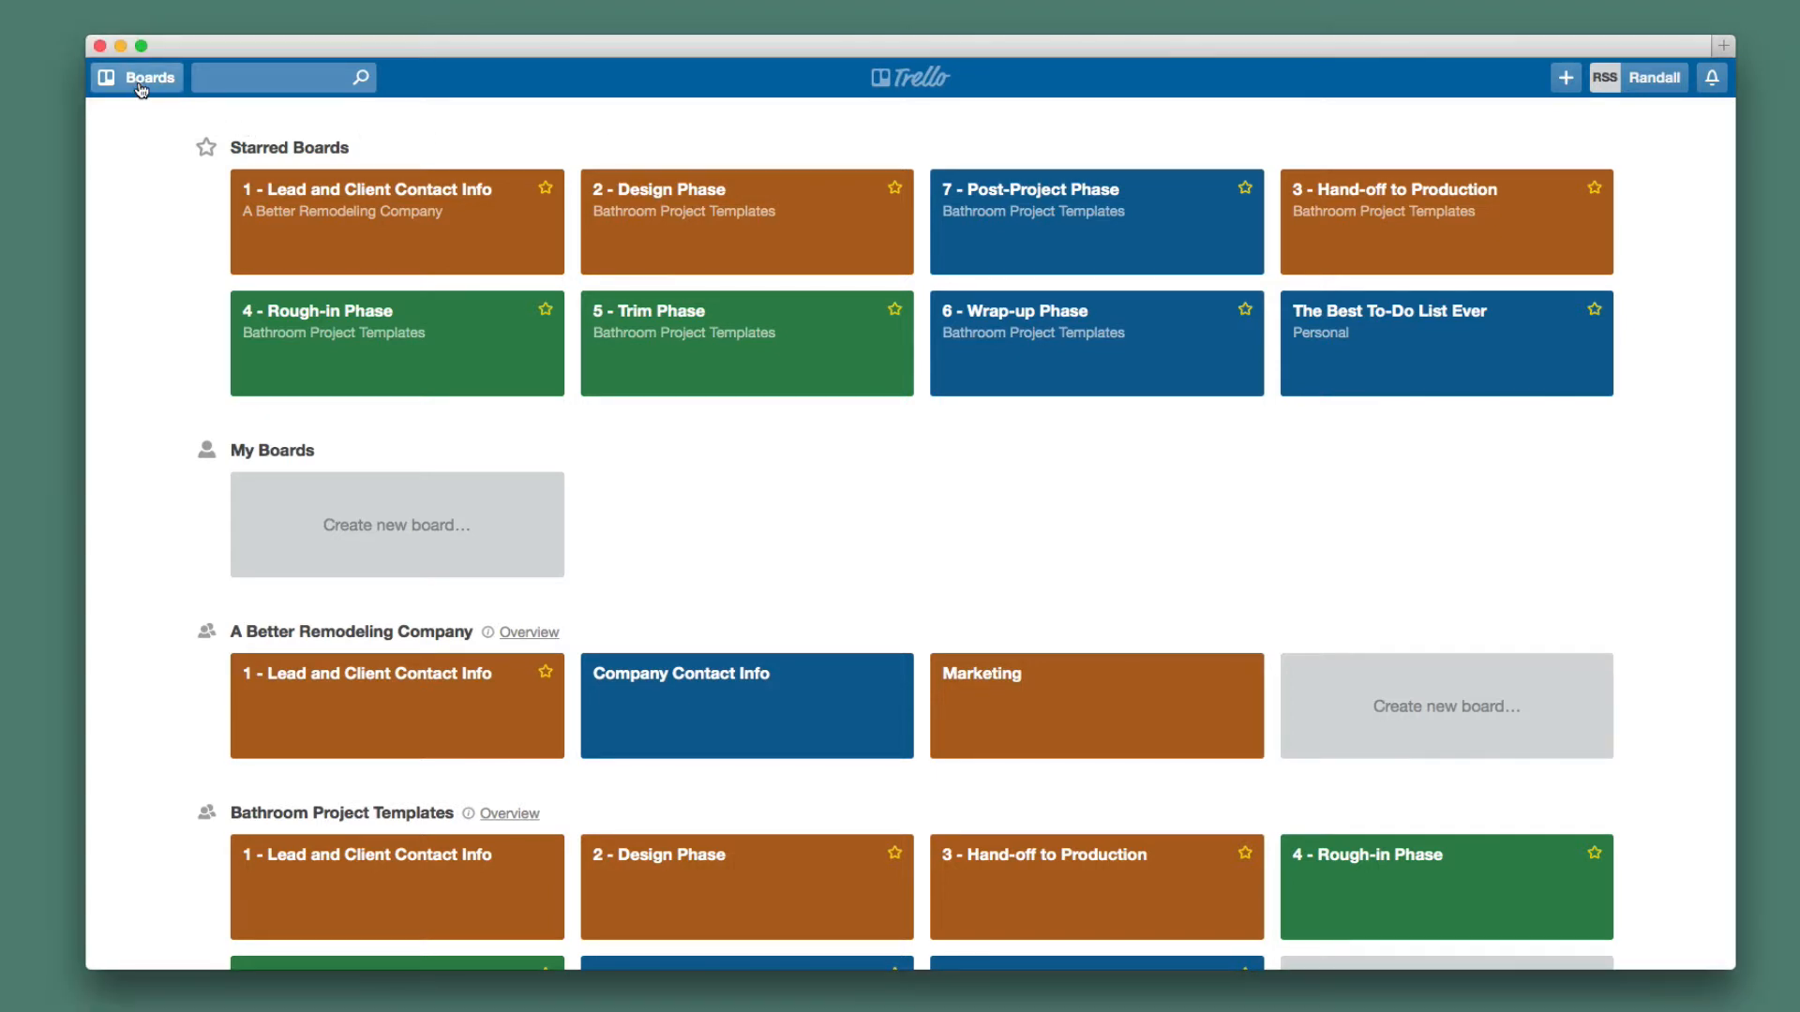
click(141, 86)
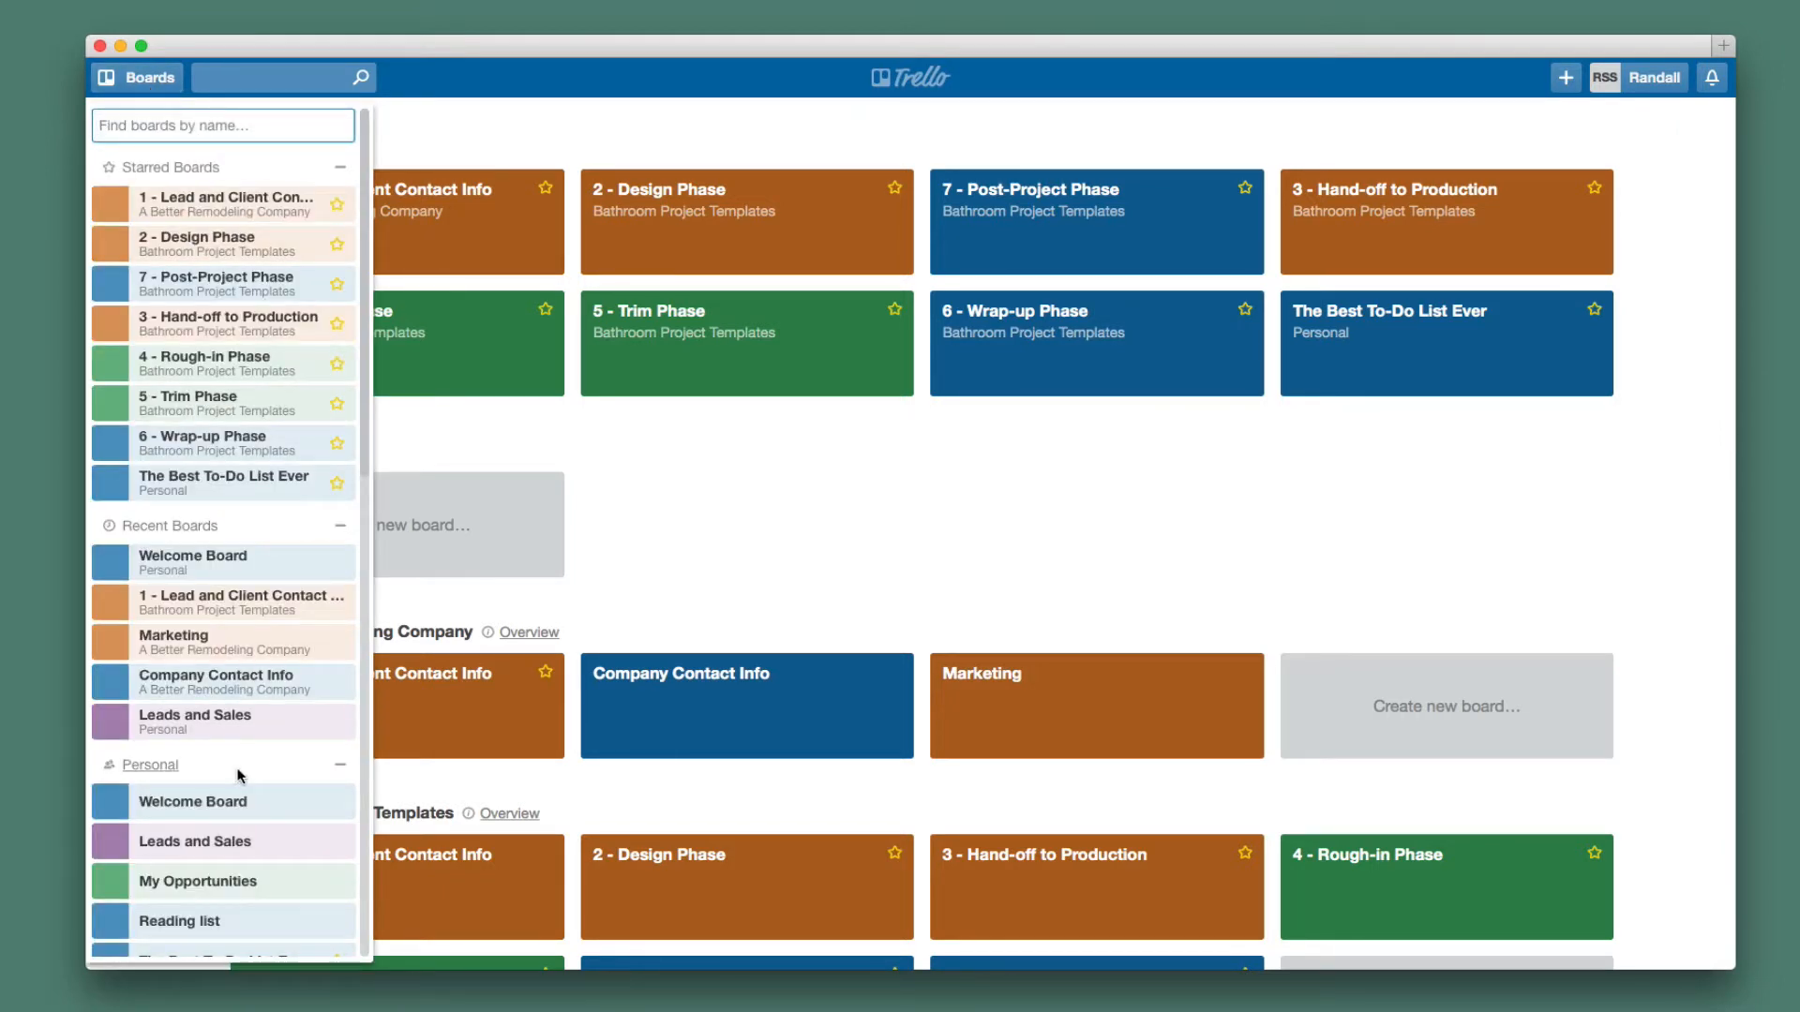
click(935, 77)
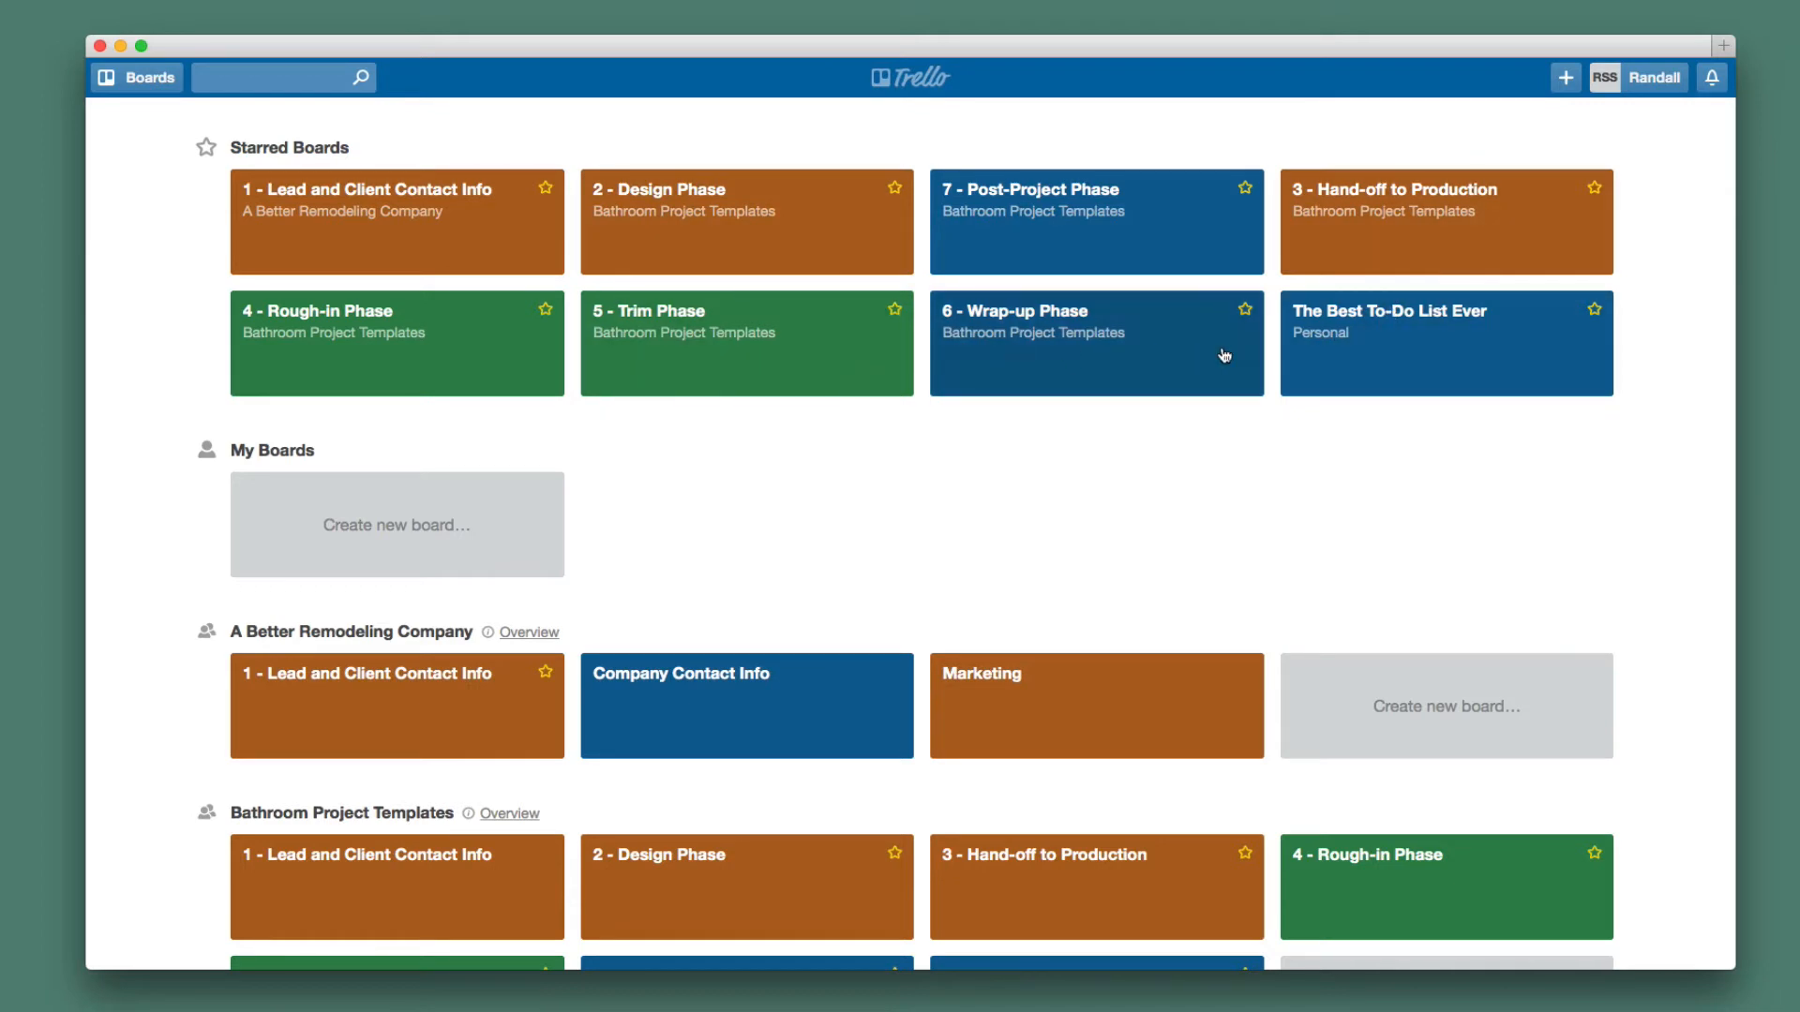
Open The Best To-Do List Ever board, scan across its lists, and bring up the Boards drawer.
click(1359, 355)
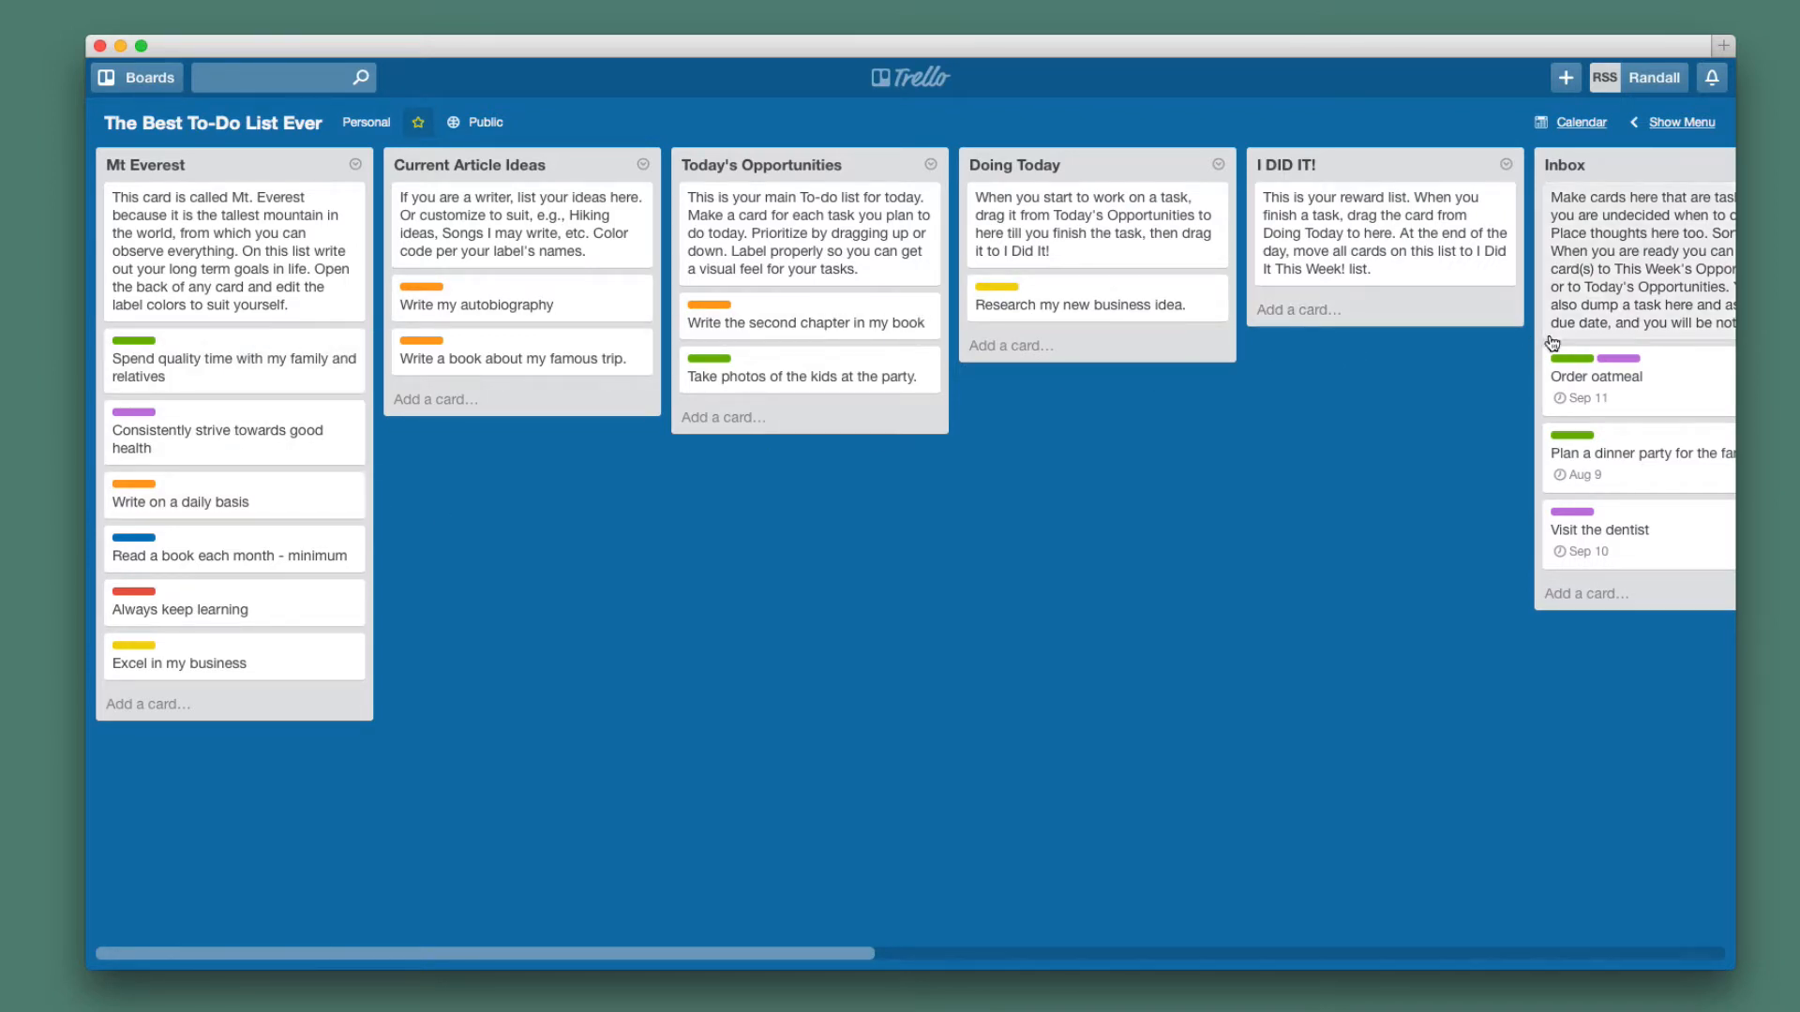
scroll(1396, 334, right, 5)
scroll(1397, 343, right, 15)
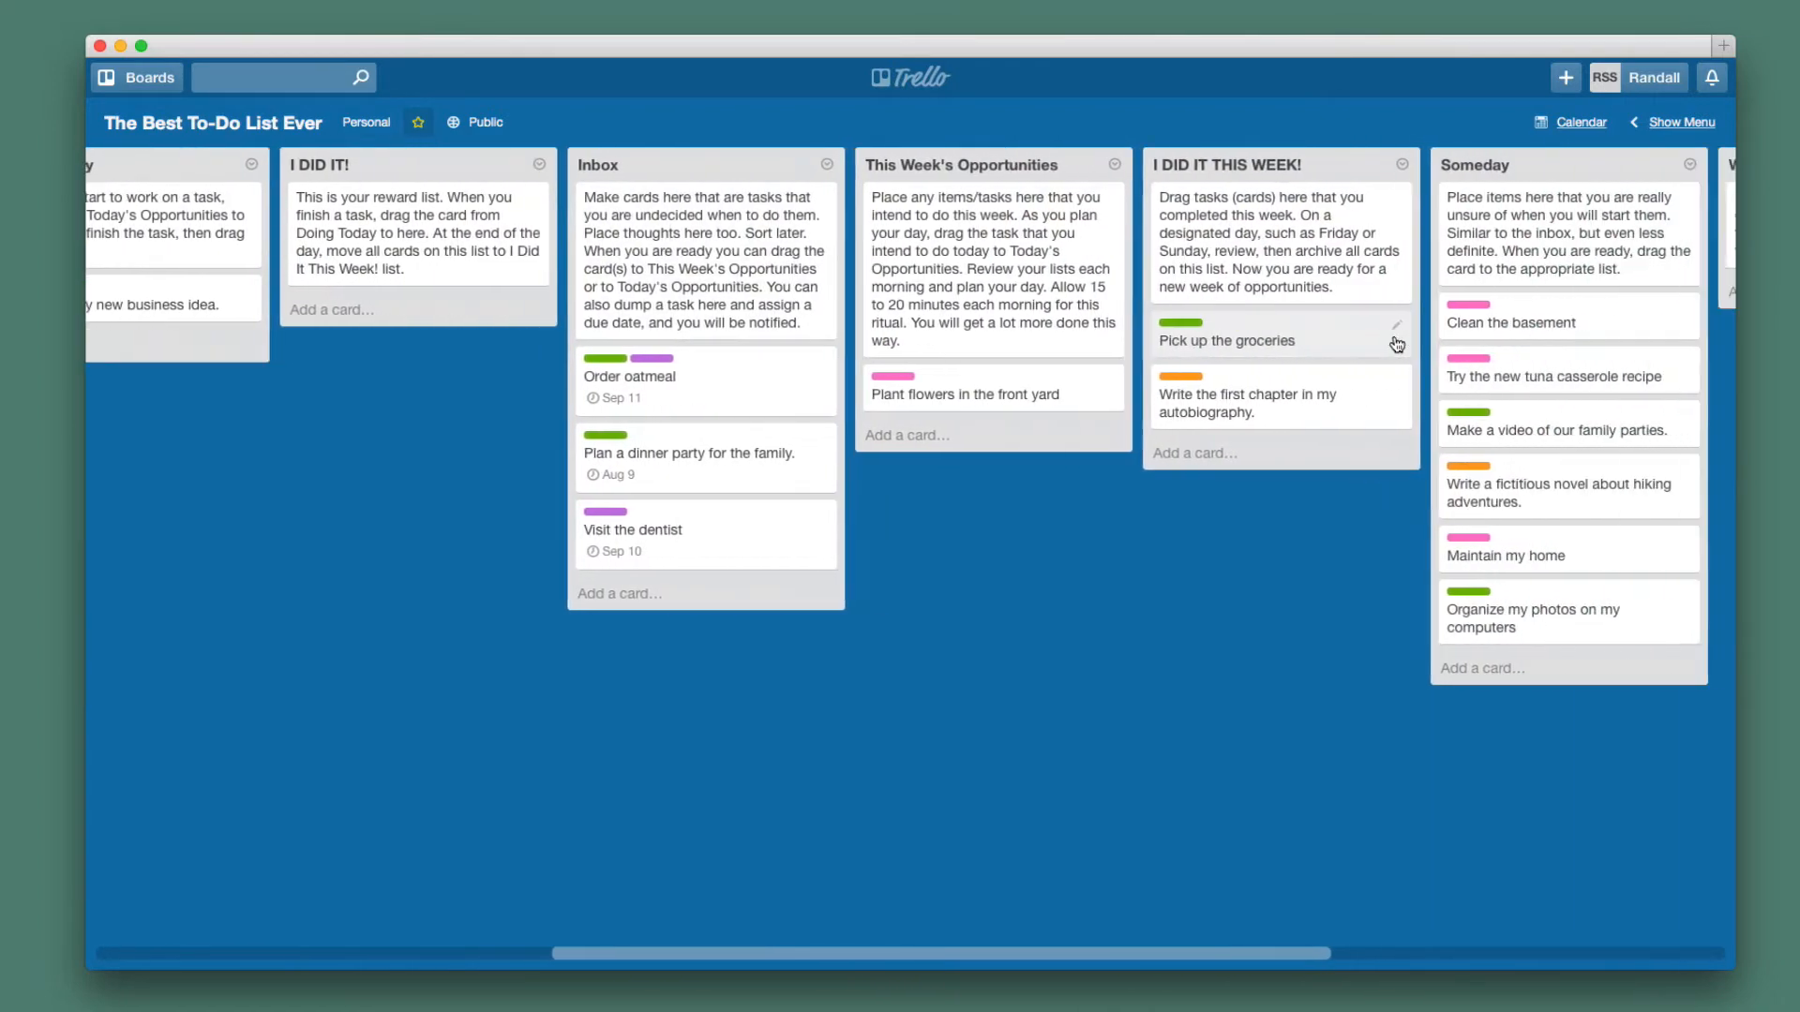
scroll(1397, 343, left, 20)
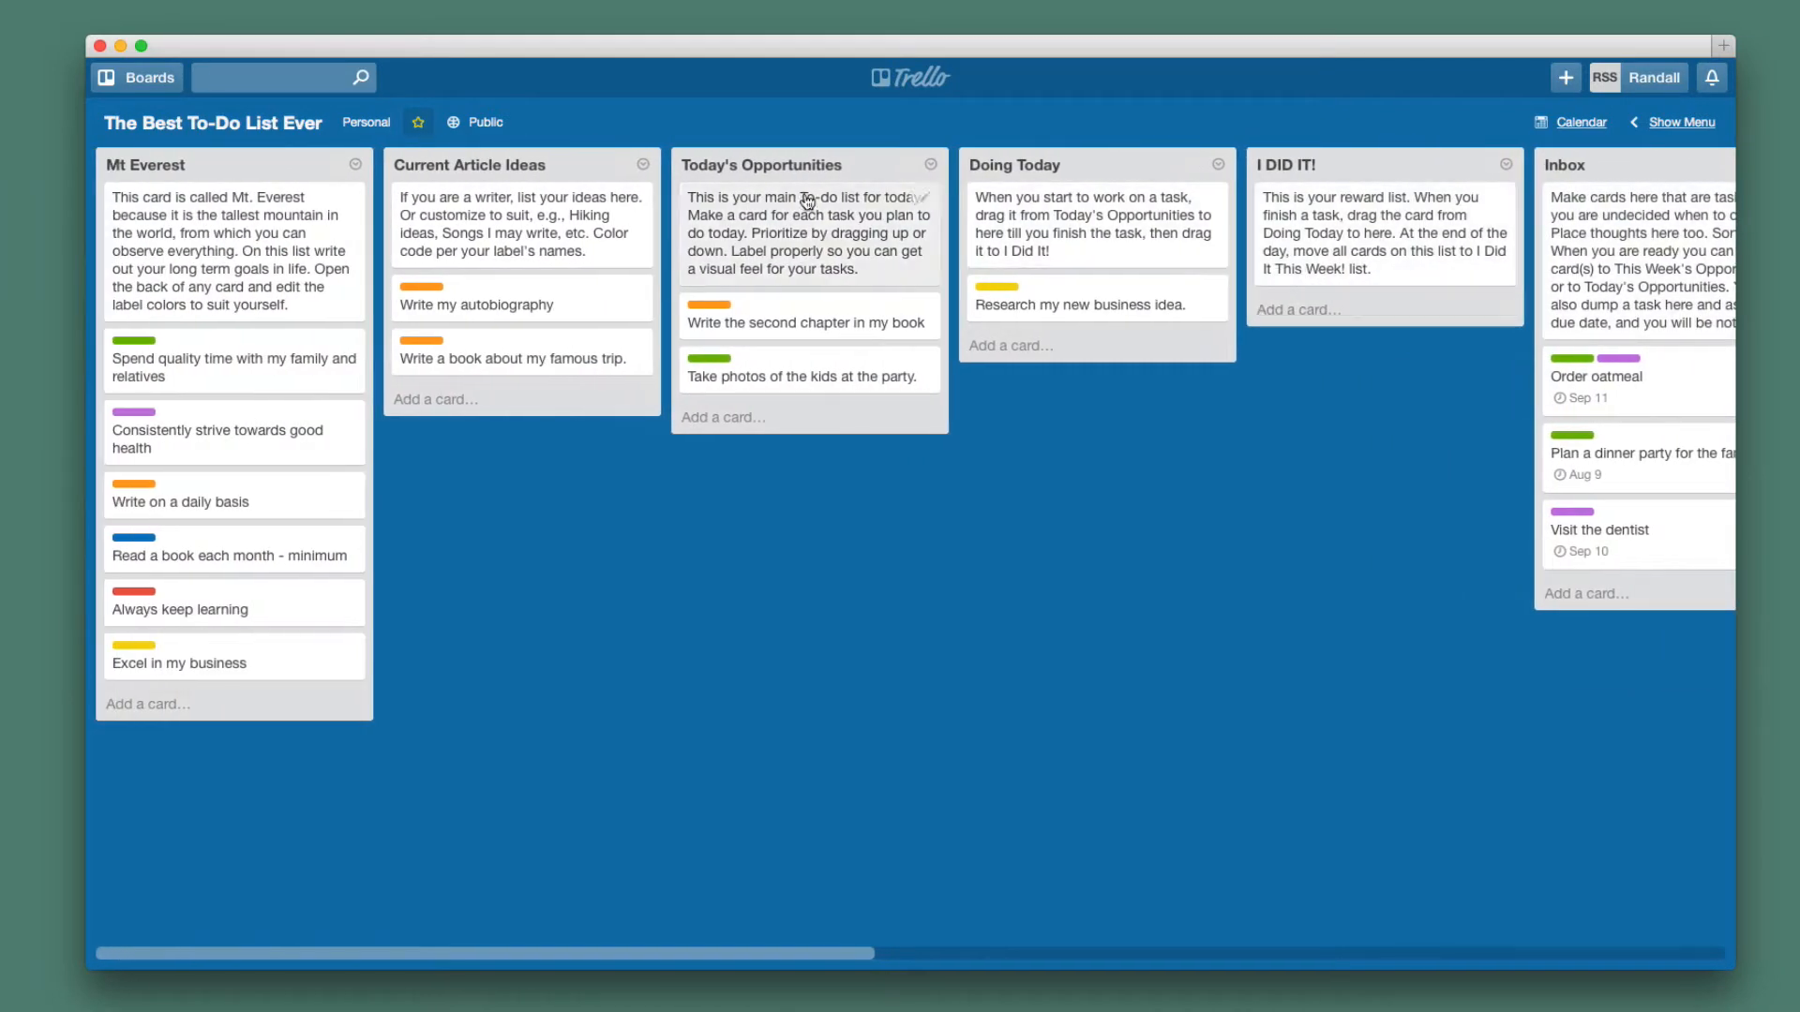
click(160, 79)
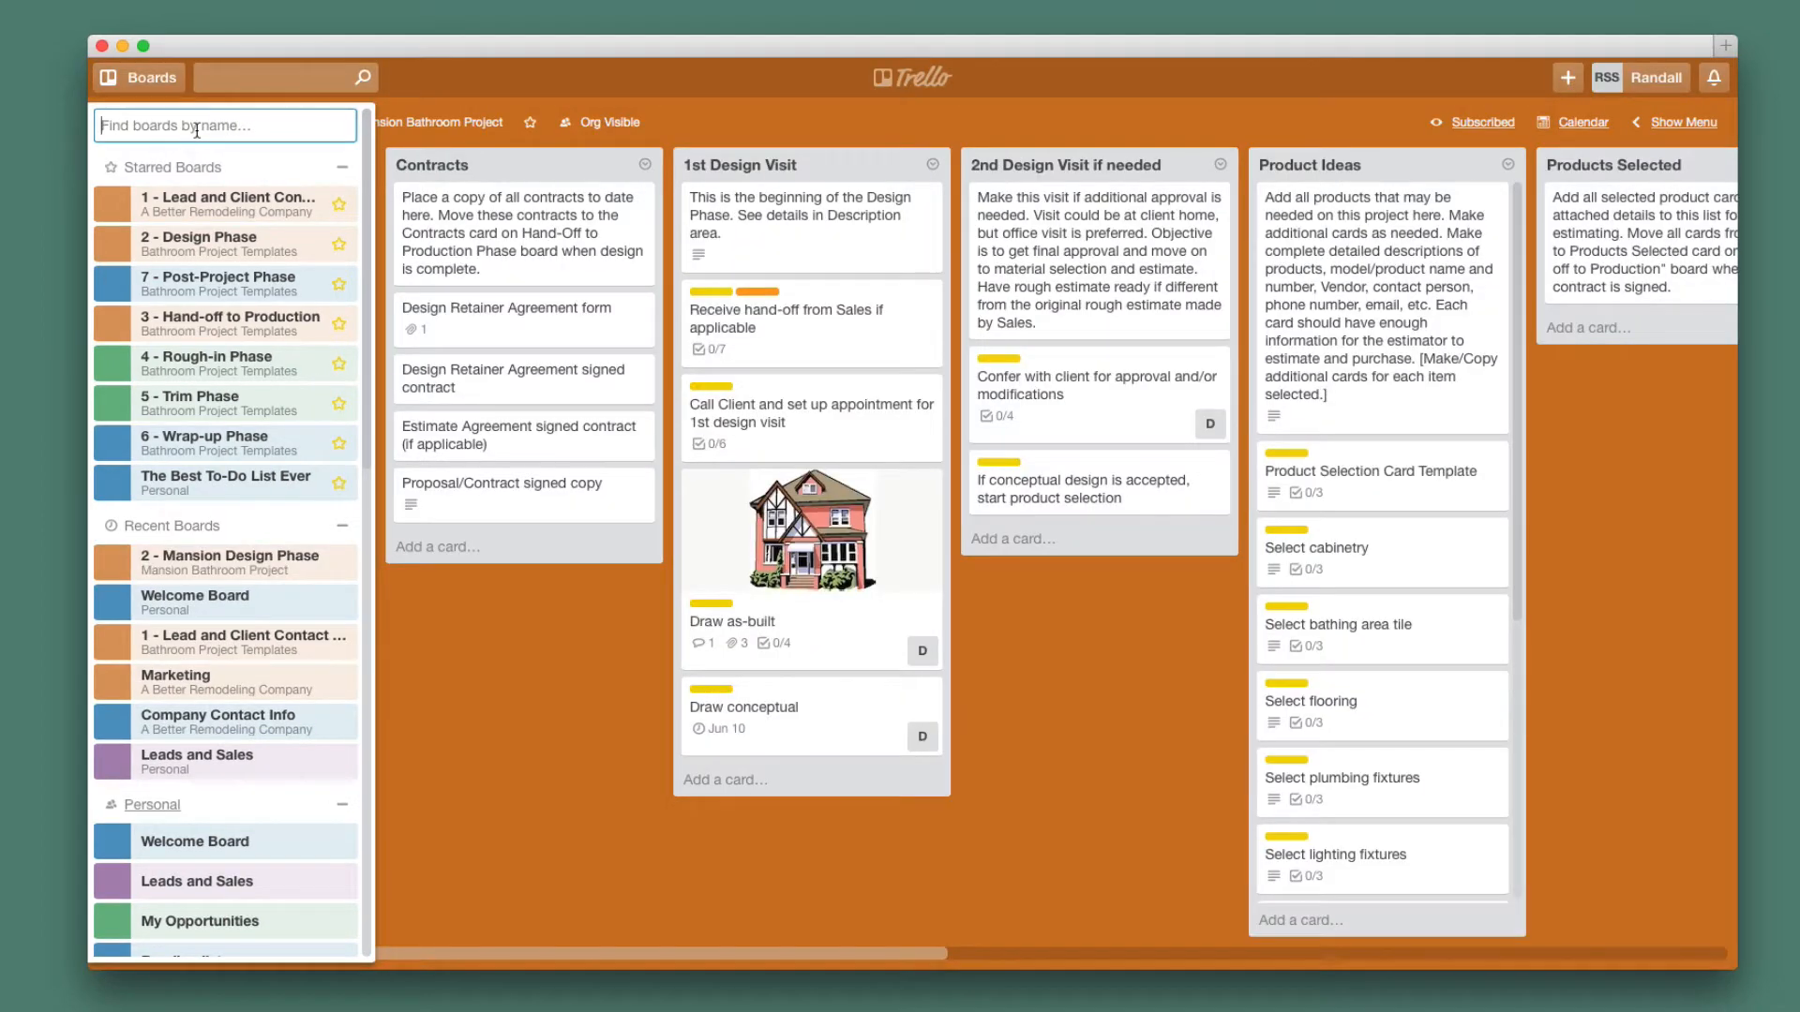
Search boards for 'Mansion' to view 2 - Mansion Design Phase, then go back to the boards home page.
text(Mansion)
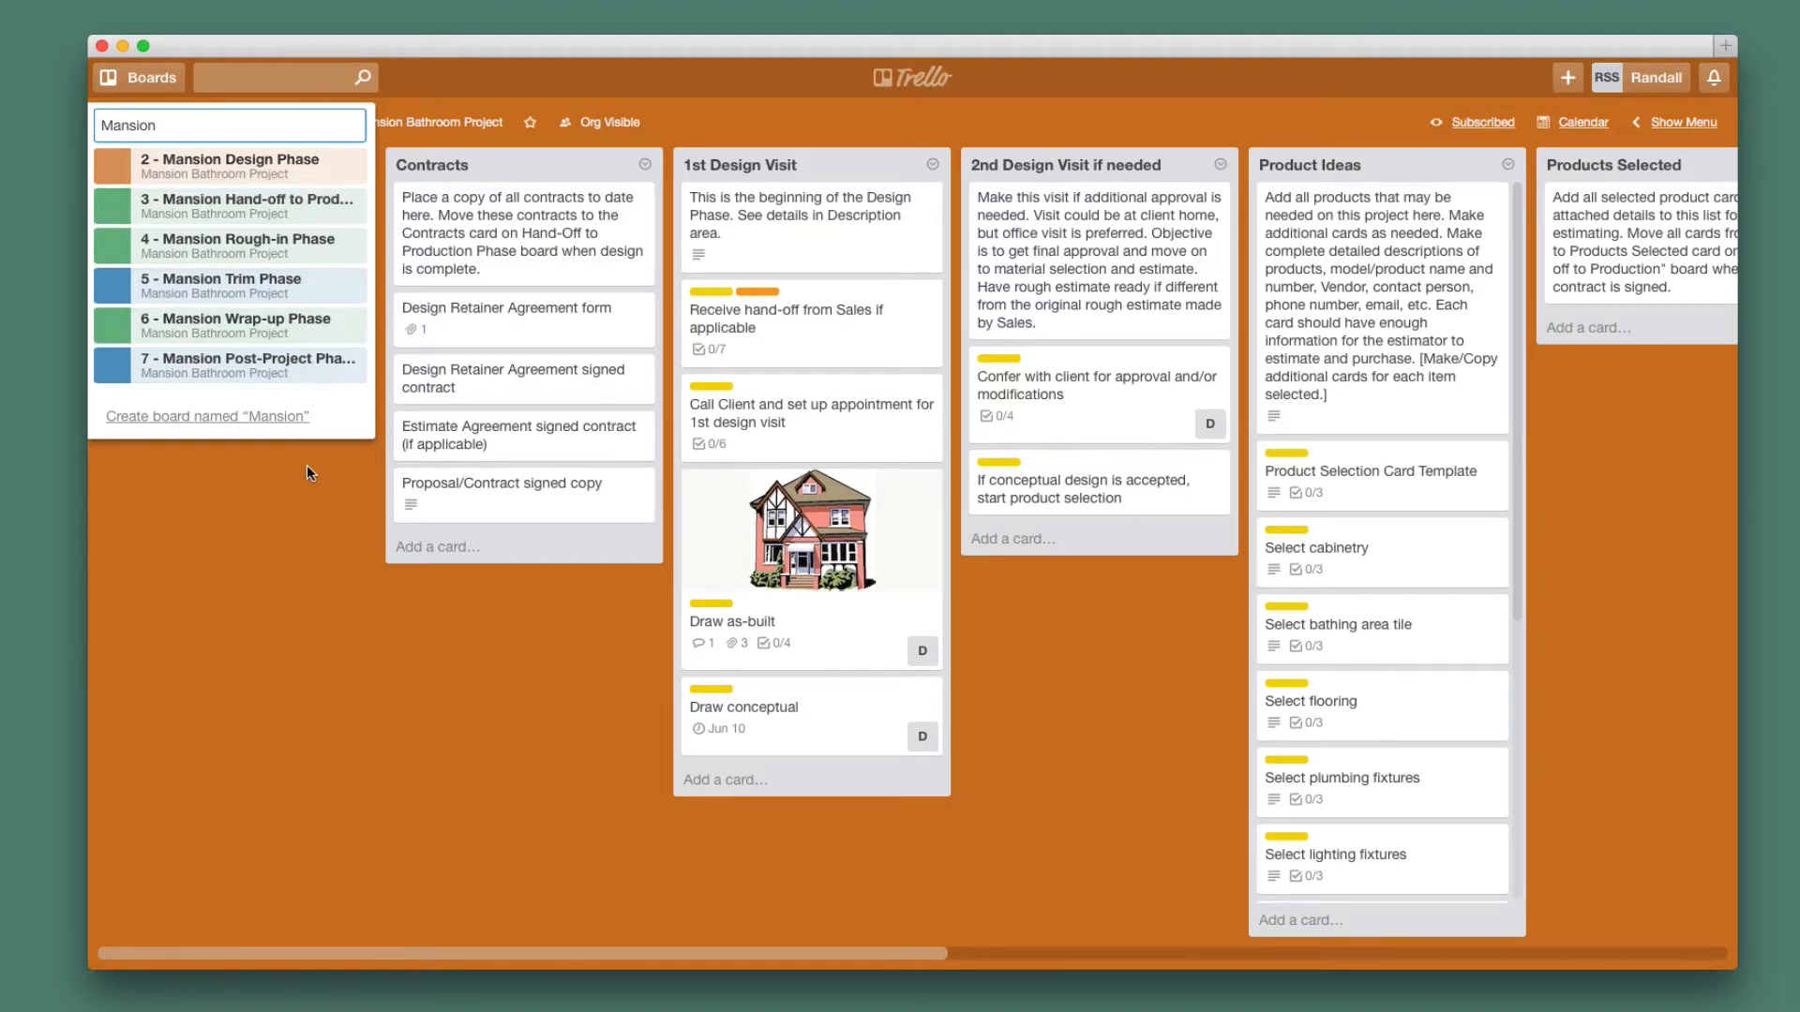
click(149, 74)
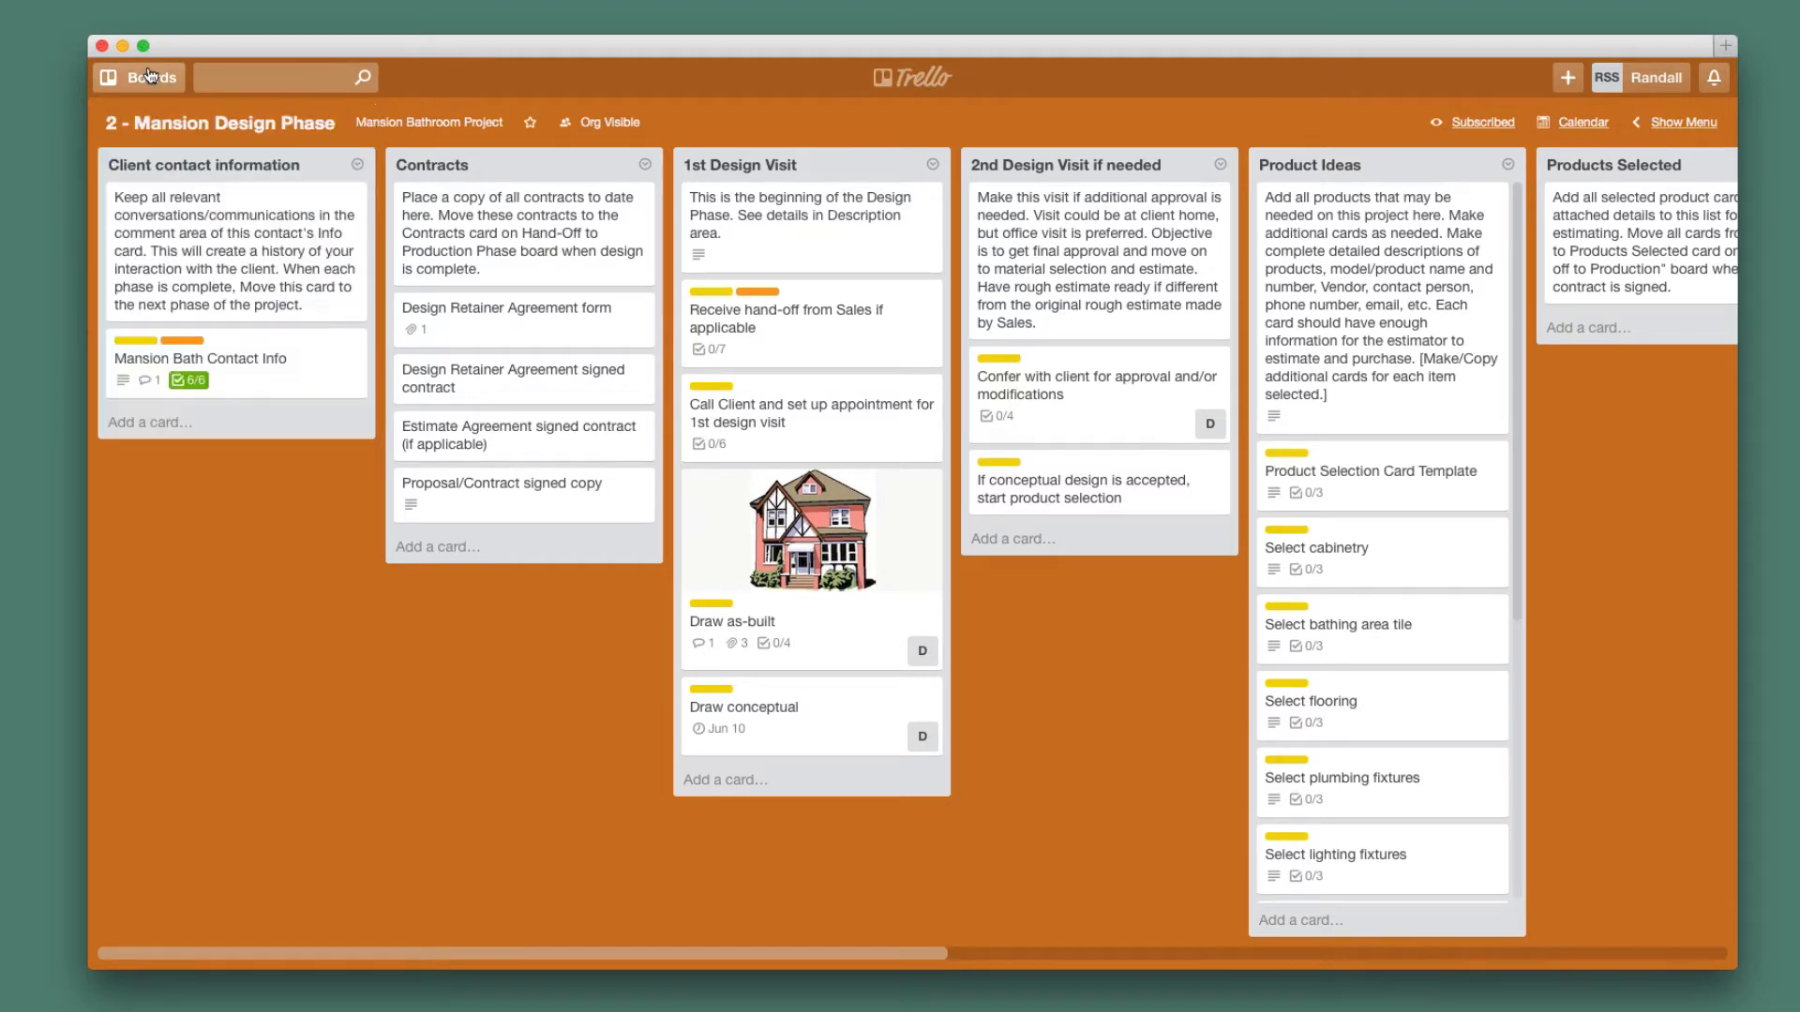
click(148, 74)
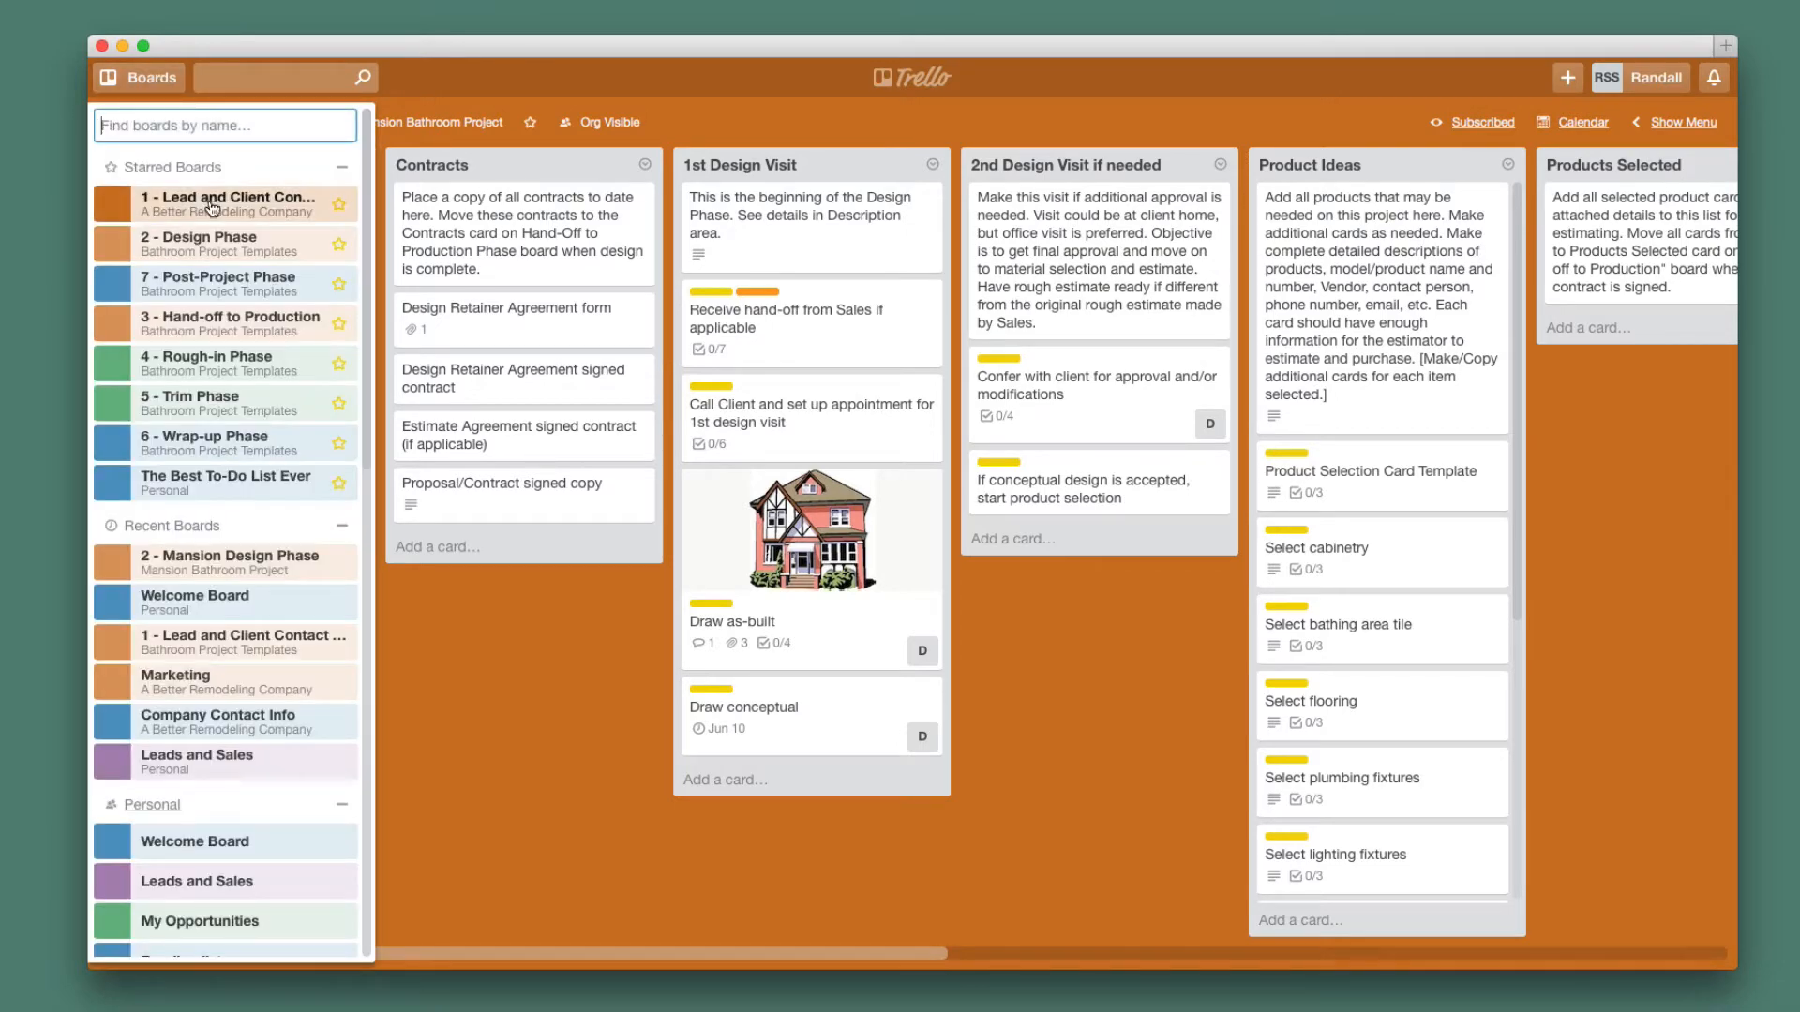
scroll(278, 488, down, 3)
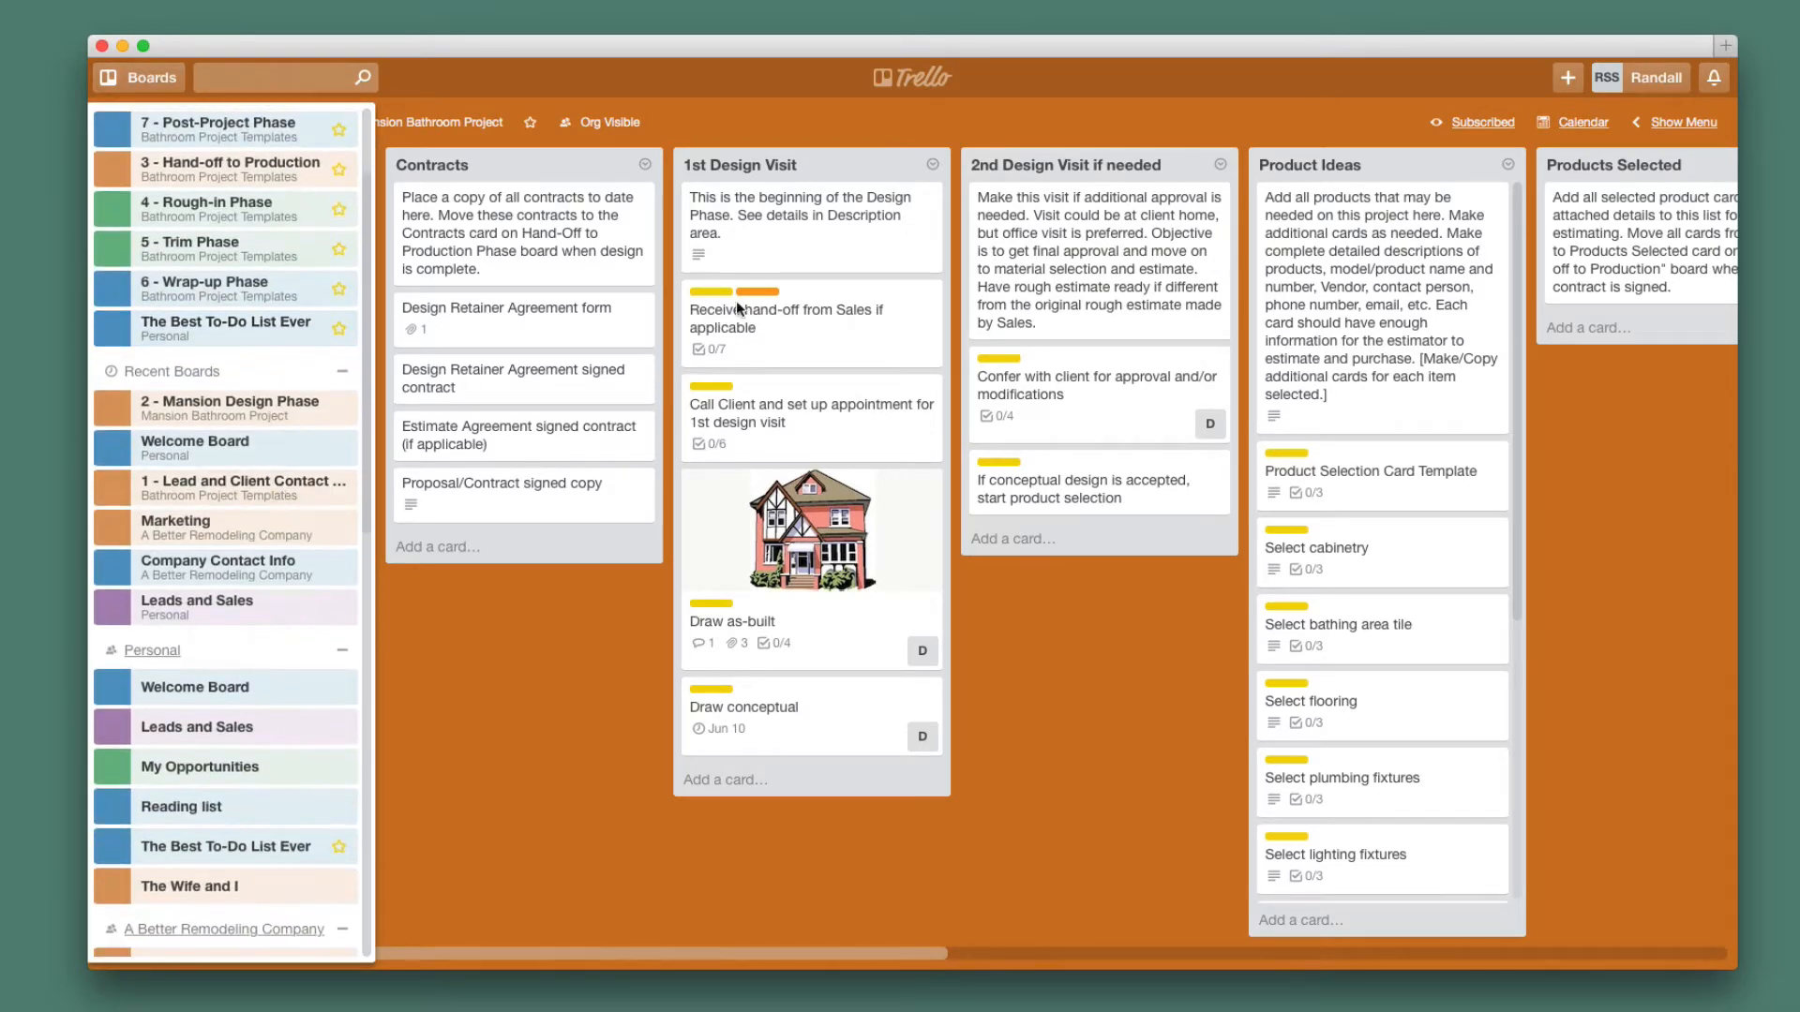
click(898, 75)
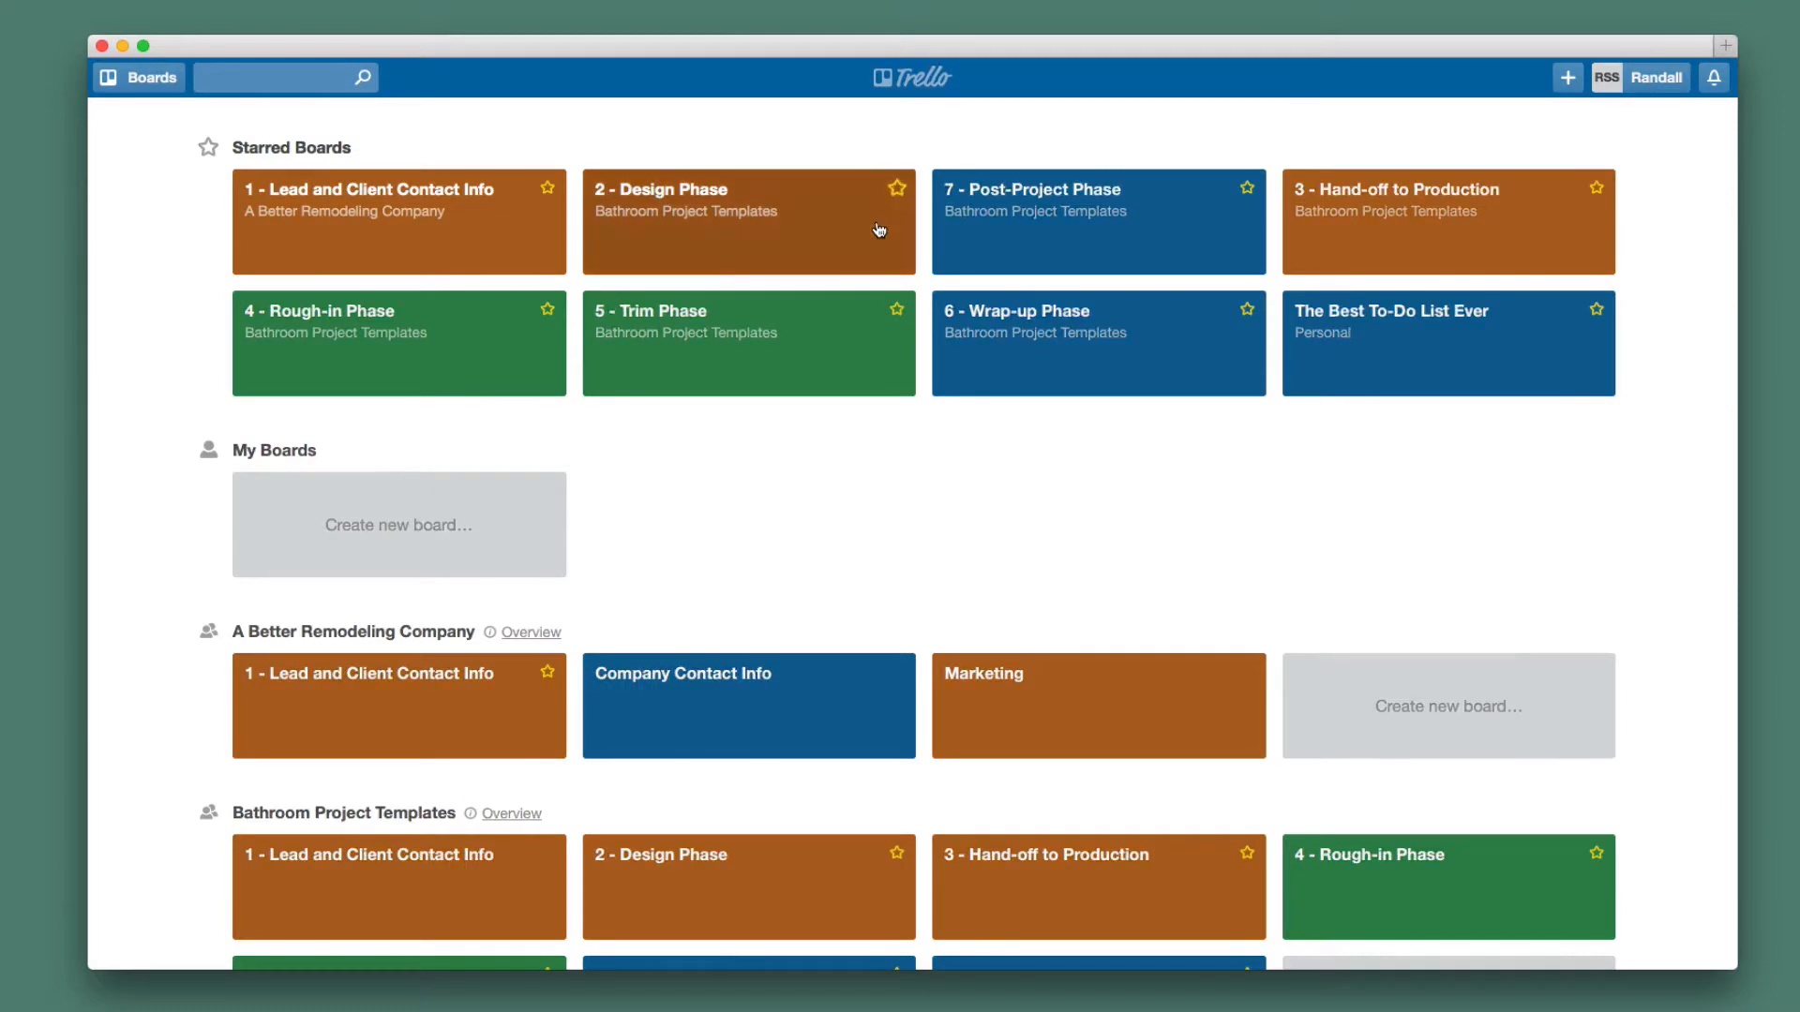
scroll(754, 350, down, 2)
scroll(754, 349, down, 2)
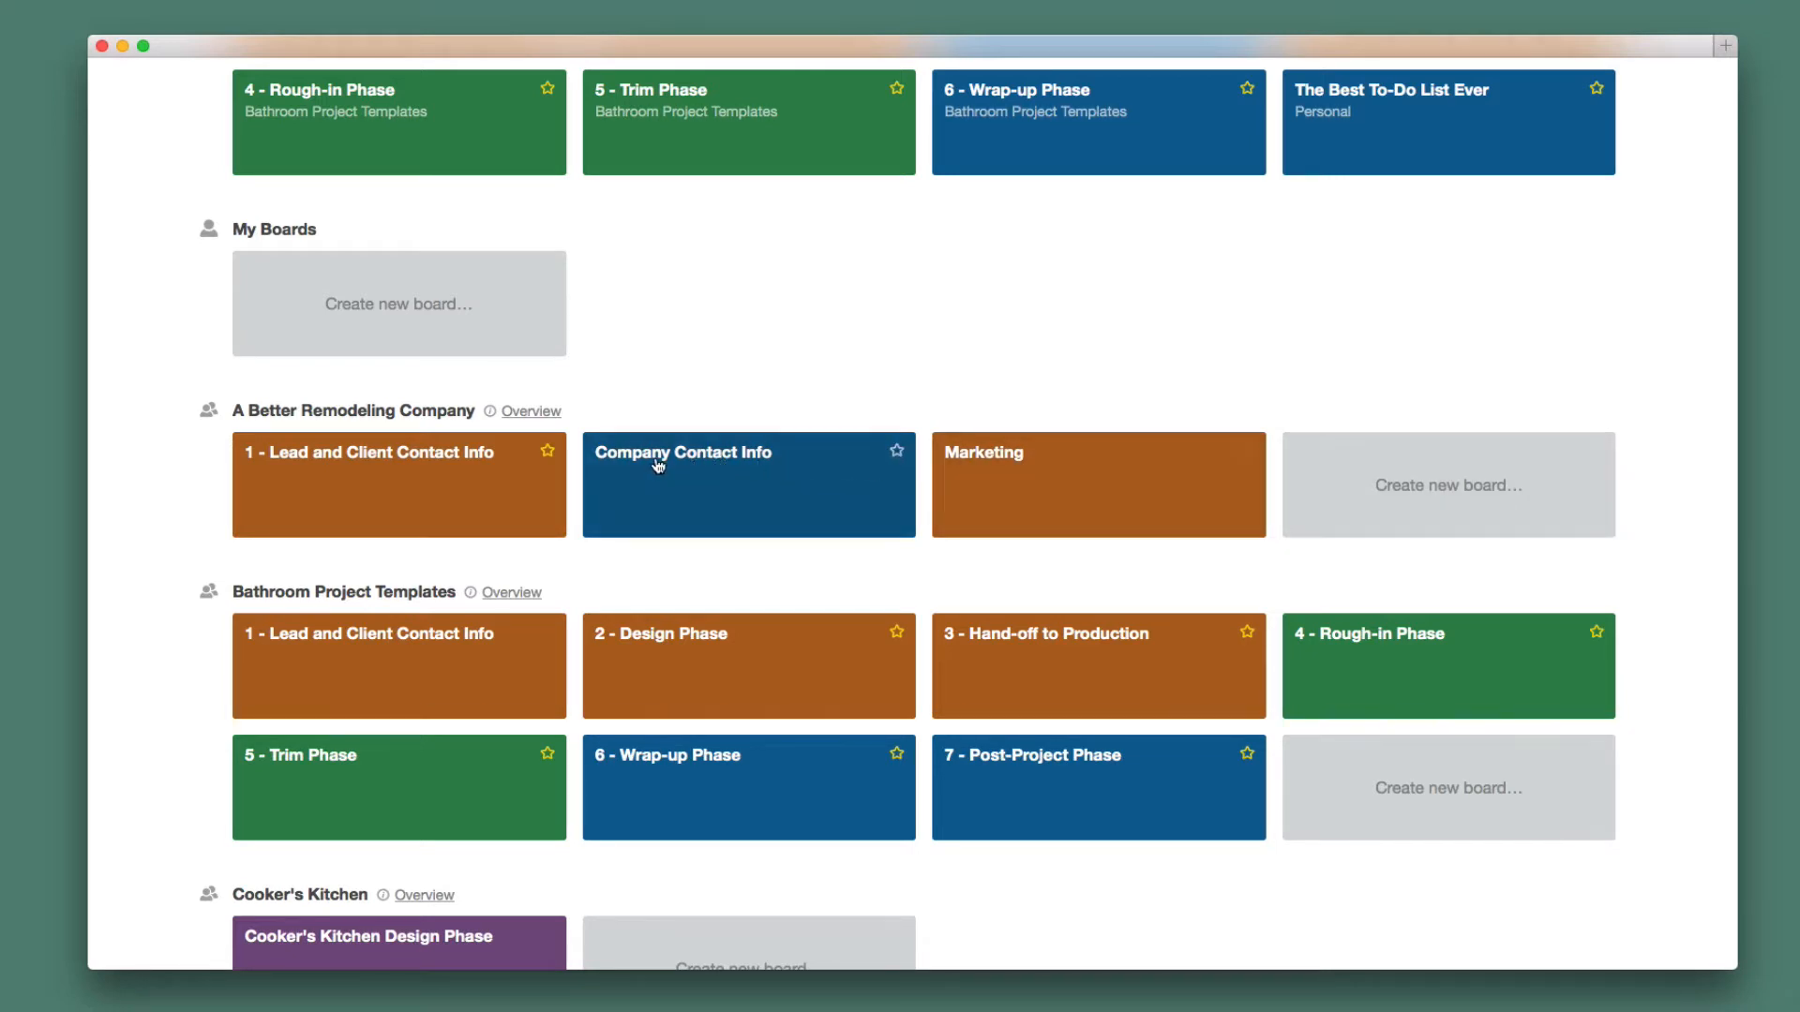
scroll(731, 459, down, 2)
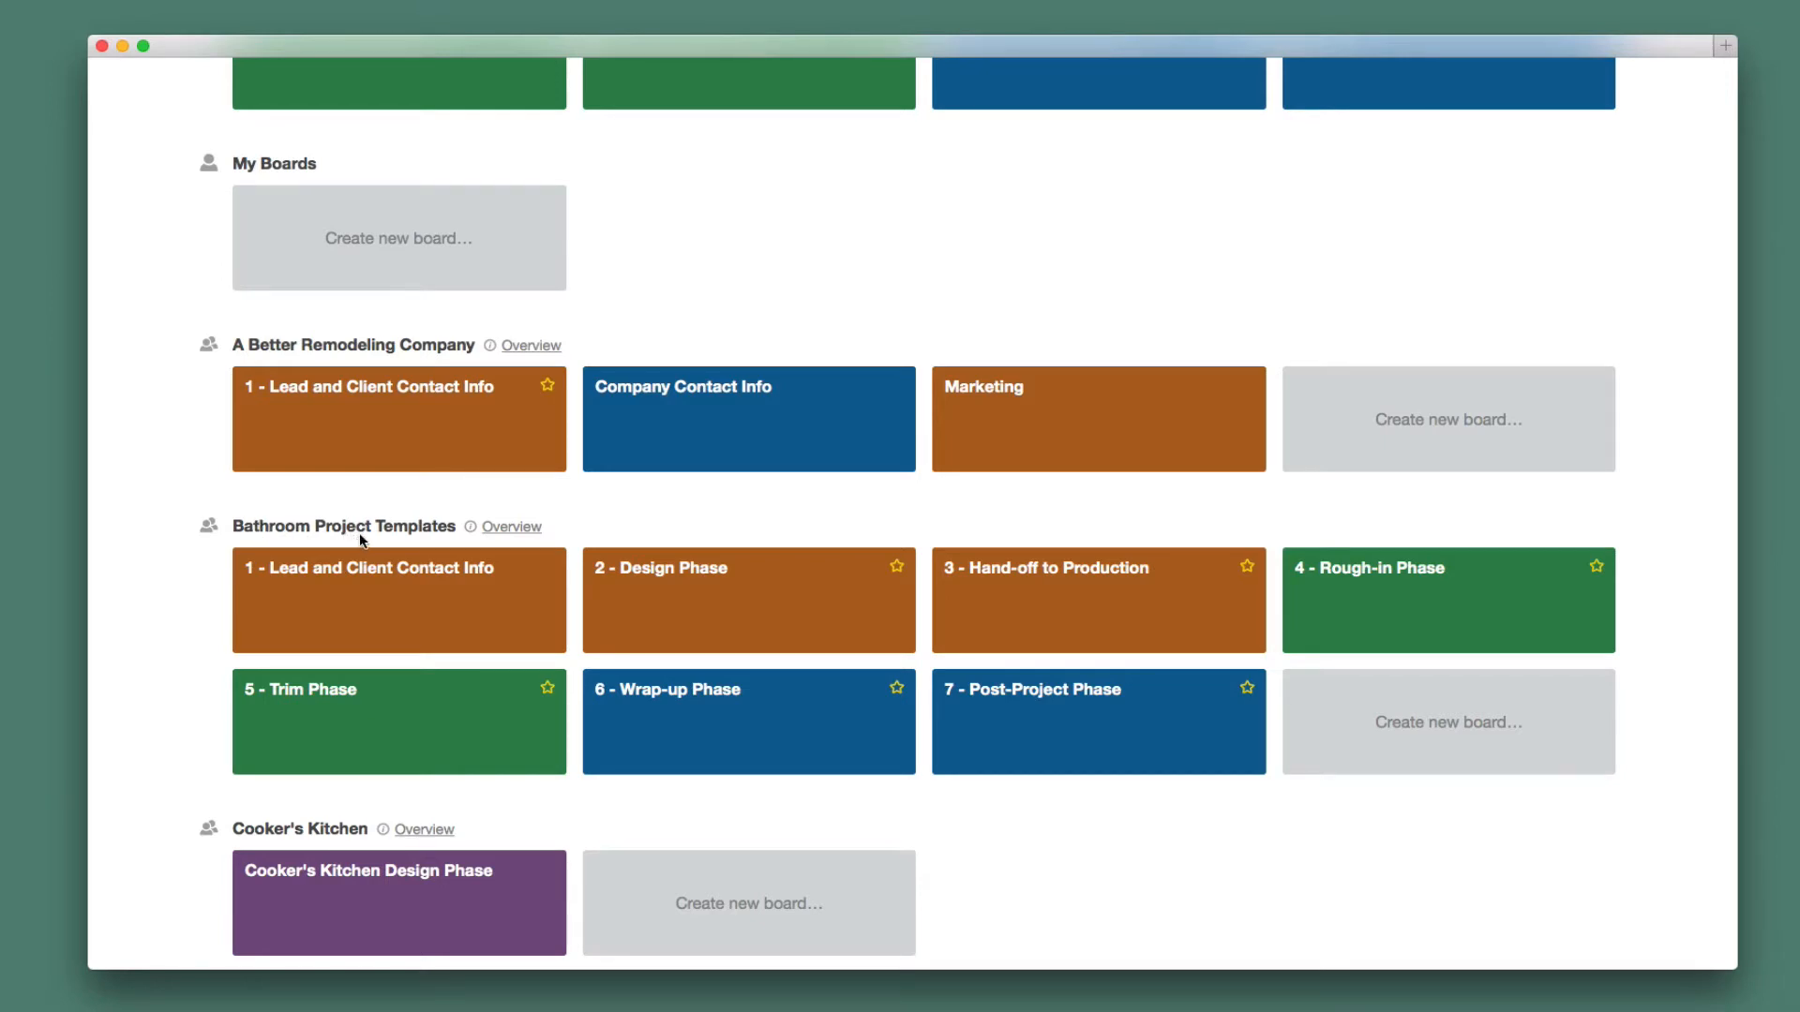
scroll(360, 632, down, 1)
scroll(360, 632, down, 4)
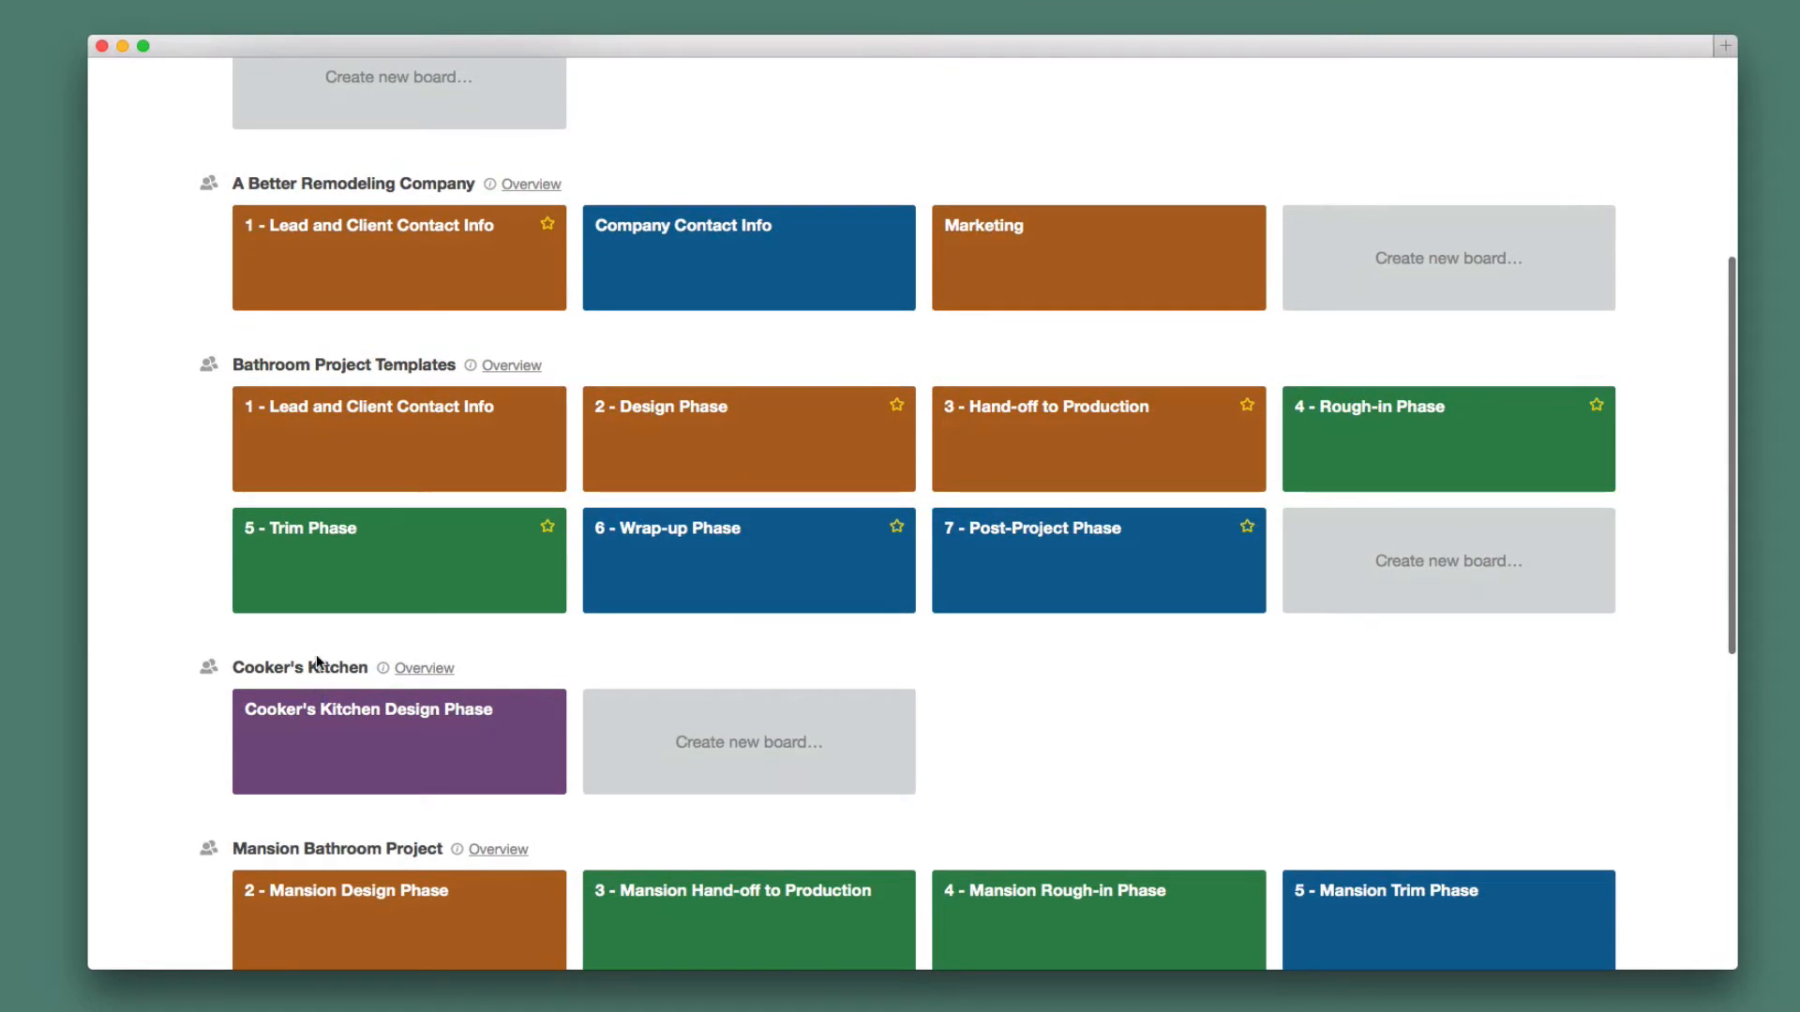
scroll(319, 663, down, 1)
scroll(319, 662, down, 4)
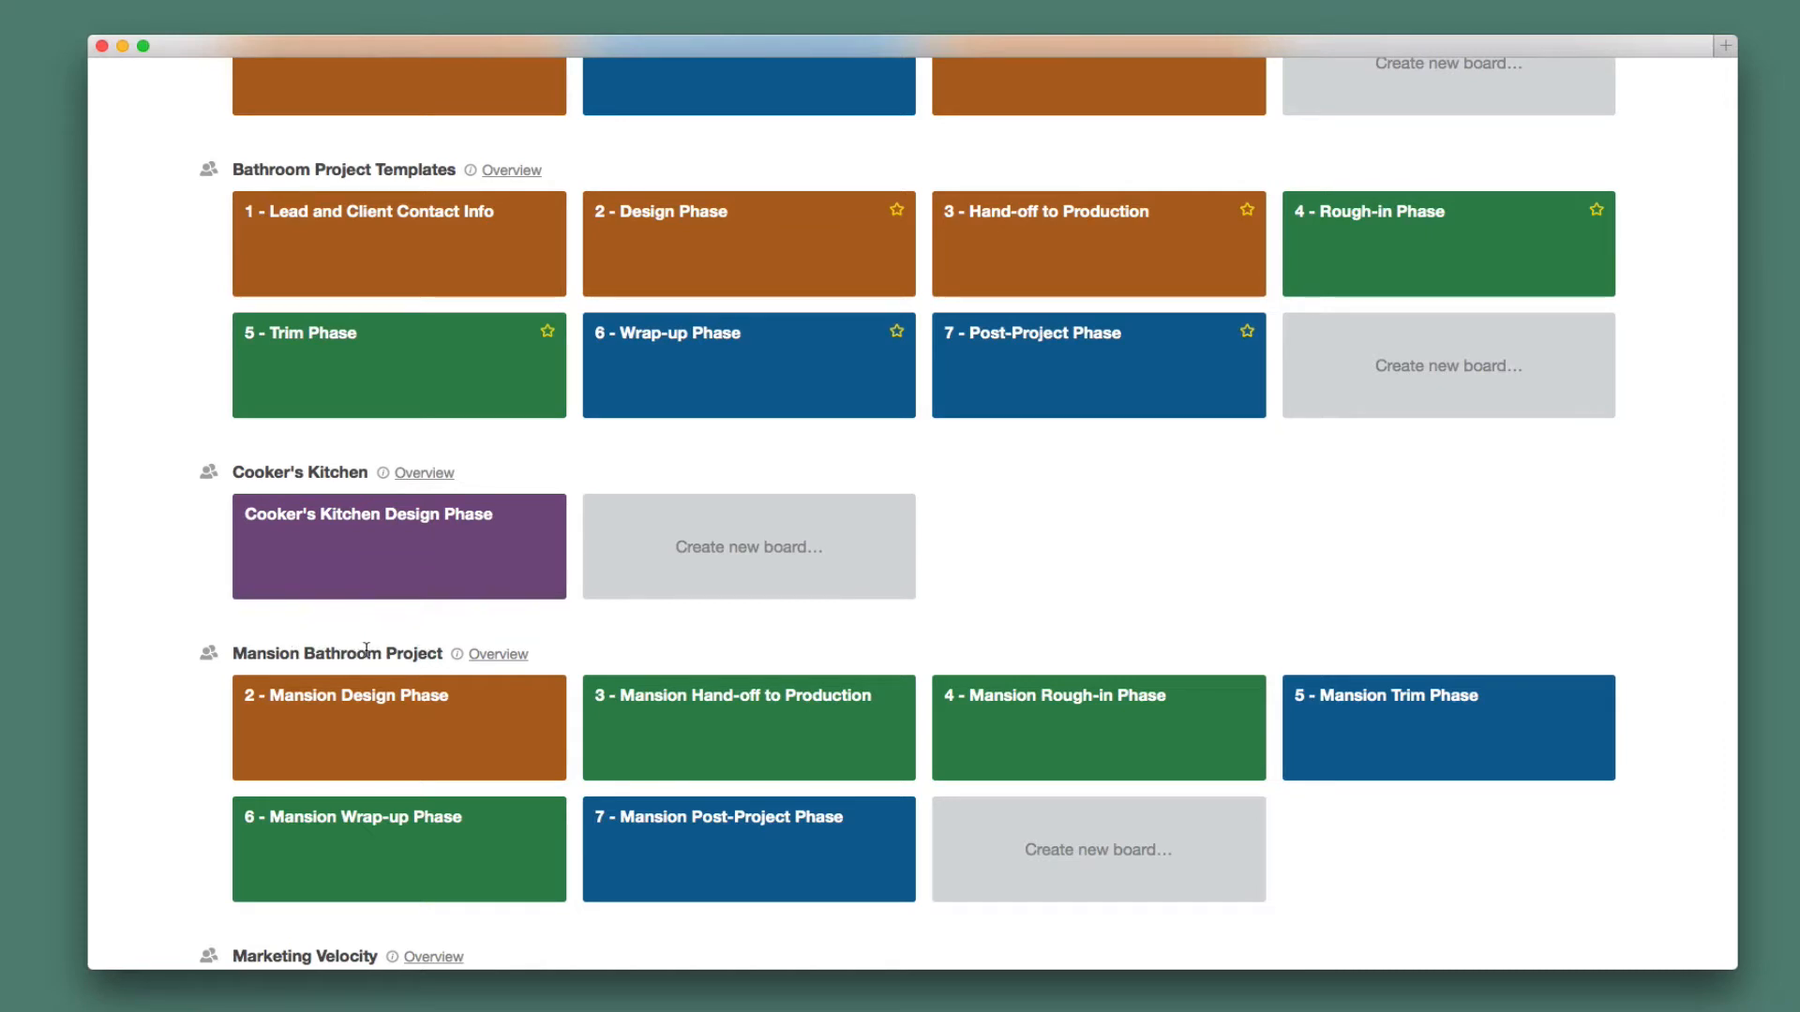
scroll(357, 651, up, 10)
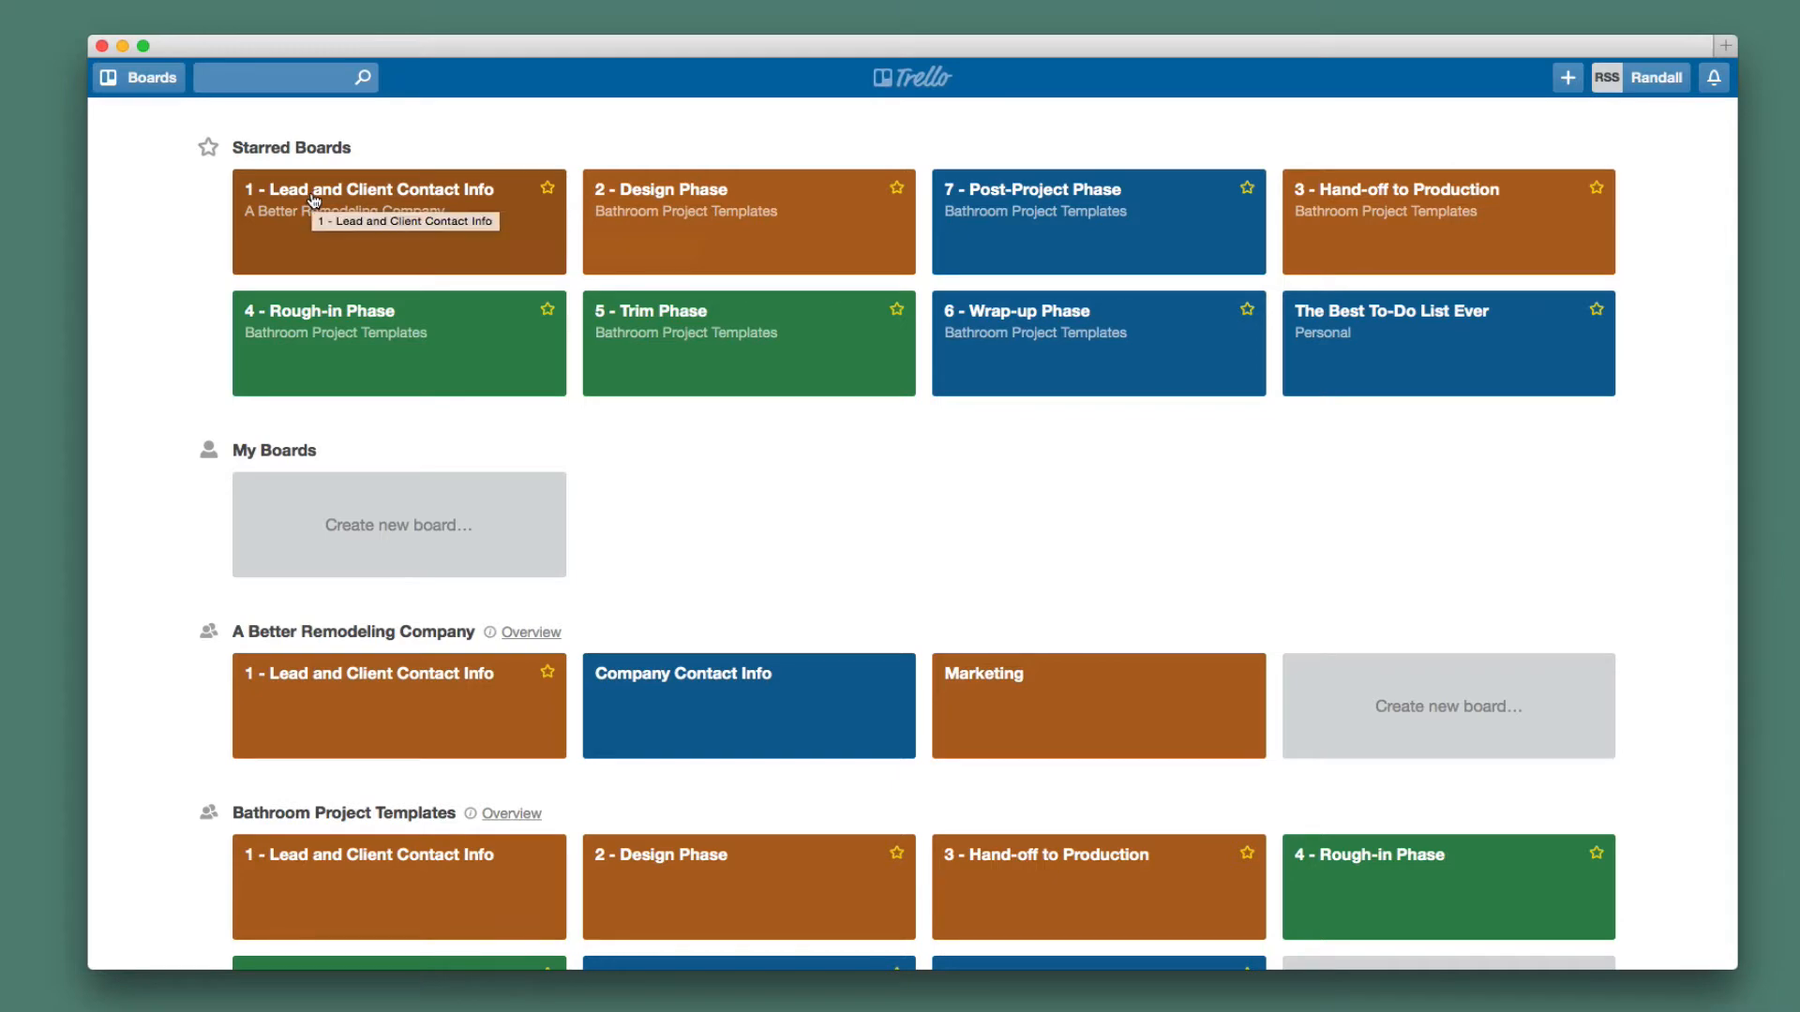
Open the 1 - Lead and Client Contact Info board, check its Org Visible setting, then open the Contact card Template.
click(426, 247)
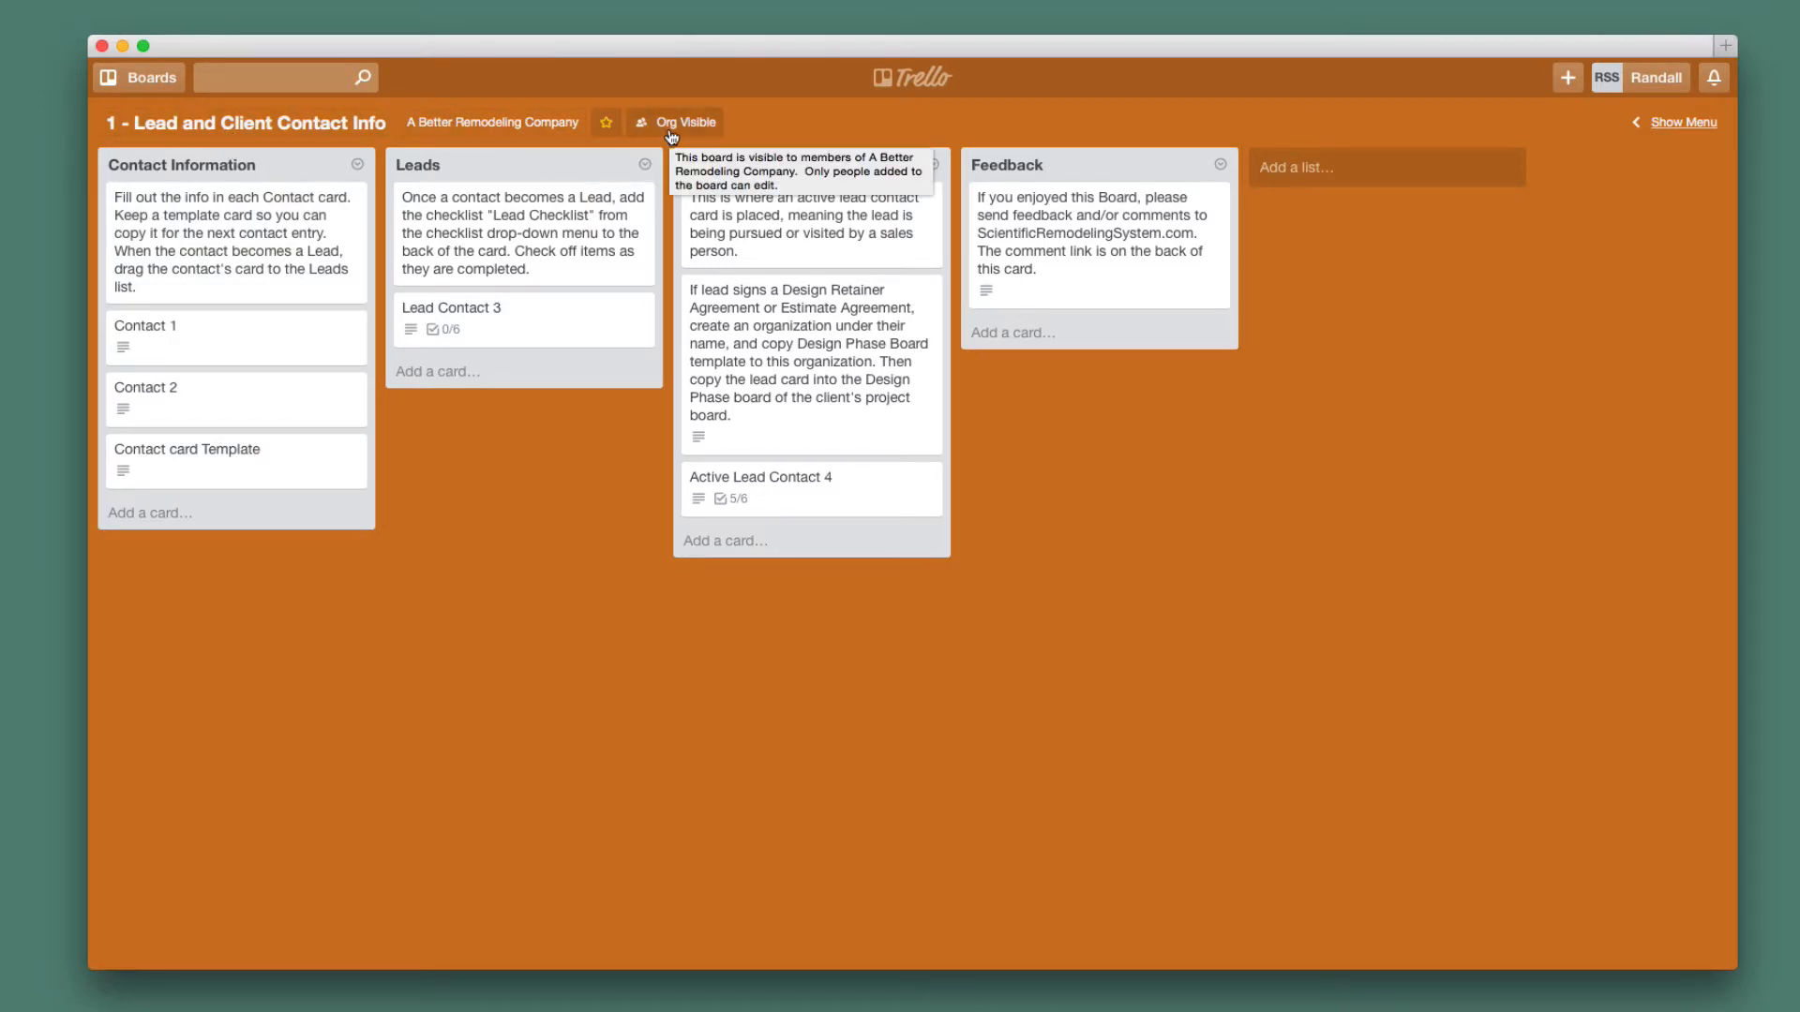
click(700, 129)
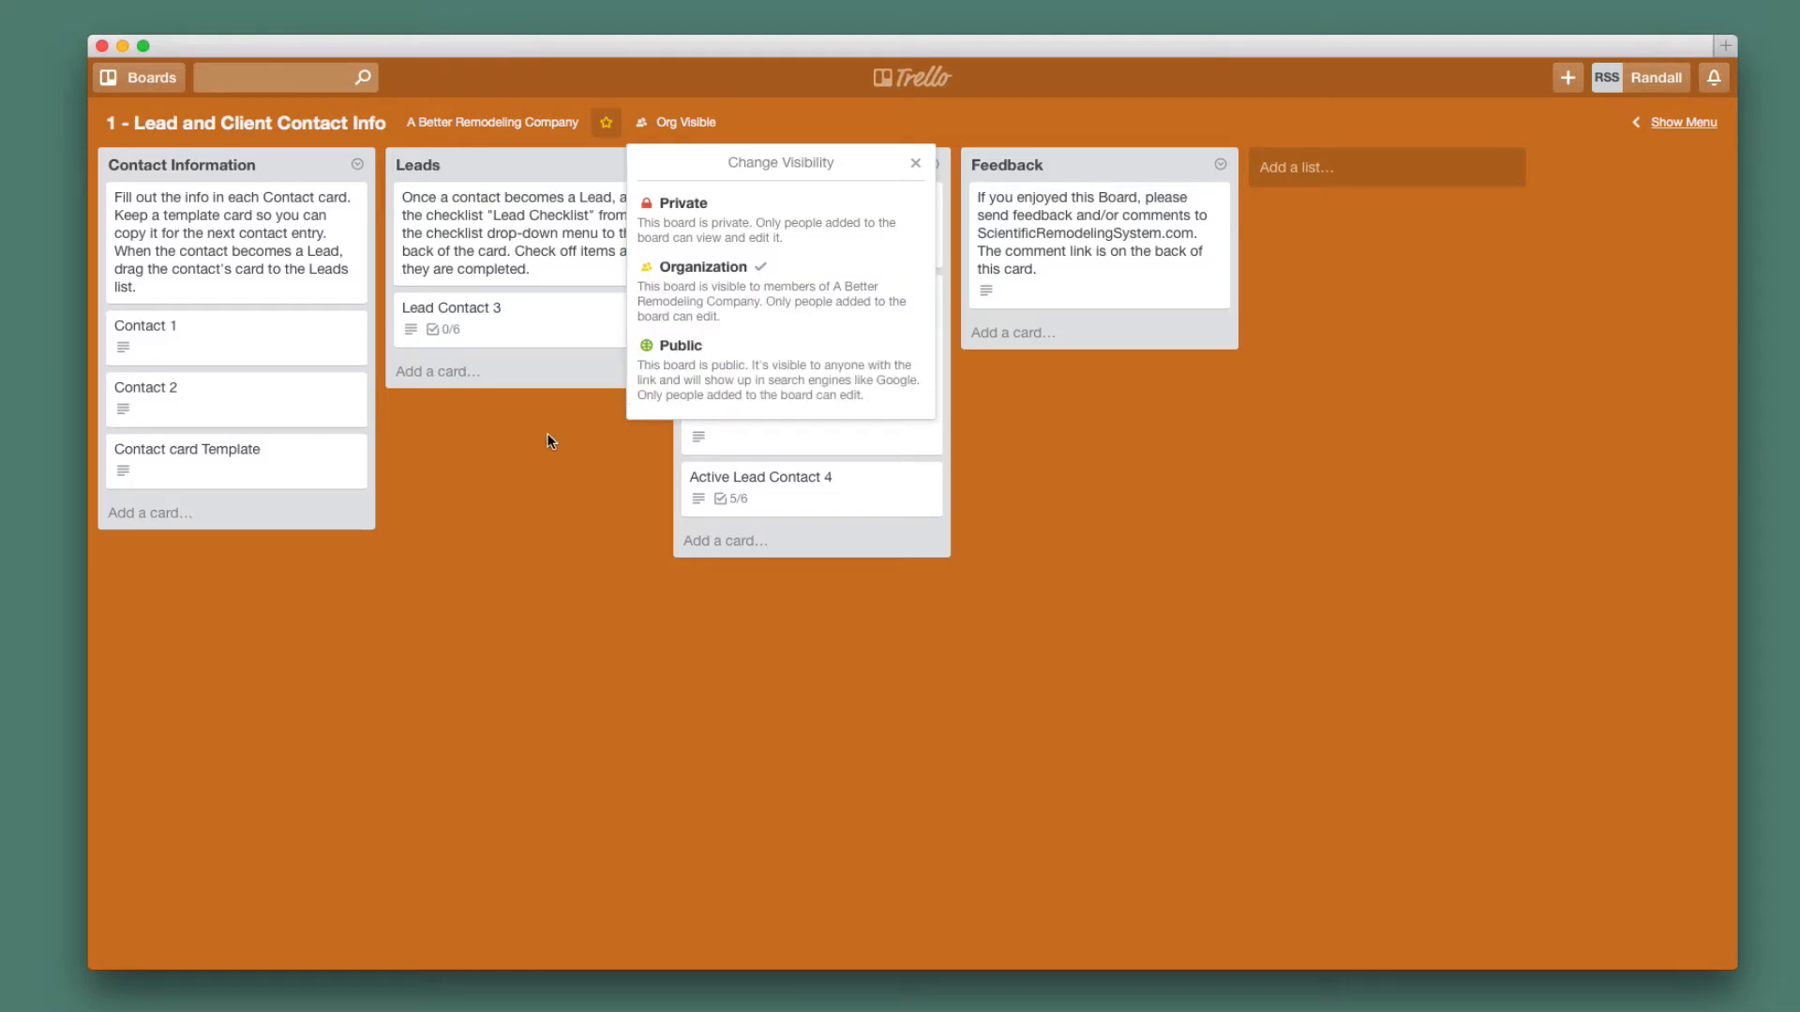
click(776, 110)
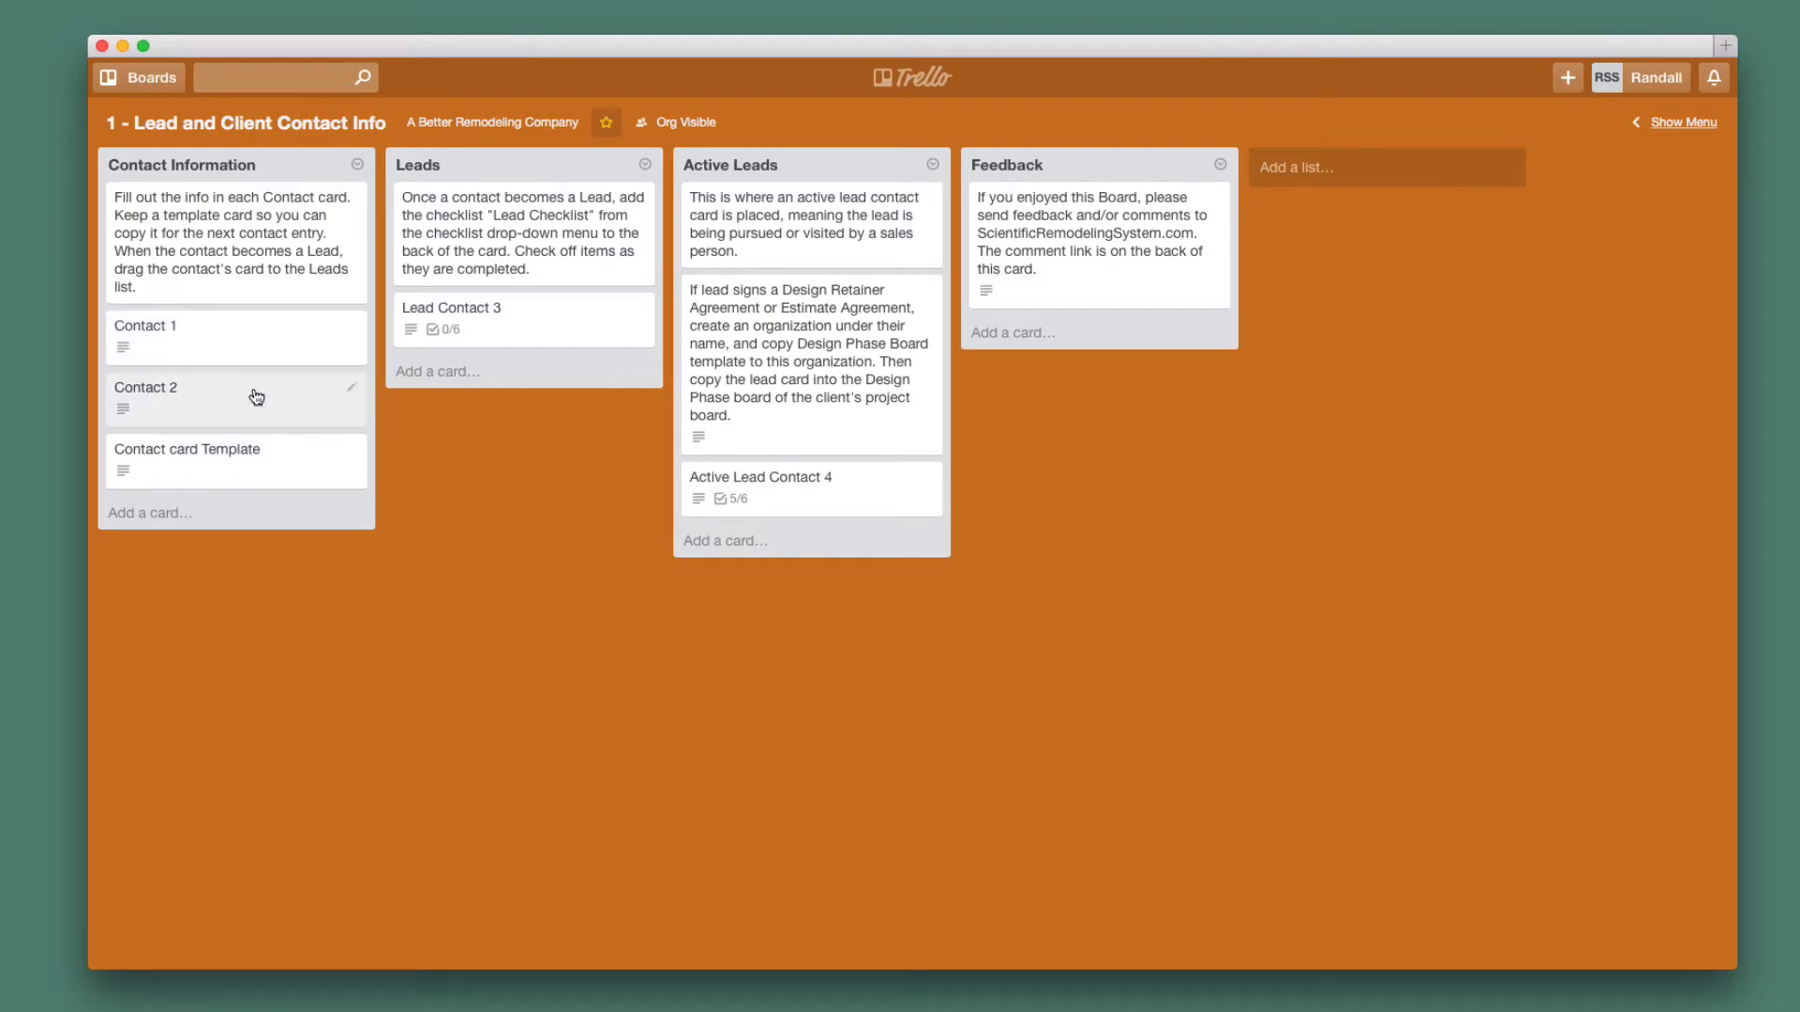
click(281, 468)
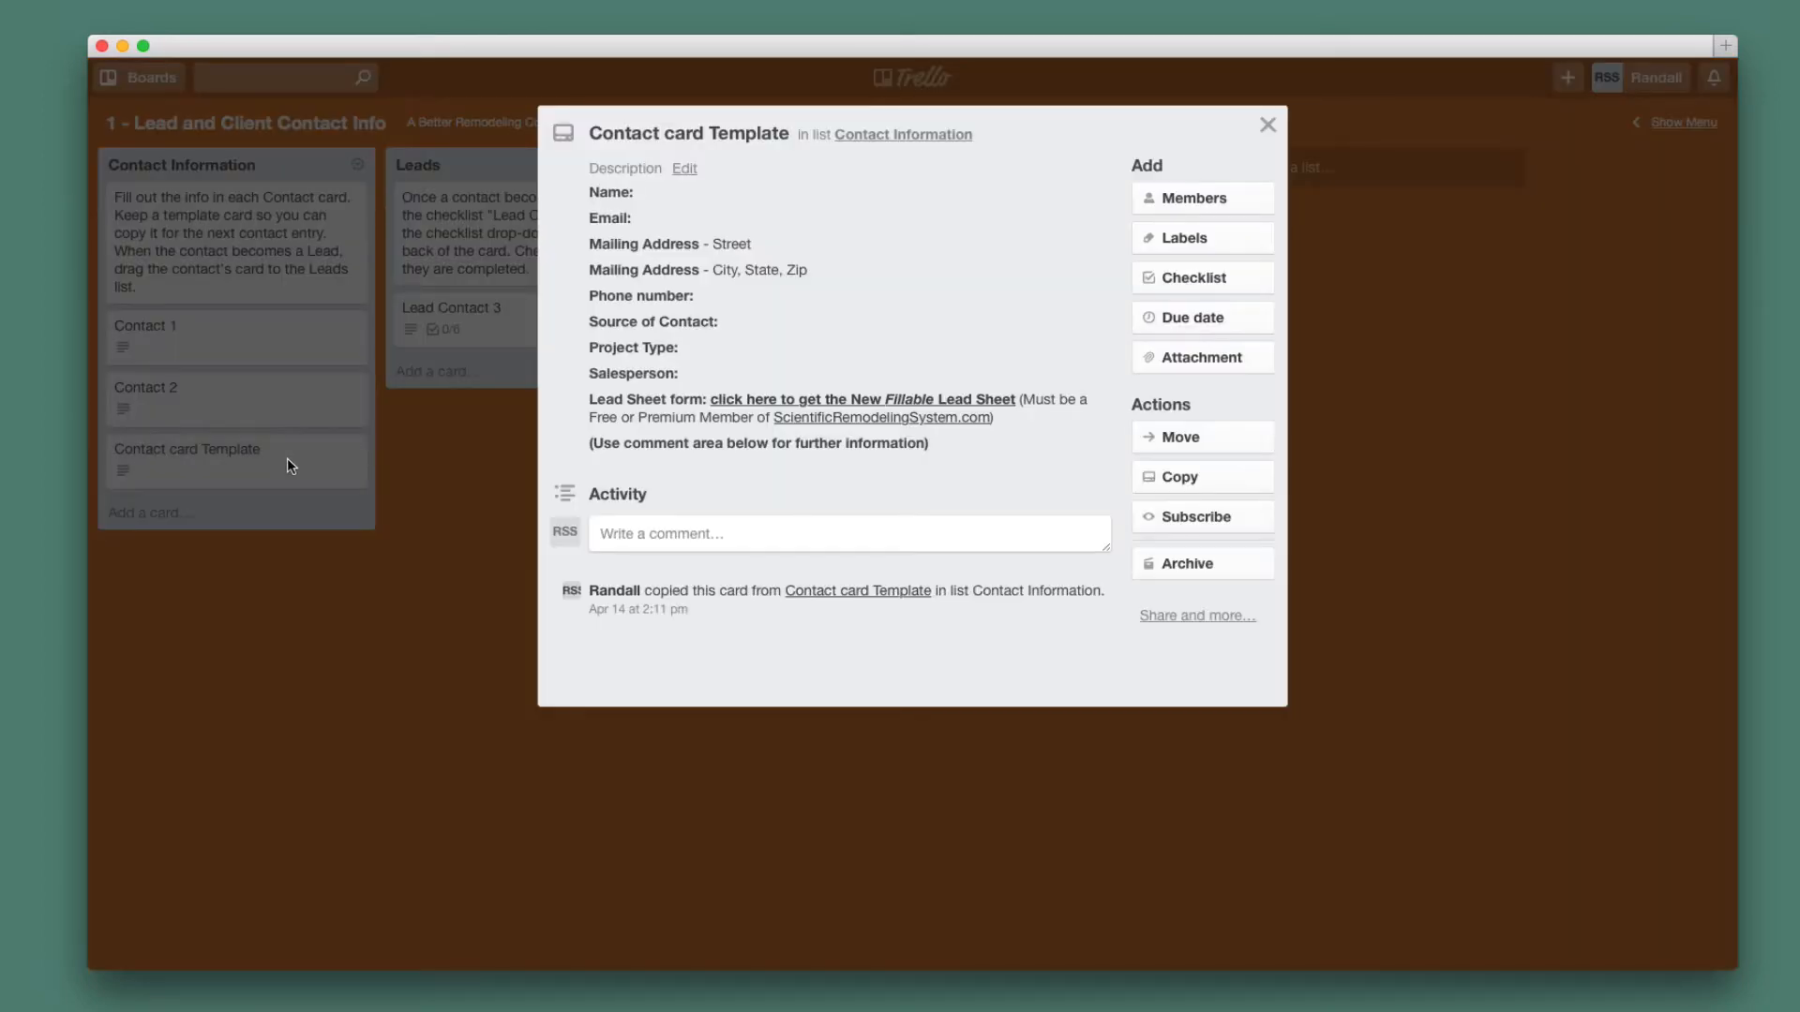
Copy the template card as 'Mansion contact info' at position 1, the top of the list.
click(1193, 481)
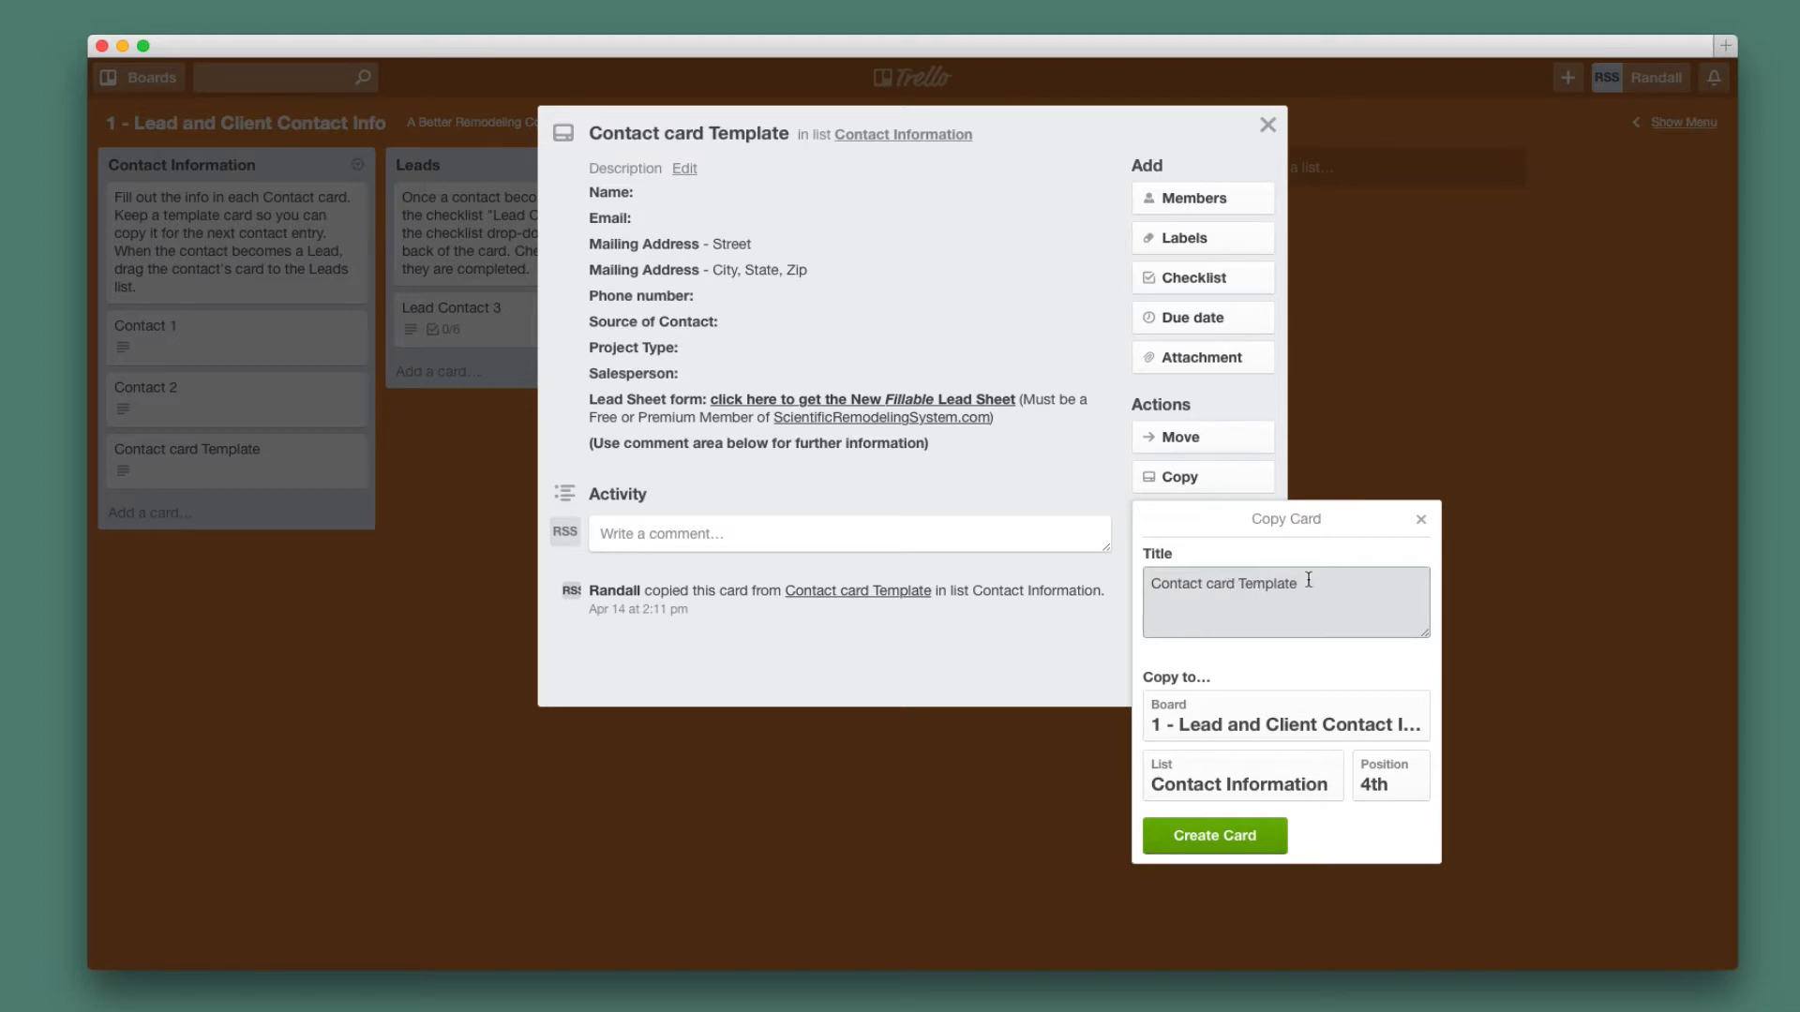
drag(1310, 582, 1152, 579)
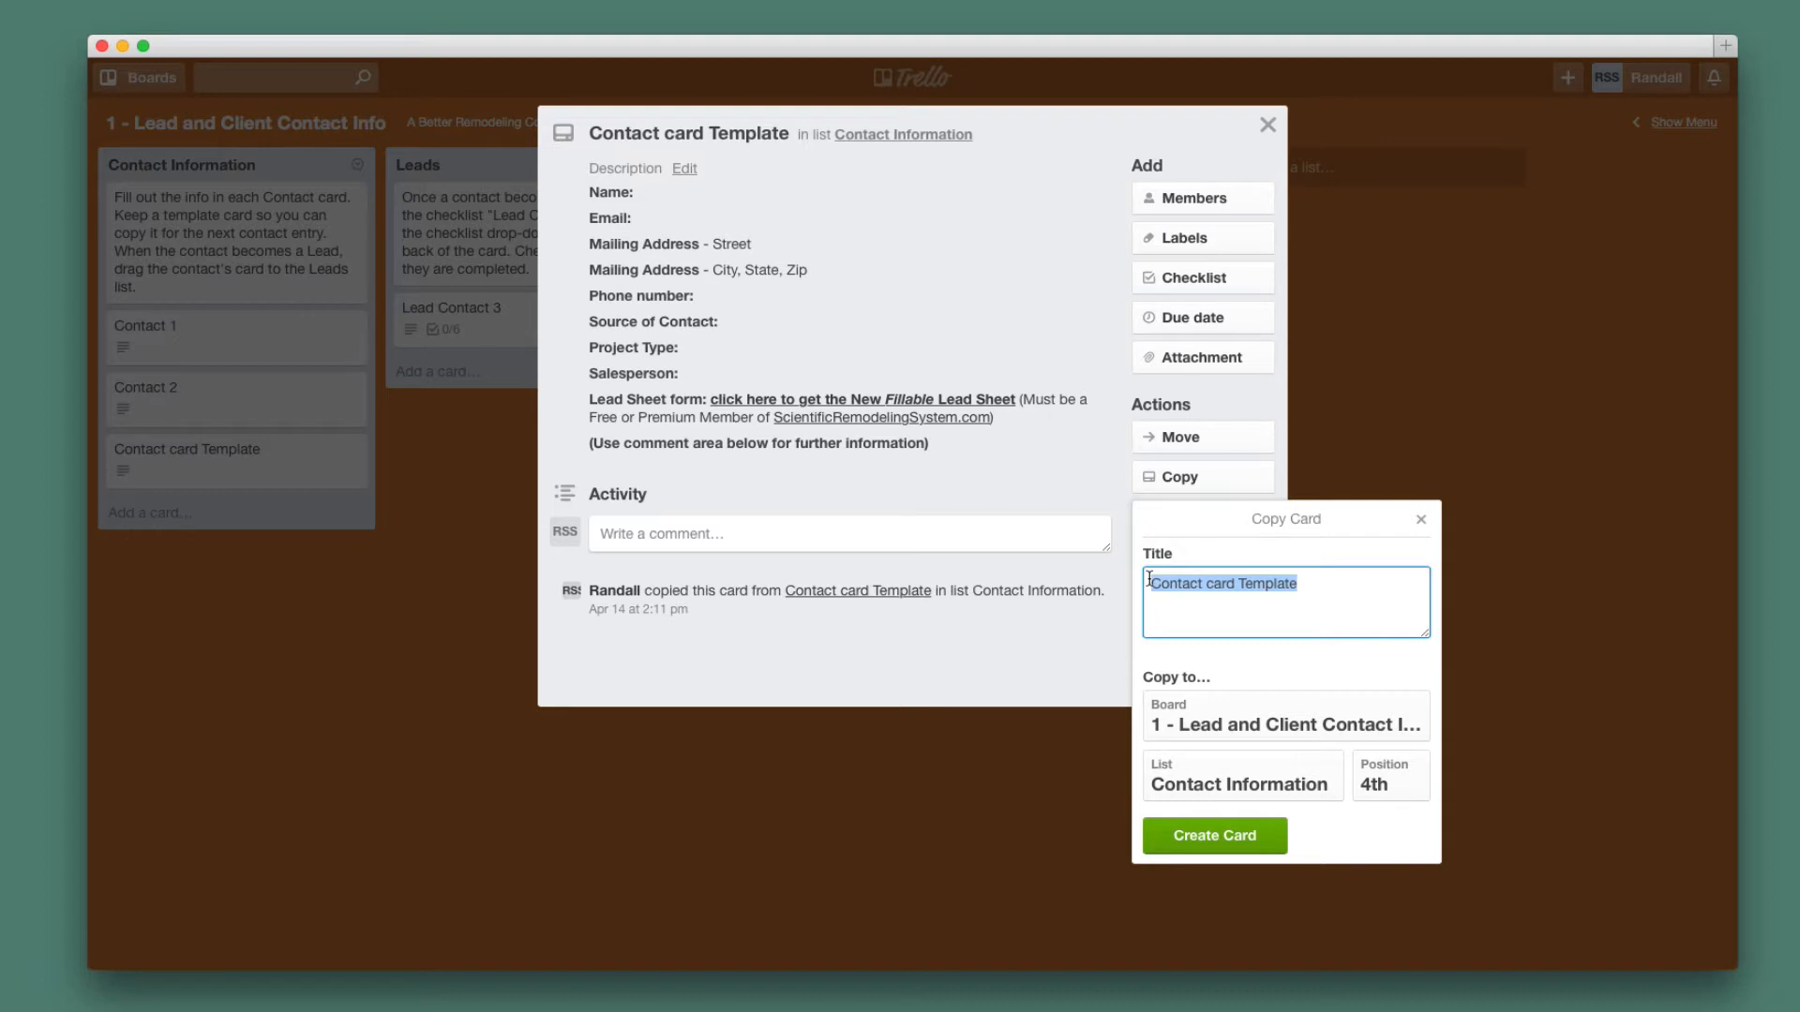
text(Mansion)
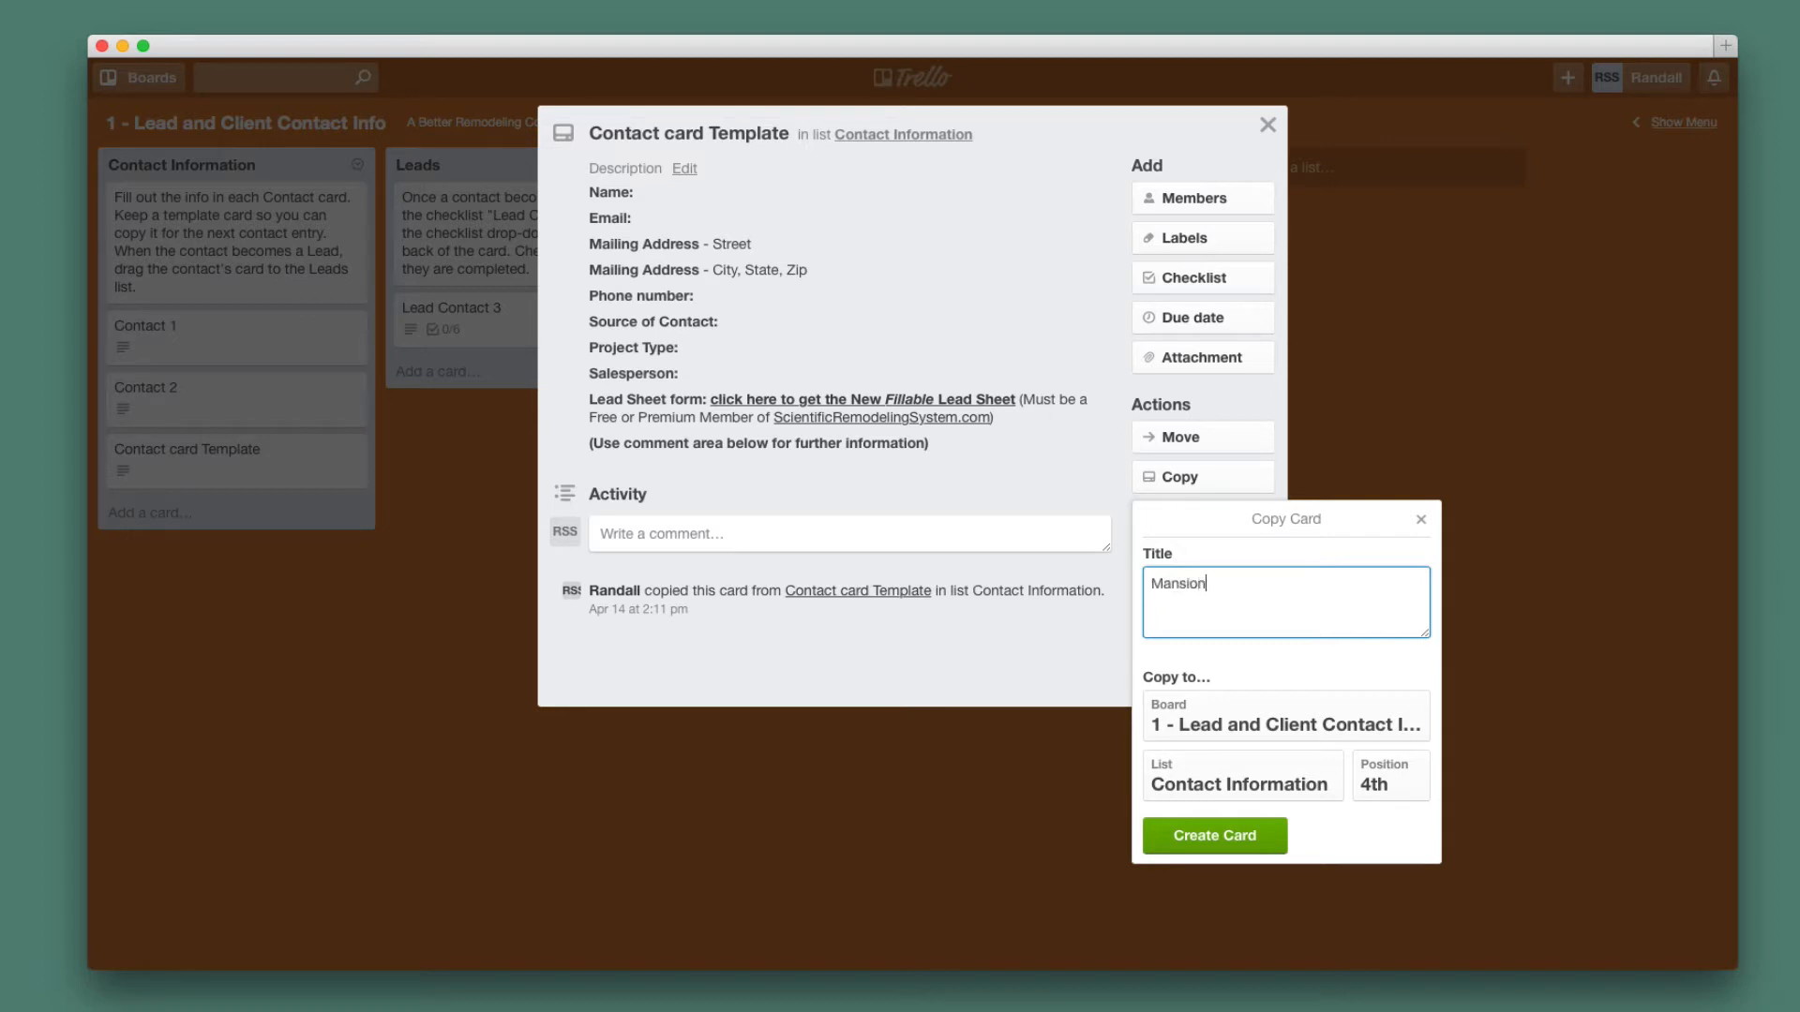
text( contact info)
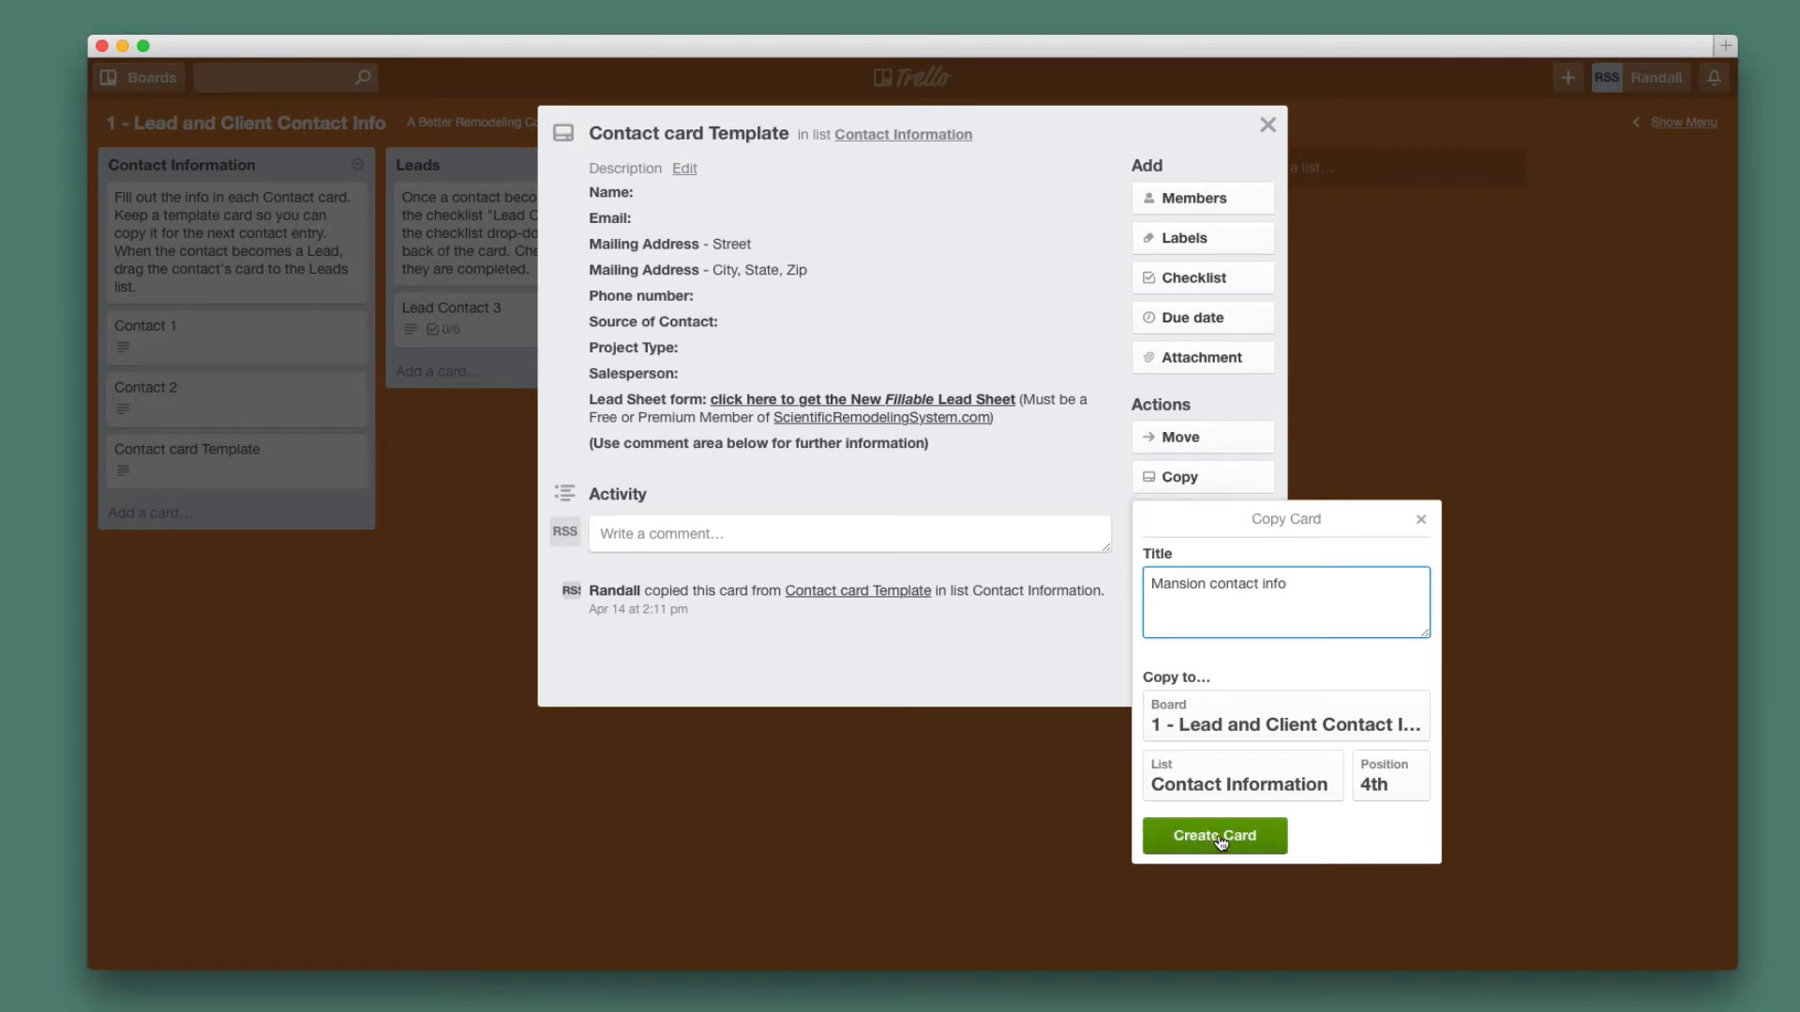
click(1375, 783)
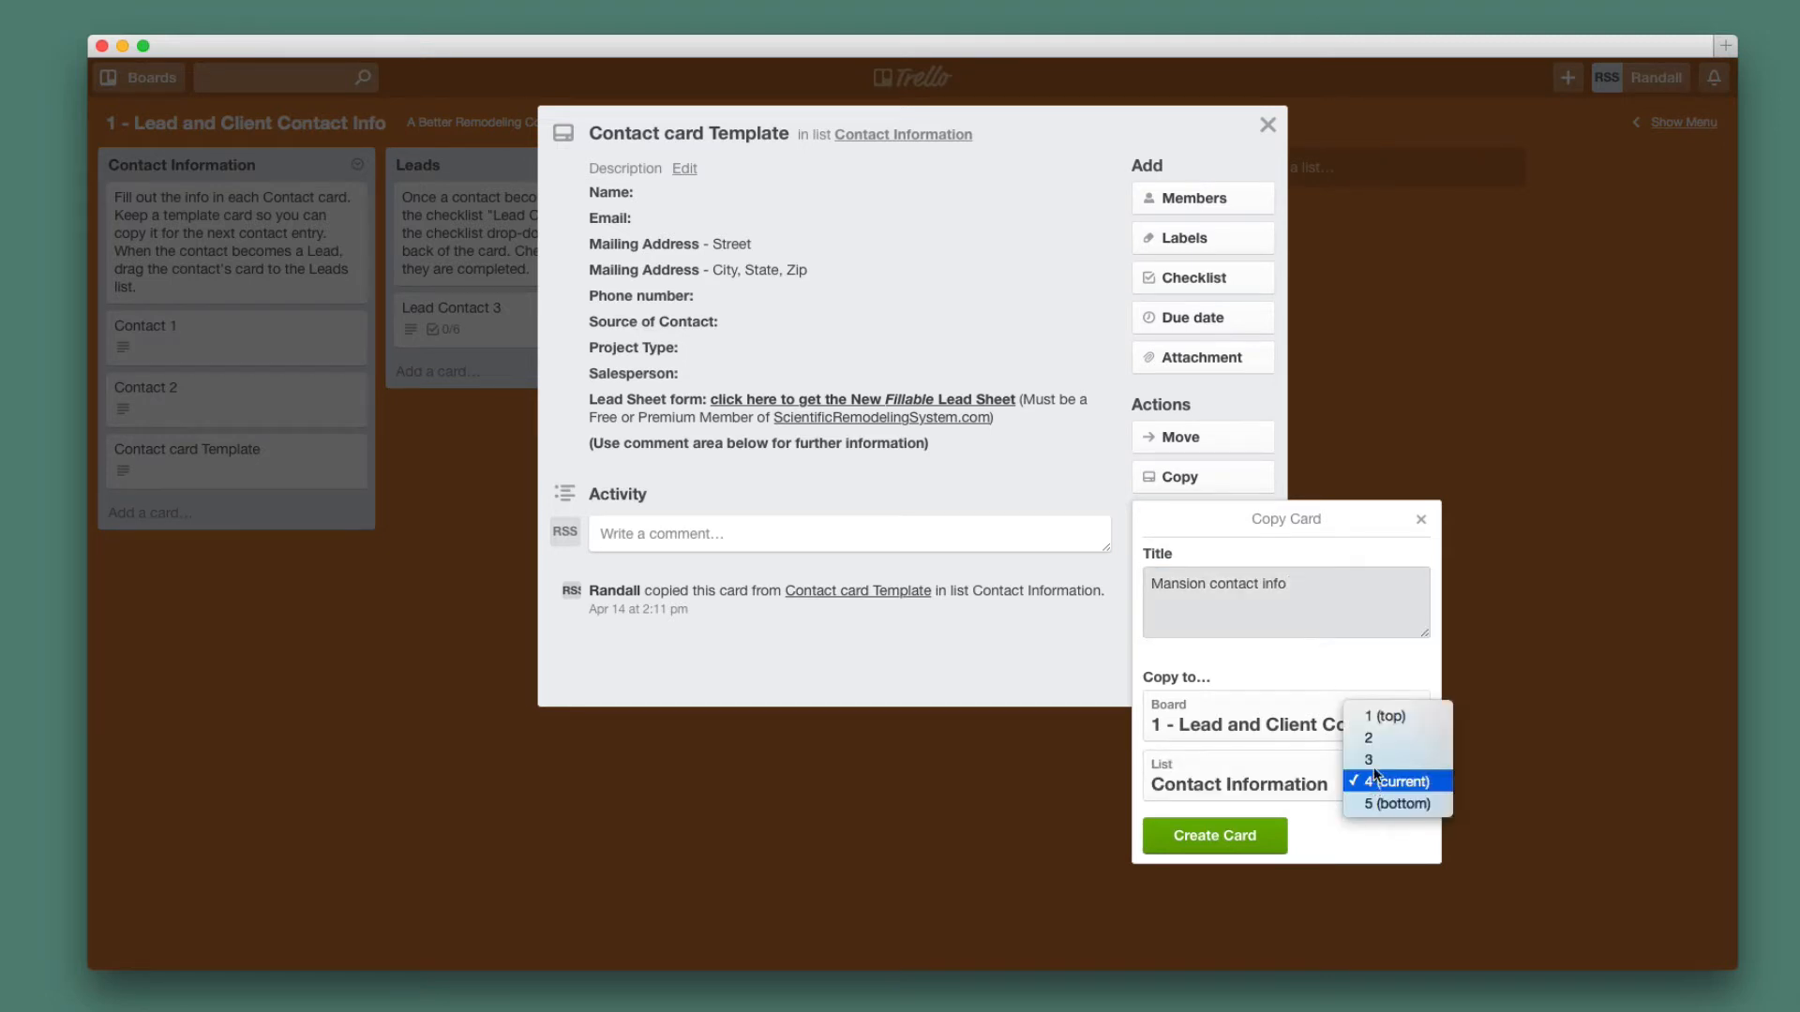
click(1376, 718)
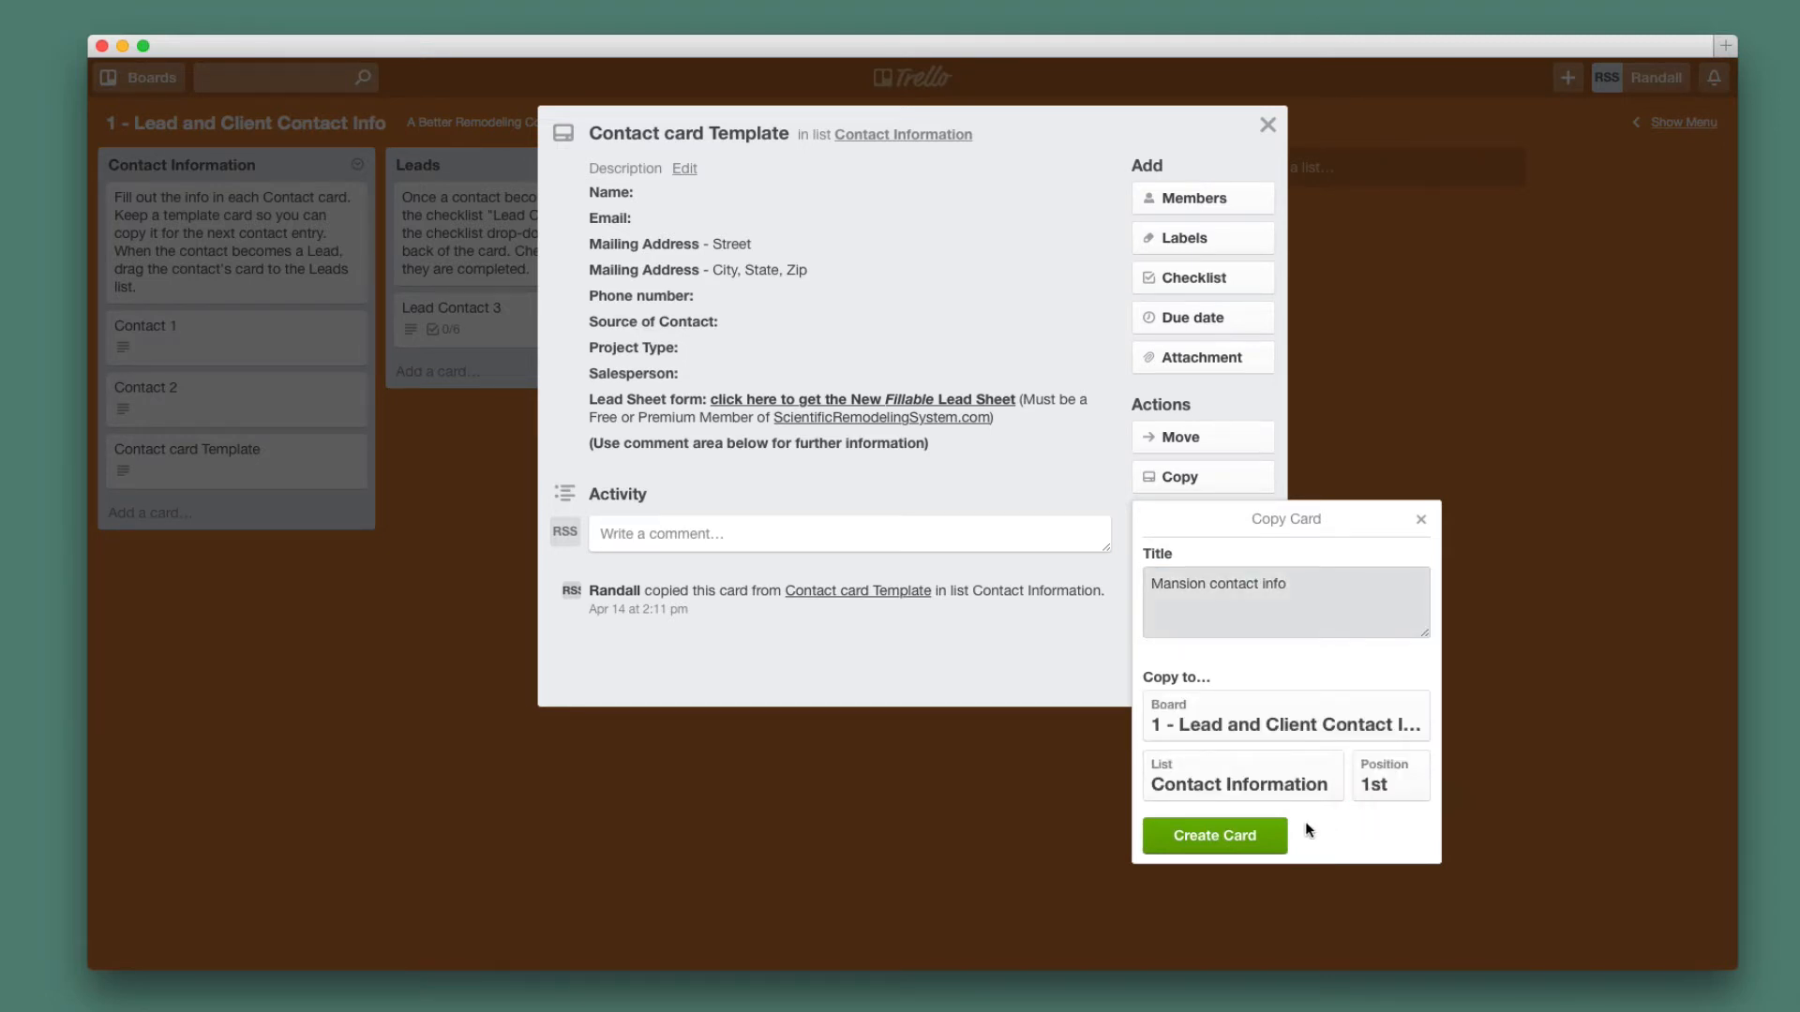
click(1259, 837)
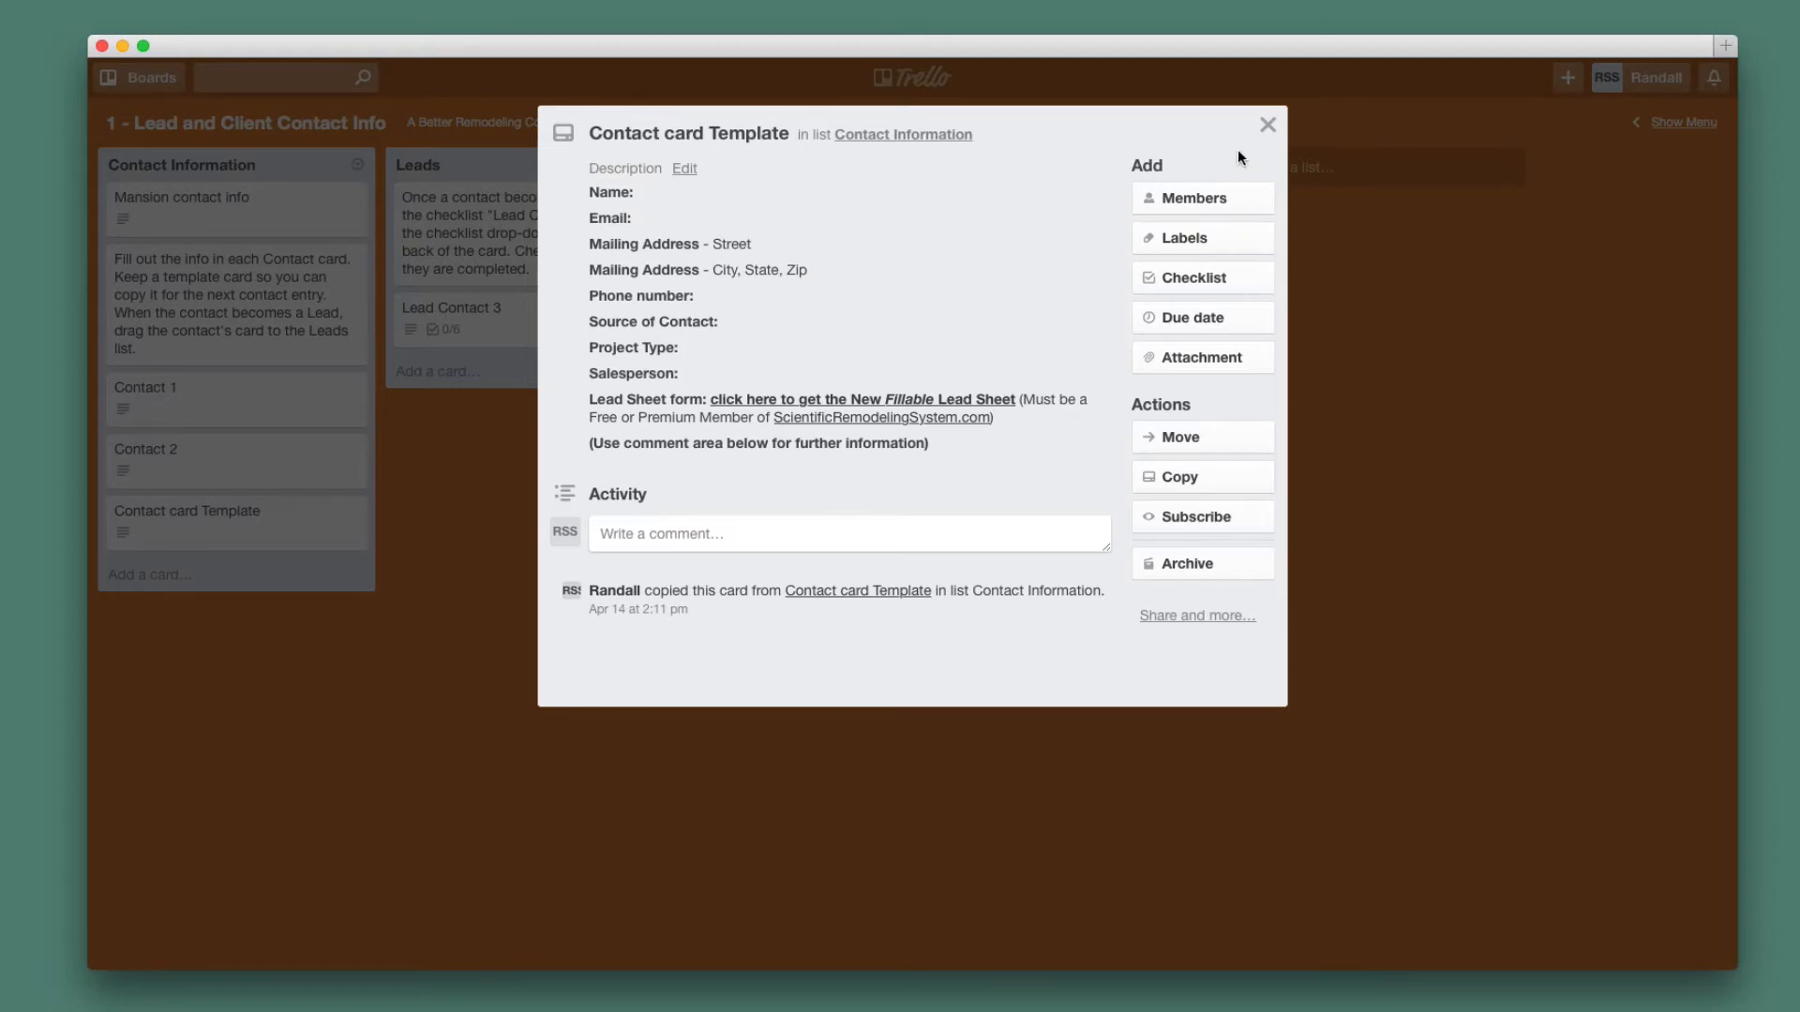
Drag Mansion contact info just below the 'Fill out the info' card and open it.
click(1267, 125)
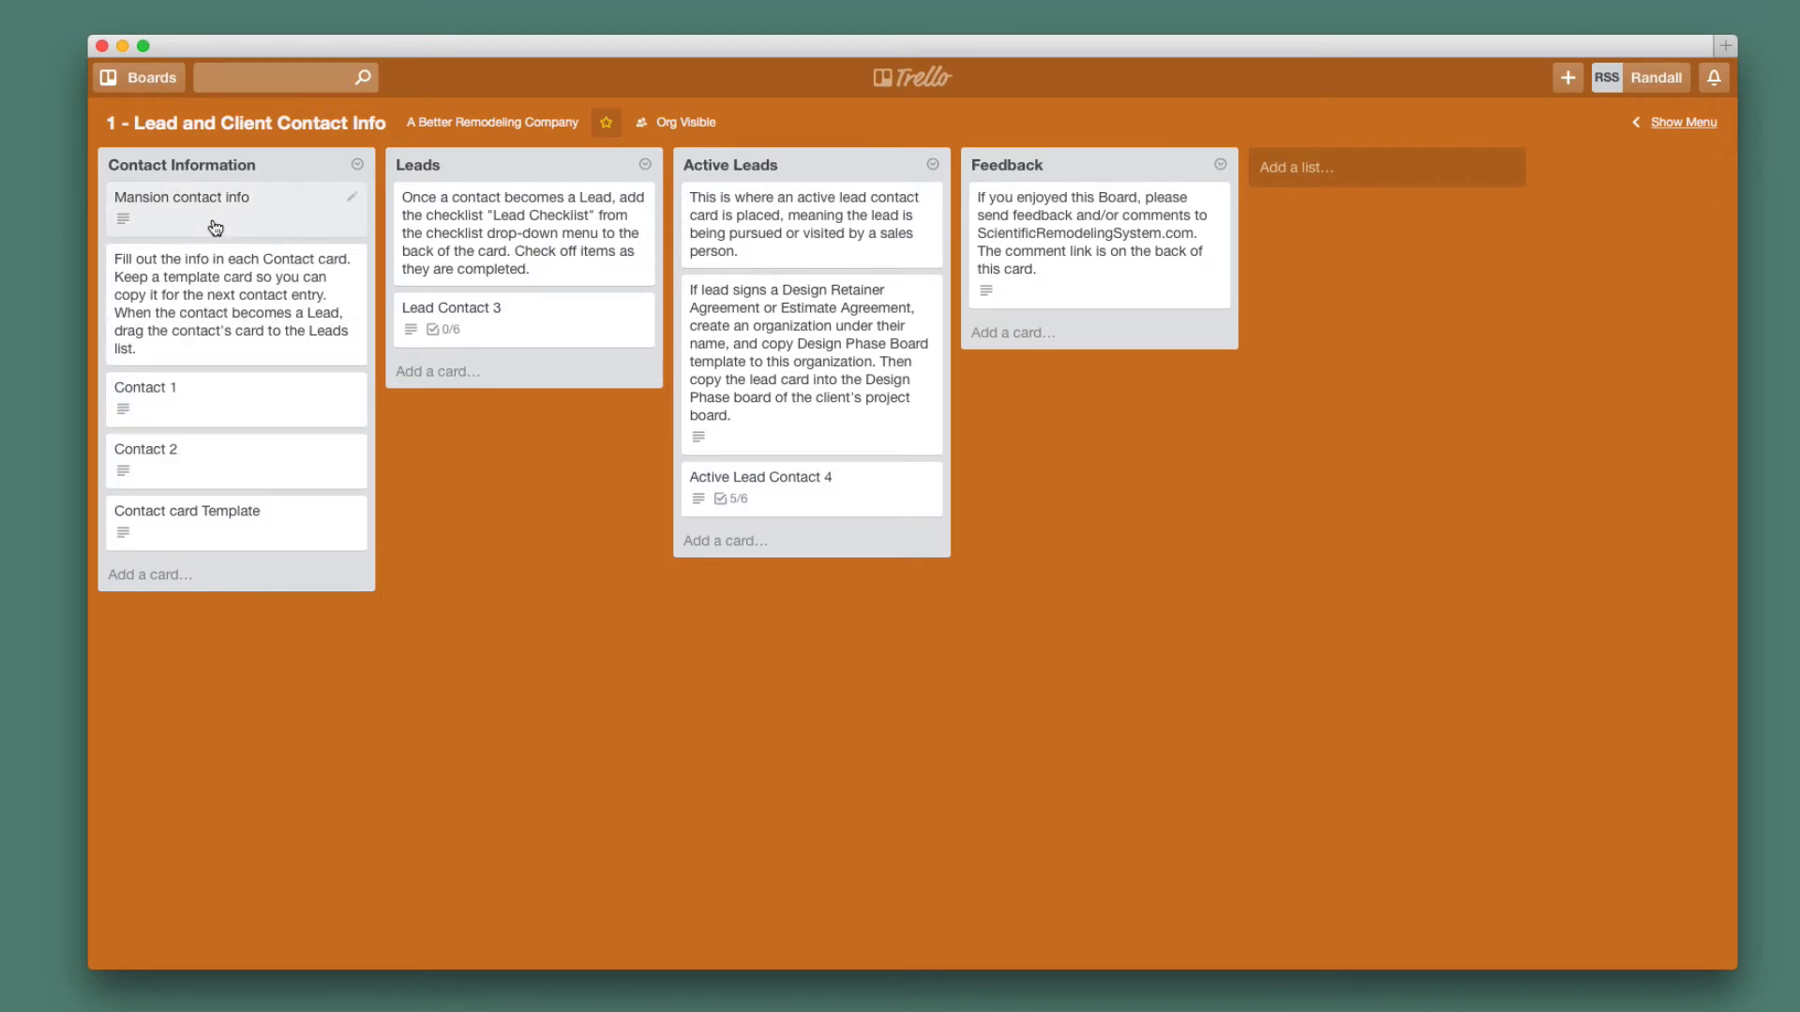
mouse_move(216, 221)
mouse_down()
mouse_move(217, 316)
mouse_move(212, 253)
mouse_up()
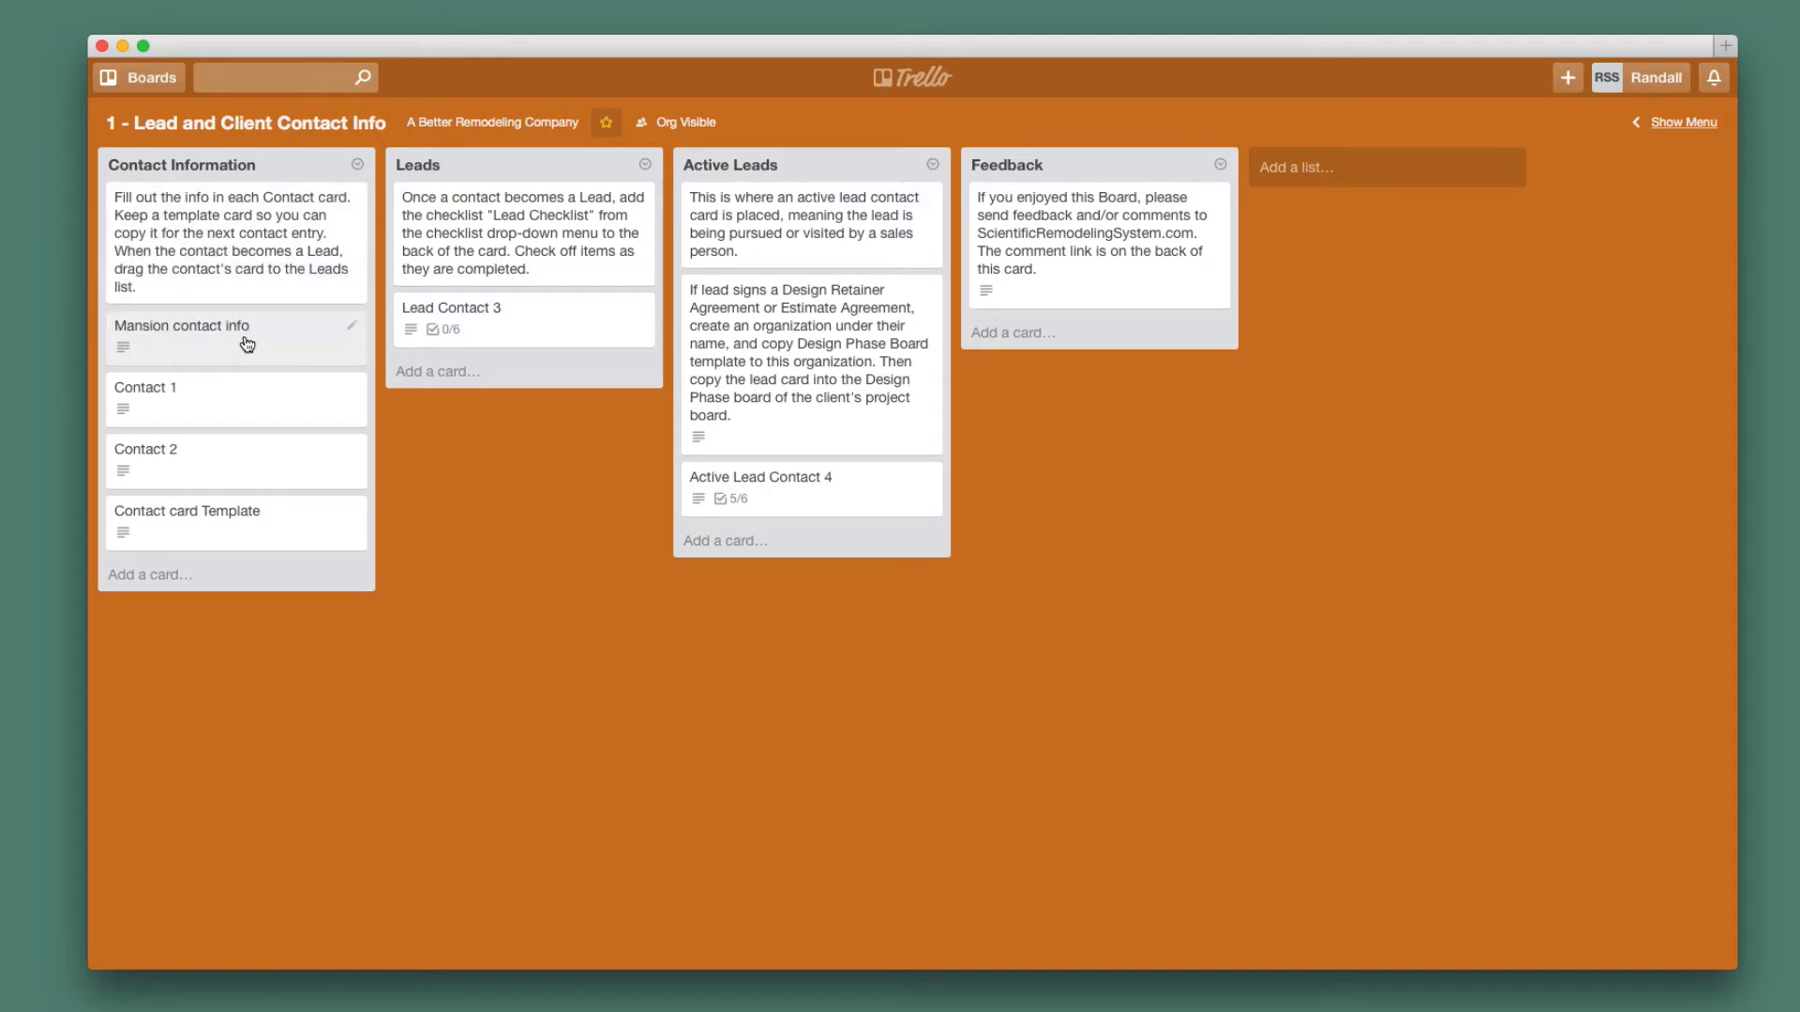
mouse_move(253, 349)
mouse_down()
mouse_move(249, 379)
mouse_move(250, 335)
mouse_move(474, 350)
mouse_move(242, 339)
mouse_up()
click(237, 349)
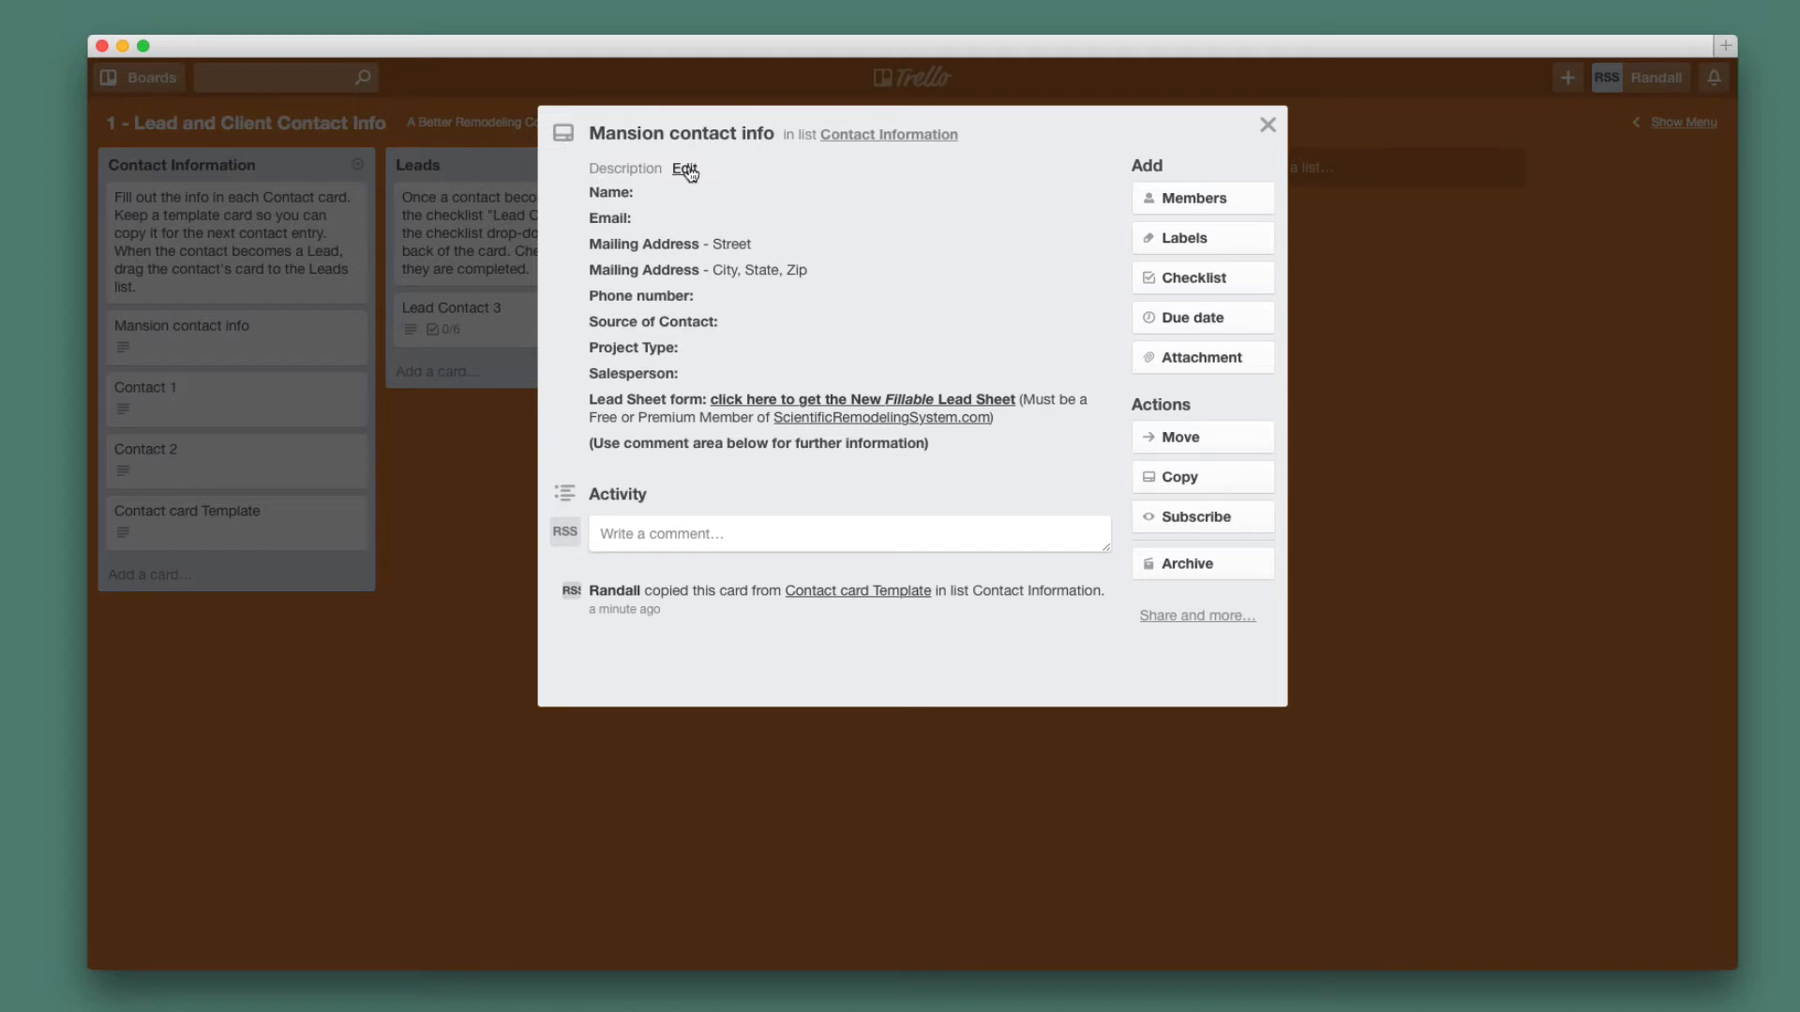
Type the client's name after the Name label in the Mansion contact info description.
click(686, 170)
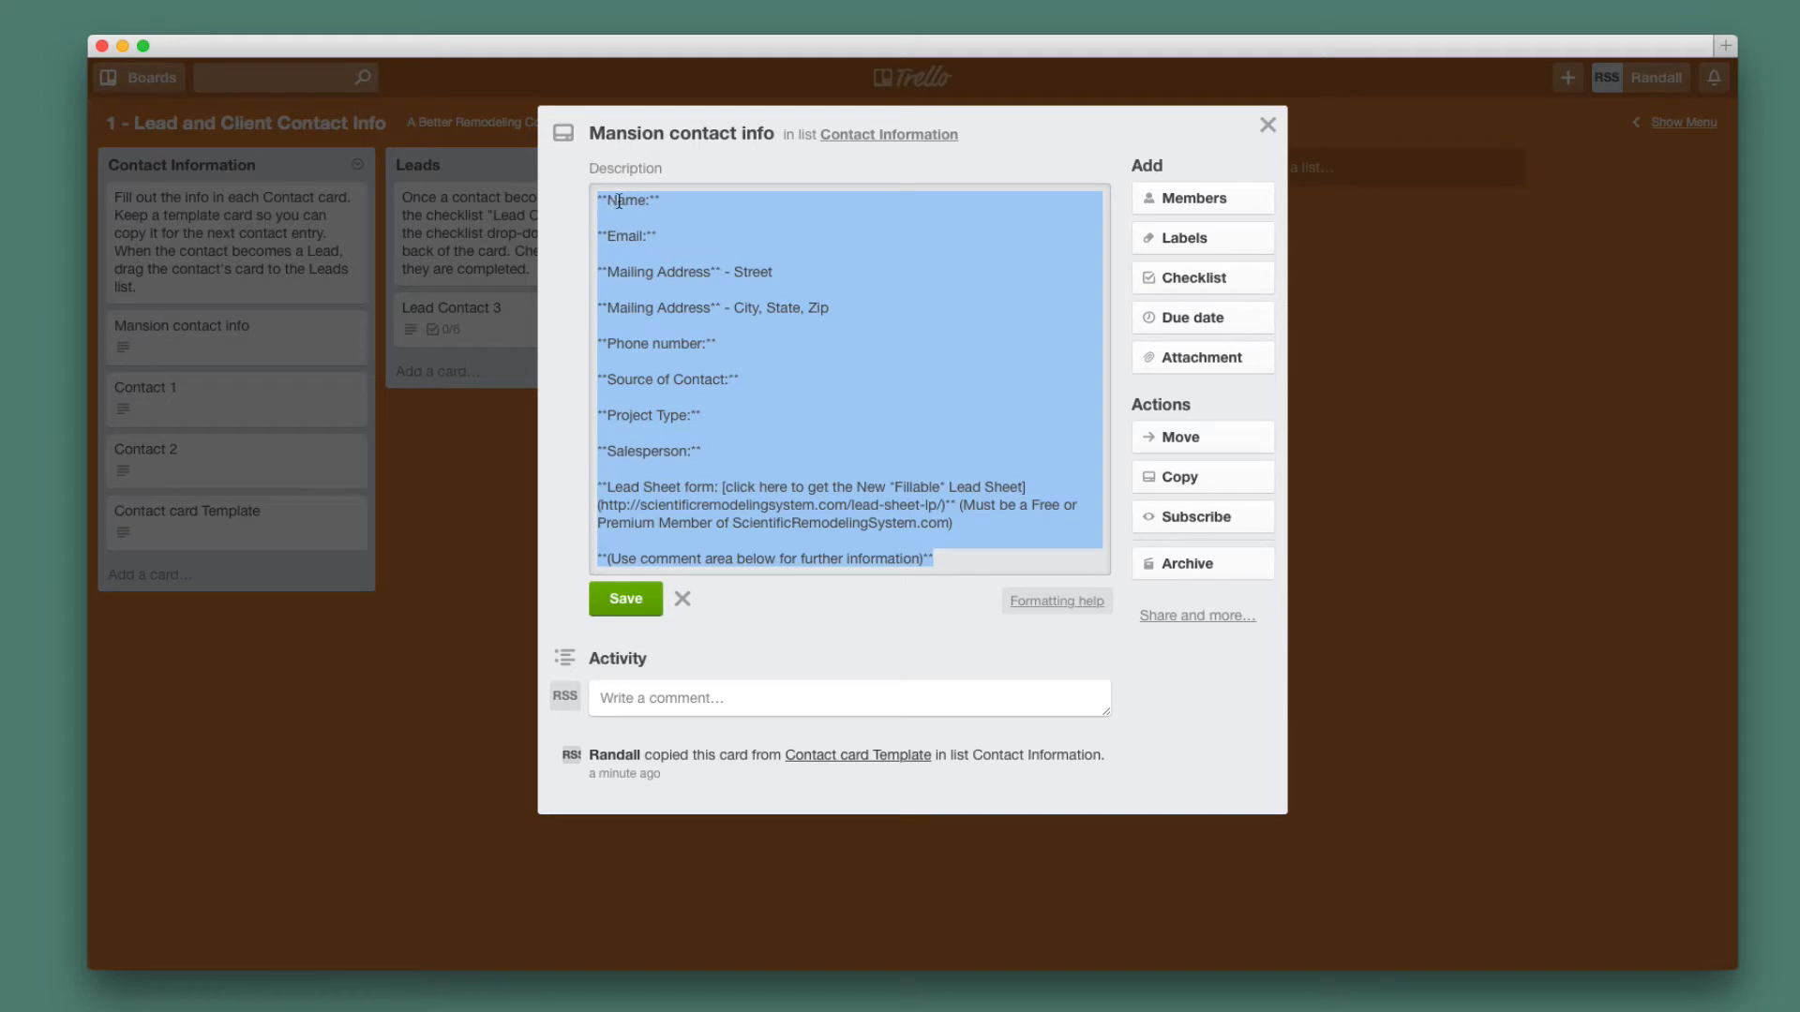
click(667, 202)
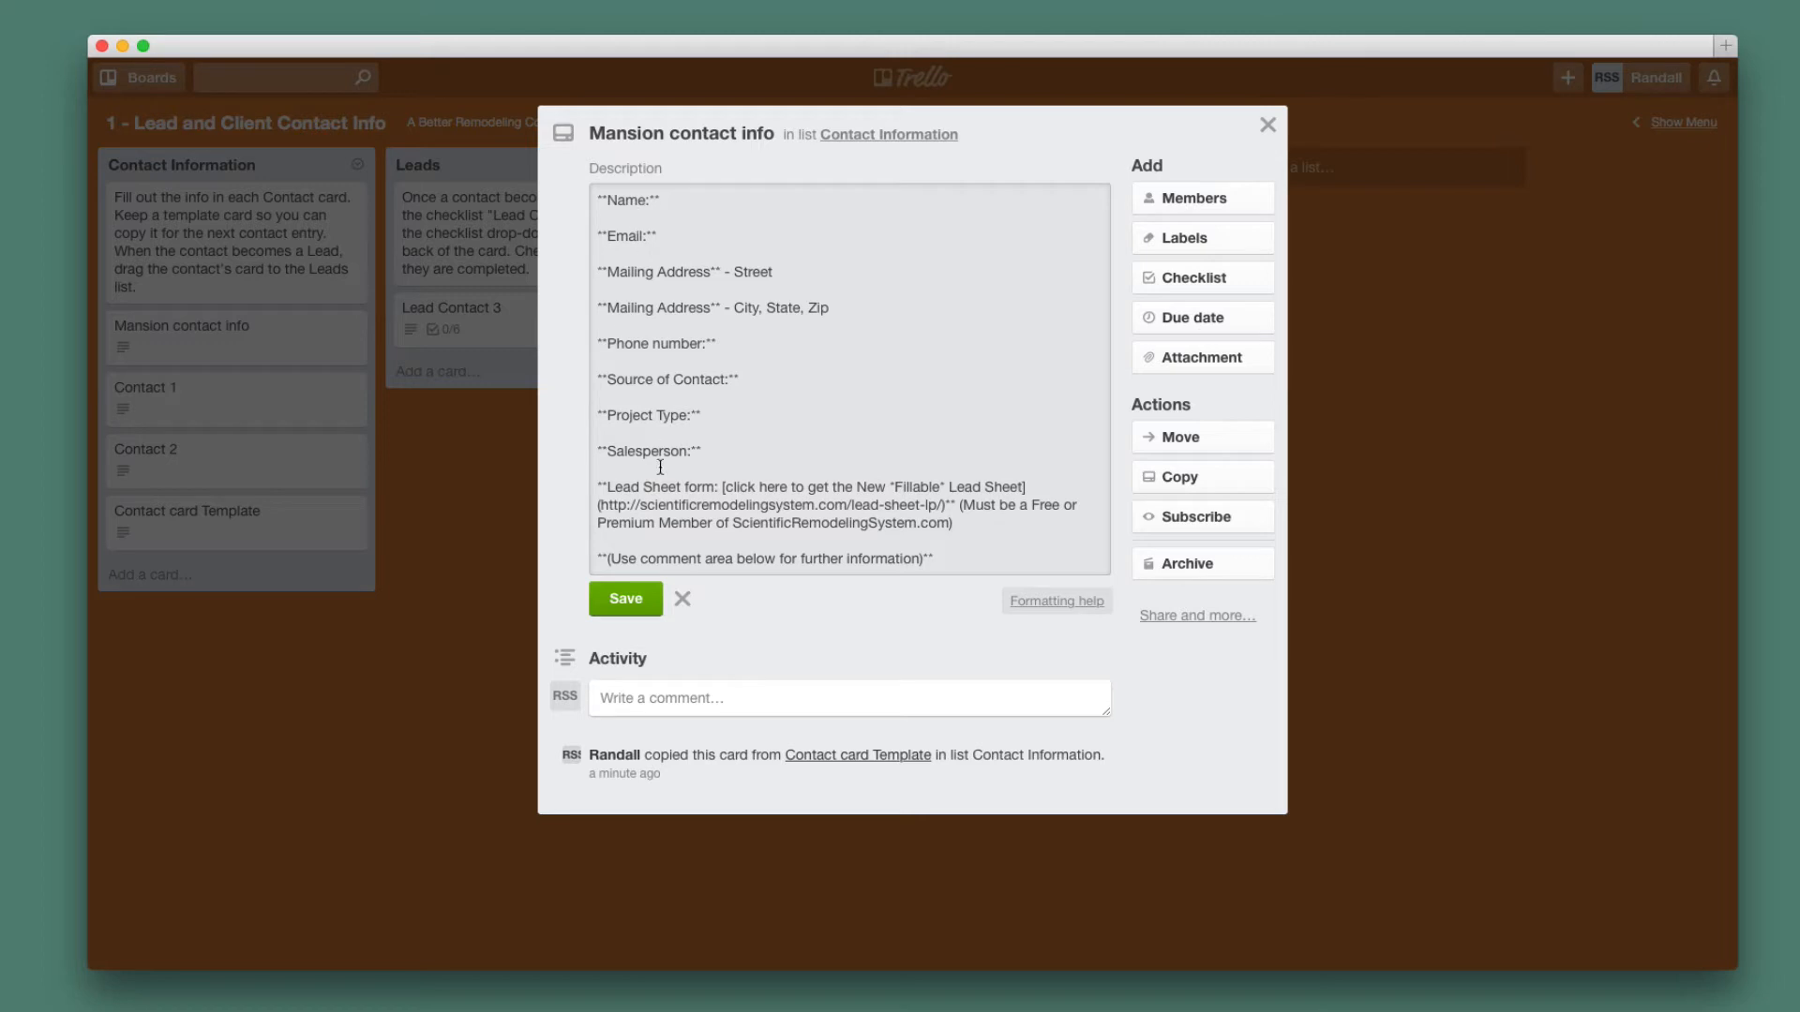
click(616, 601)
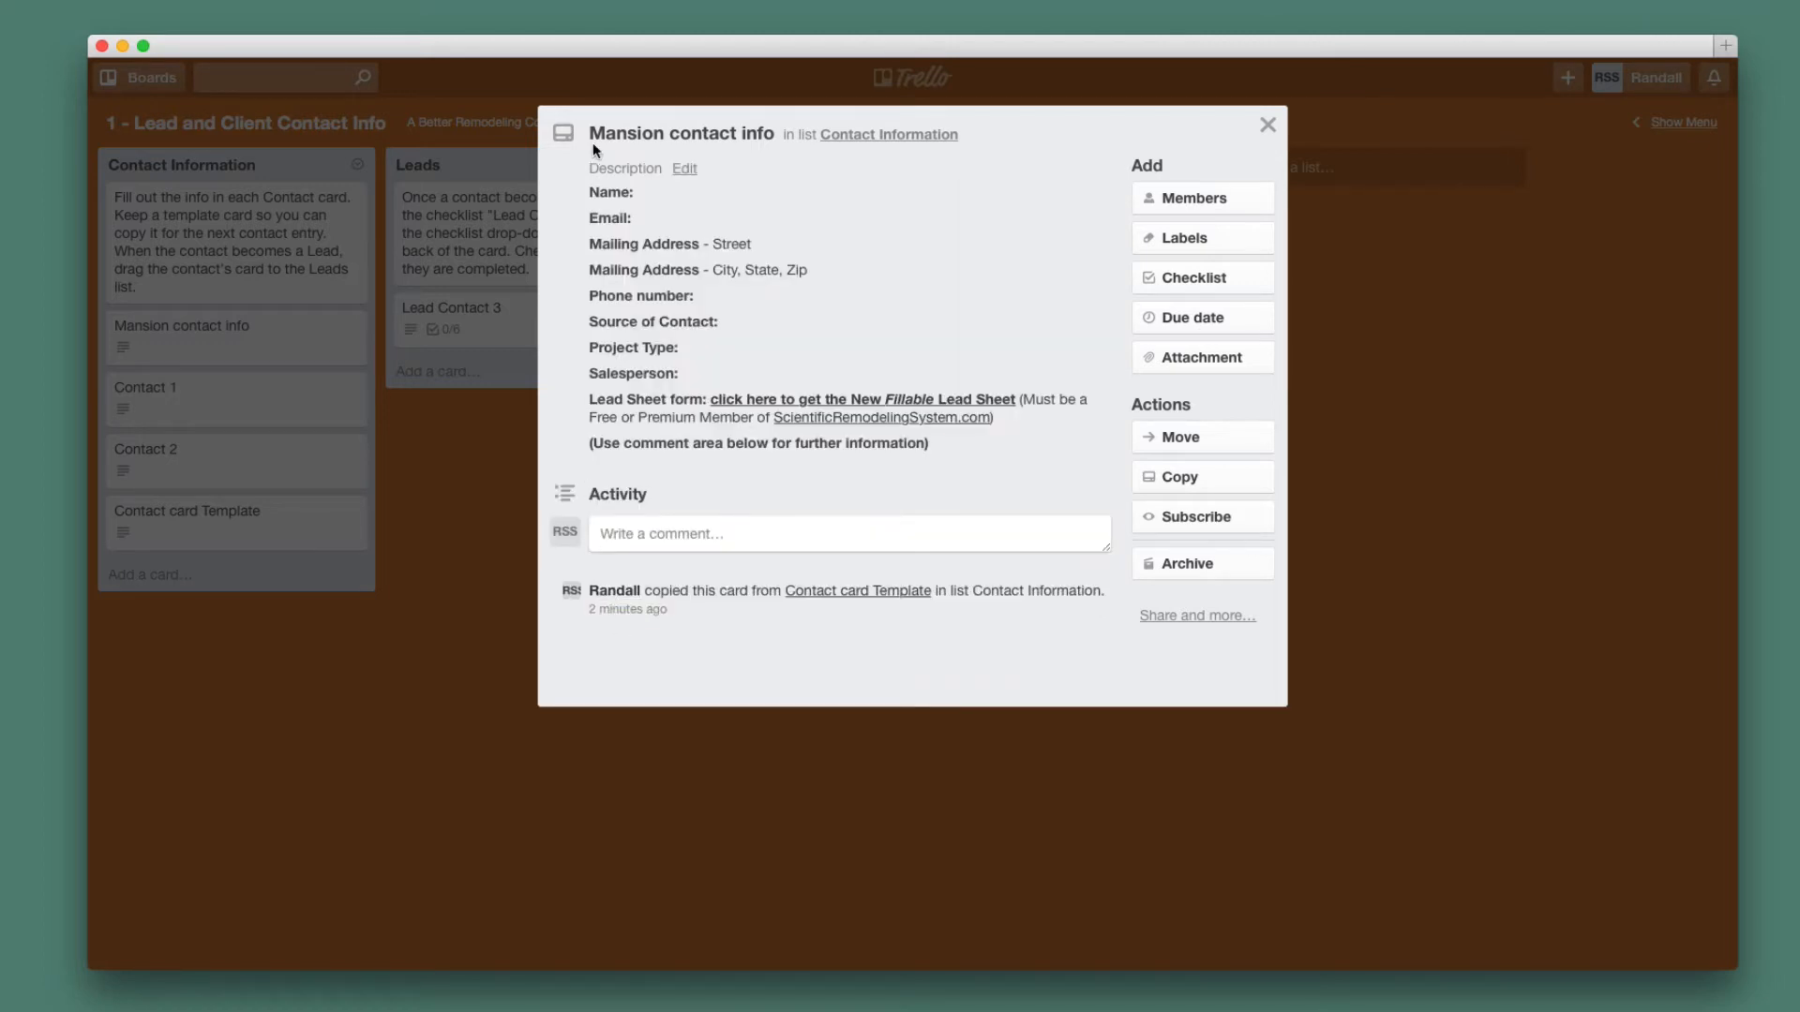
click(692, 169)
click(694, 200)
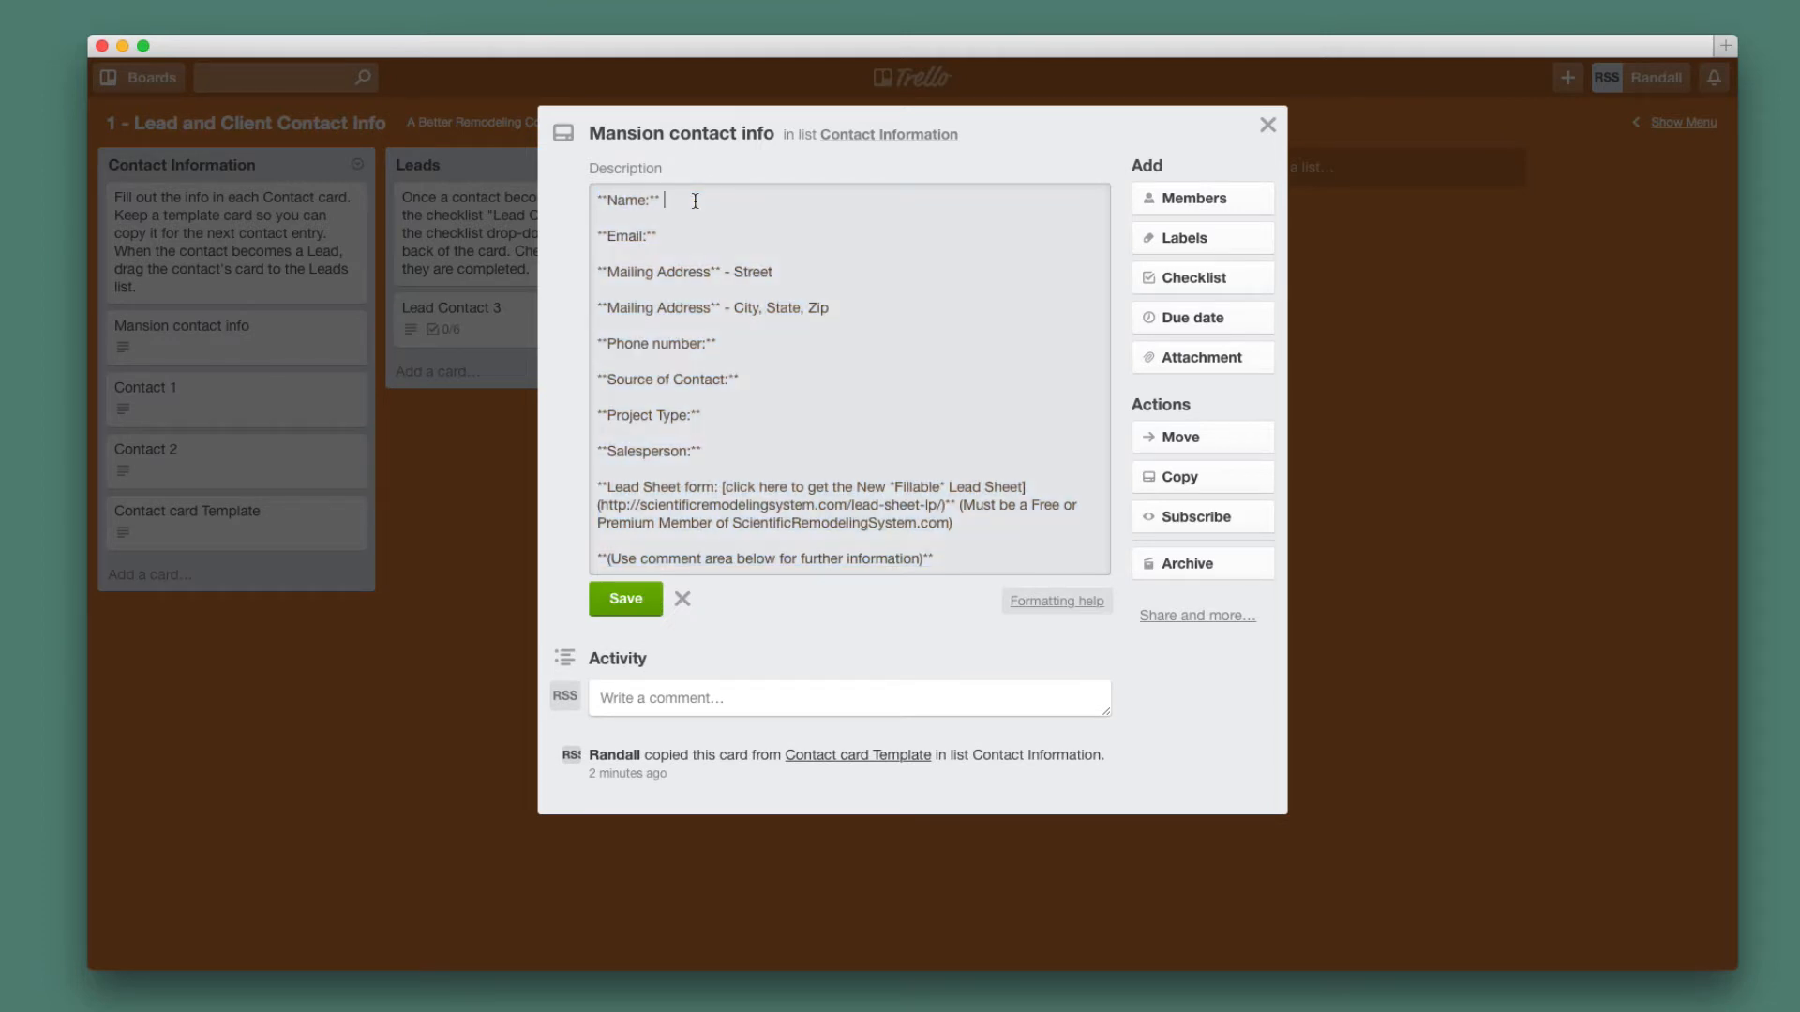
text(Ms. Mansion)
key(Tab)
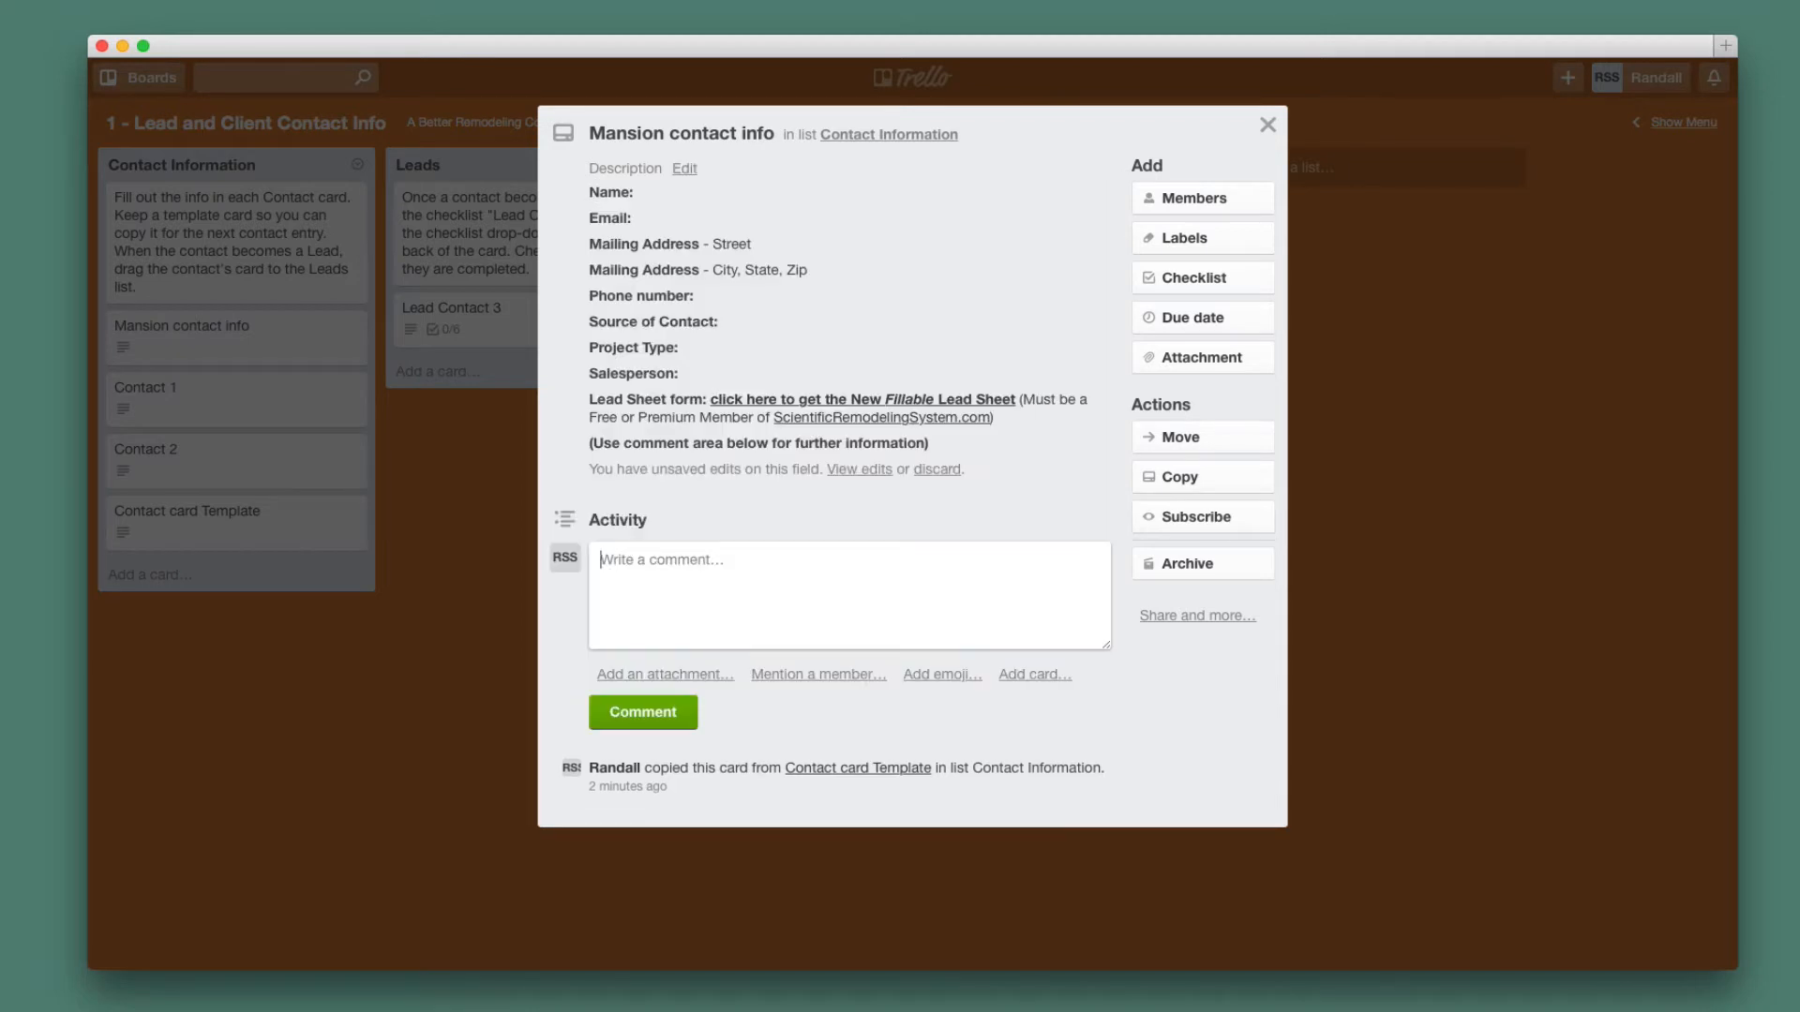
click(684, 168)
Fill in the client's e-mail address and street address in the description, fixing typos.
click(711, 231)
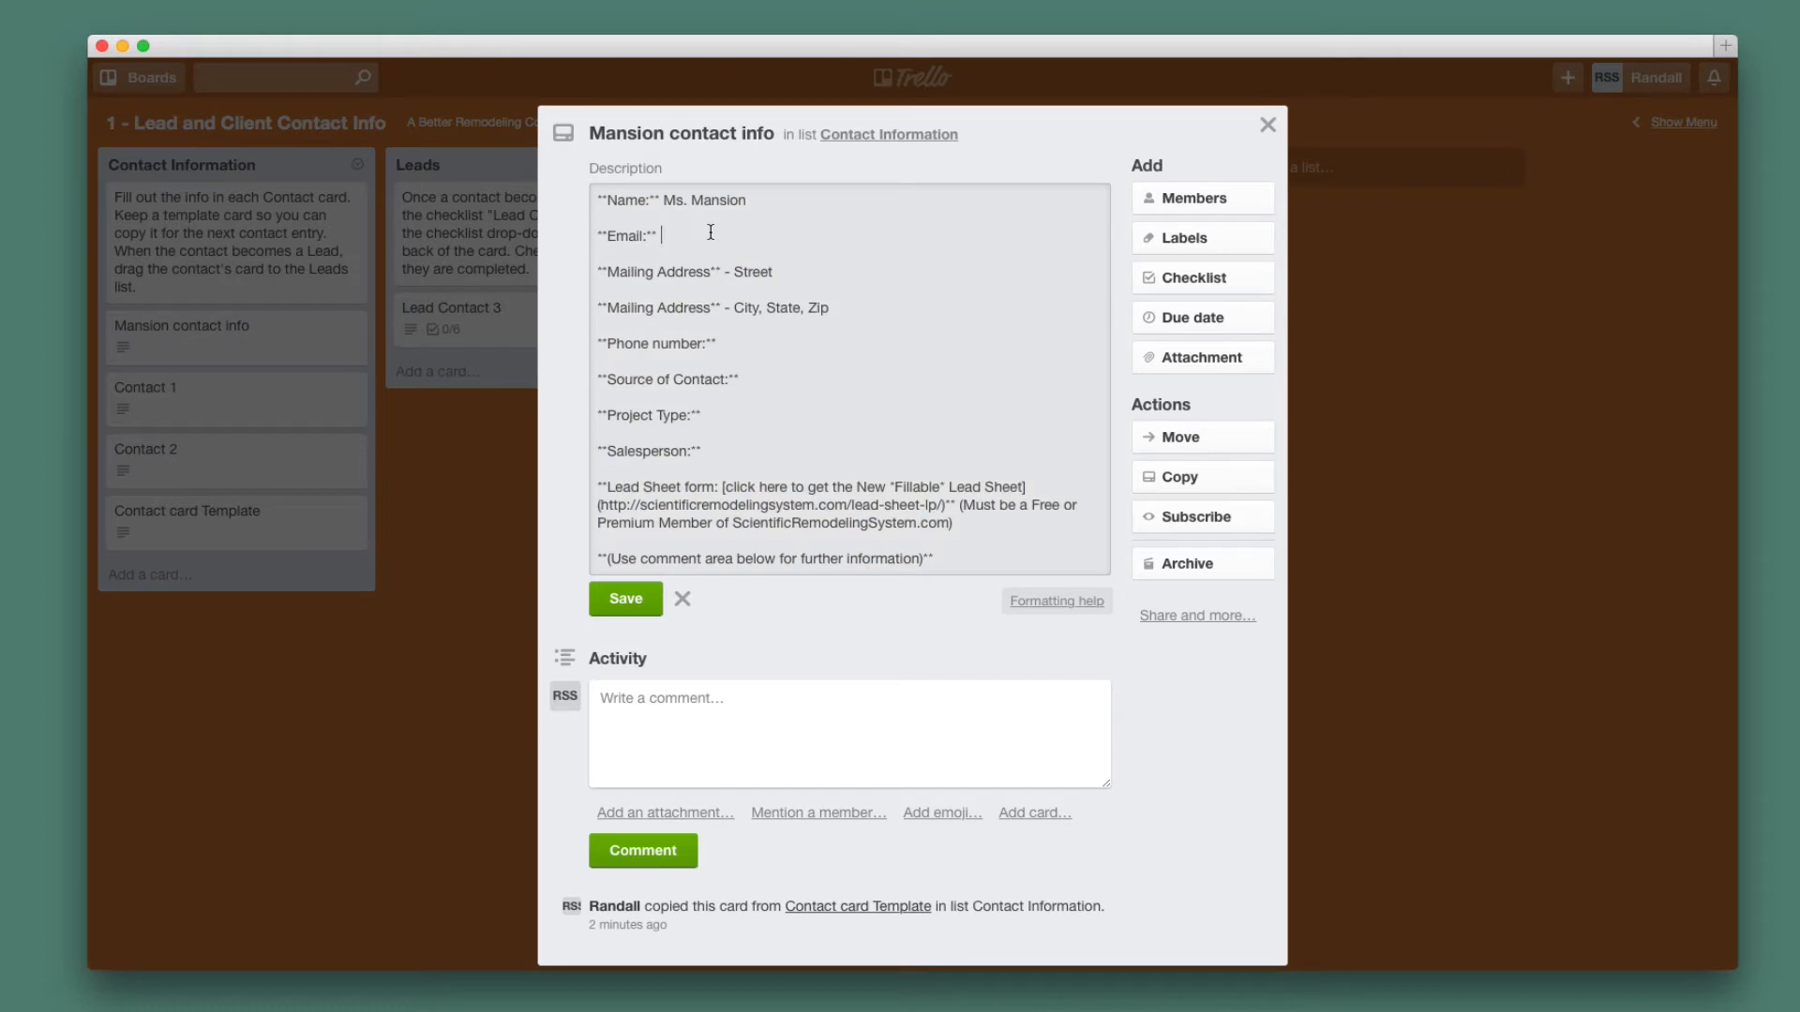
click(792, 272)
key(BackSpace)
key(BackSpace)
key(BackSpace)
key(BackSpace)
key(BackSpace)
key(BackSpace)
text(main Street)
key(Left)
key(Left)
key(Left)
key(Left)
key(Left)
key(Left)
key(Left)
key(Left)
key(Left)
key(Left)
key(BackSpace)
text(M)
Set Project Type to Bathroom, enter the salesperson's name, and save the description.
click(774, 340)
click(749, 420)
text(Bathroom)
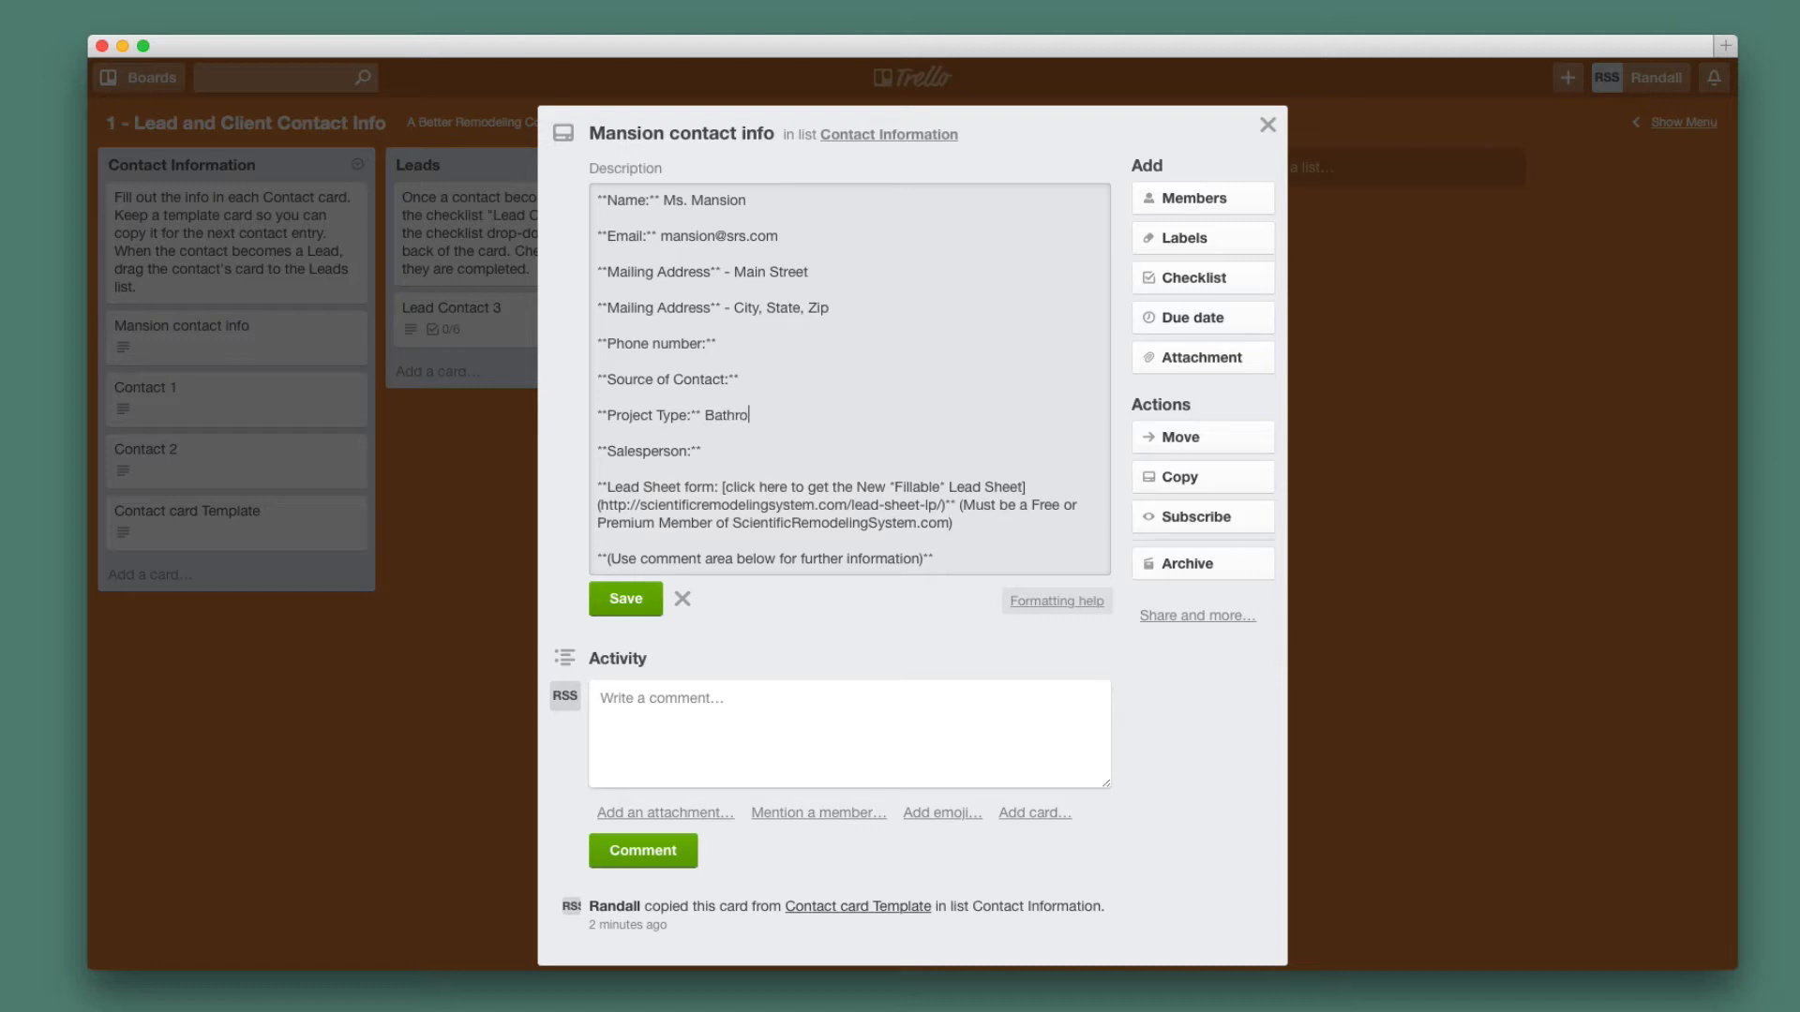
click(722, 452)
text(Billy Bob)
click(629, 601)
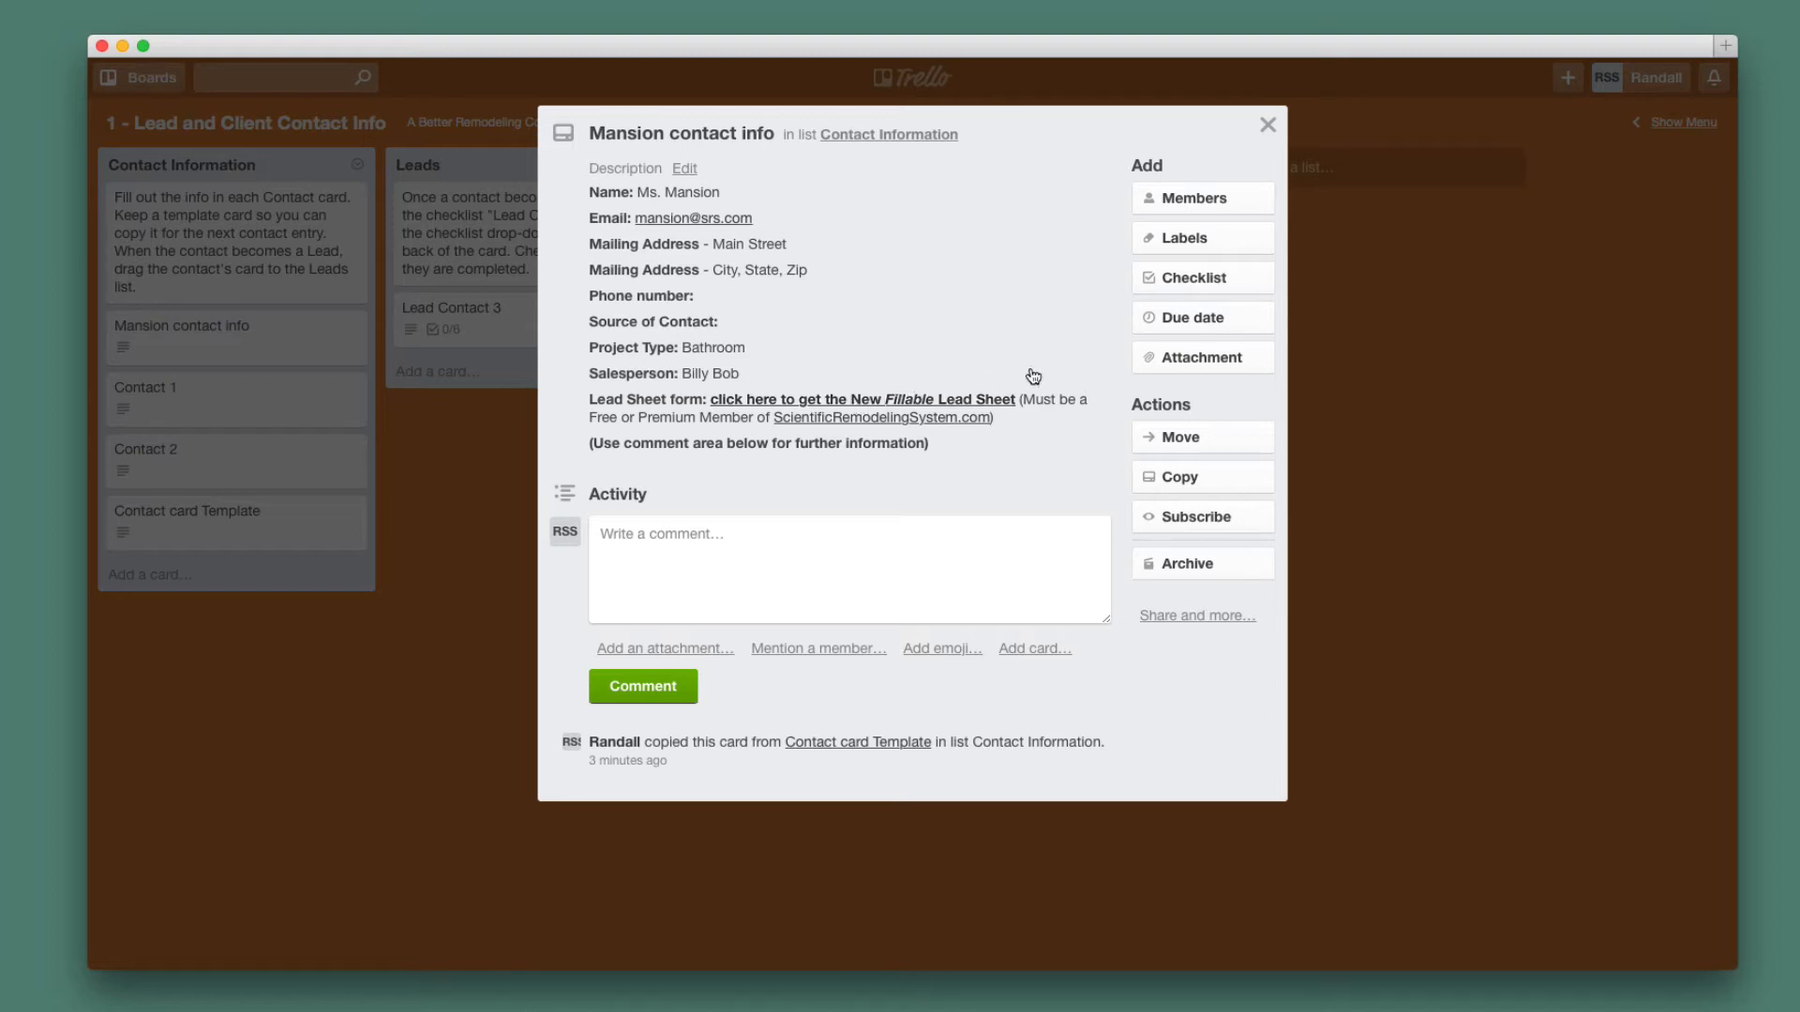
Attach ABRC contacts and characters.csv from the Dropbox docs folder to the card.
click(1180, 359)
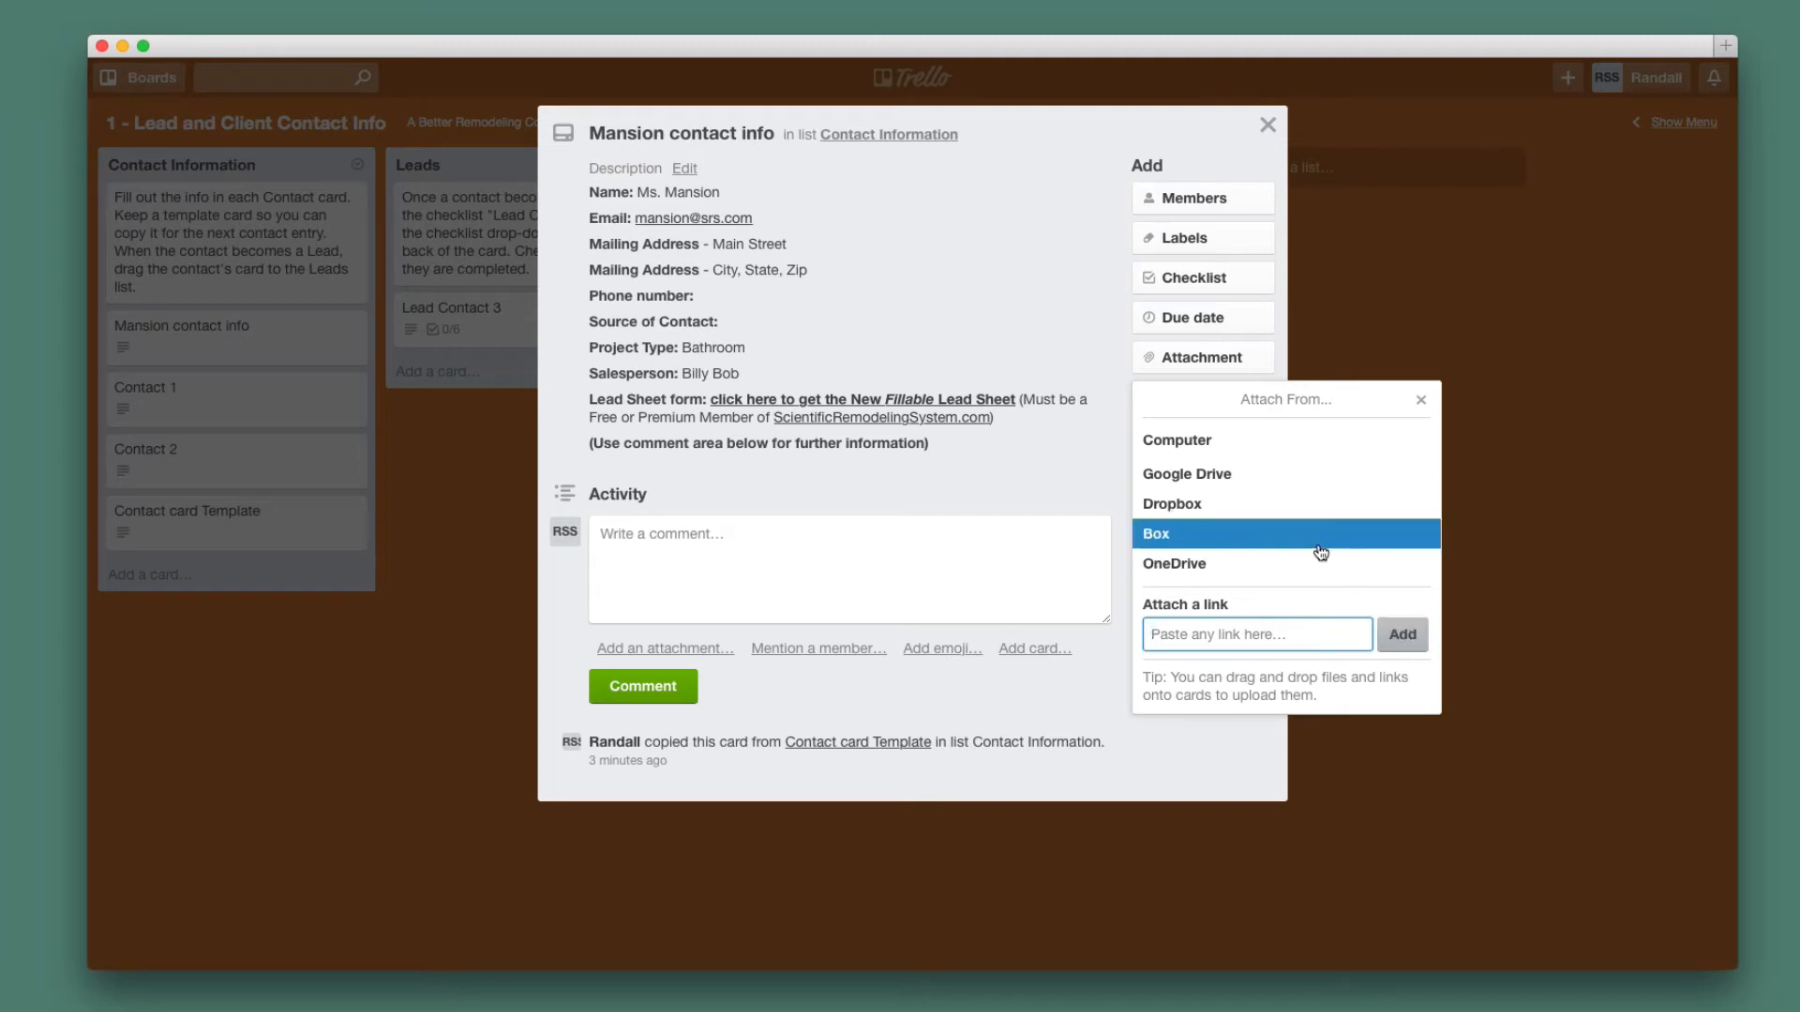
click(1206, 506)
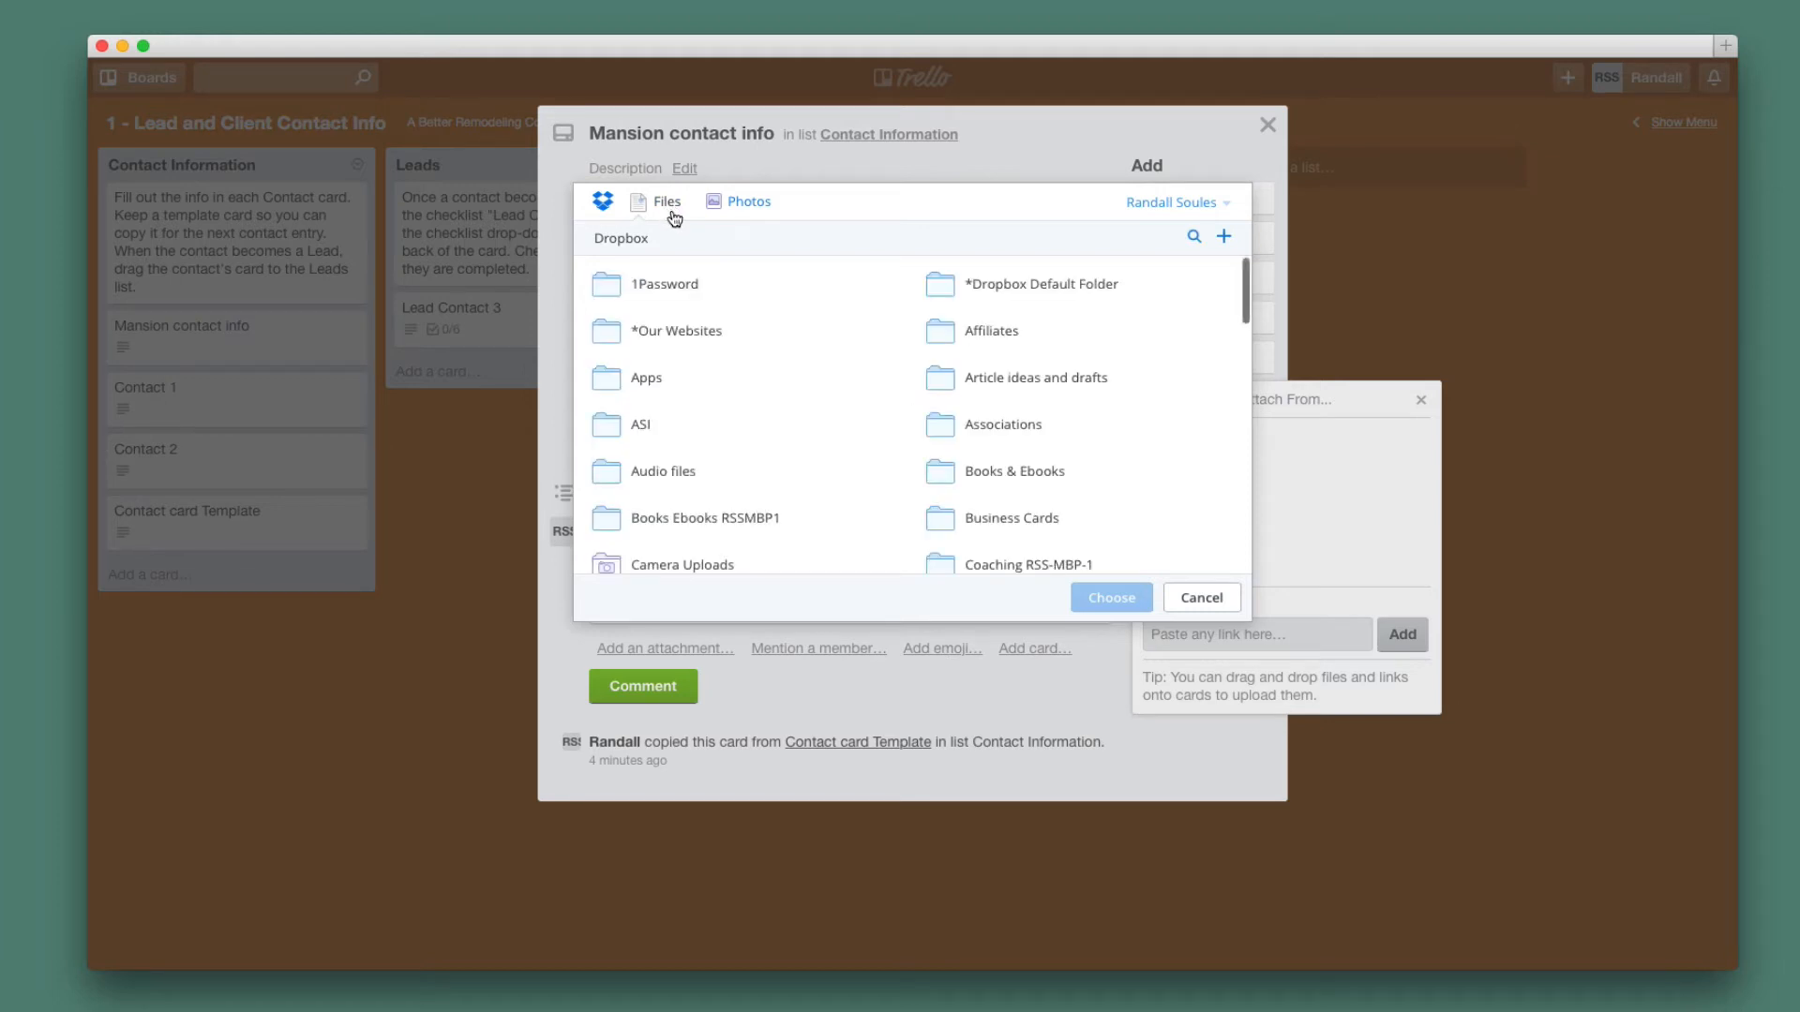
scroll(872, 482, down, 5)
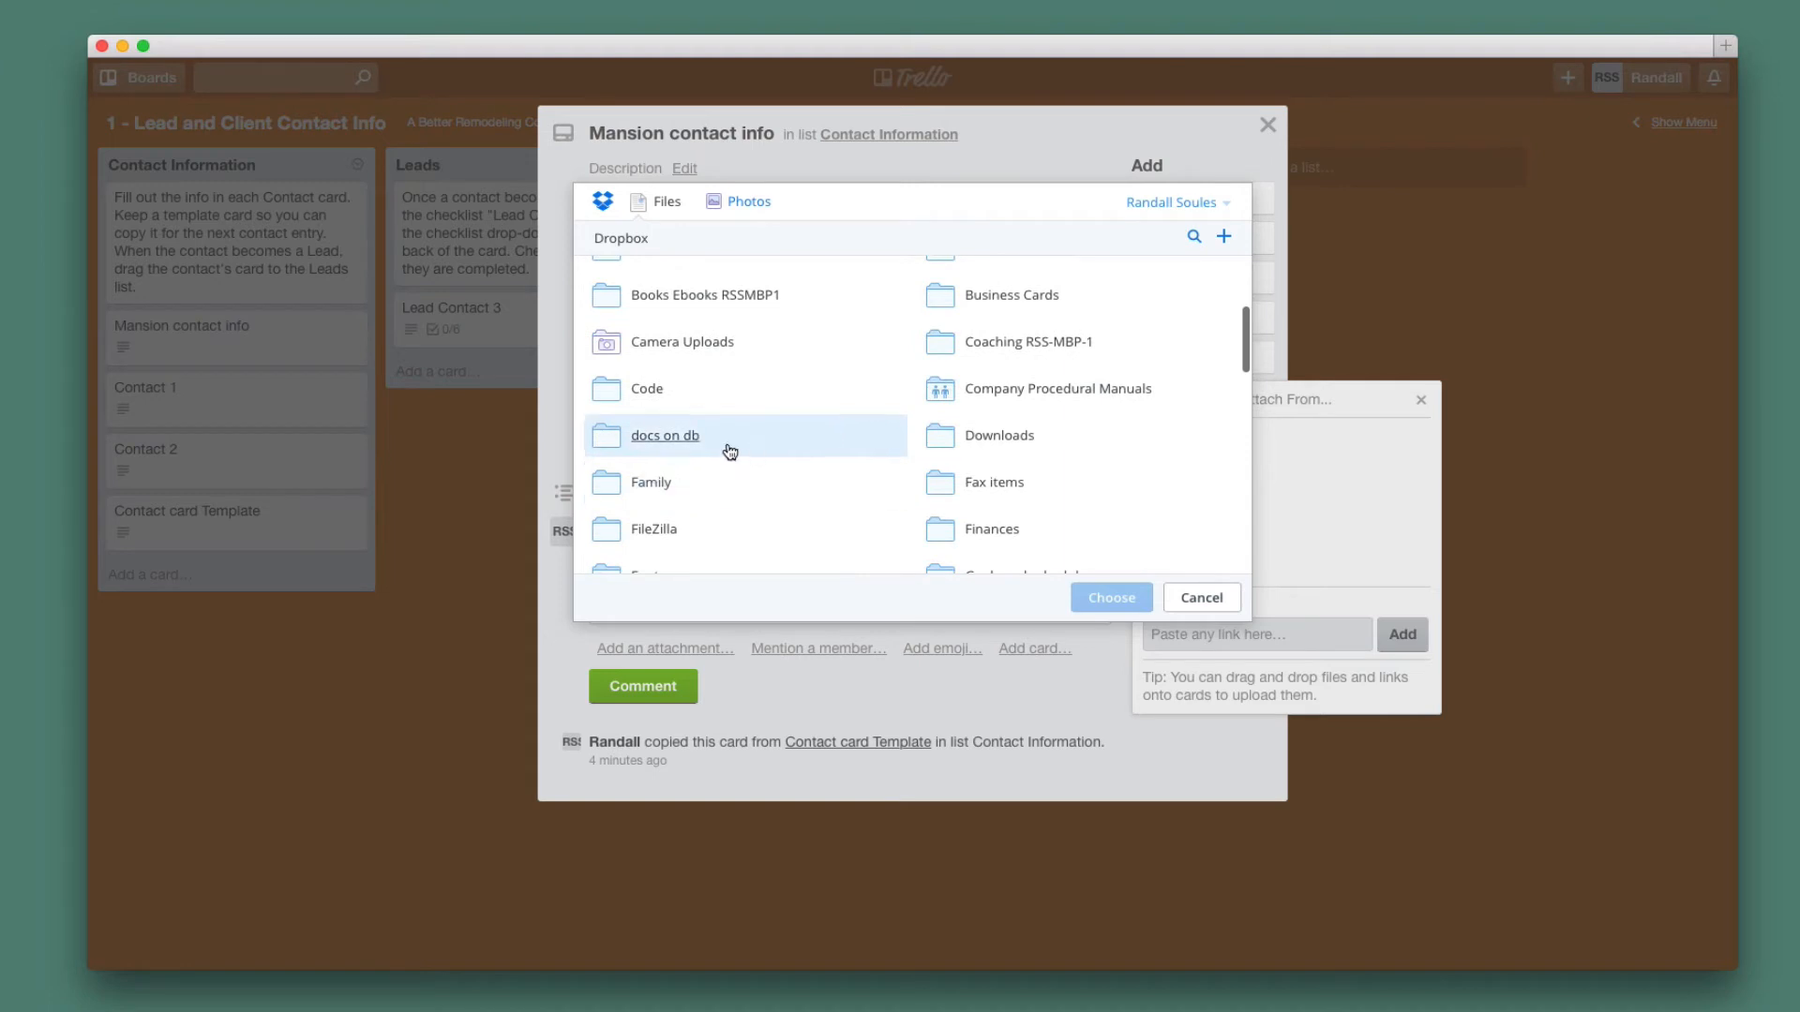
click(681, 440)
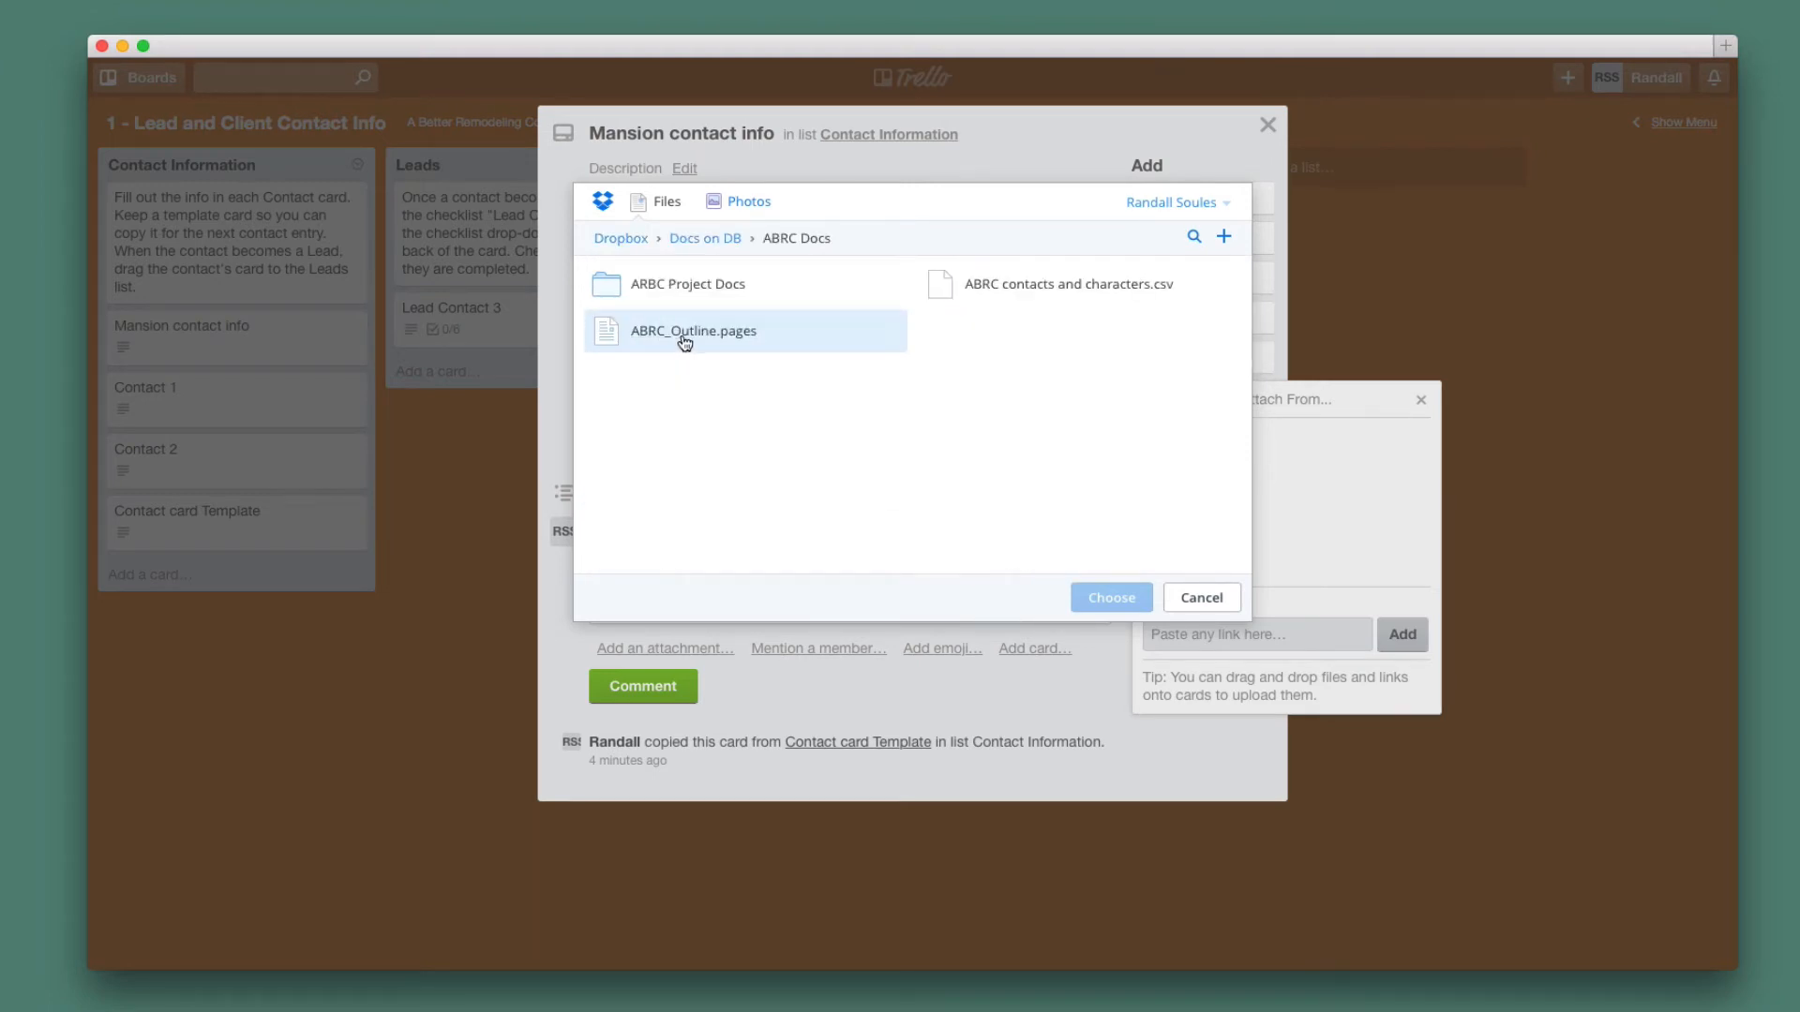
click(1023, 297)
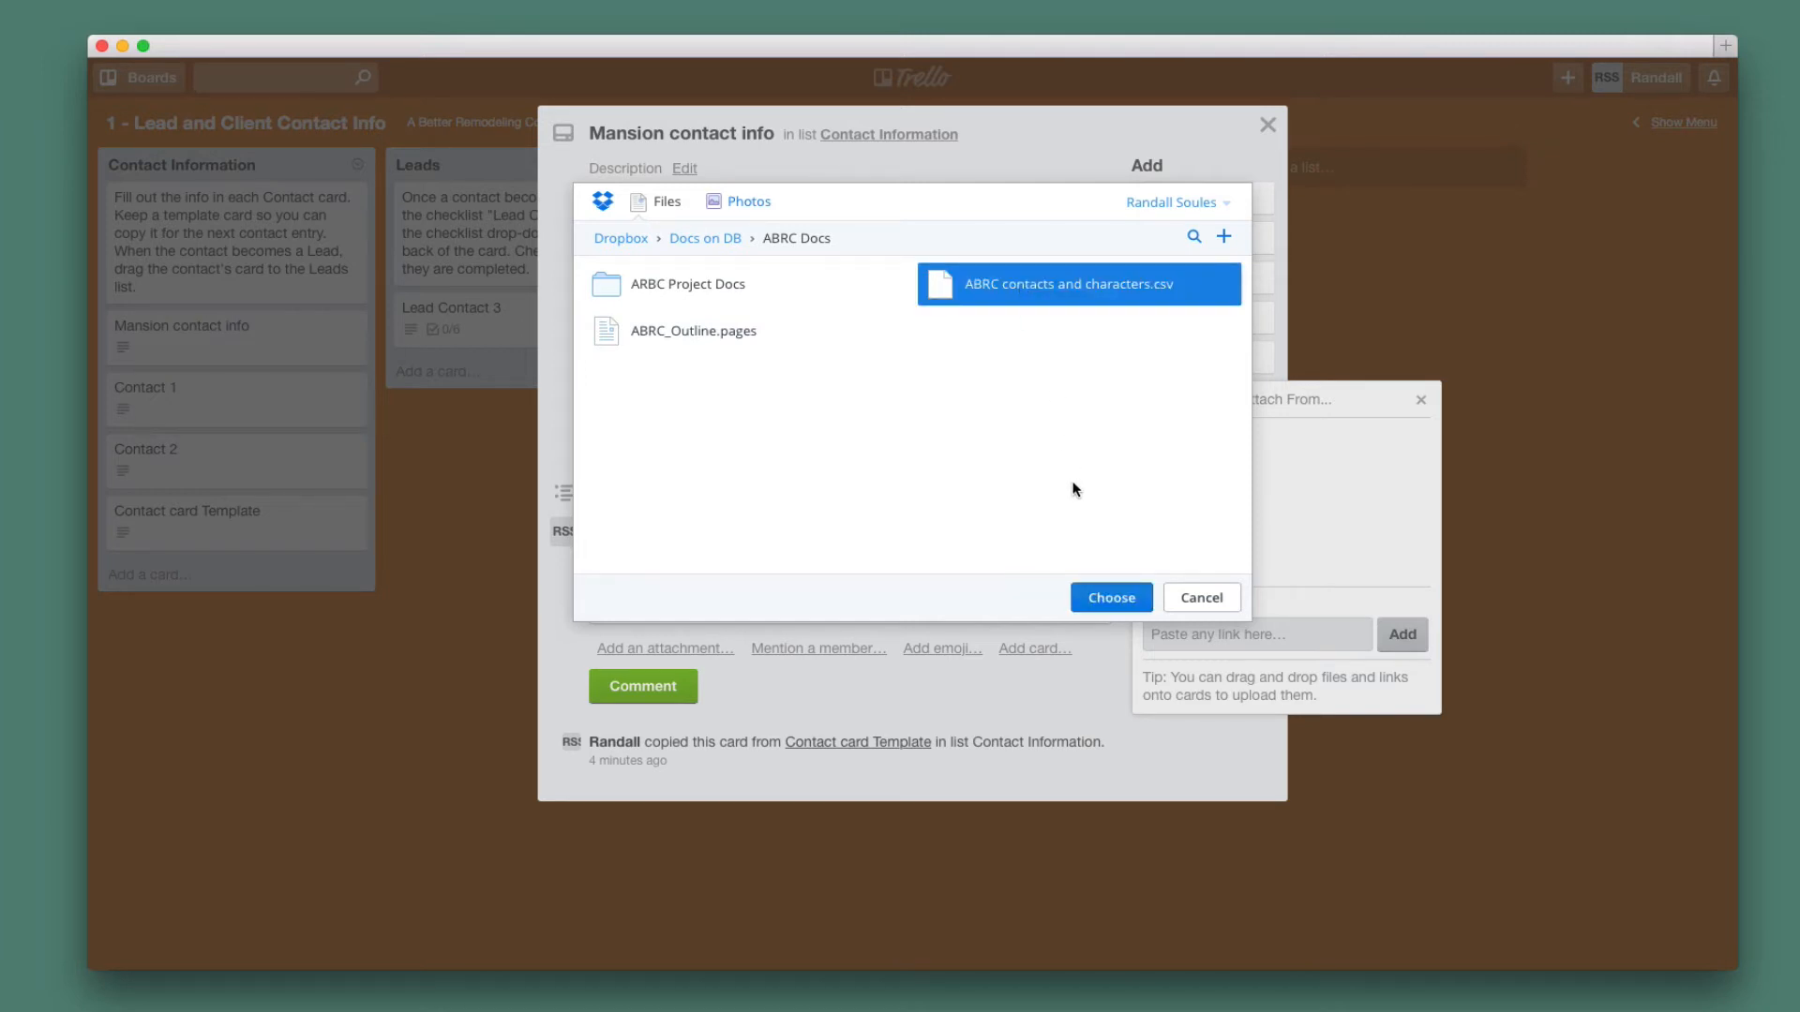
click(1114, 604)
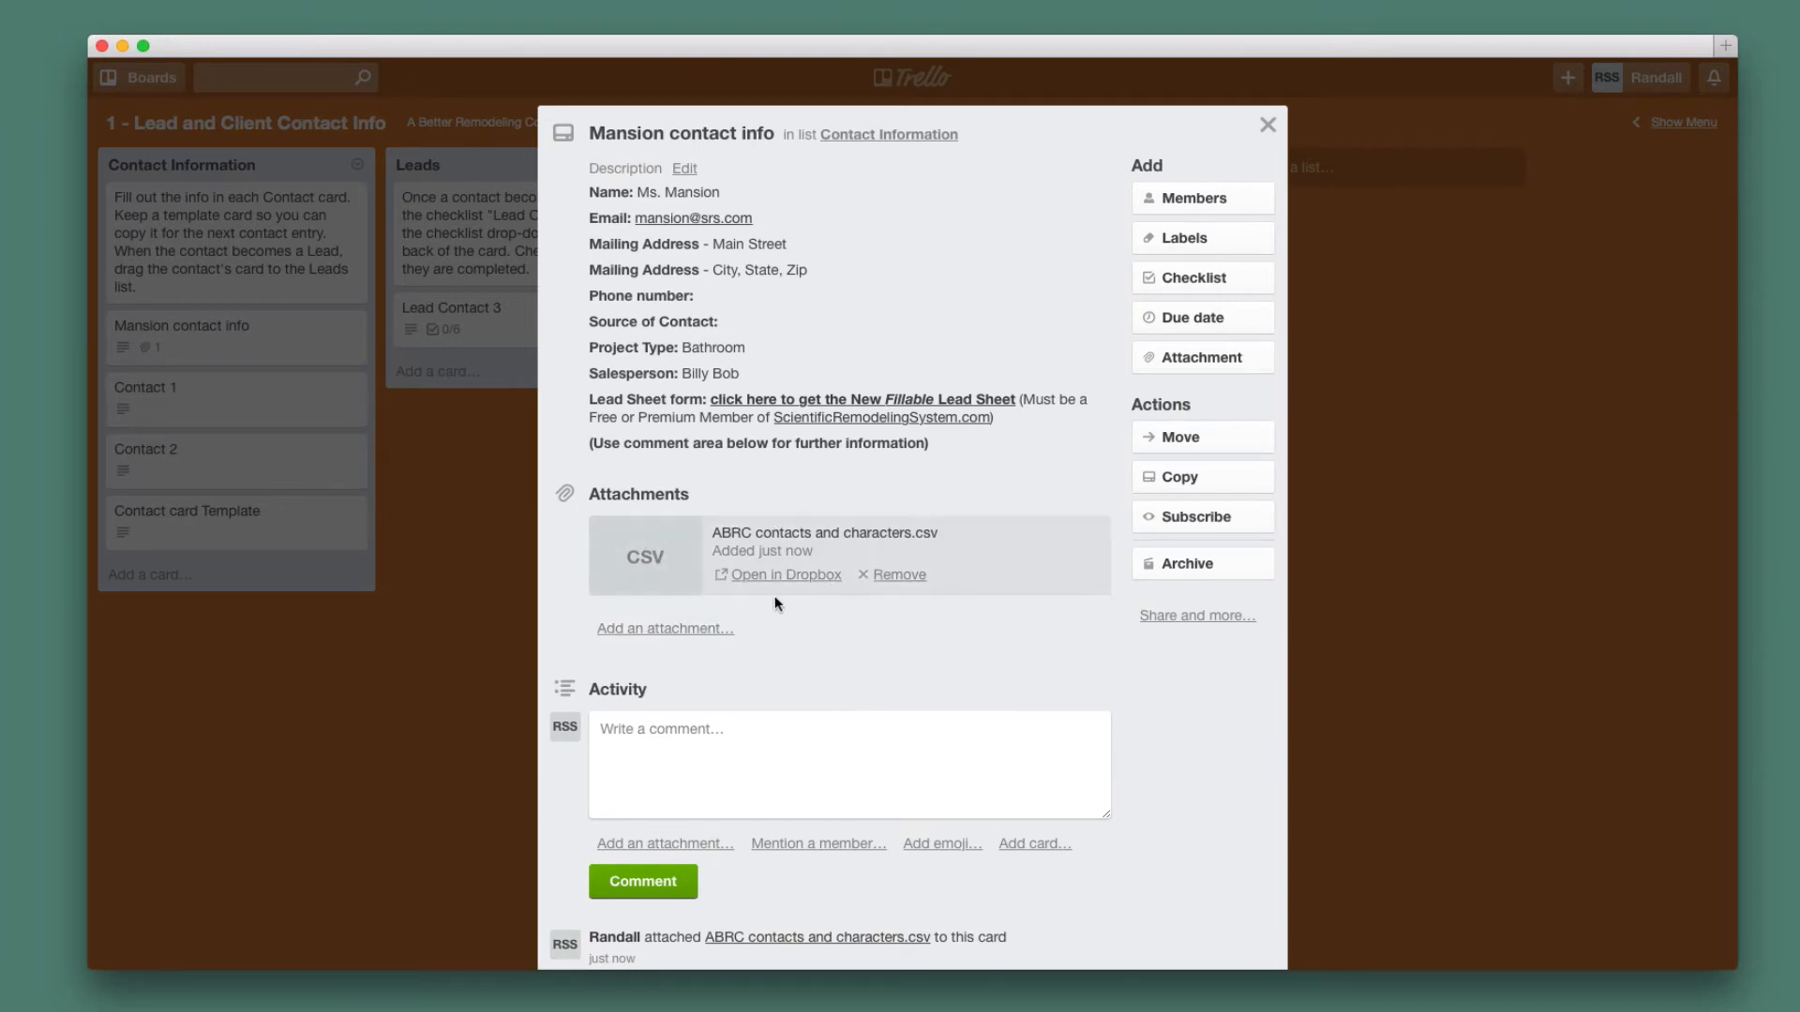
Post the comment "She's interested in gutting the entire bath and enlarging." and close the card.
click(751, 746)
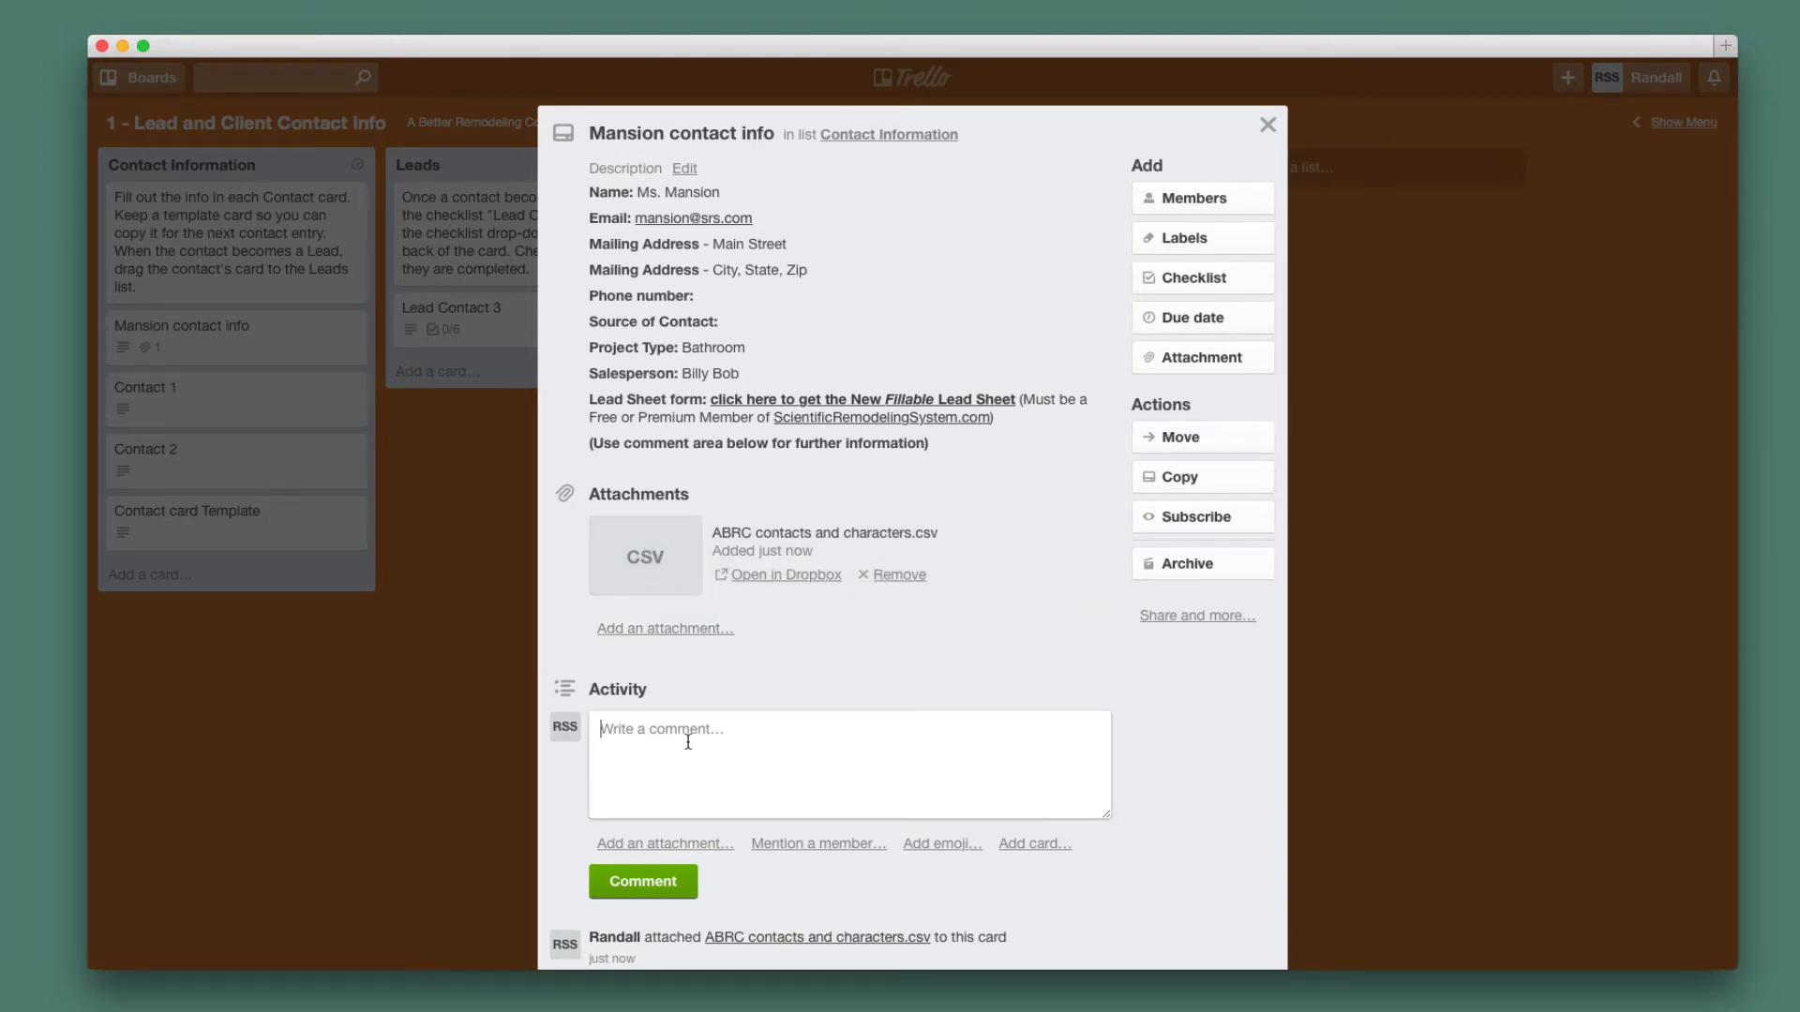
text(She's interested in guttting the entire bath)
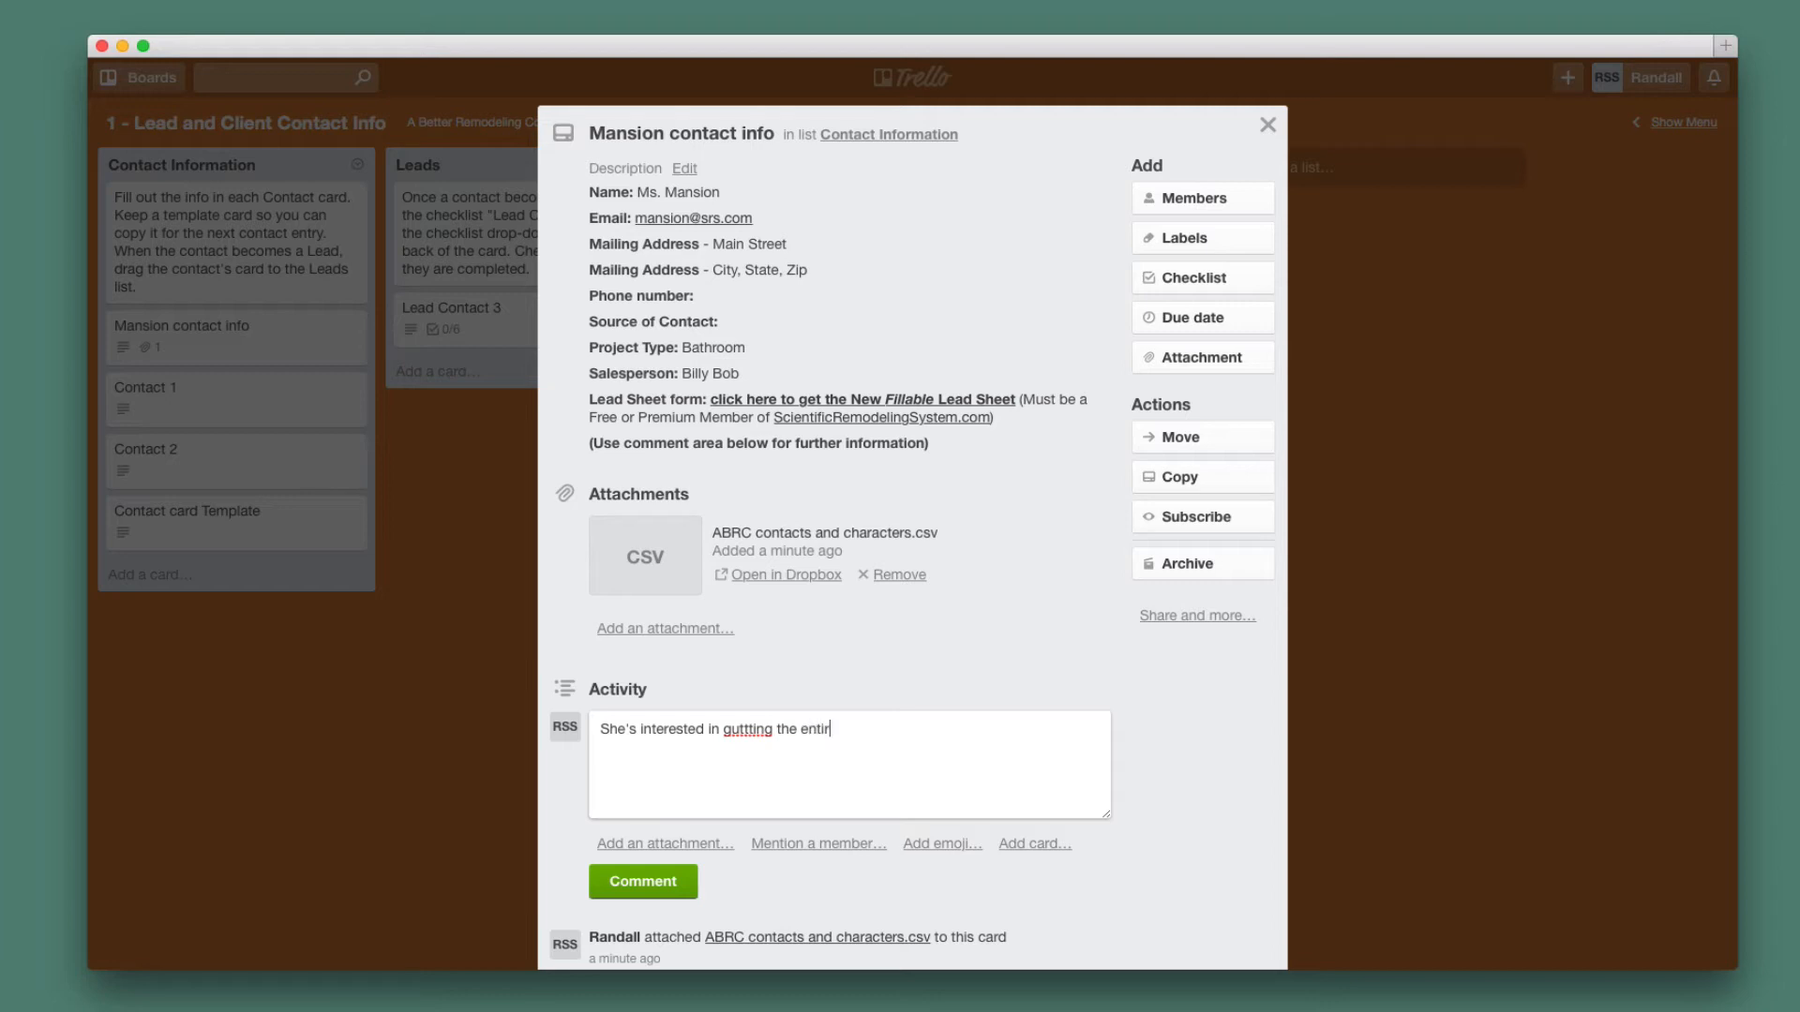
text( and enlarging)
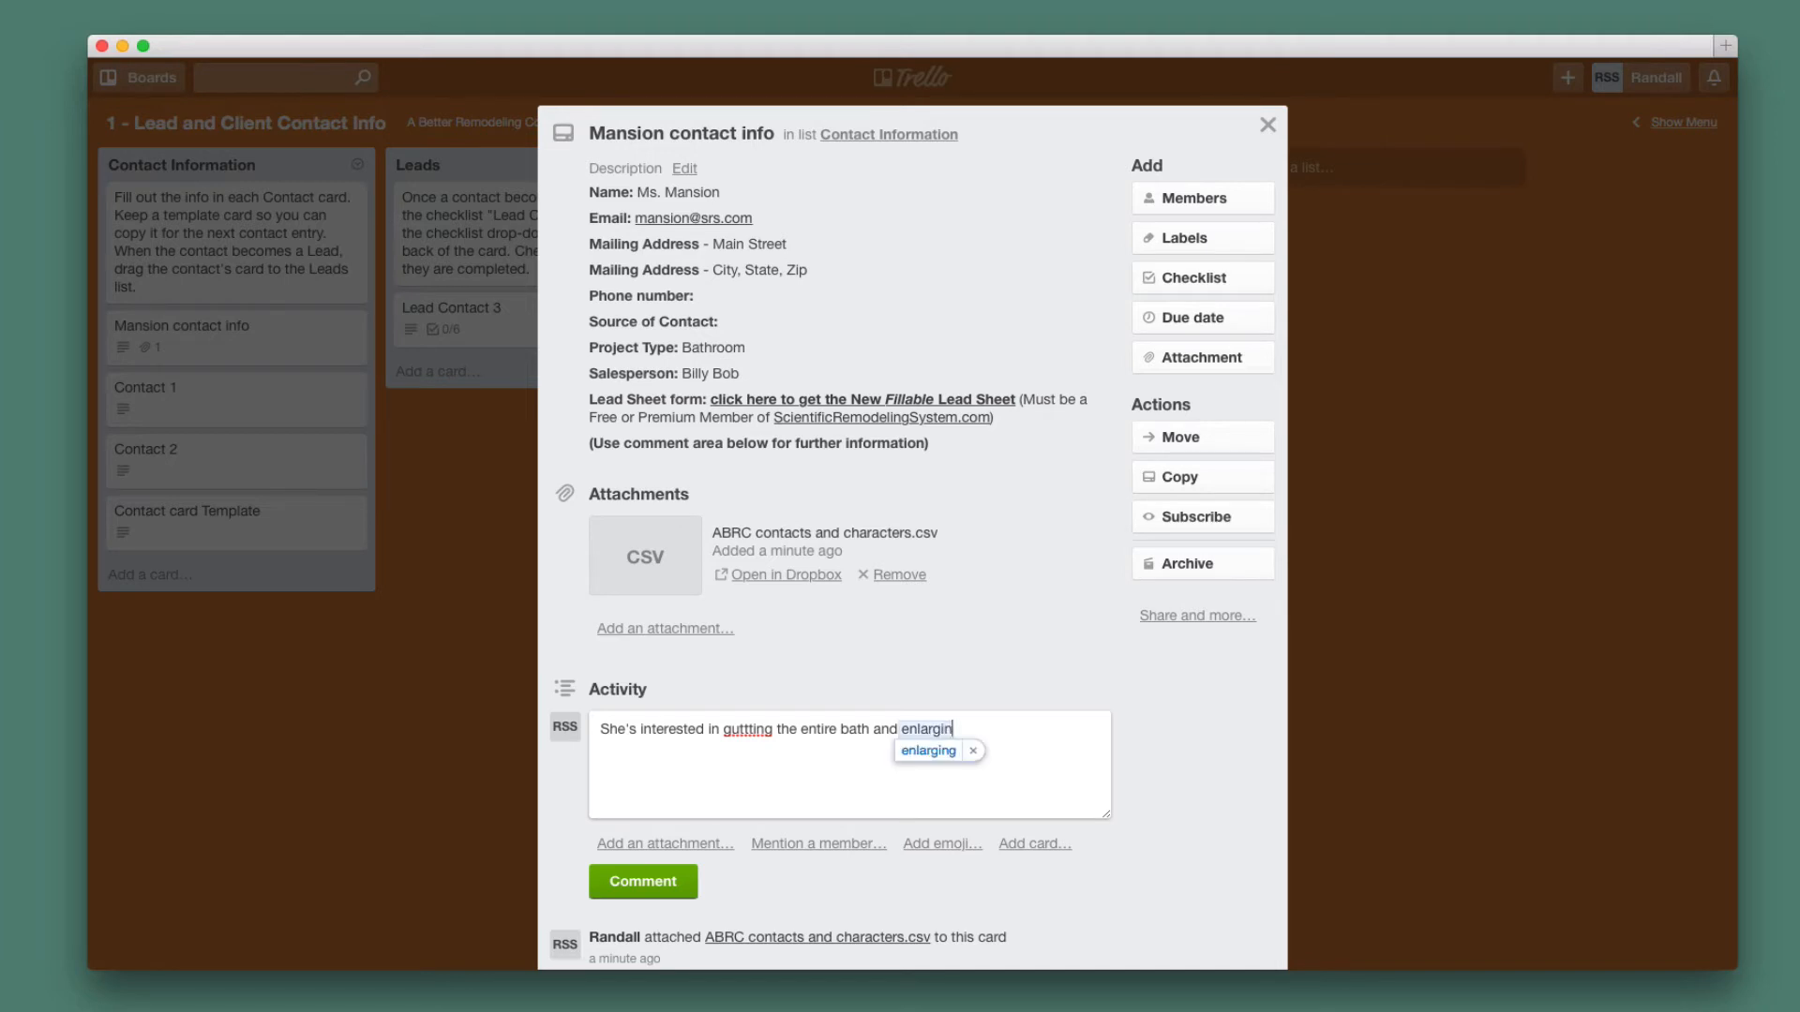
key(BackSpace)
text(.)
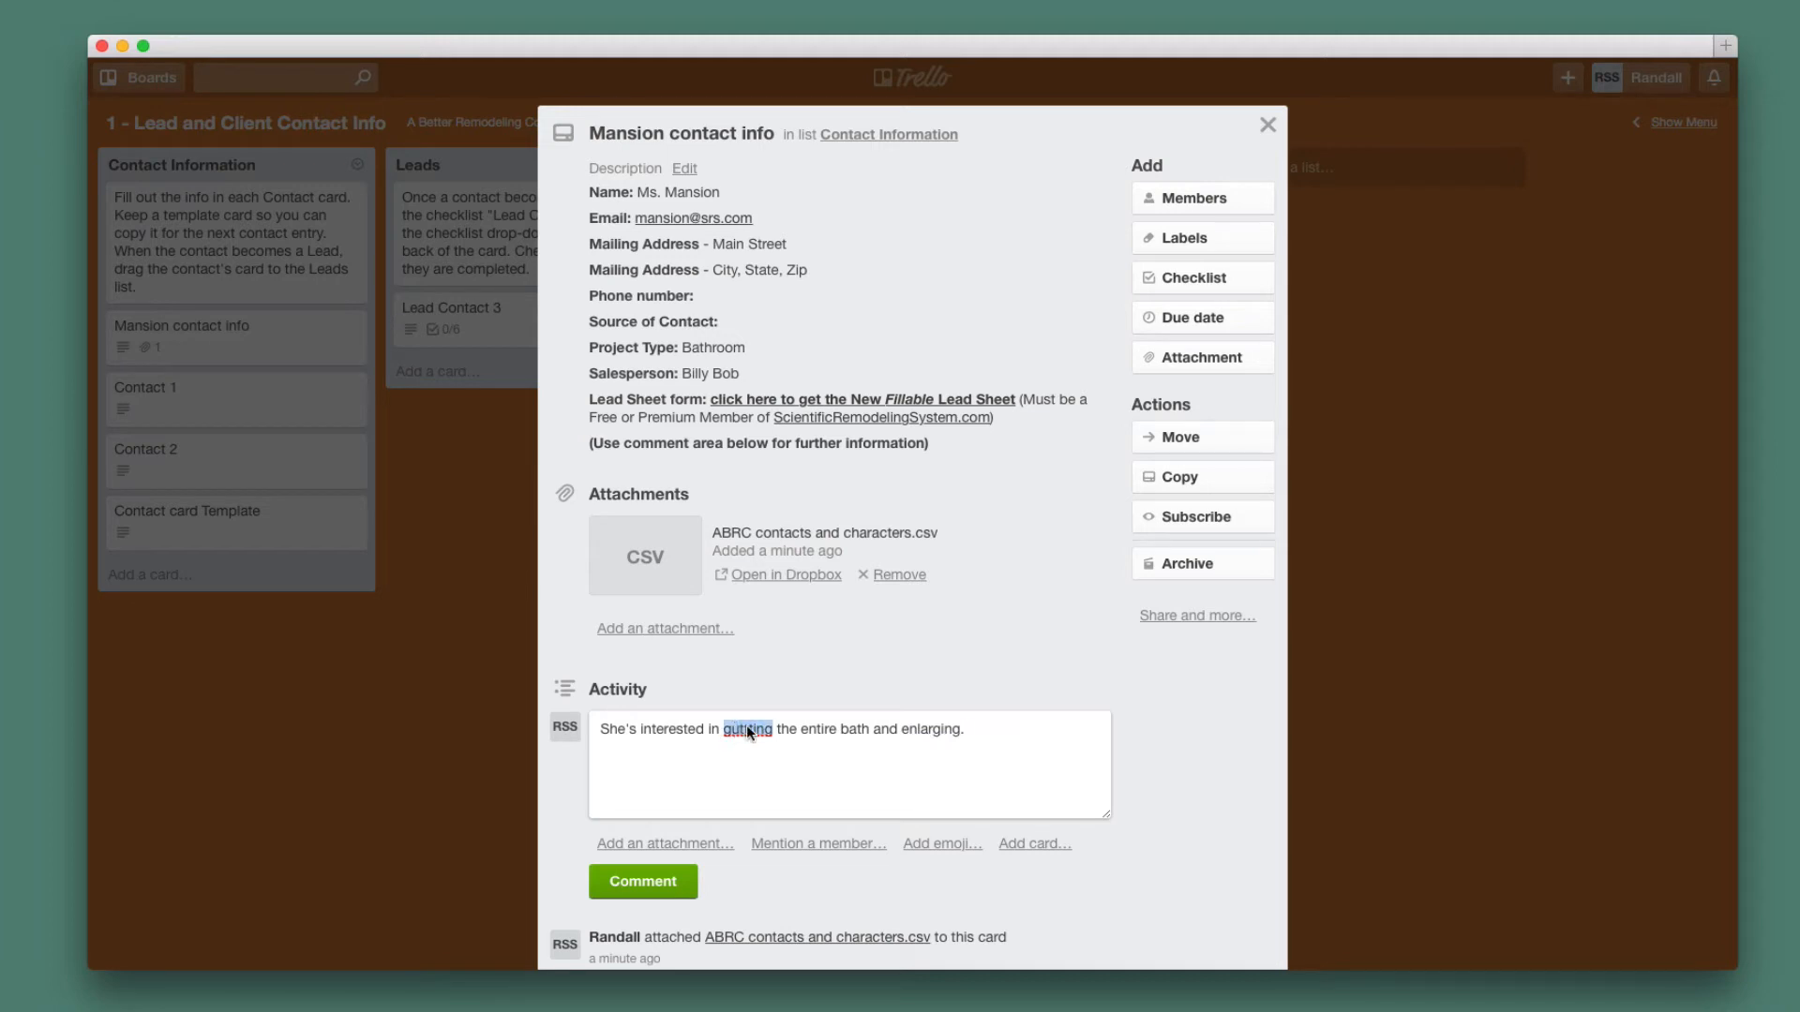
right_click(747, 732)
click(795, 619)
click(991, 745)
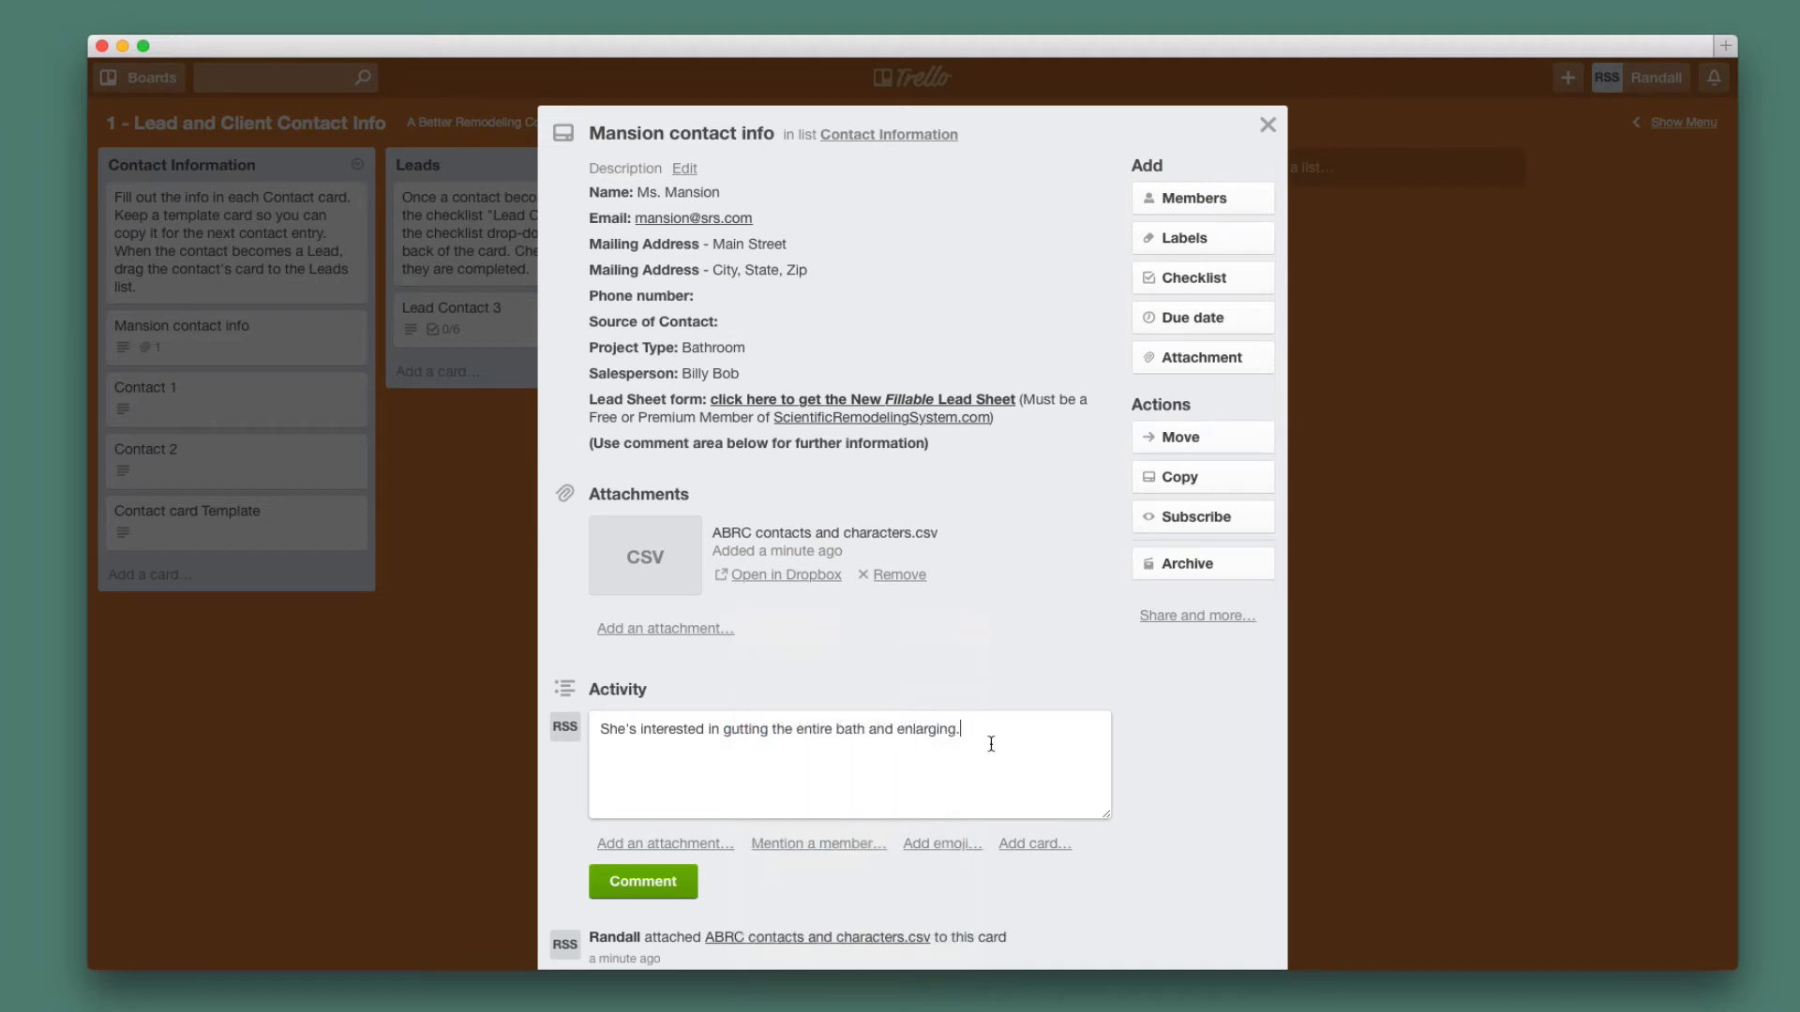
click(643, 882)
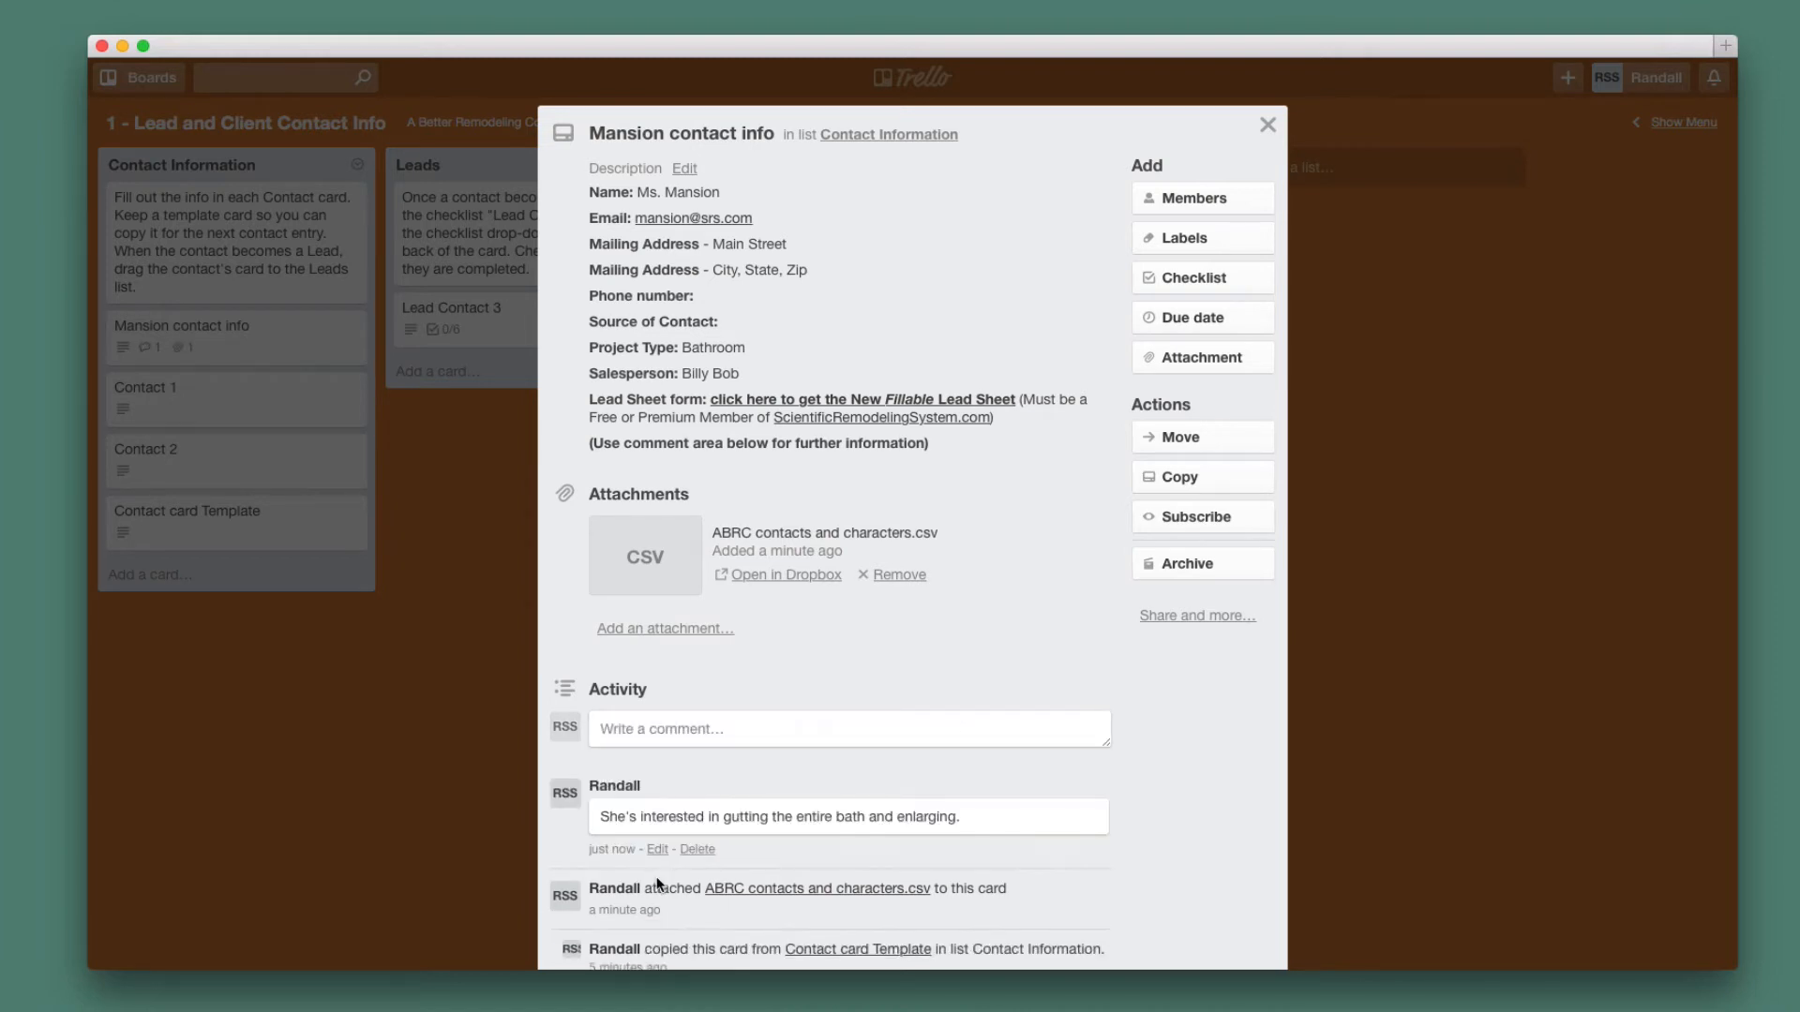
click(396, 678)
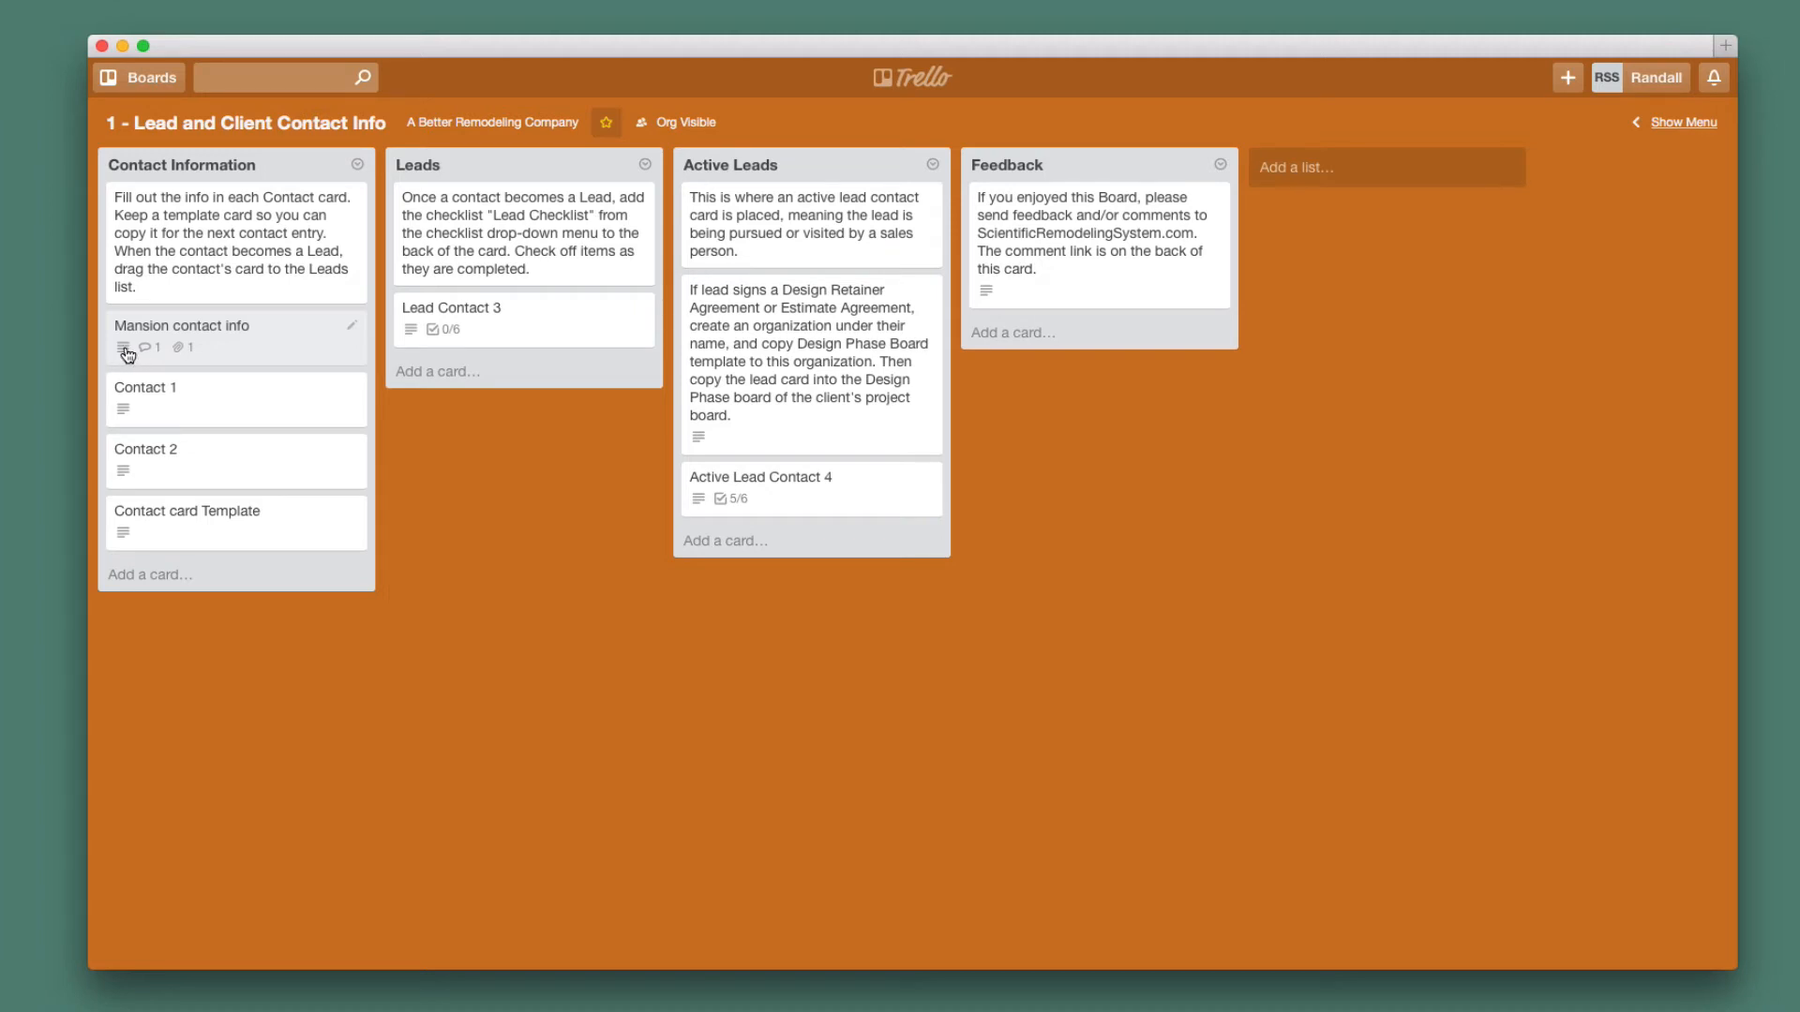
Drag the Mansion contact info card into the Leads list, just above Lead Contact 3.
mouse_move(127, 354)
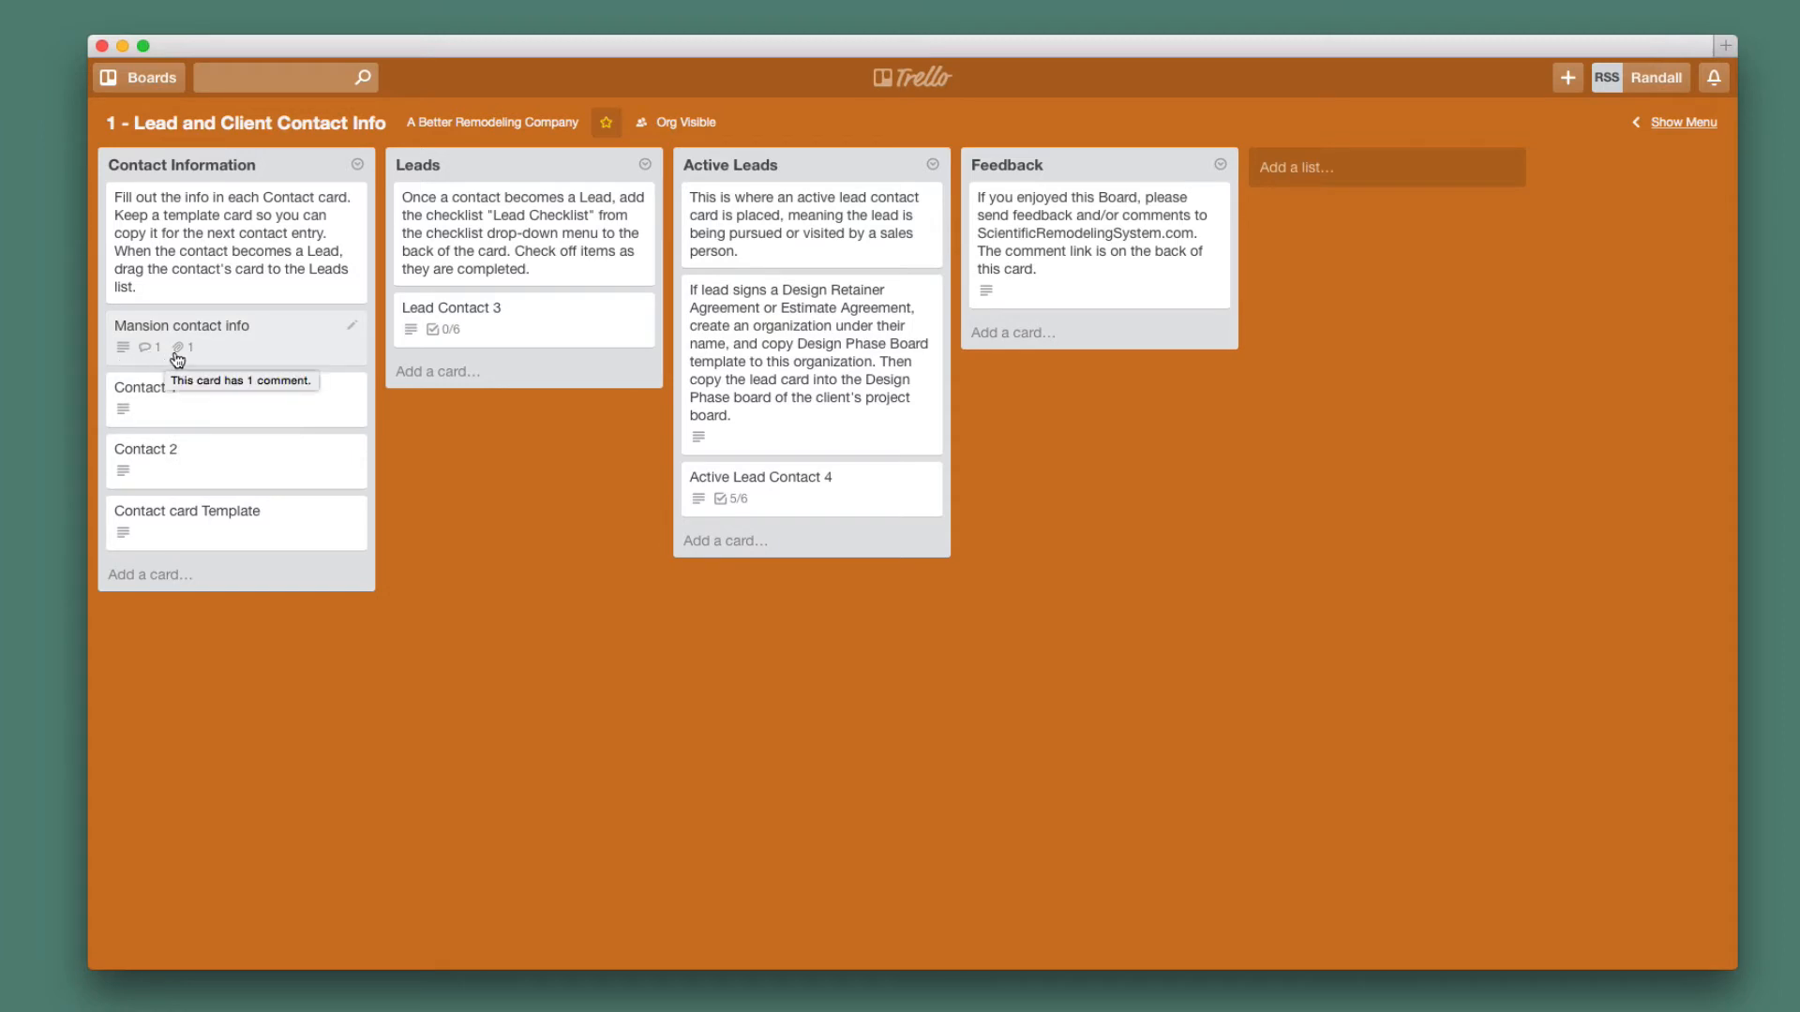
mouse_move(182, 355)
drag(237, 348, 502, 325)
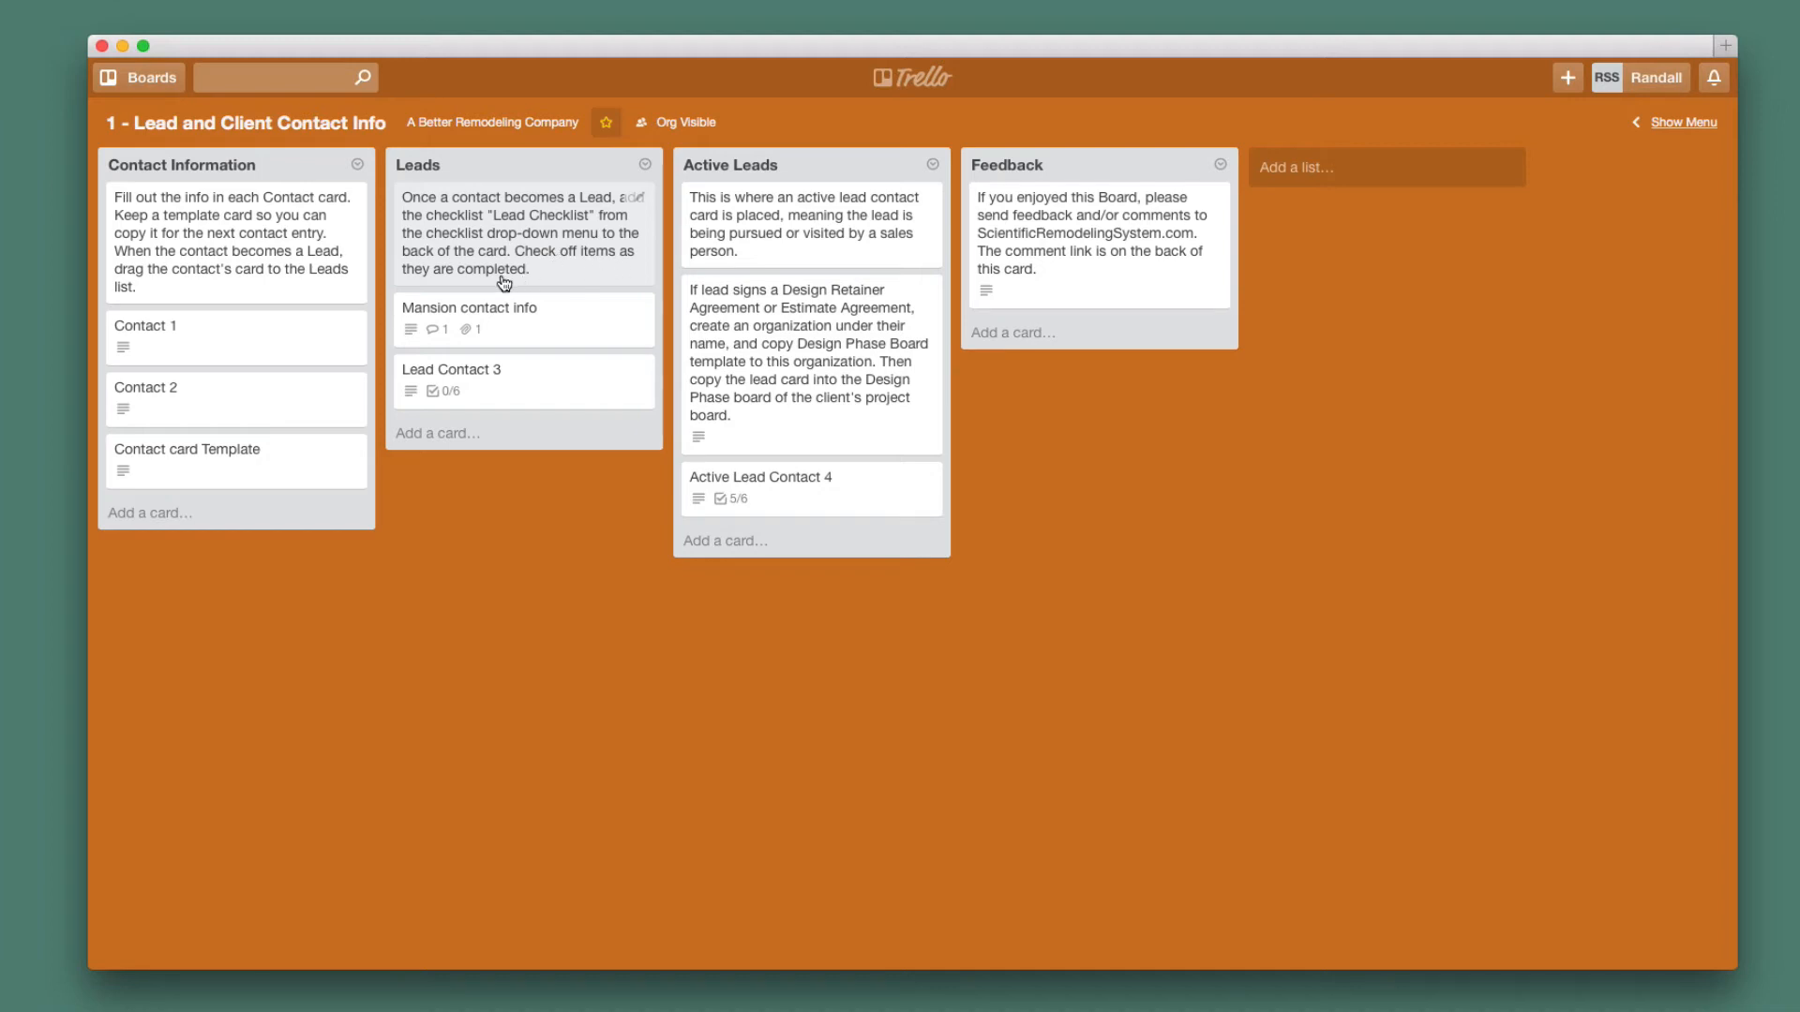
Add a 'Mansion Lead Checklist' with the six Lead Checklist items to the Mansion contact info card.
click(545, 323)
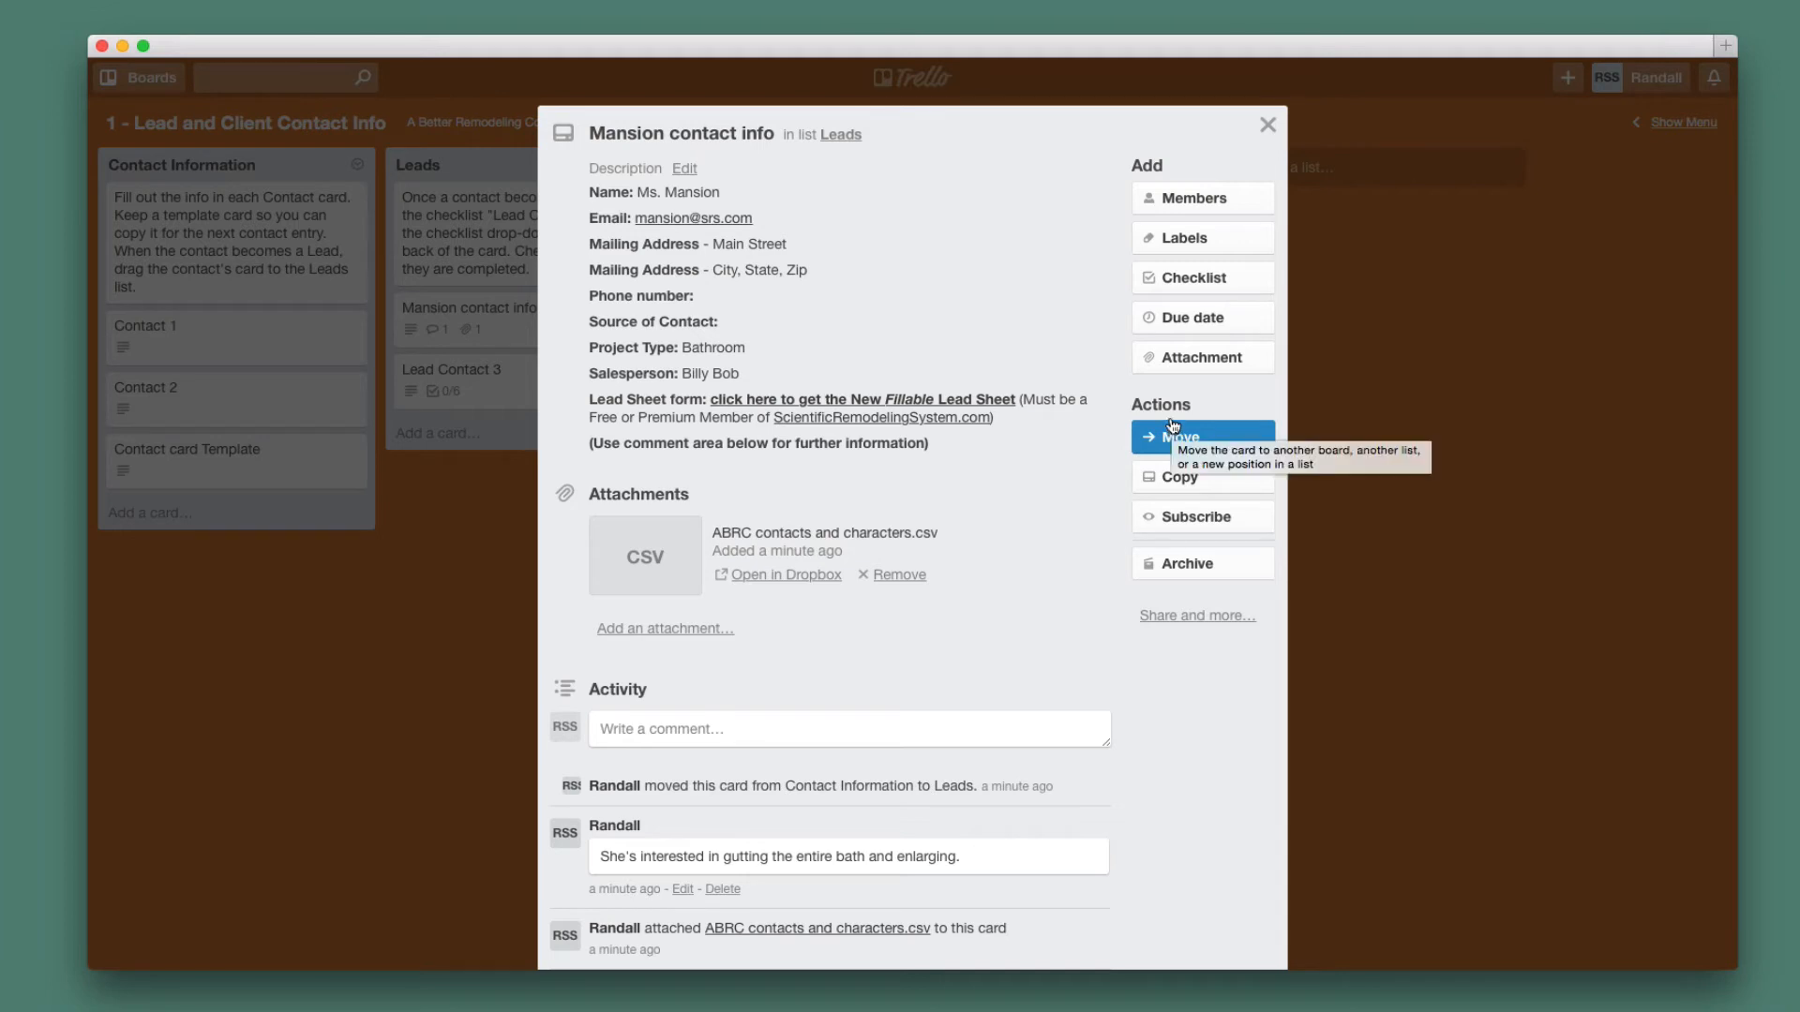
click(1225, 292)
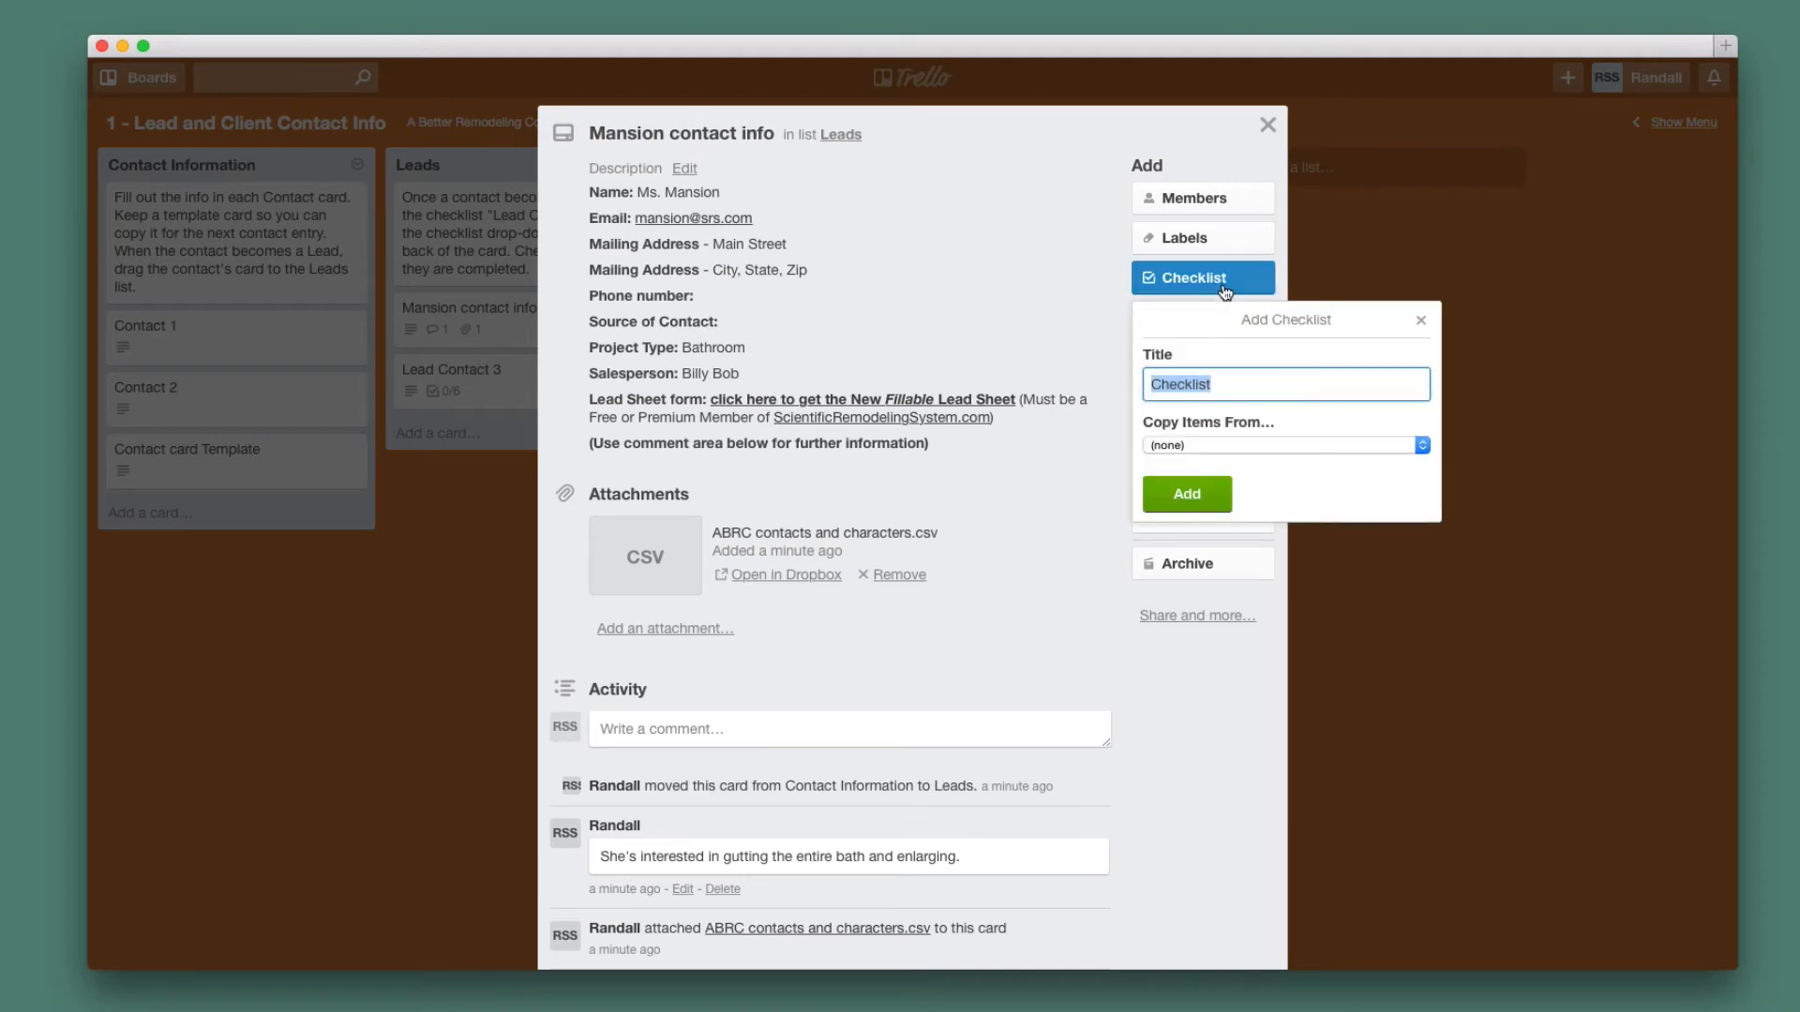
click(1420, 444)
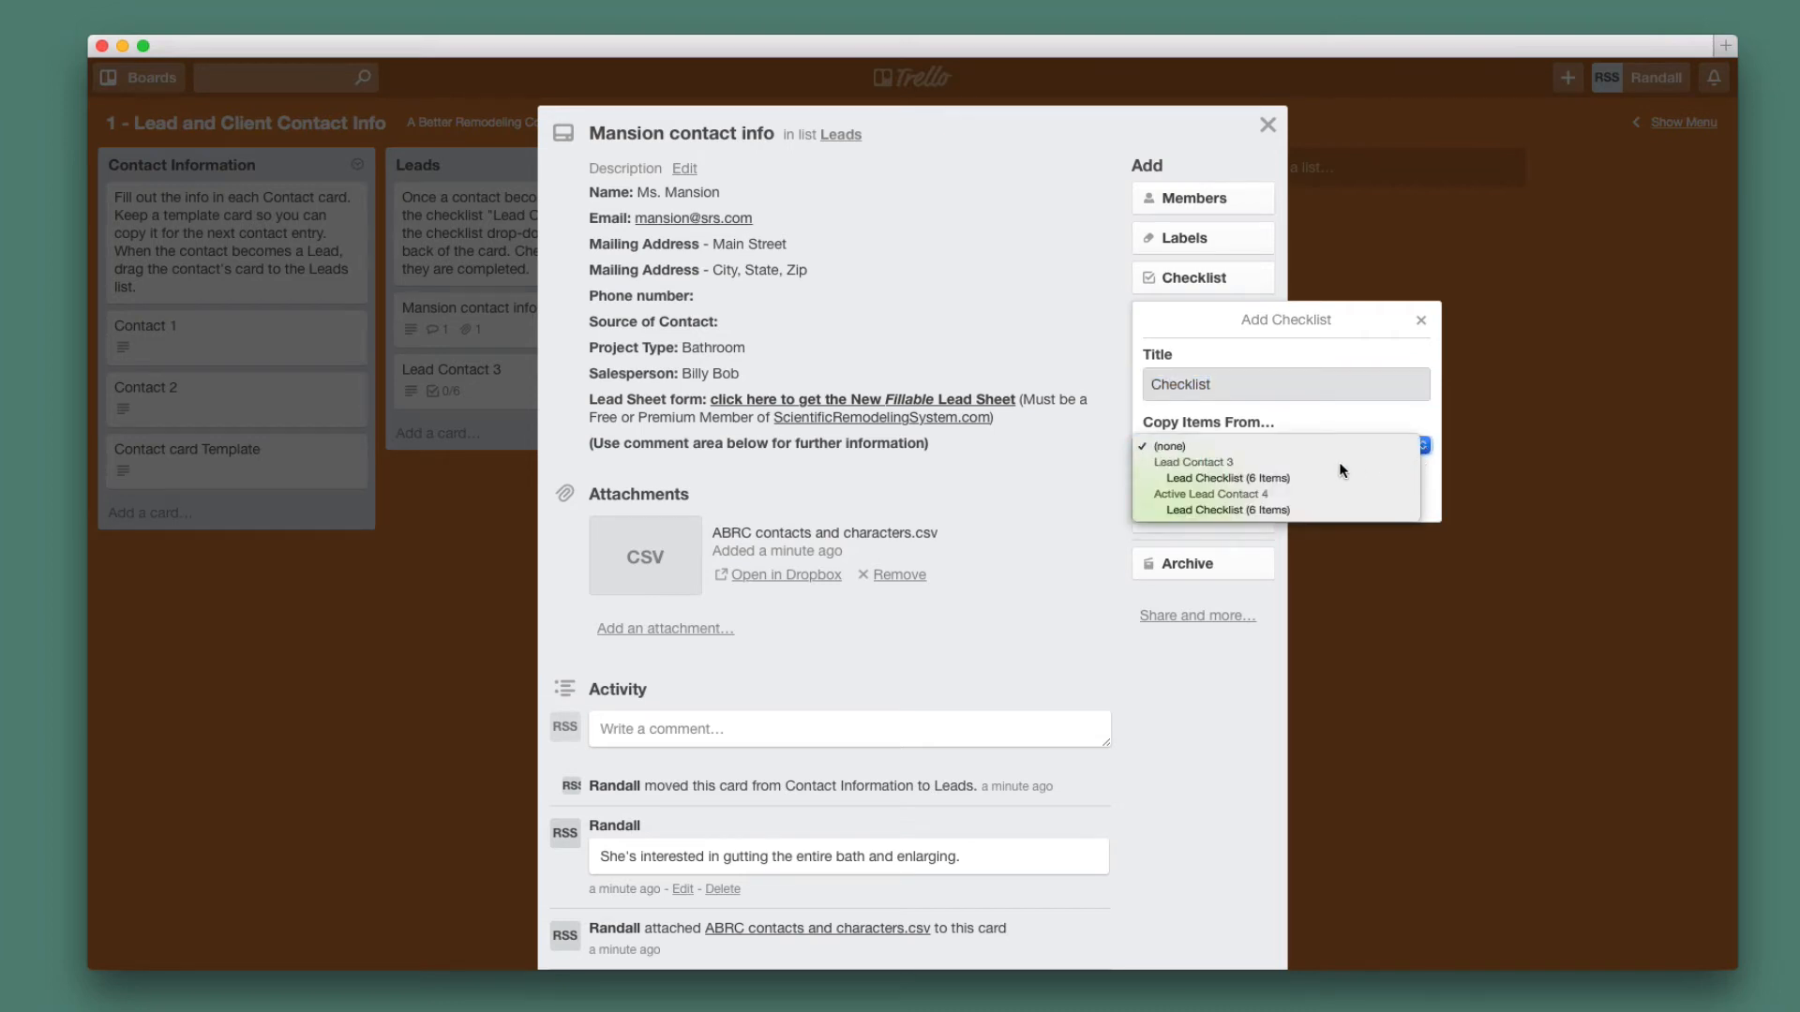
click(1239, 480)
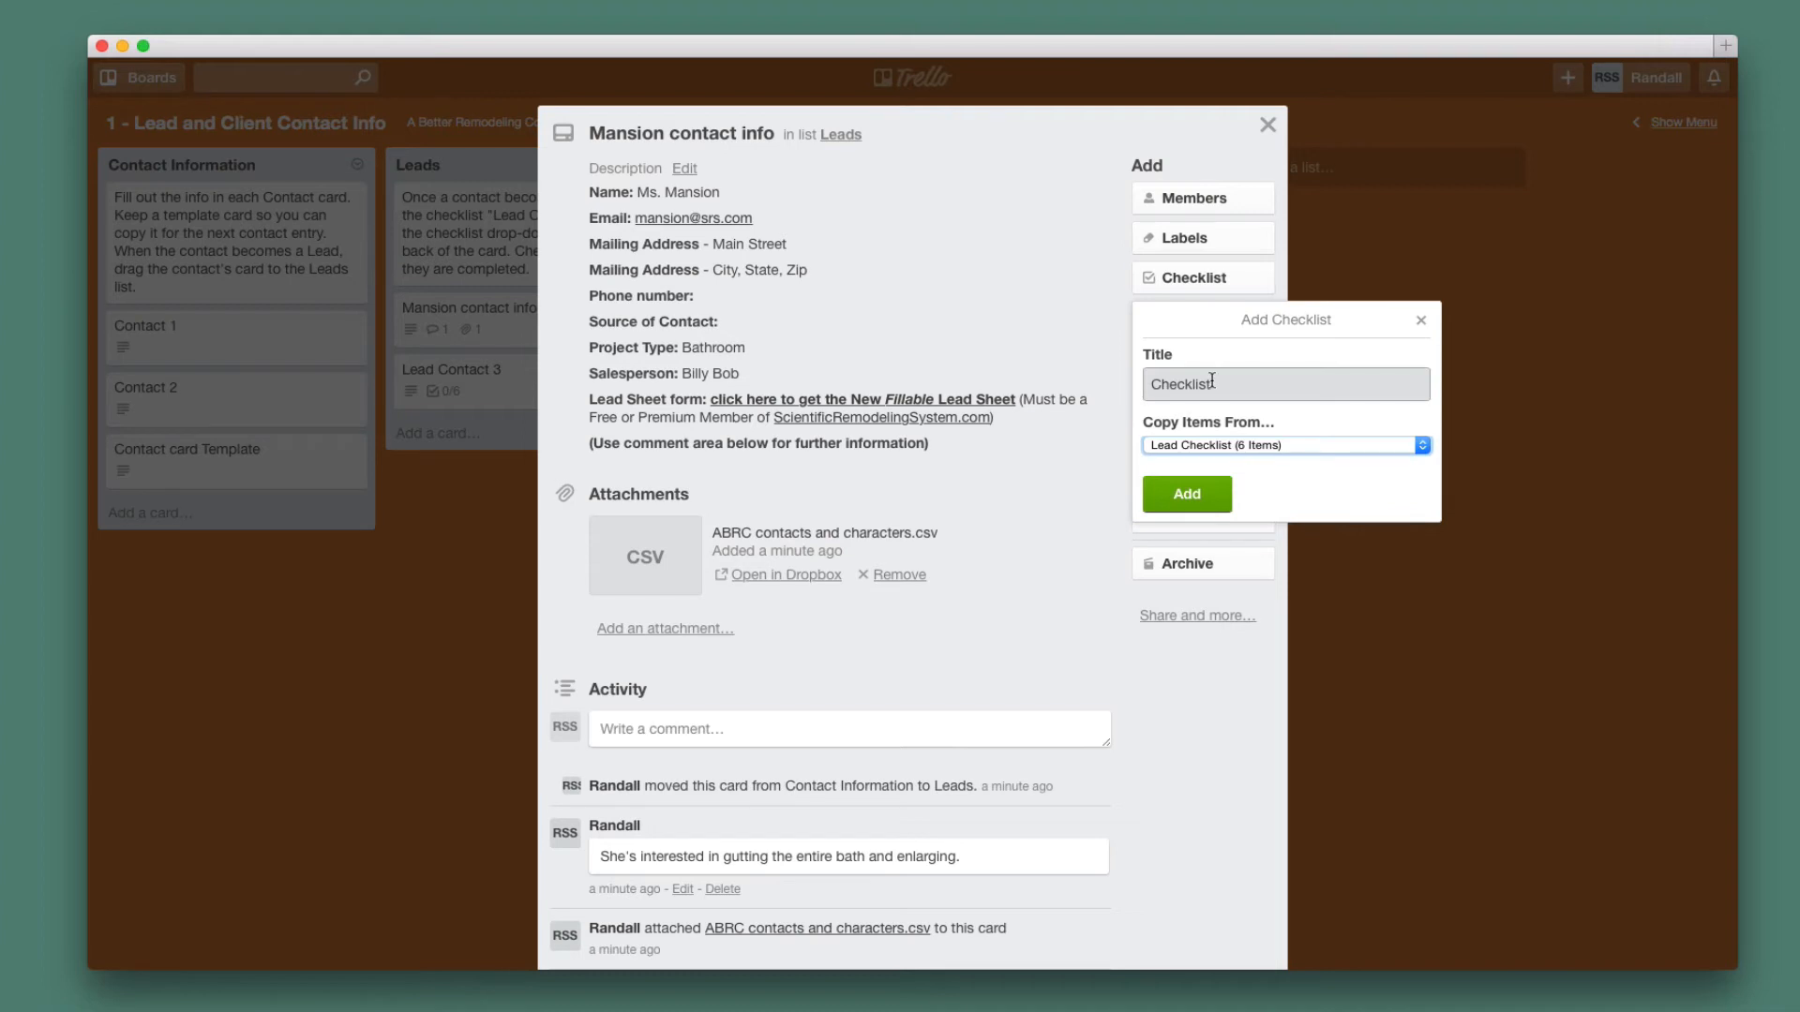
click(1148, 385)
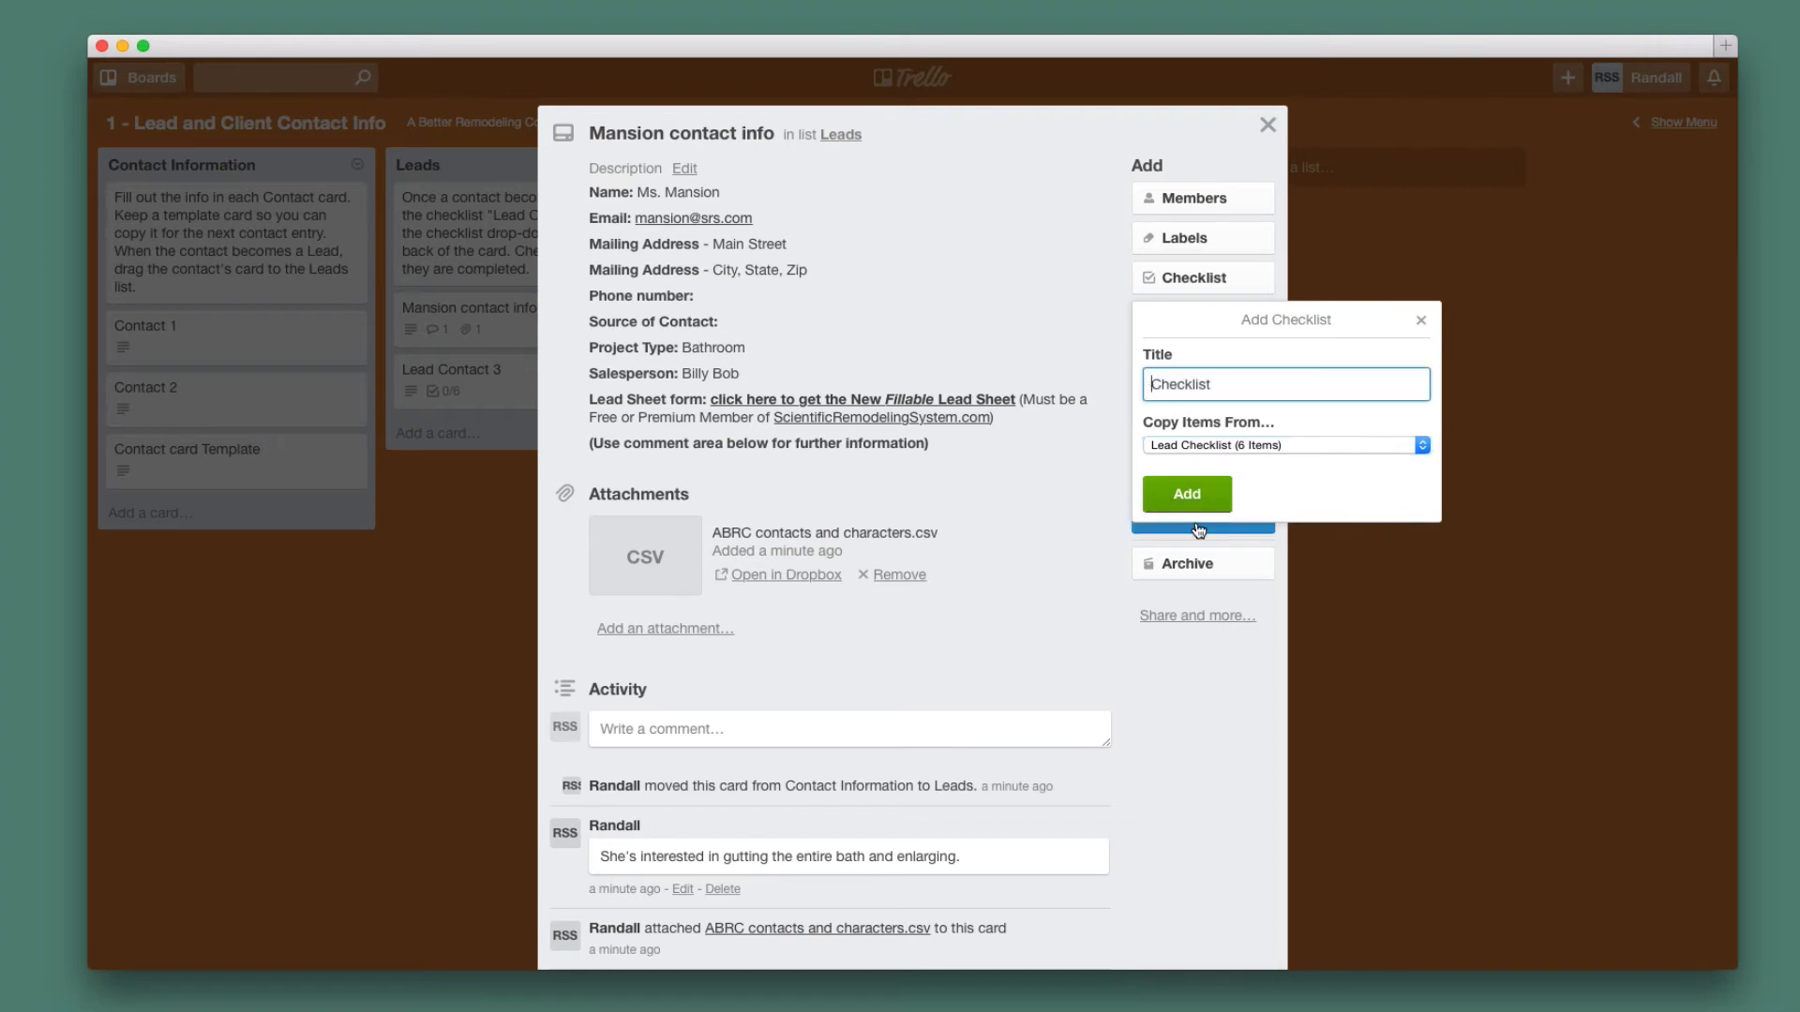
text(Mansion Lead)
click(1192, 493)
scroll(1043, 684, down, 2)
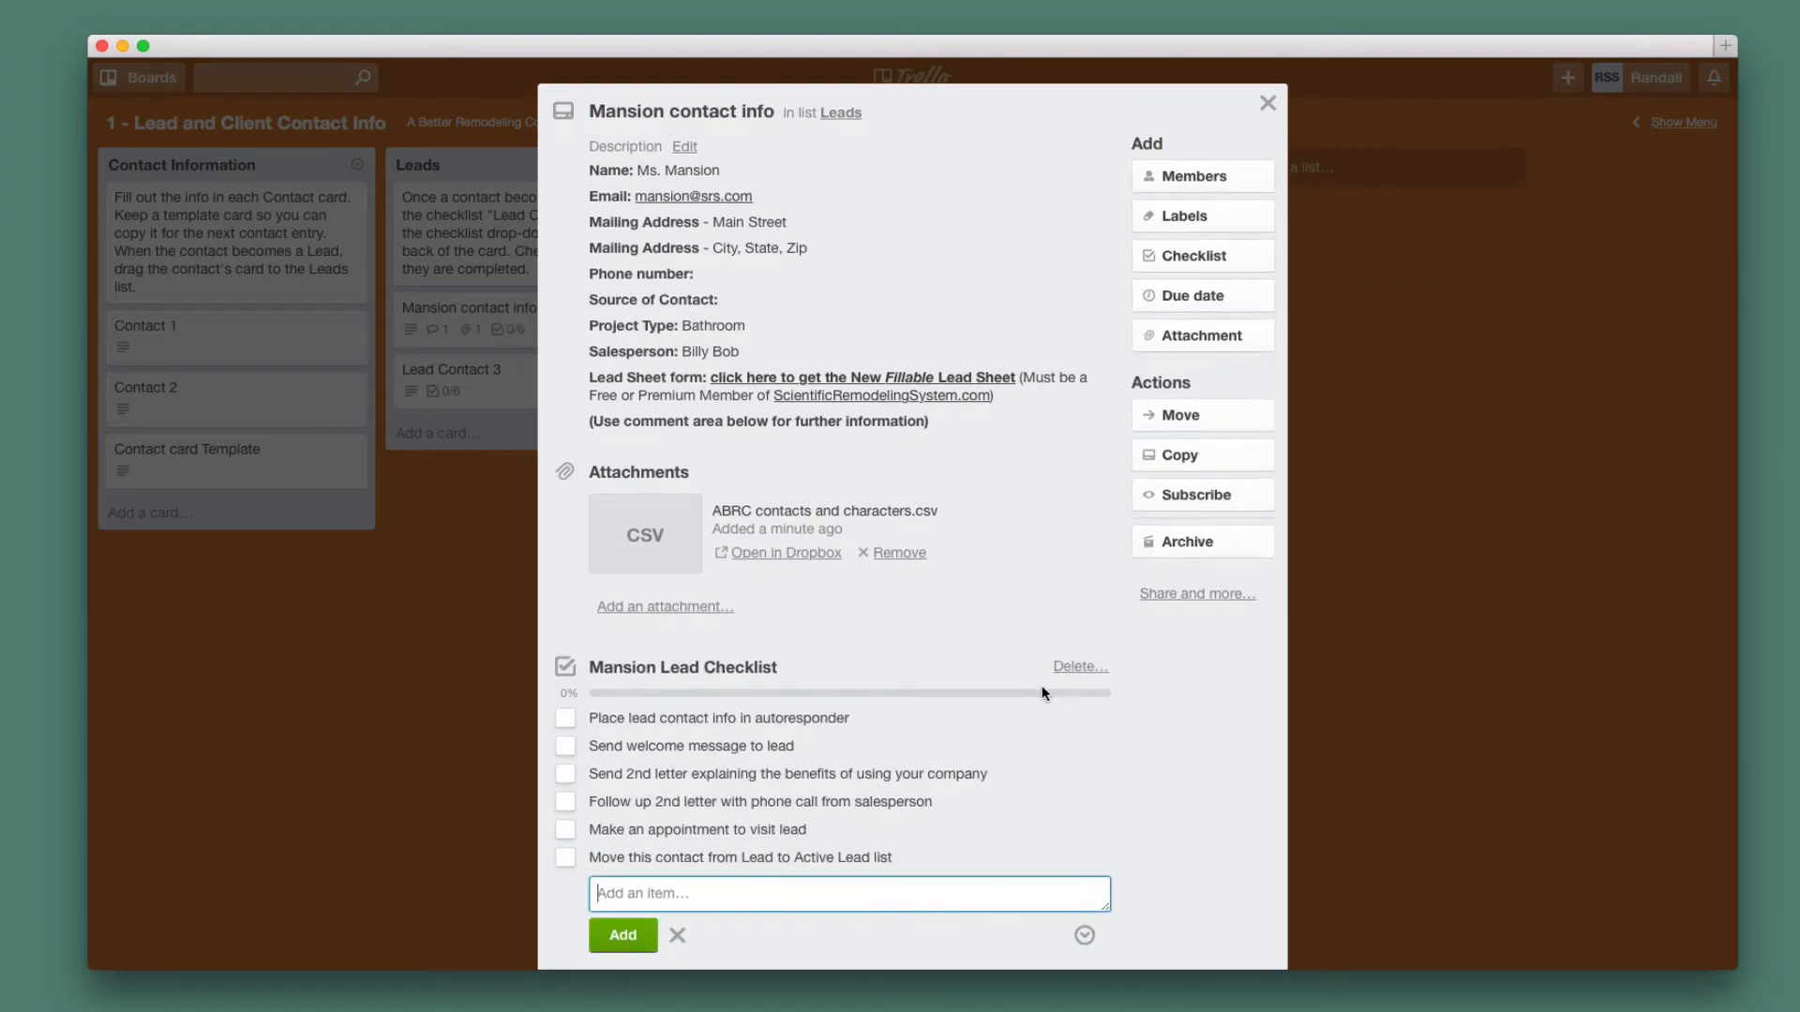
Check off the six Mansion Lead Checklist items to reach 100%, then close the card.
scroll(1043, 693, up, 2)
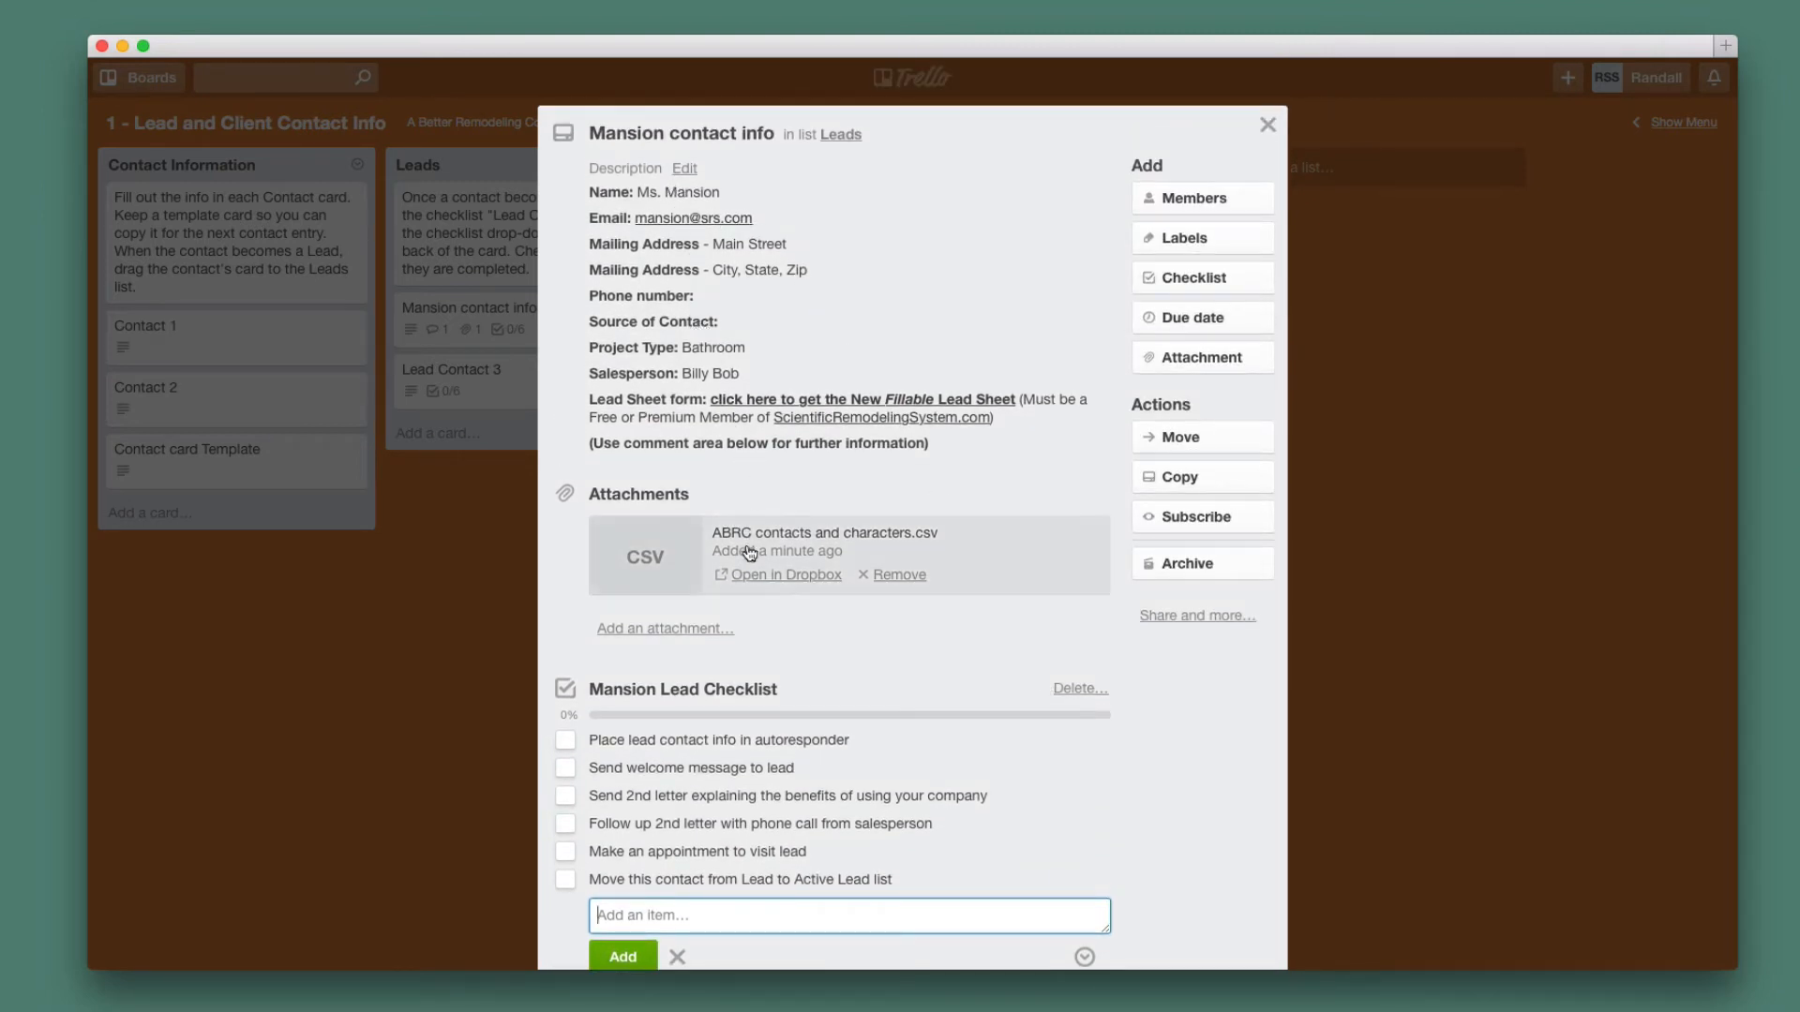
scroll(752, 548, down, 1)
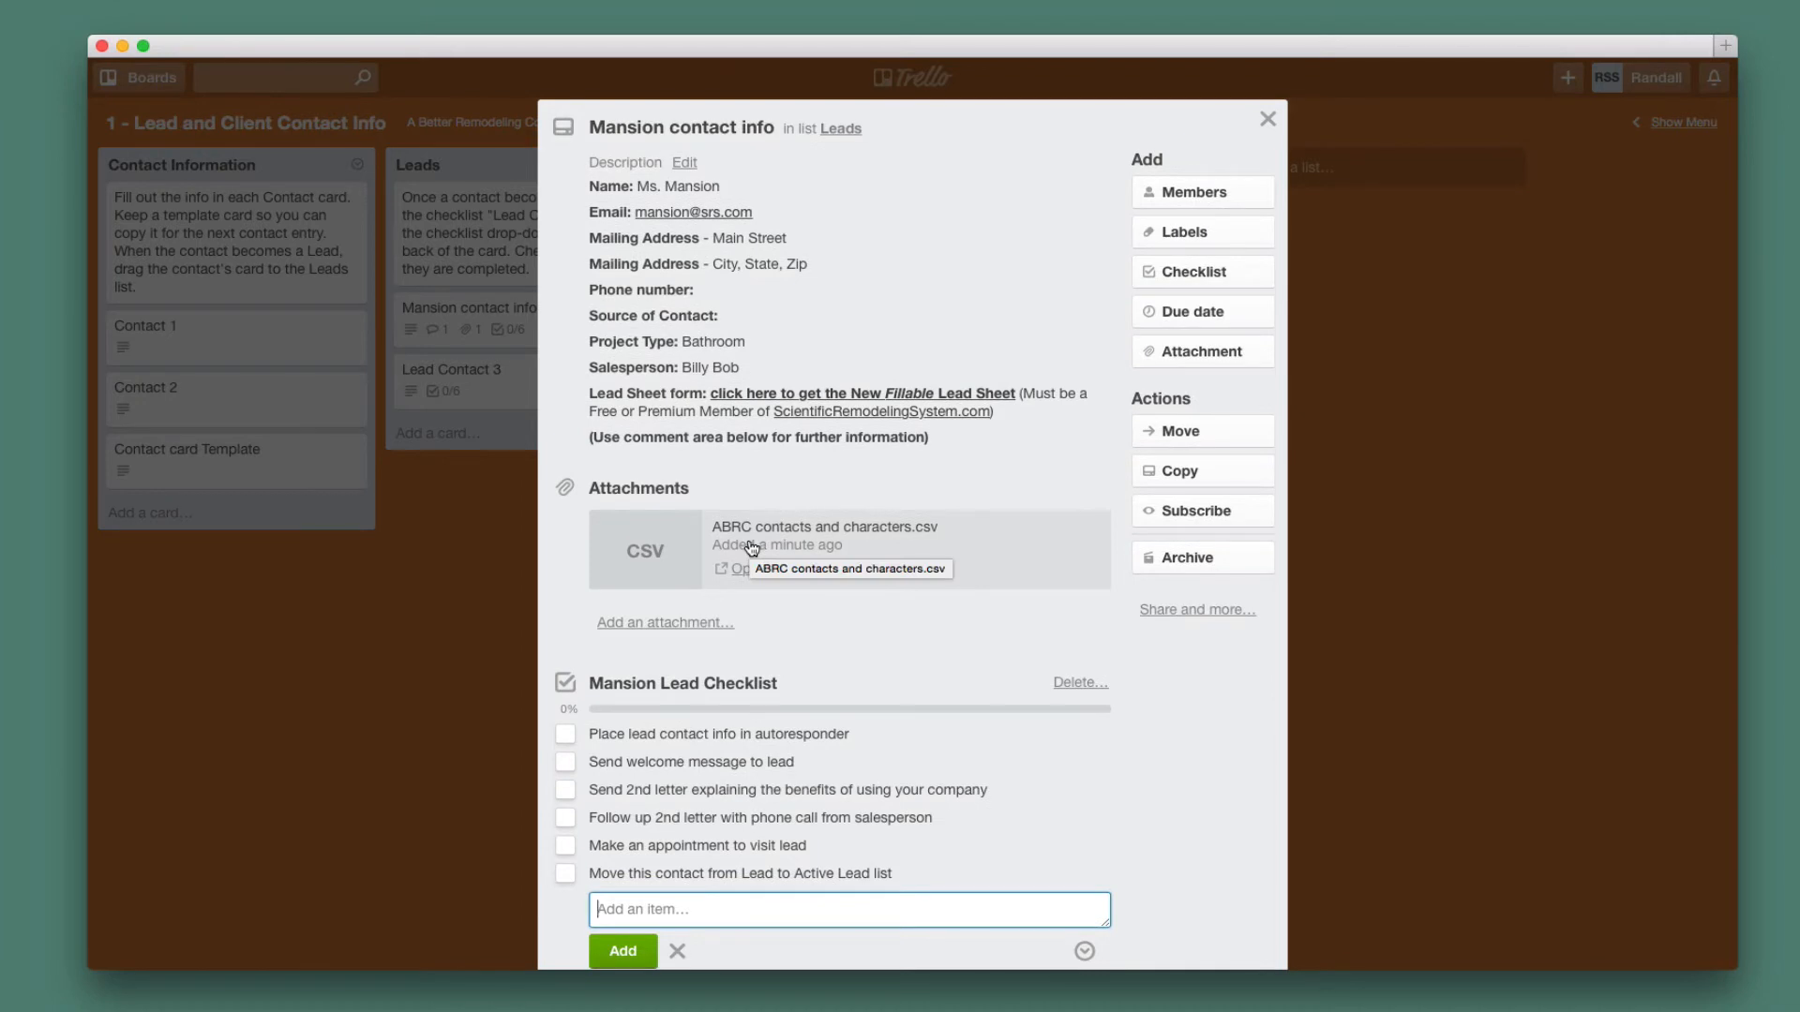
scroll(752, 548, down, 5)
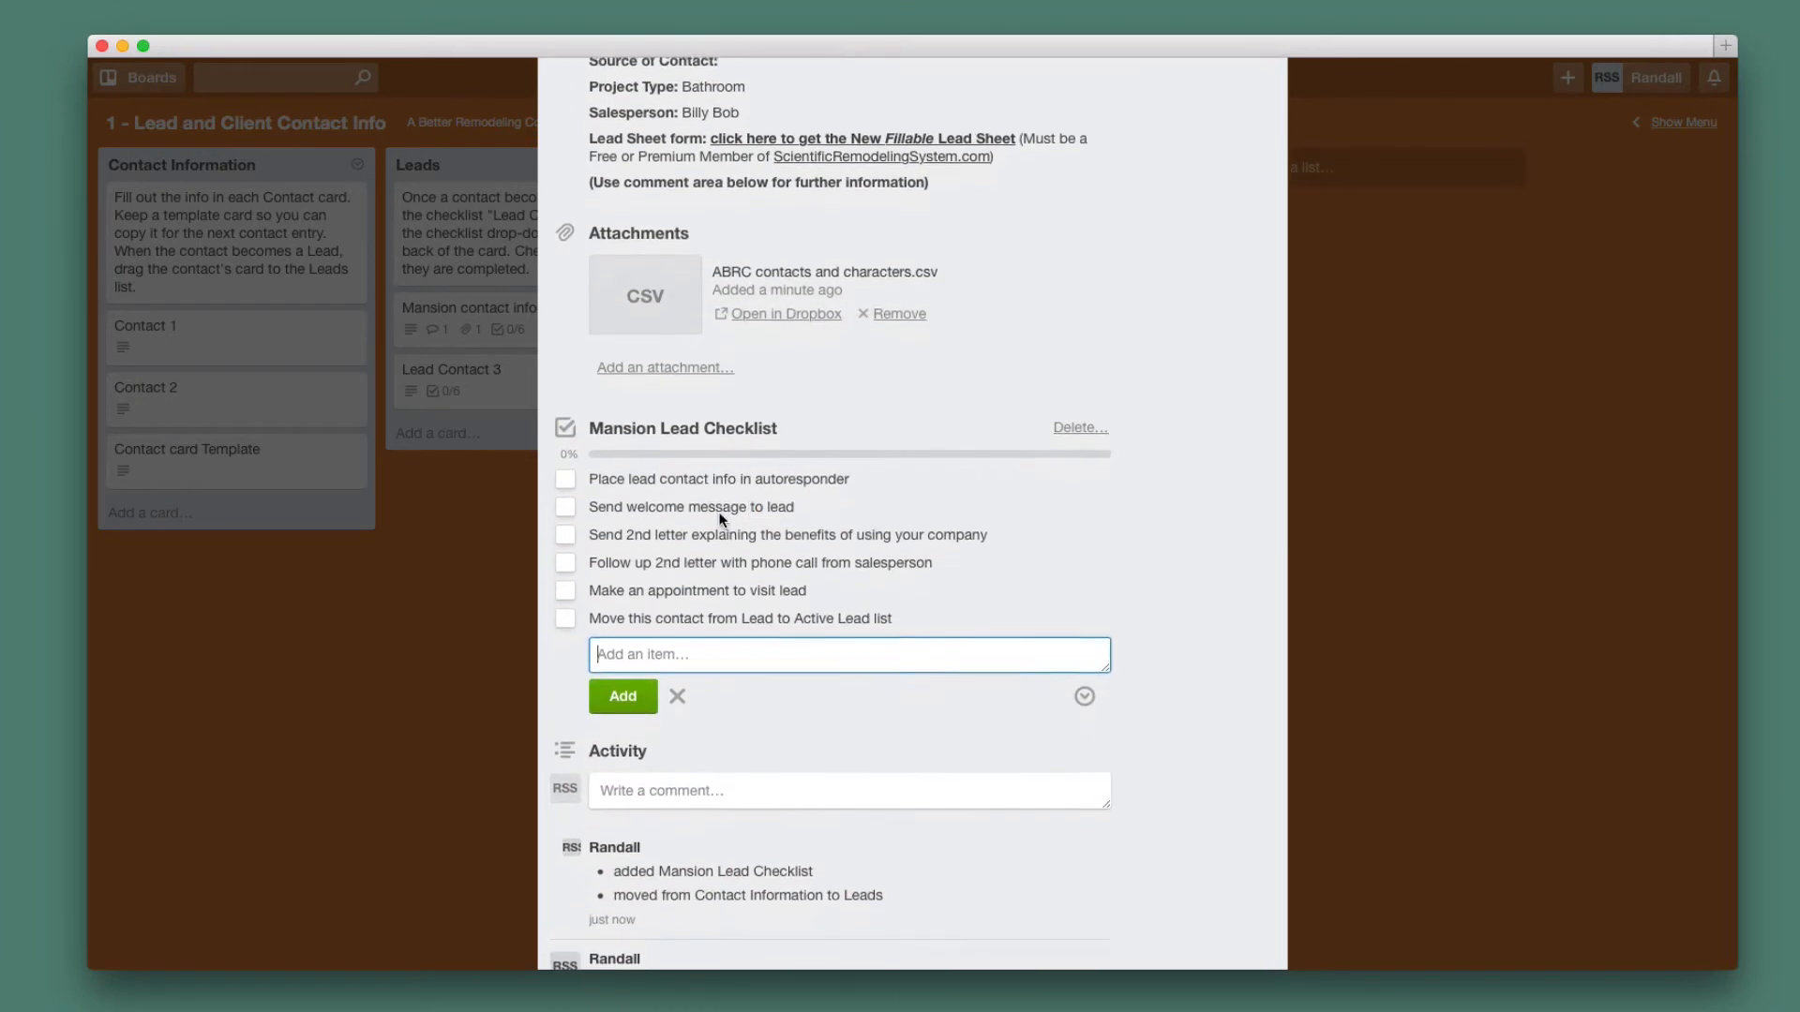
scroll(722, 519, down, 1)
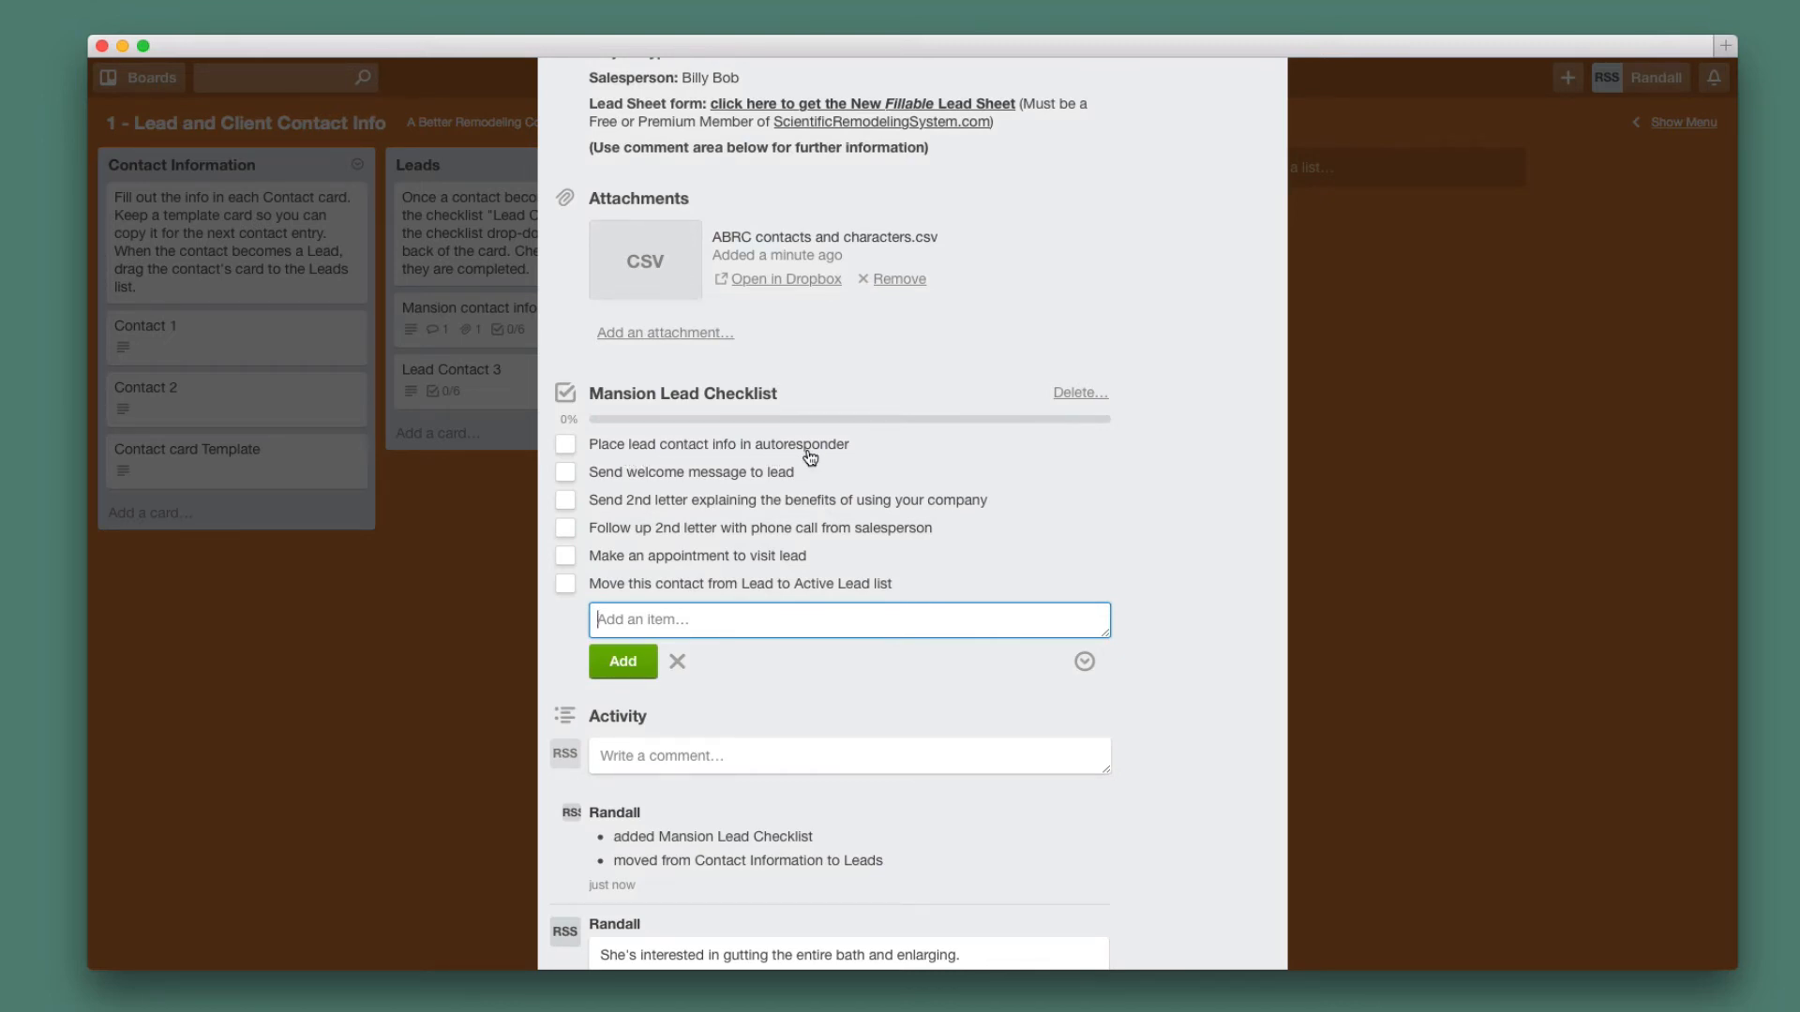
click(566, 446)
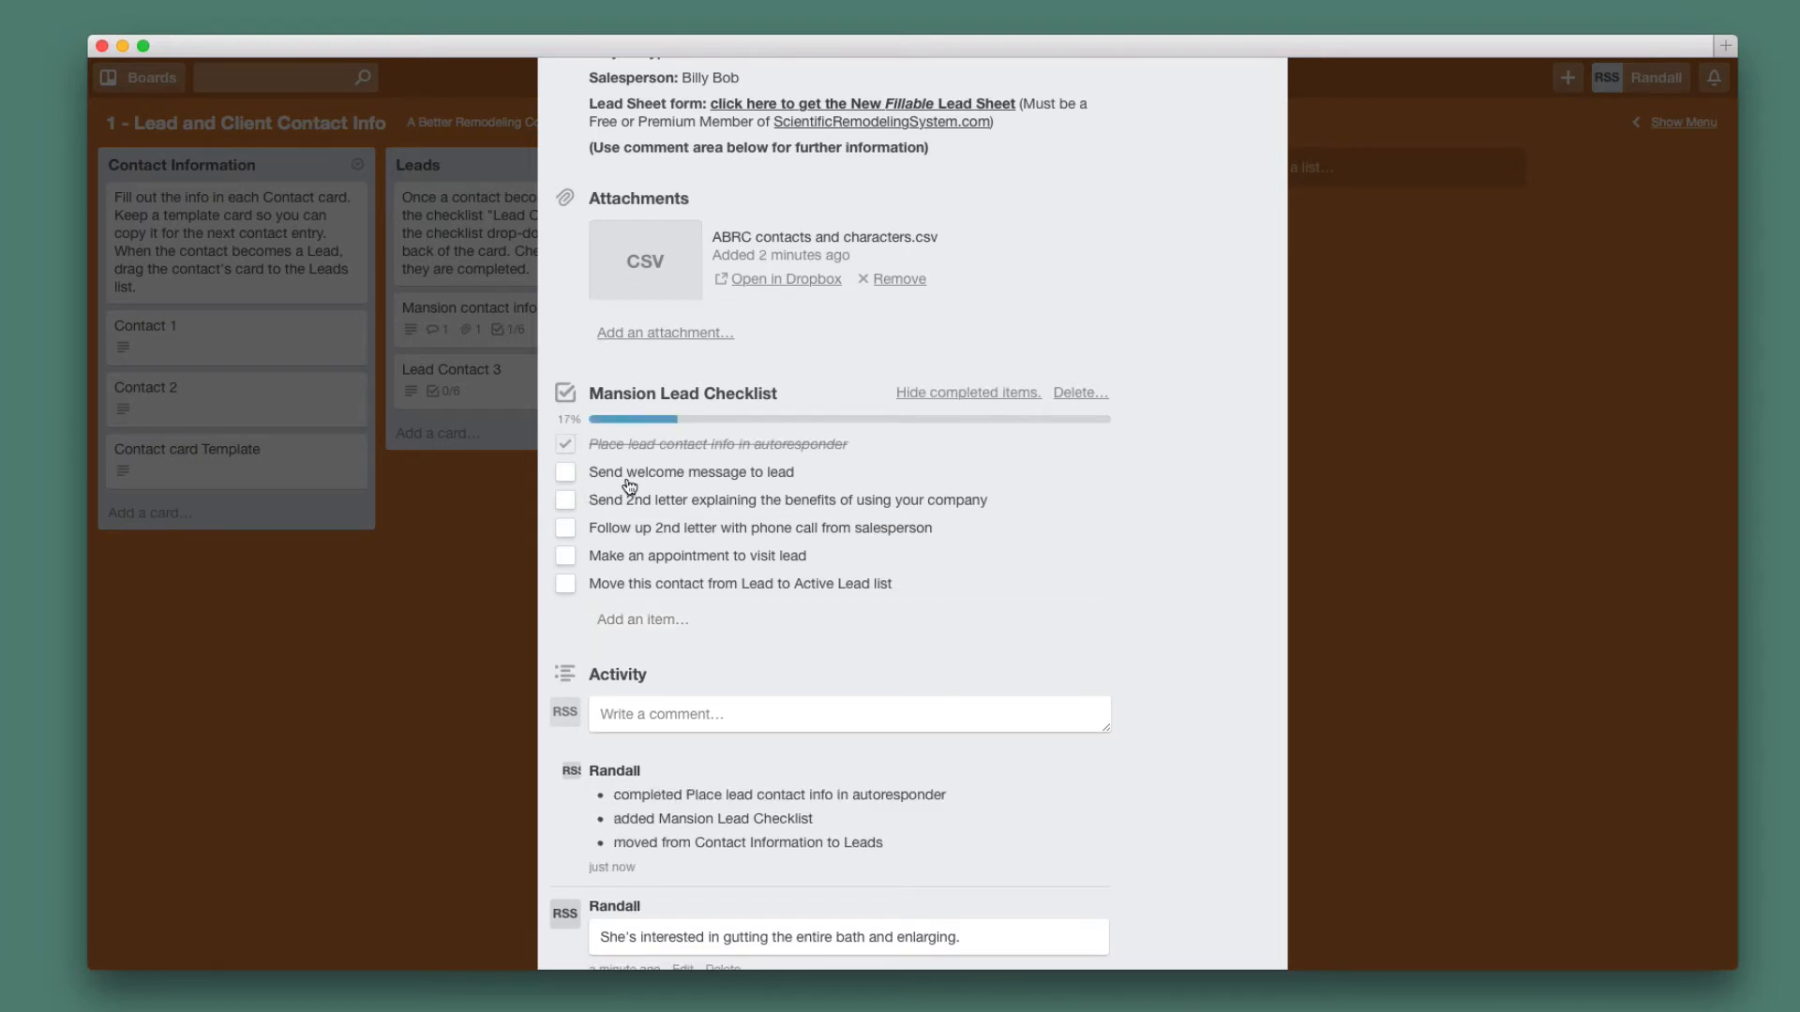
click(565, 473)
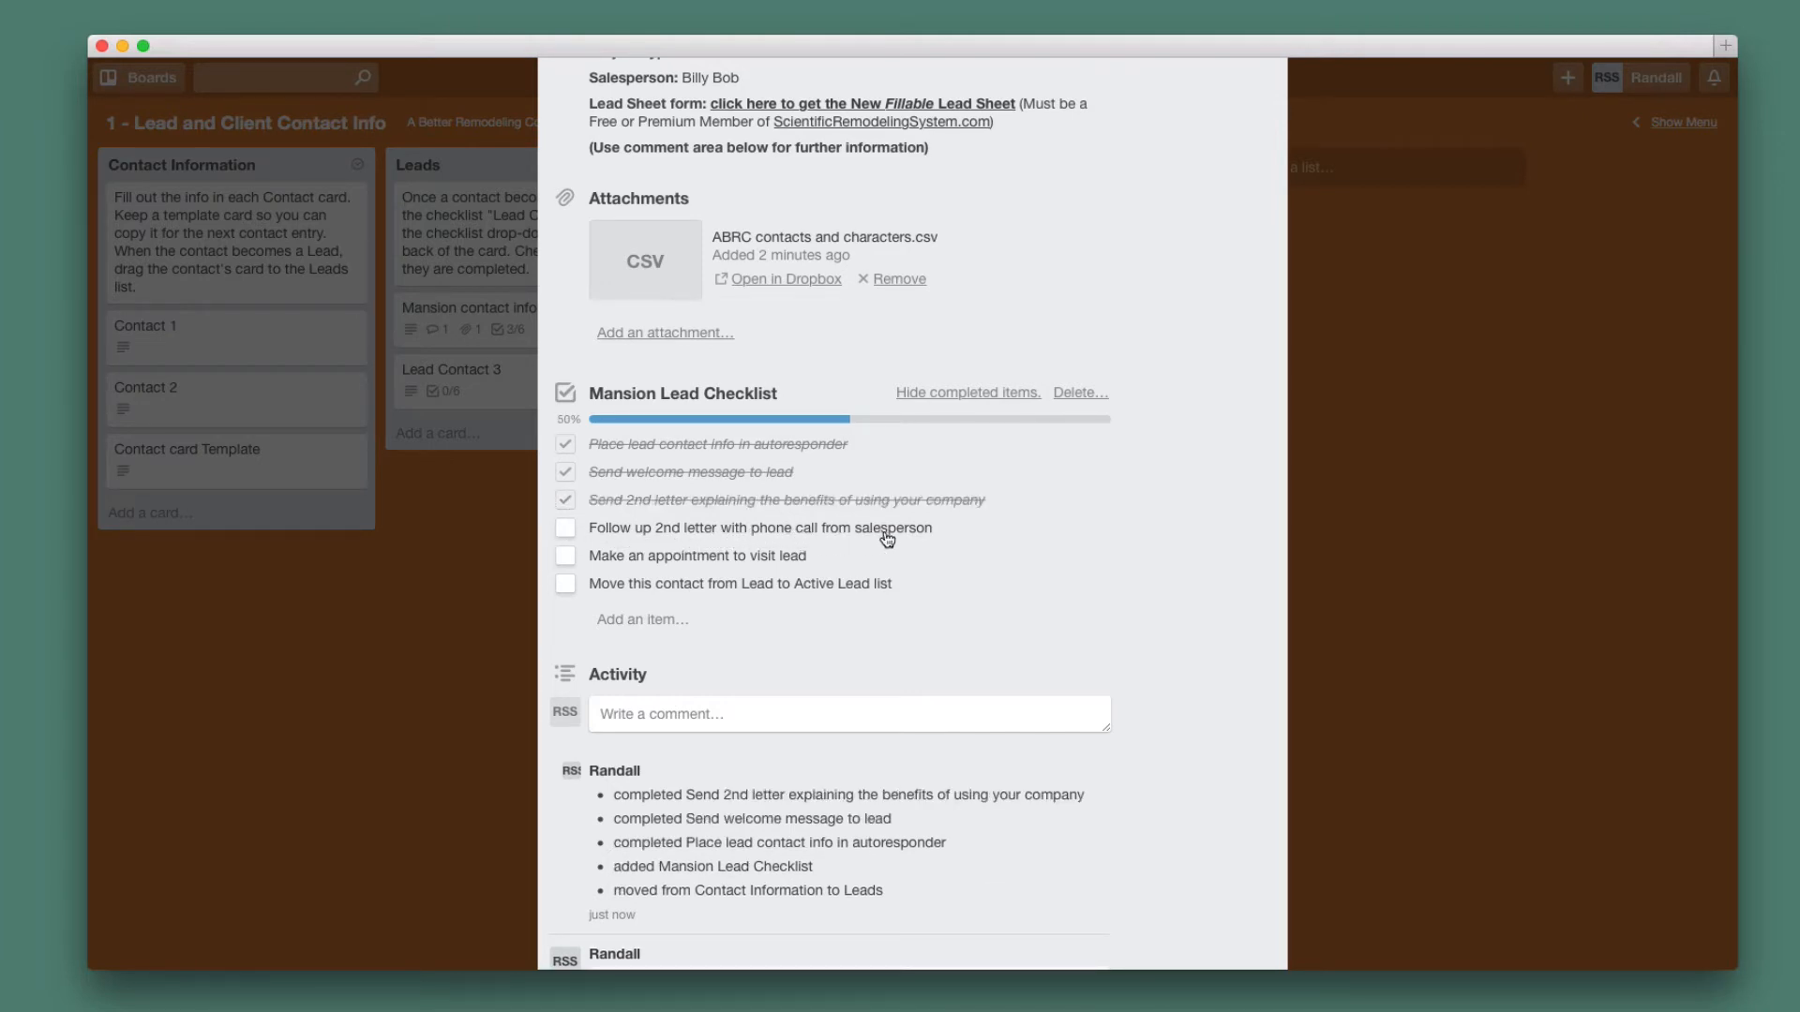
click(569, 532)
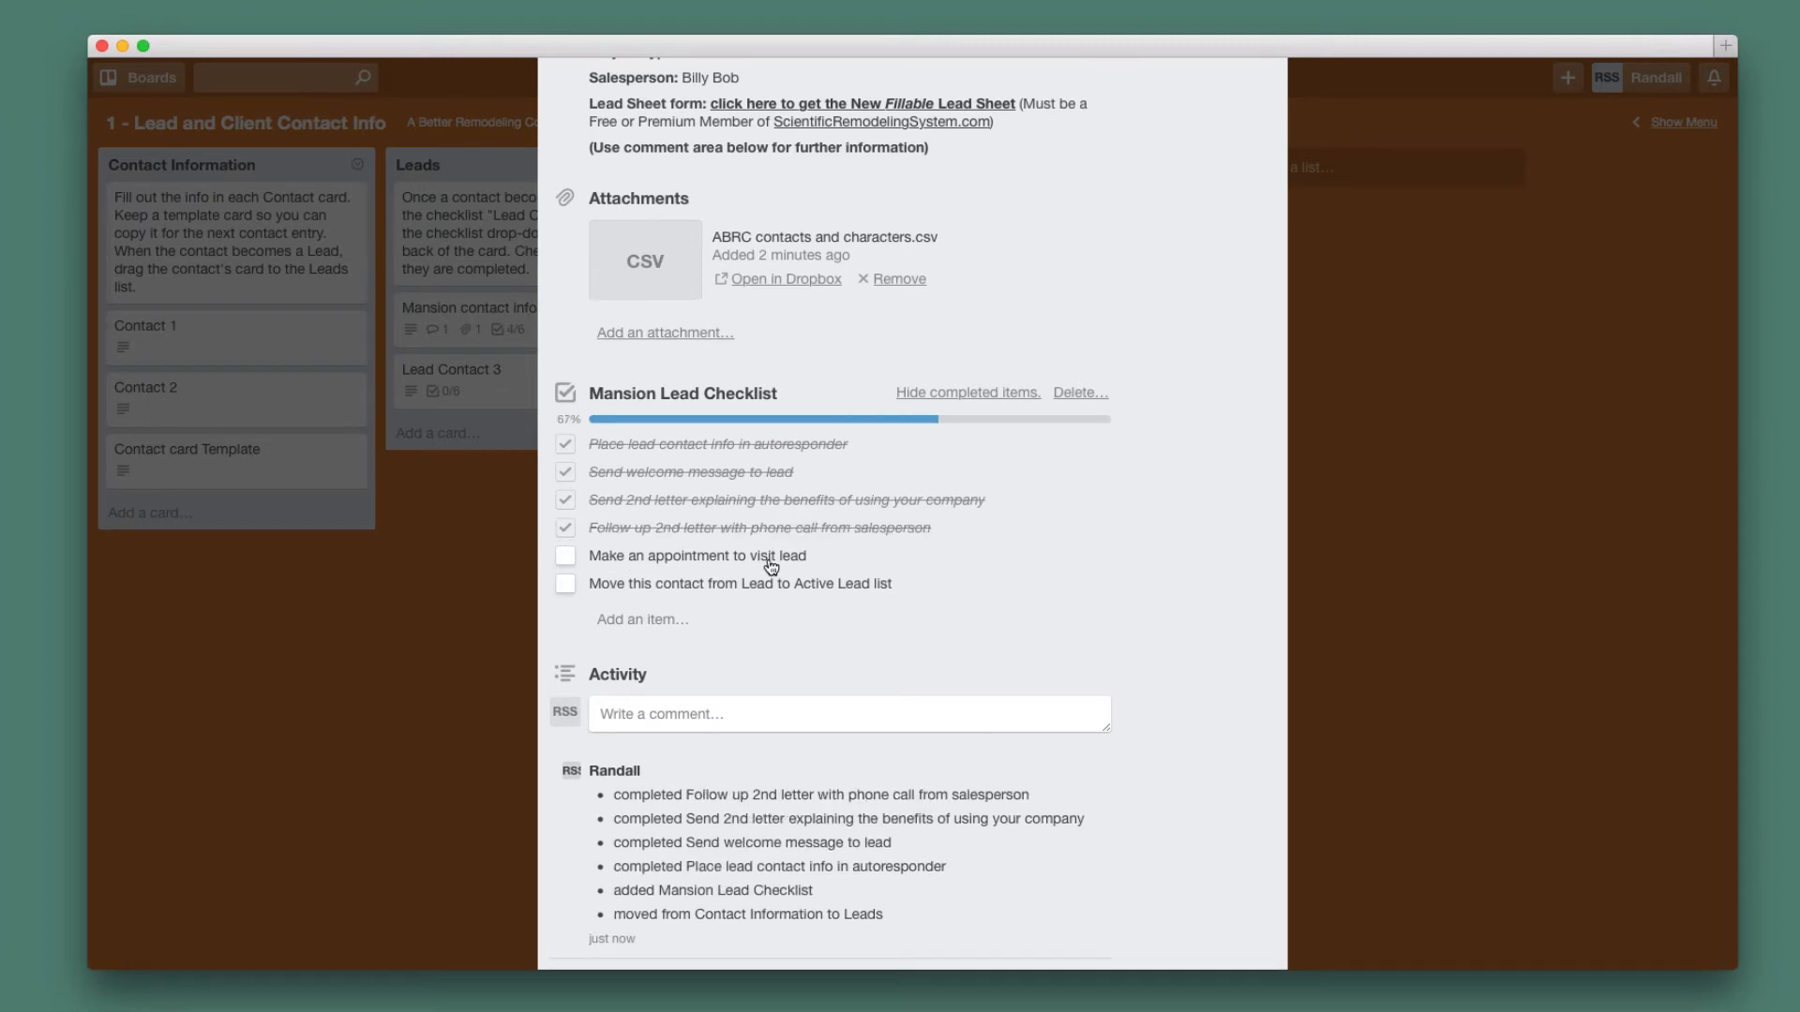
click(568, 559)
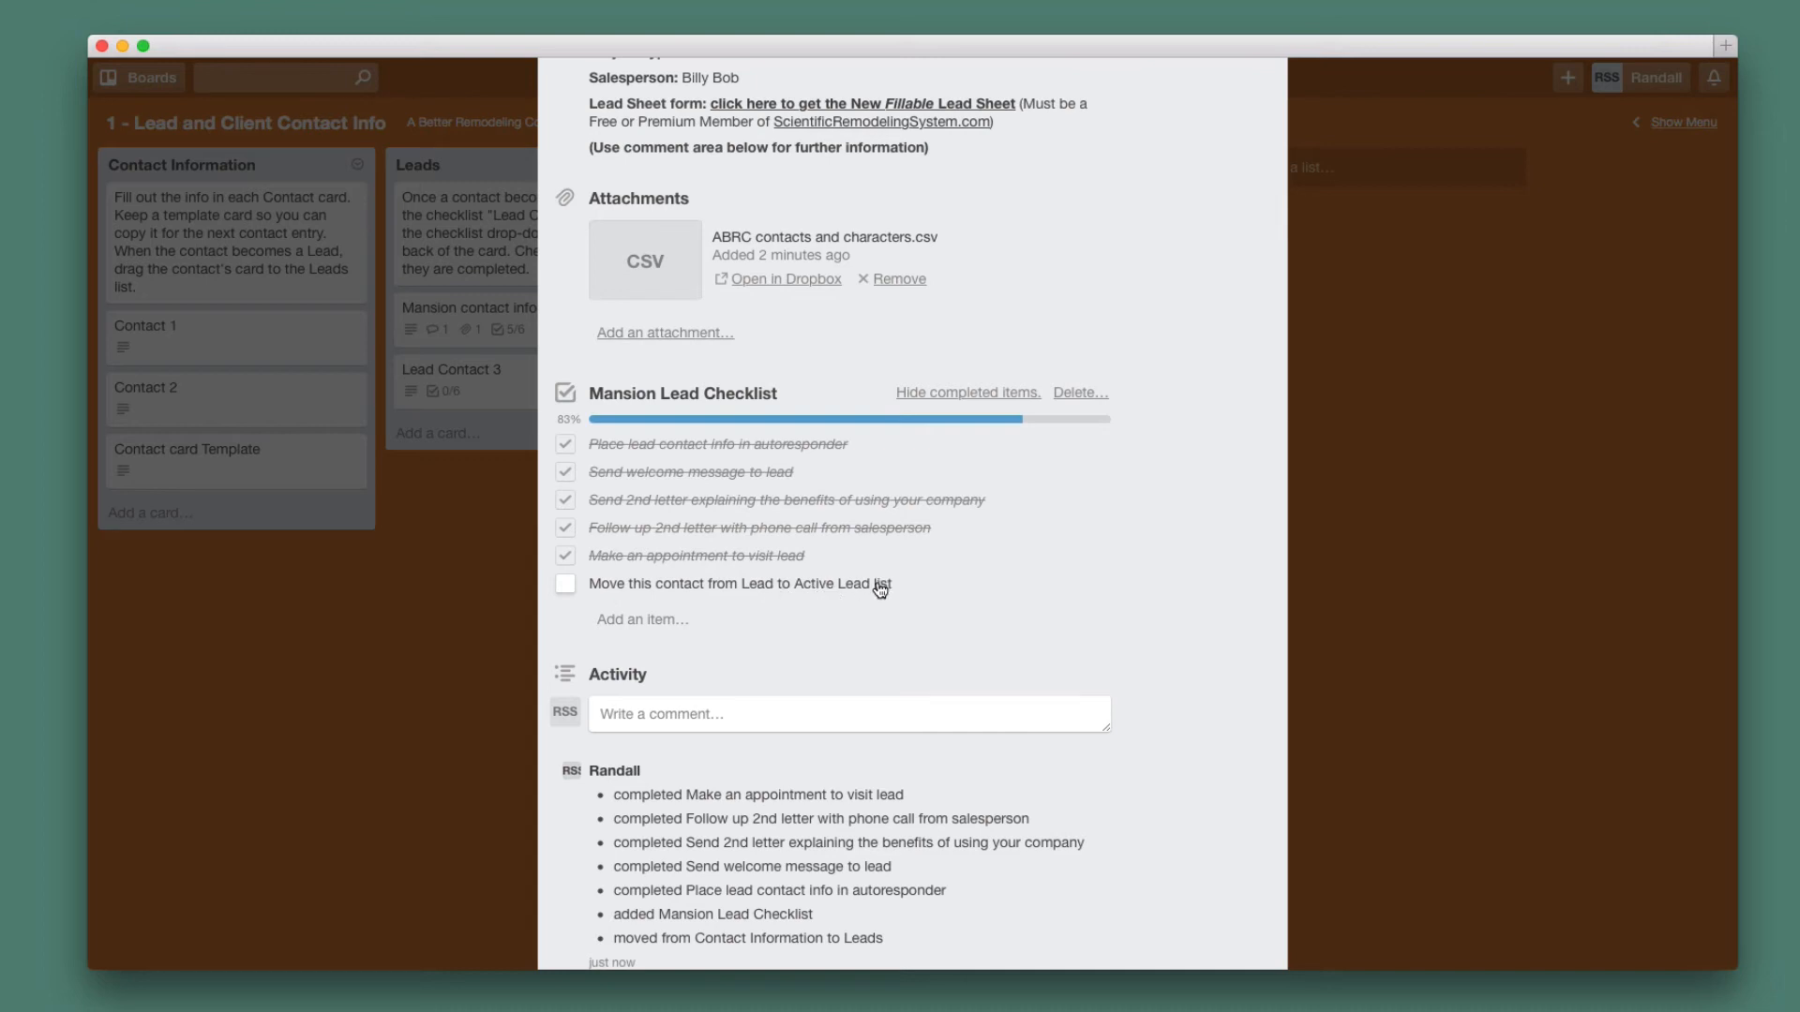
click(564, 591)
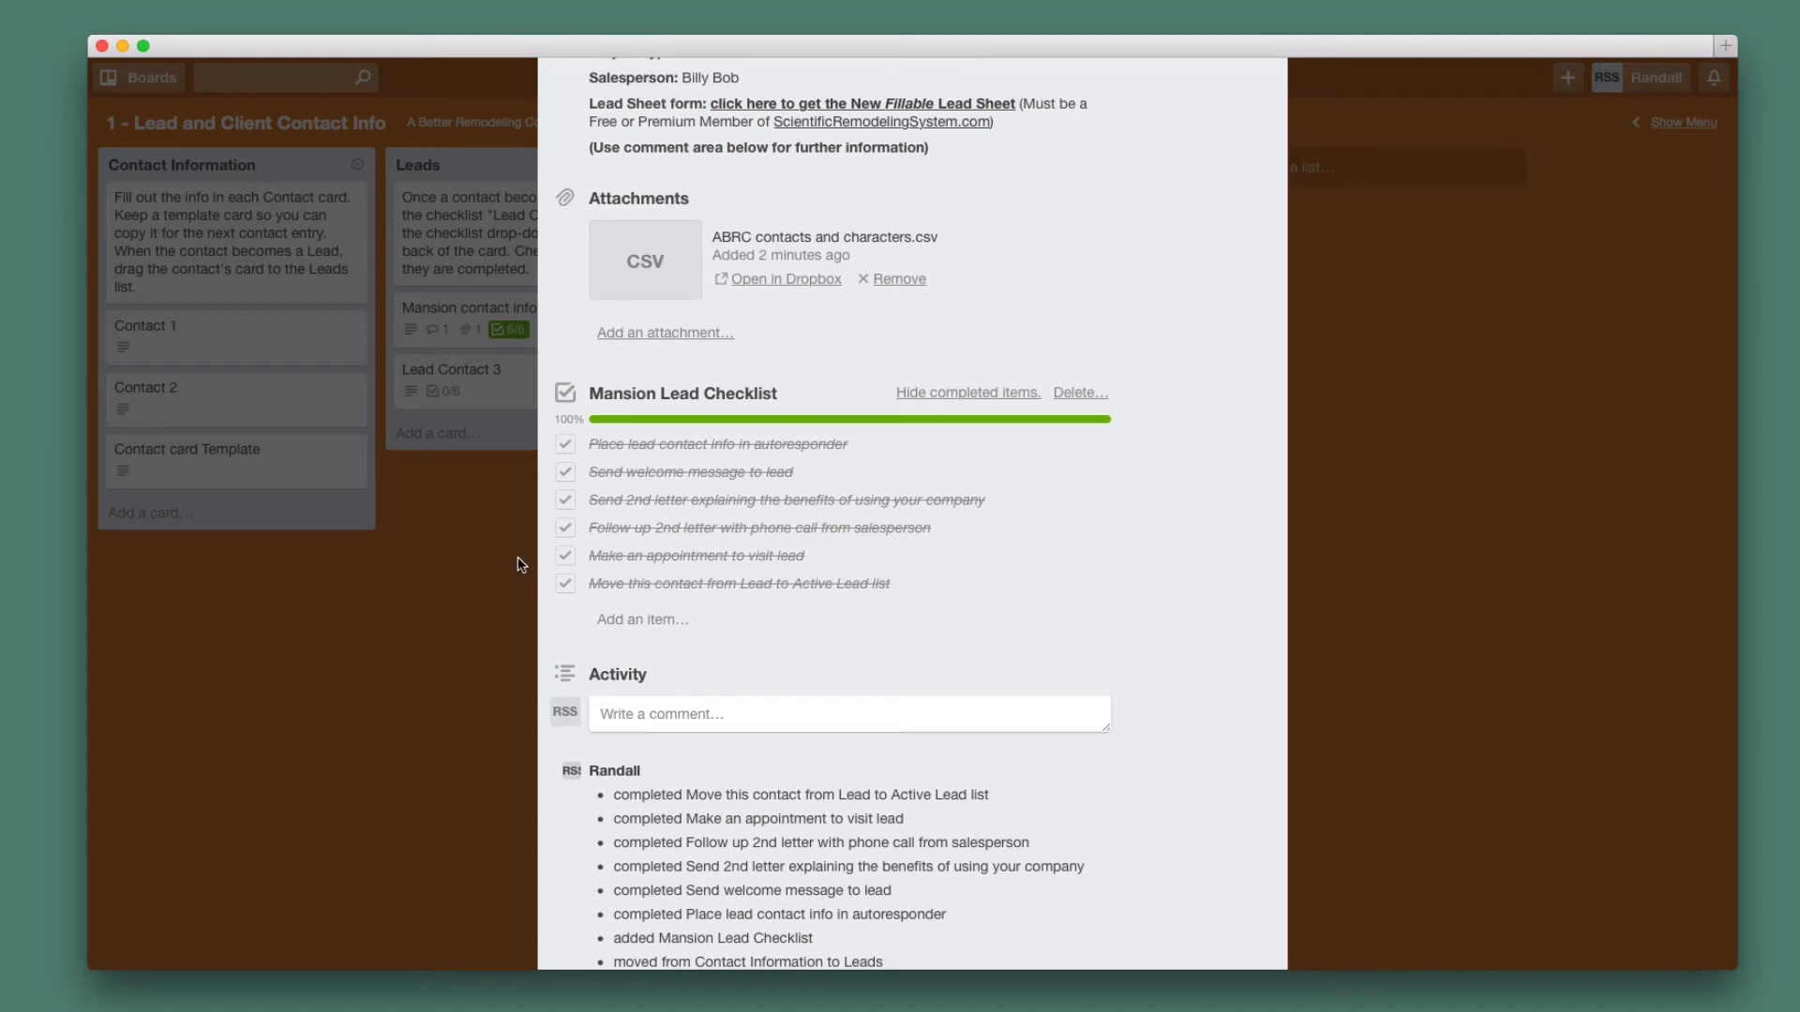
click(486, 565)
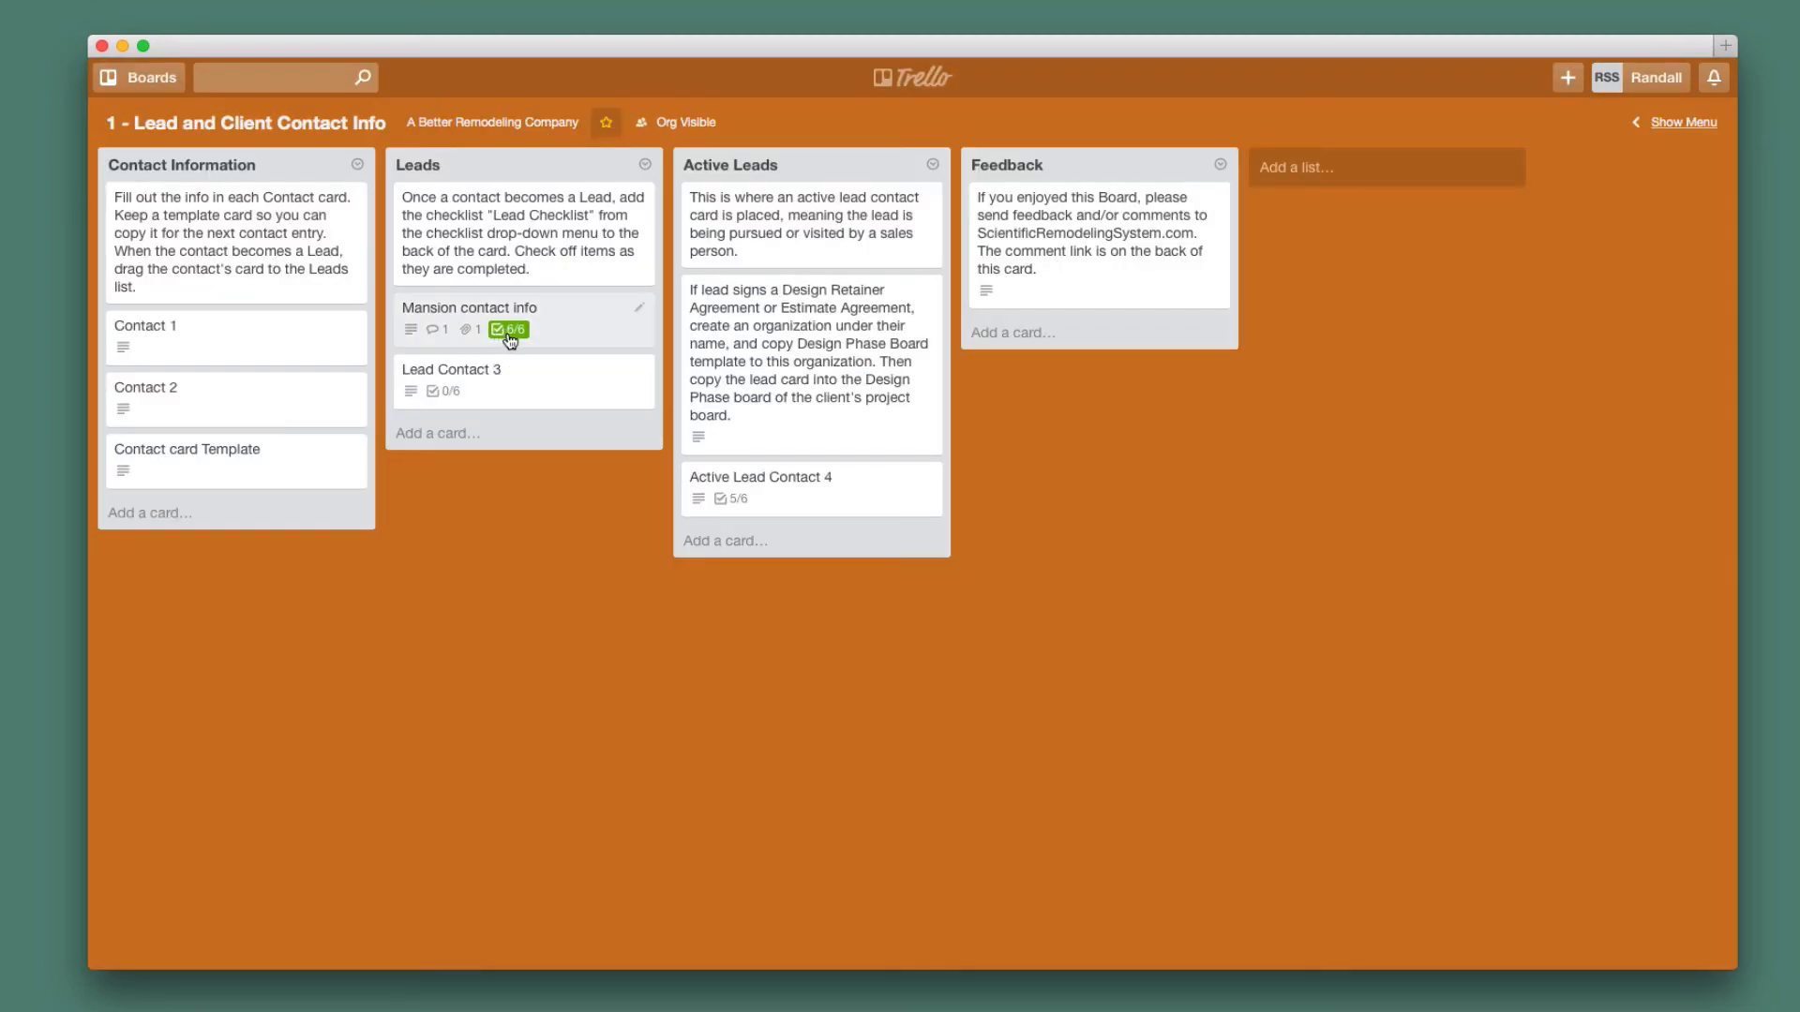
Drag the Mansion contact info card from Leads into Active Leads, above Active Lead Contact 4.
mouse_move(510, 341)
drag(472, 310, 761, 473)
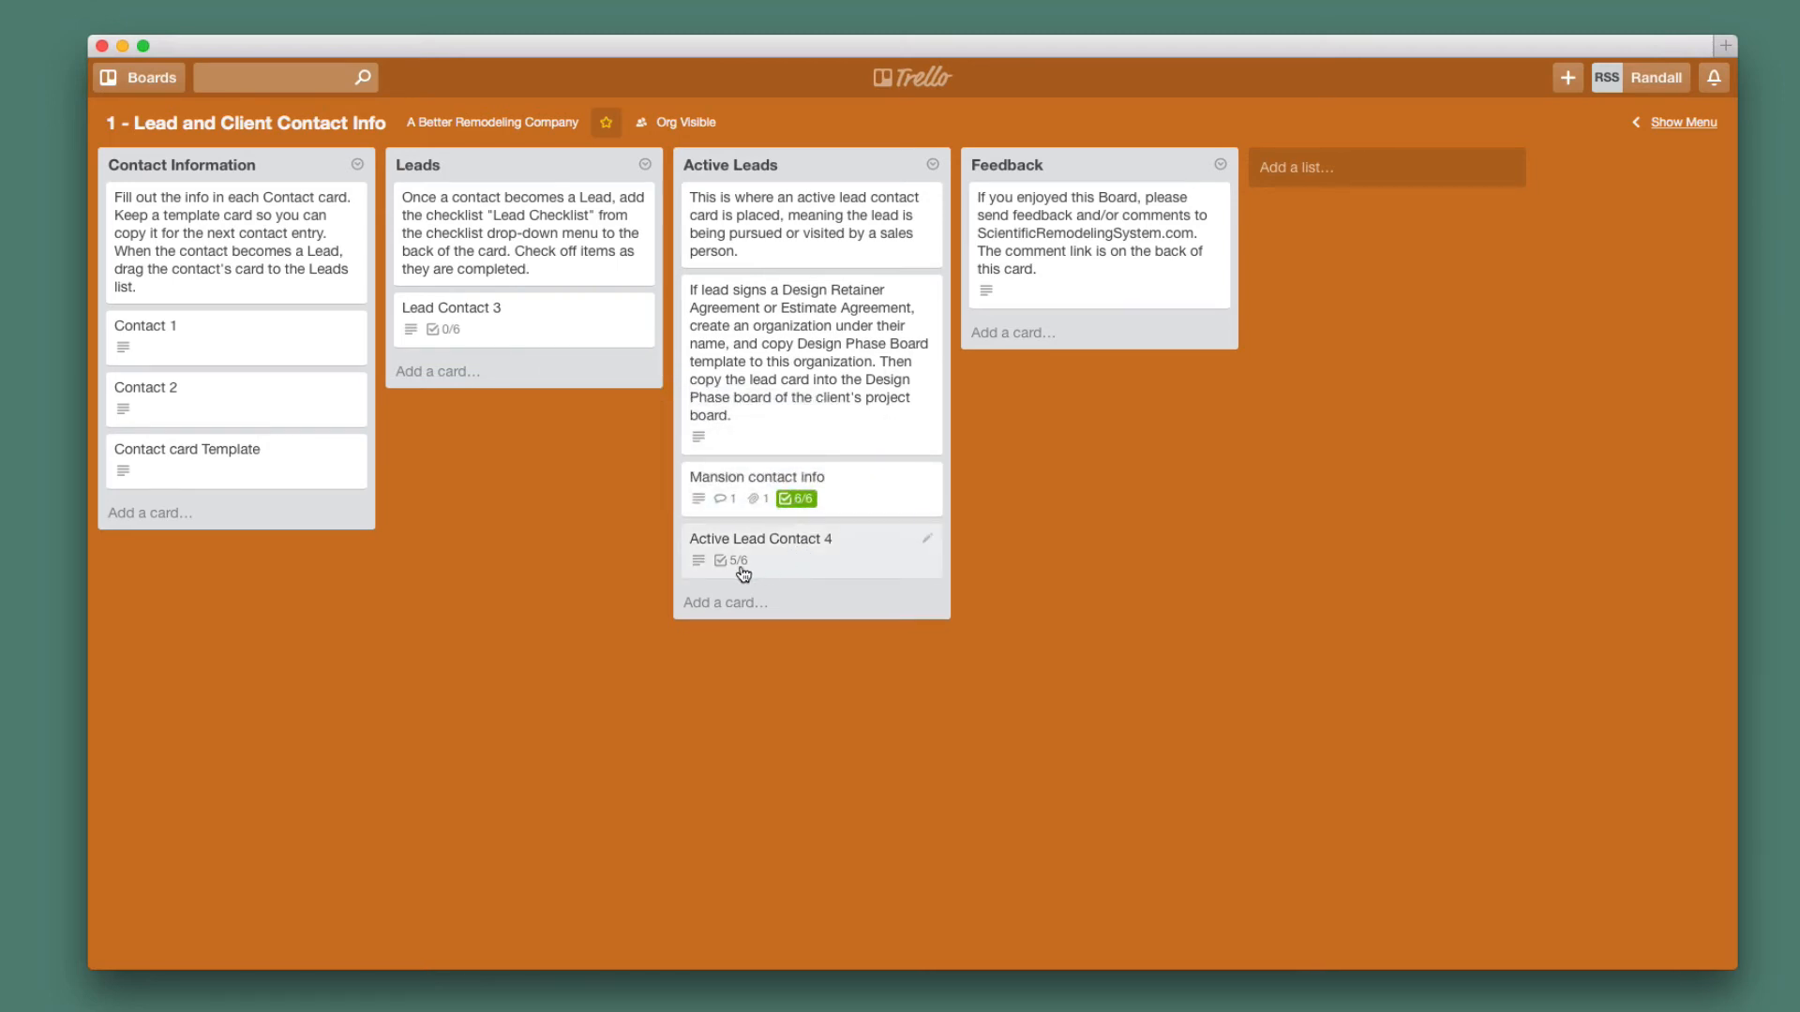
mouse_move(743, 571)
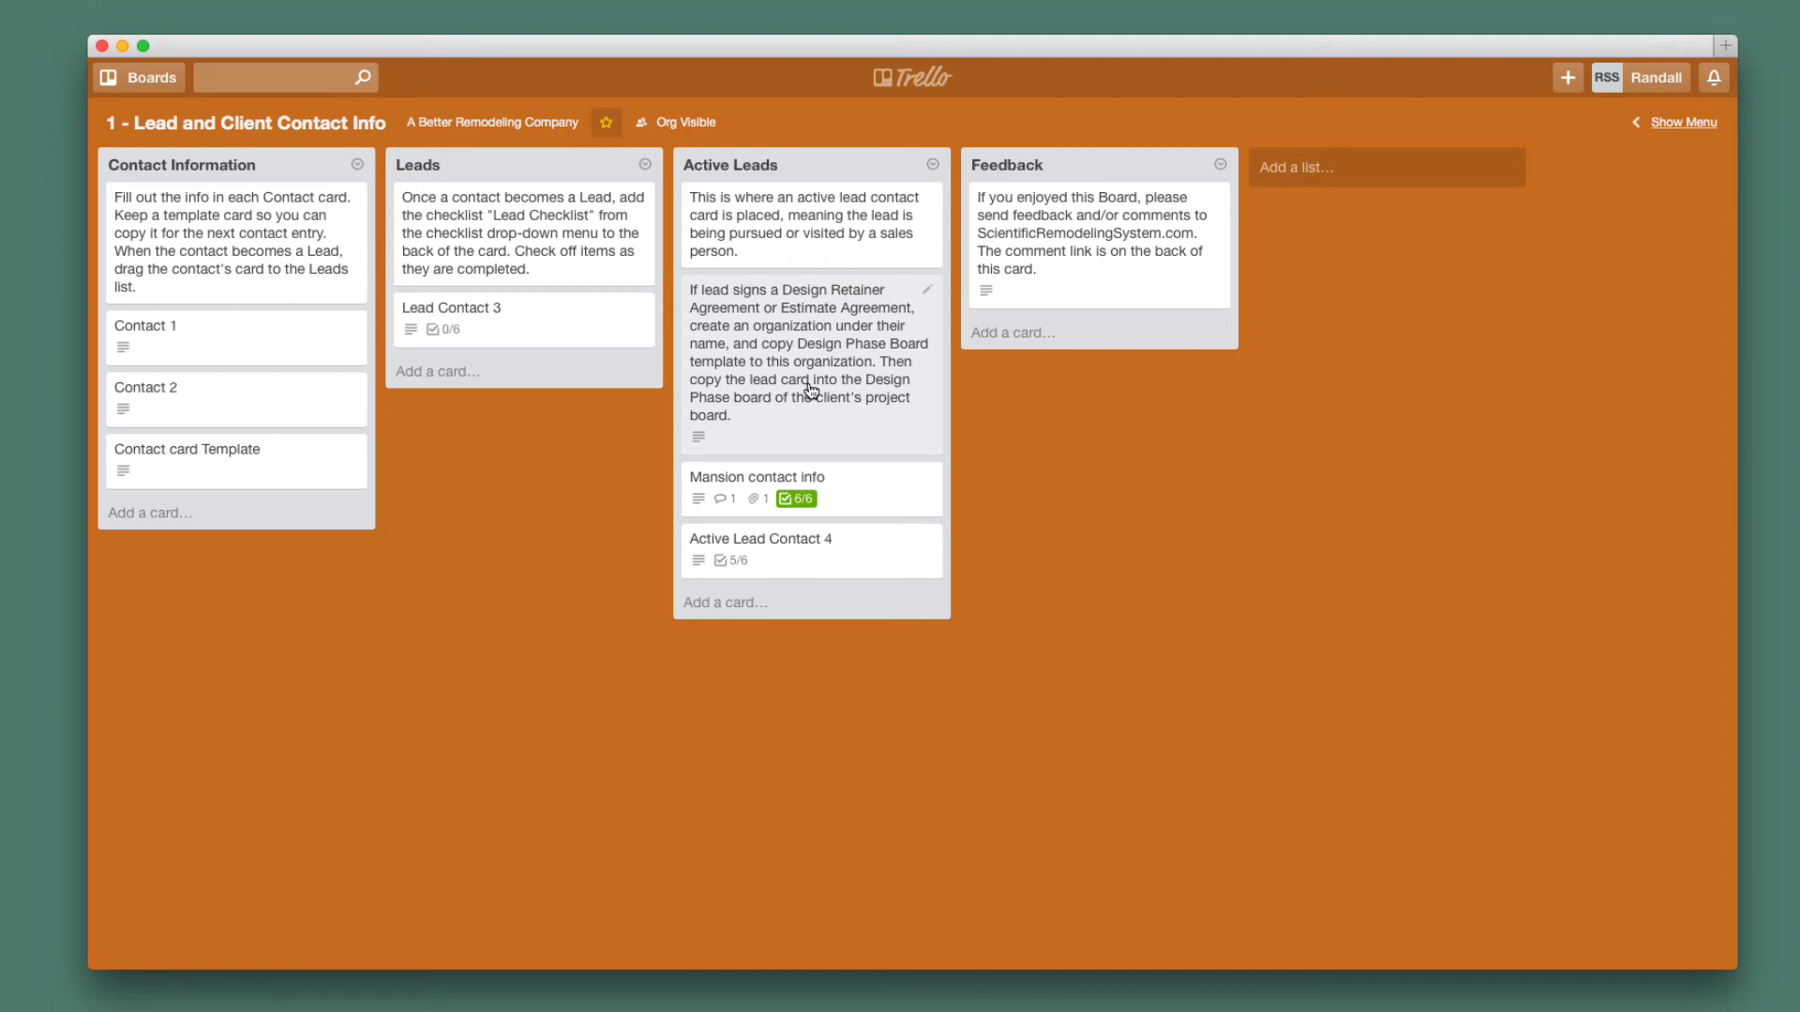
Open the 2 - Mansion Design Phase board from the boards overview.
click(912, 81)
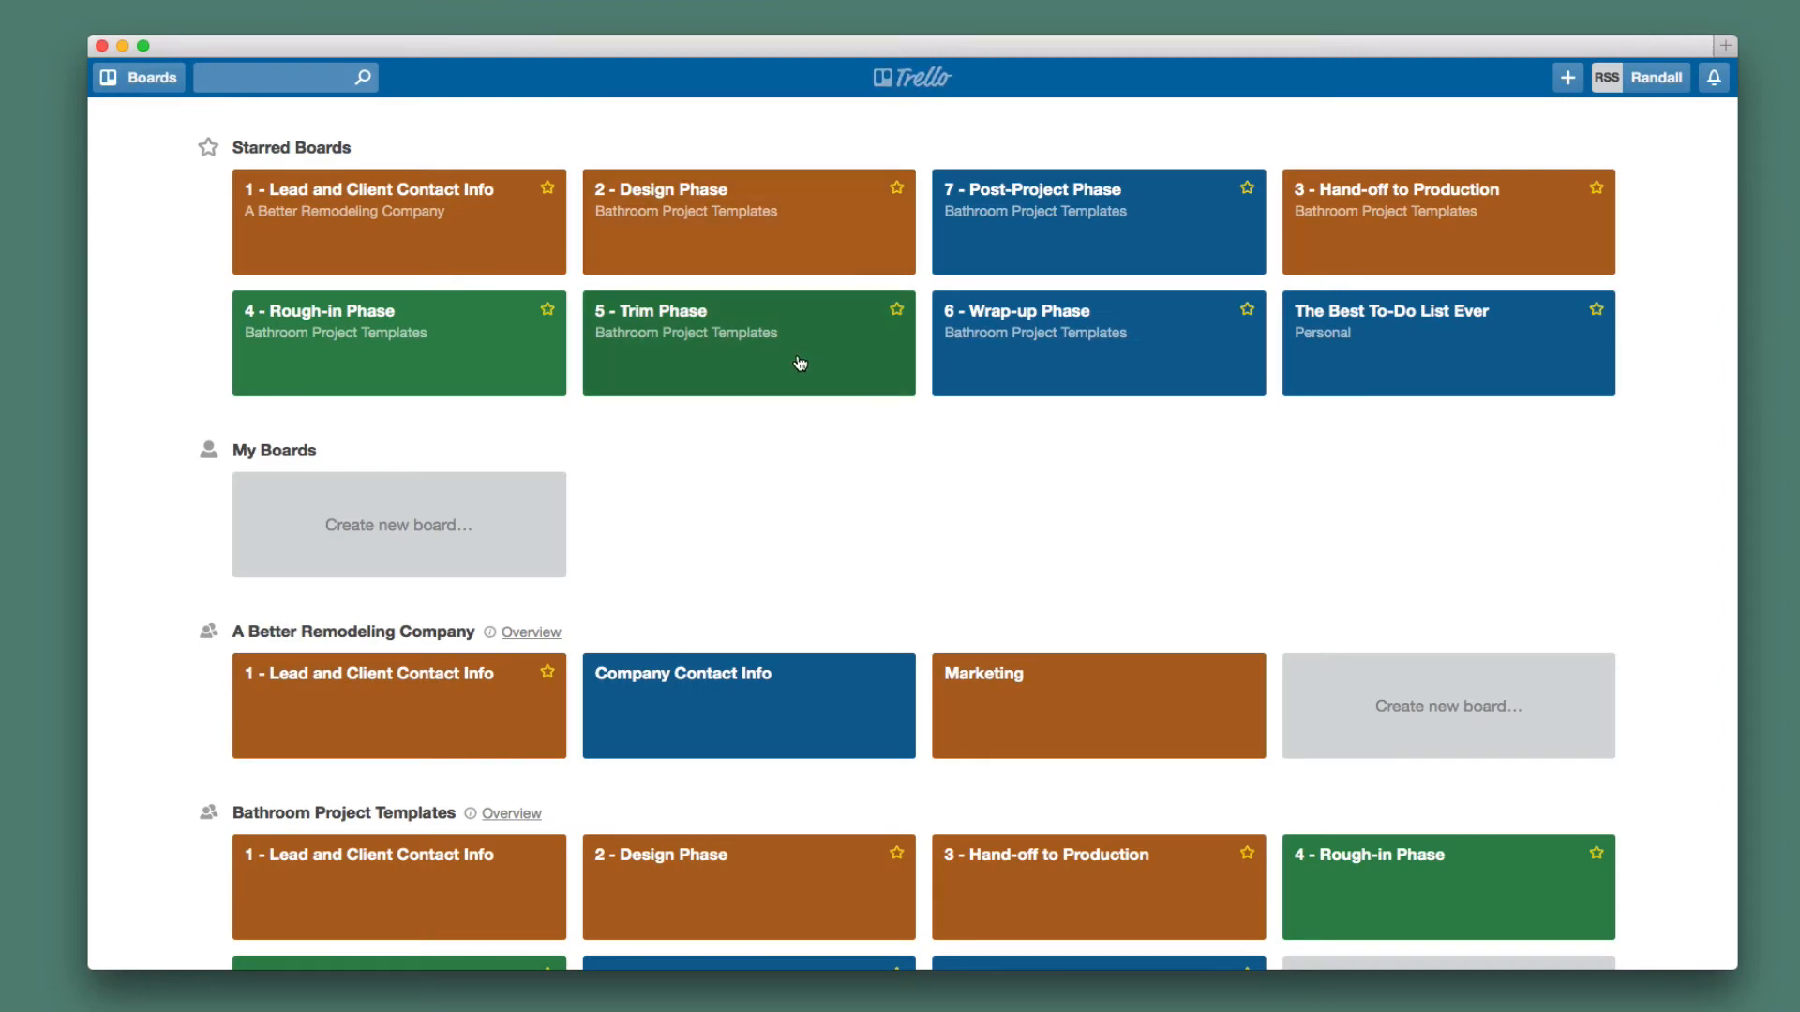
scroll(747, 394, down, 1)
scroll(747, 394, down, 10)
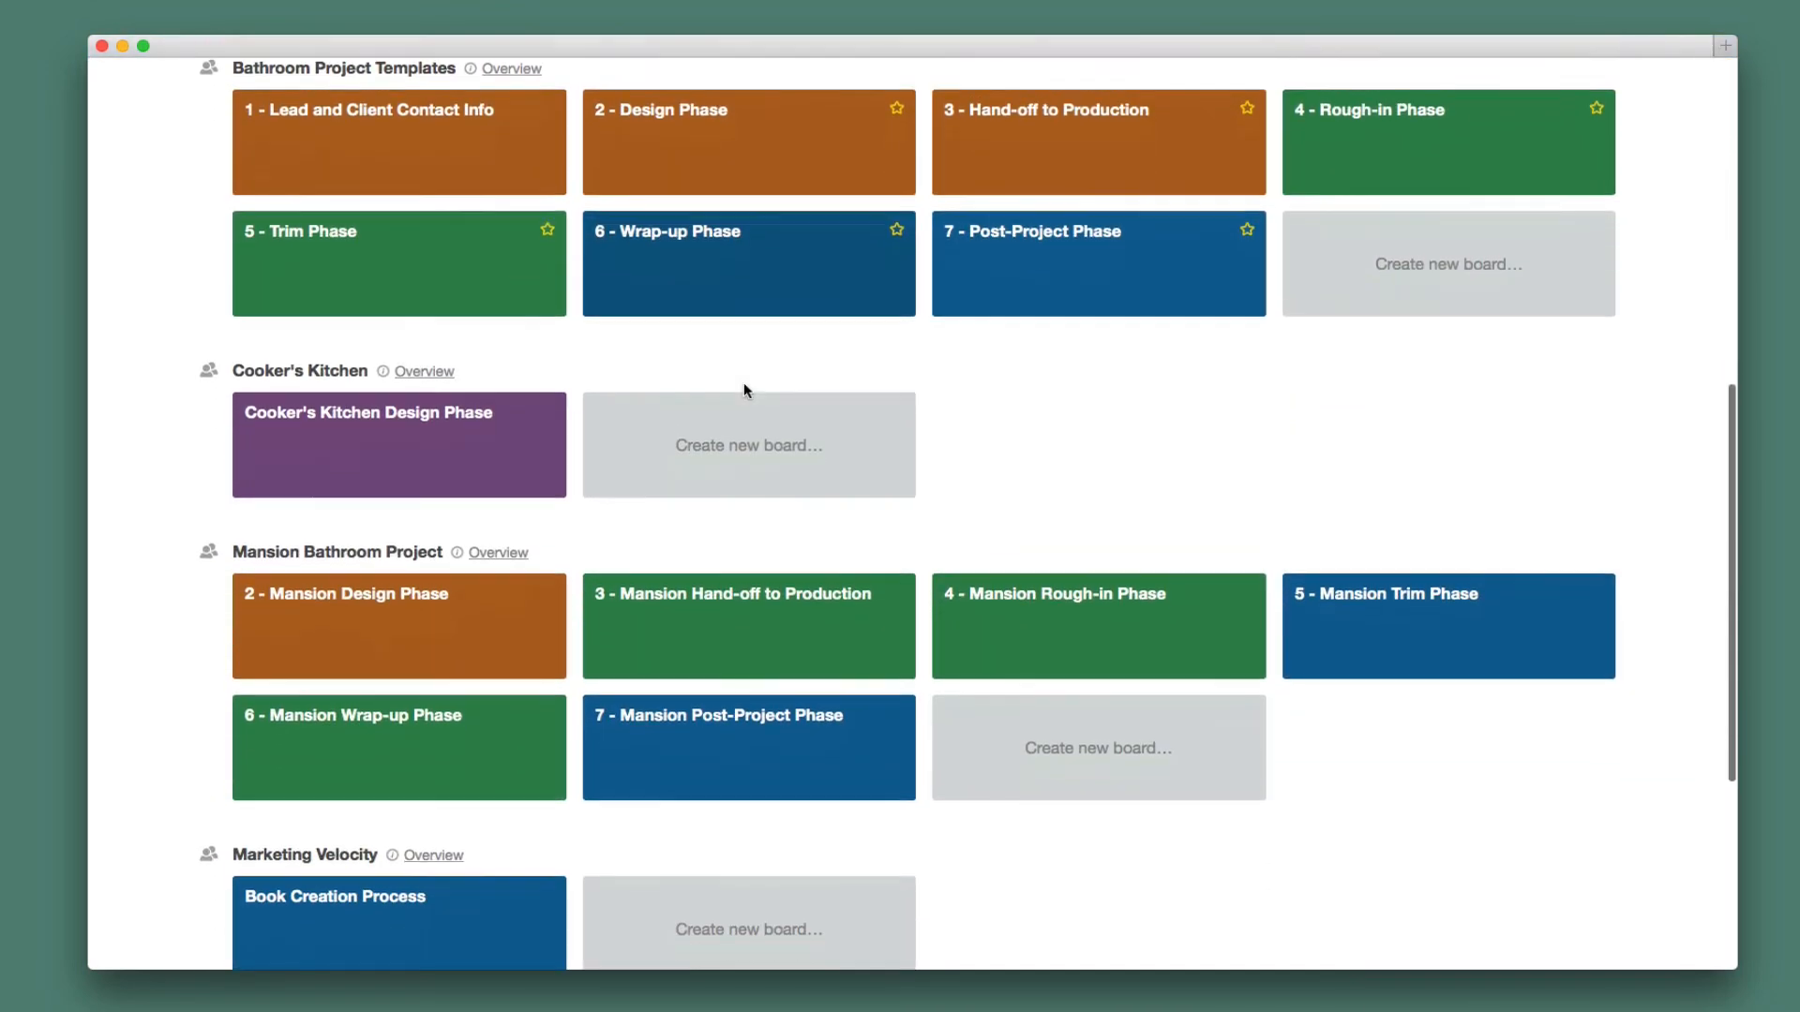
click(426, 631)
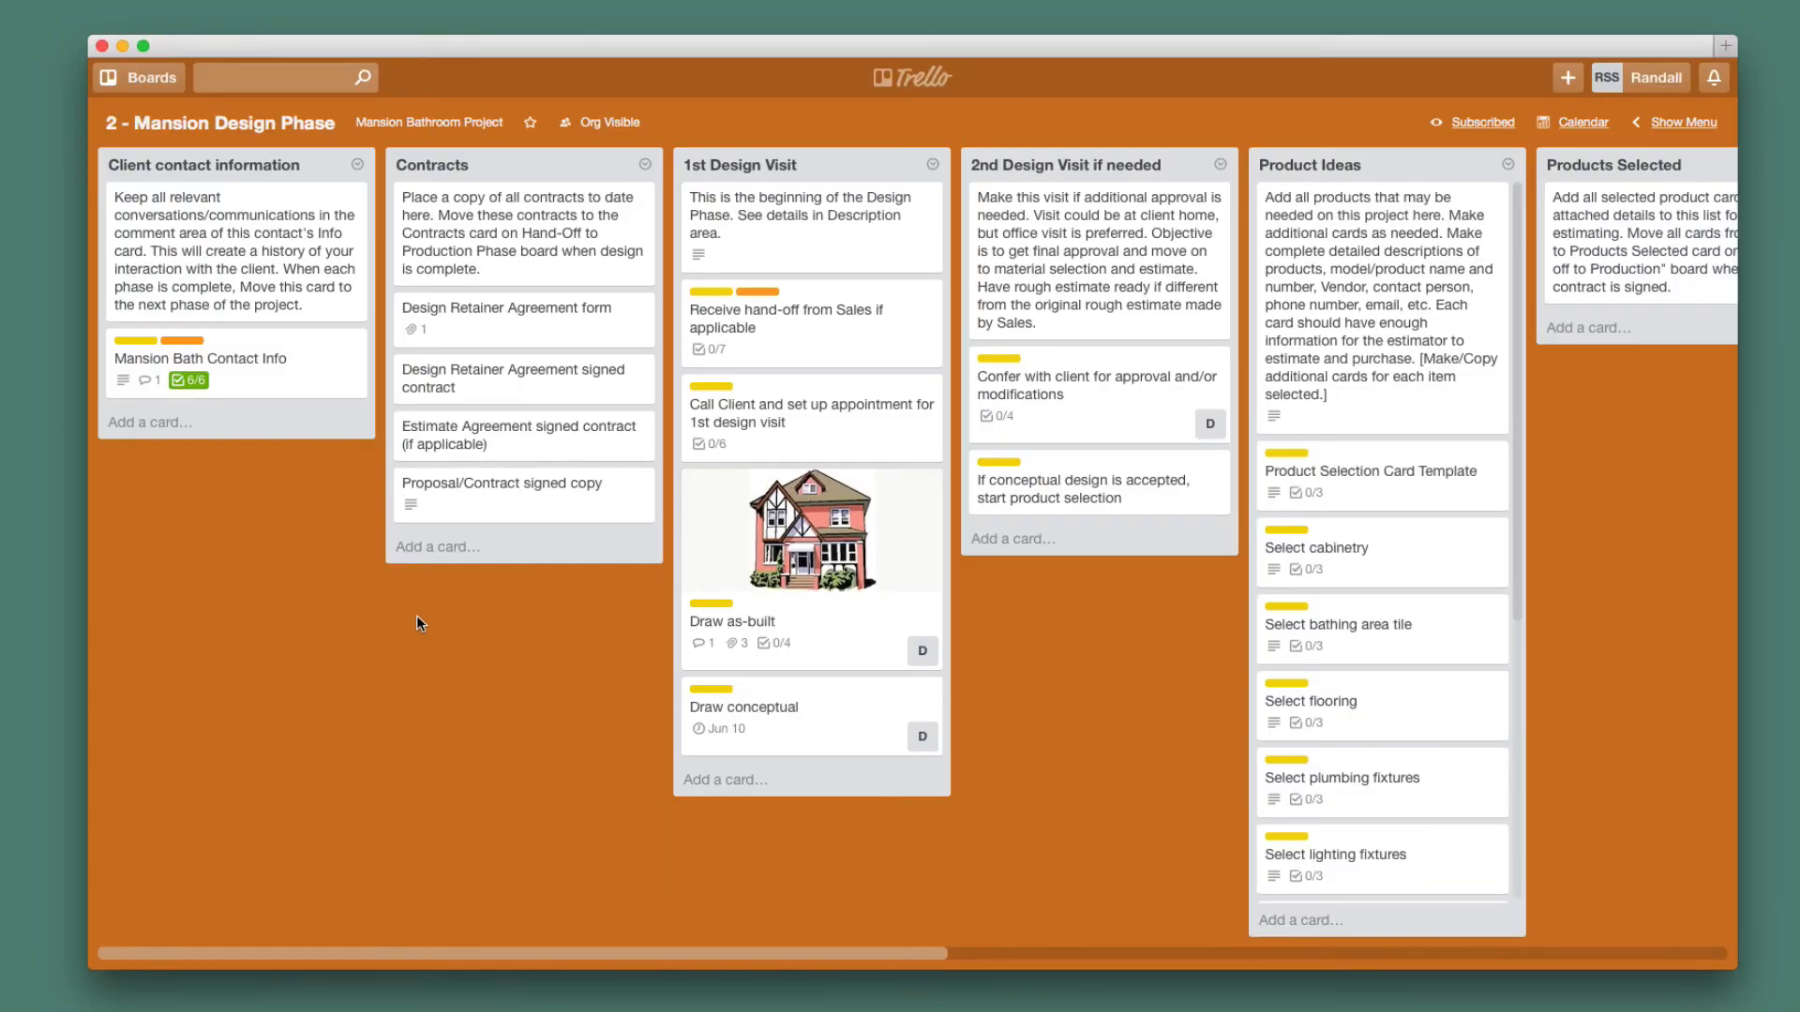
Archive the Mansion Bath Contact Info card and close its details.
click(264, 378)
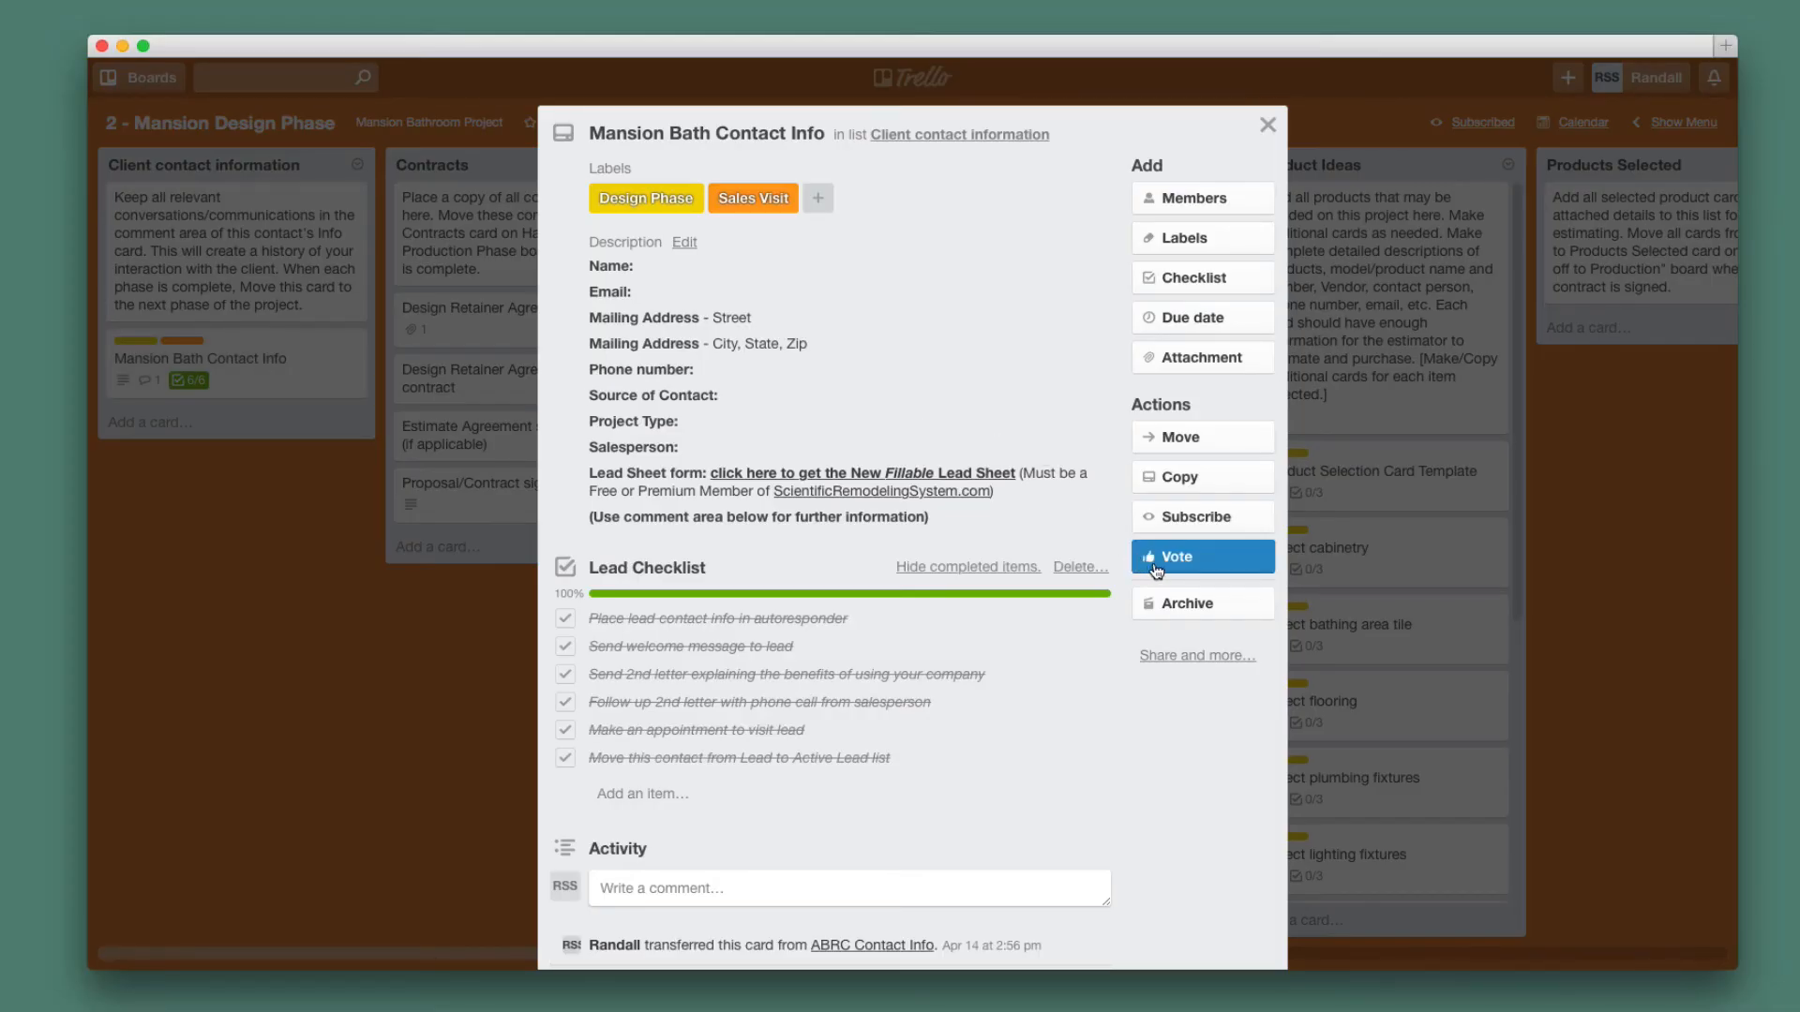
click(1197, 610)
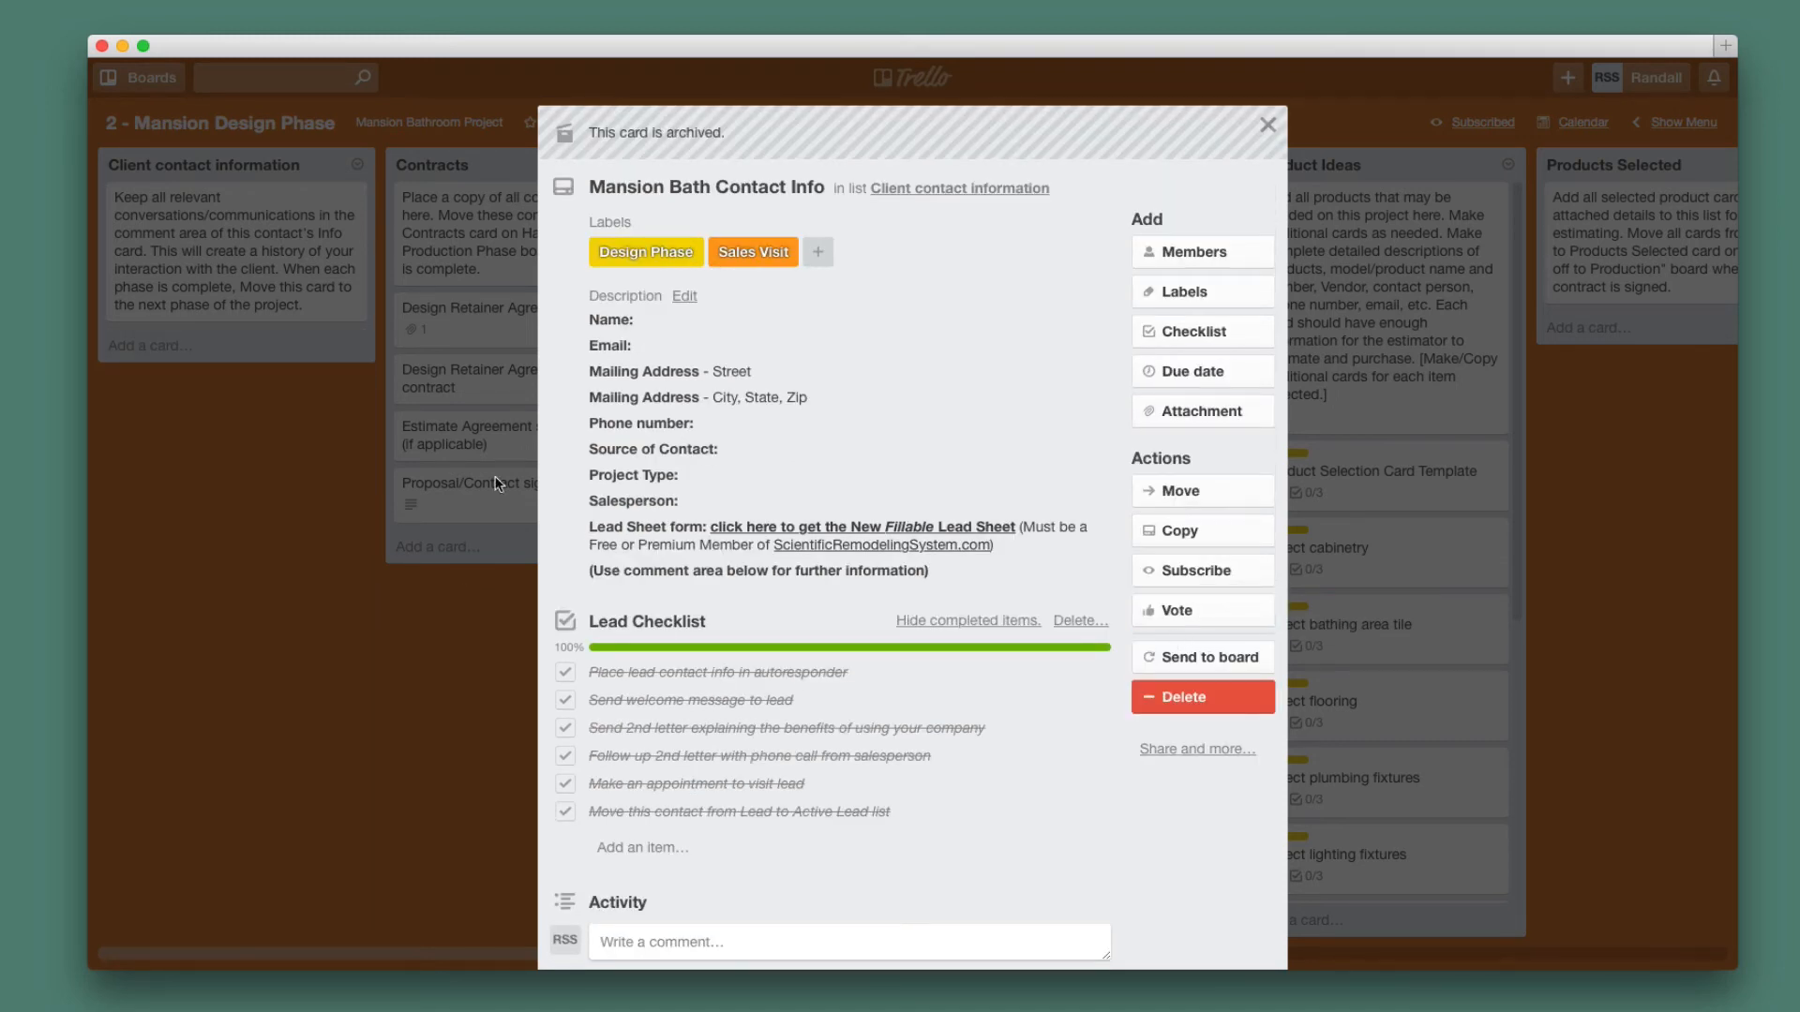
click(1267, 133)
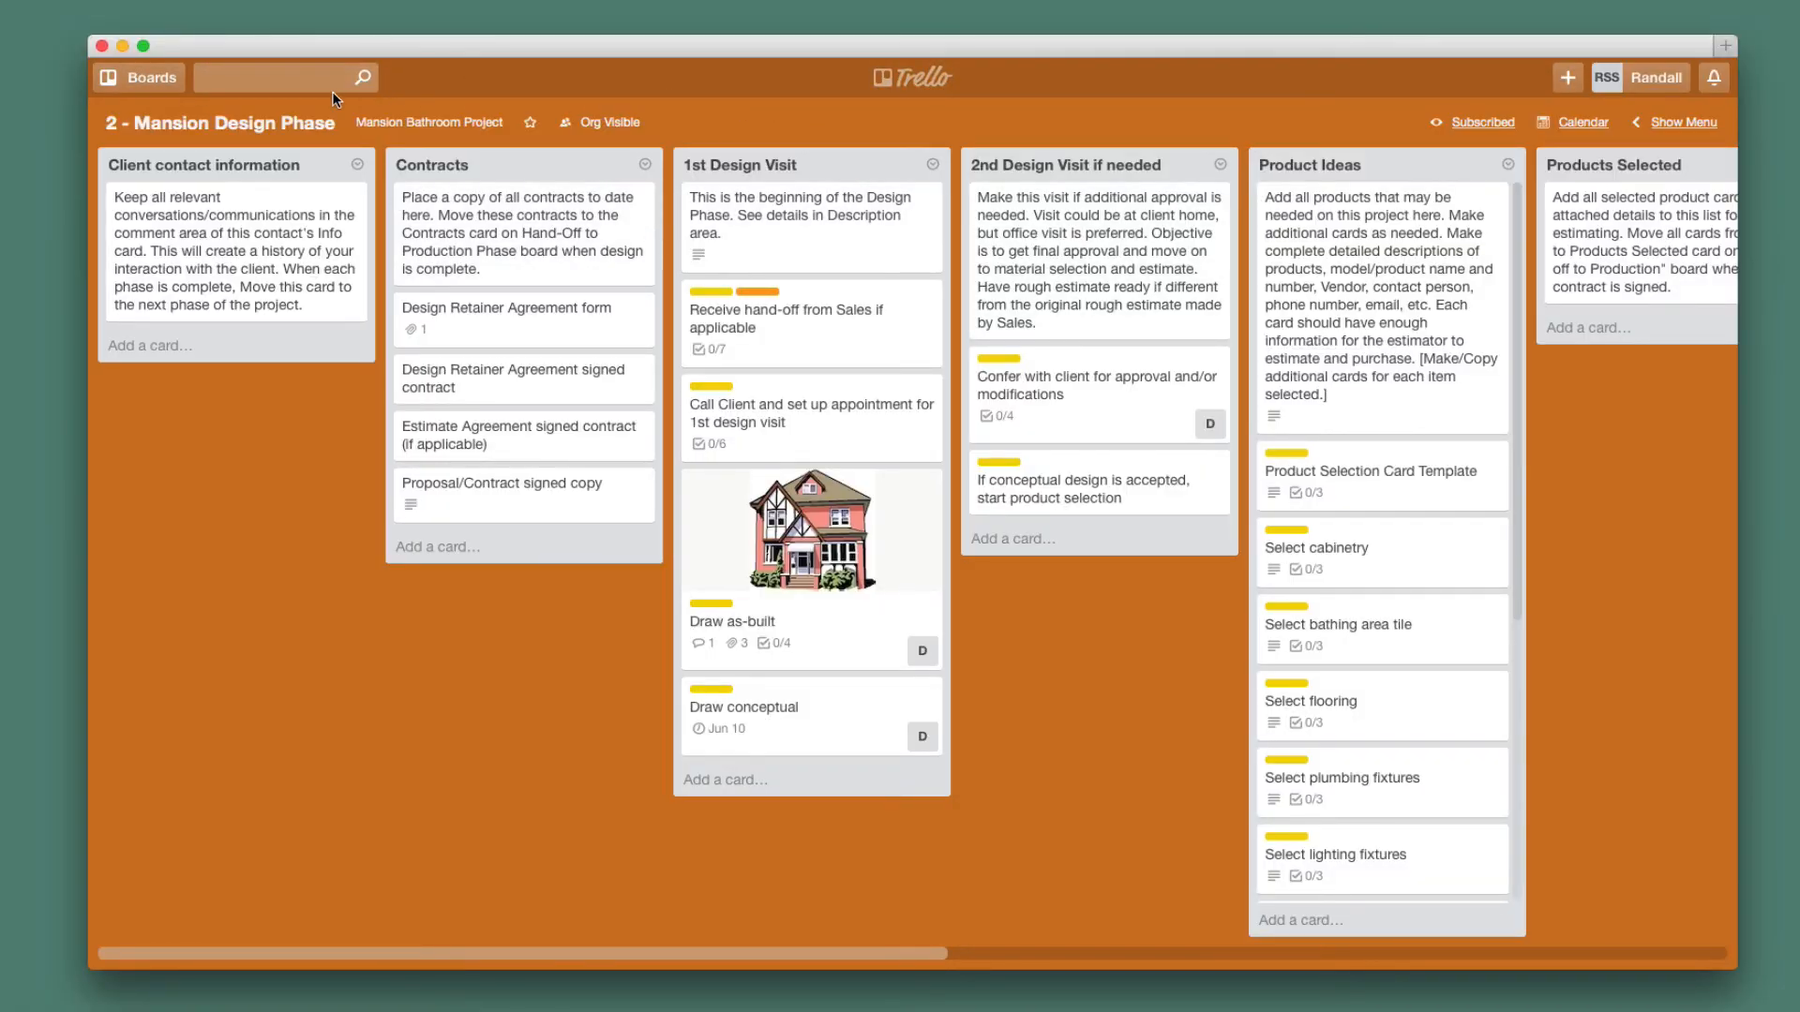
Switch to the 1 - Lead and Client Contact Info board and open the Mansion contact info card.
click(133, 75)
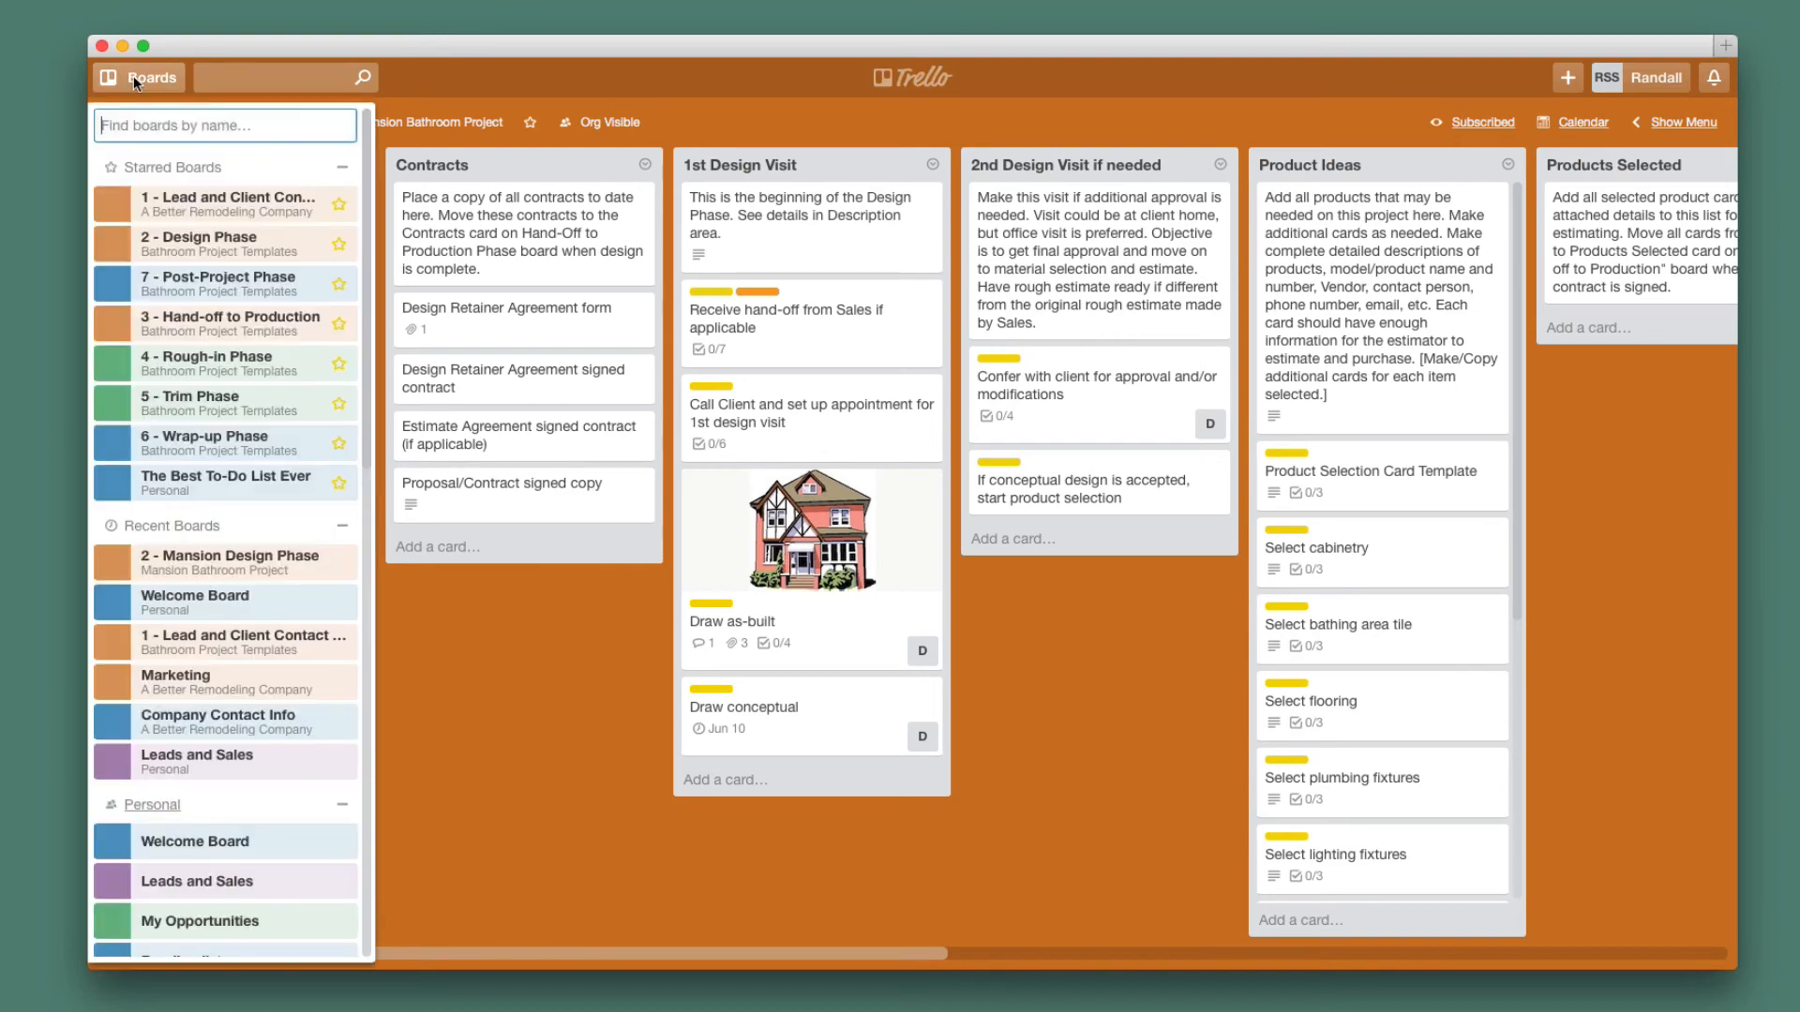
click(218, 210)
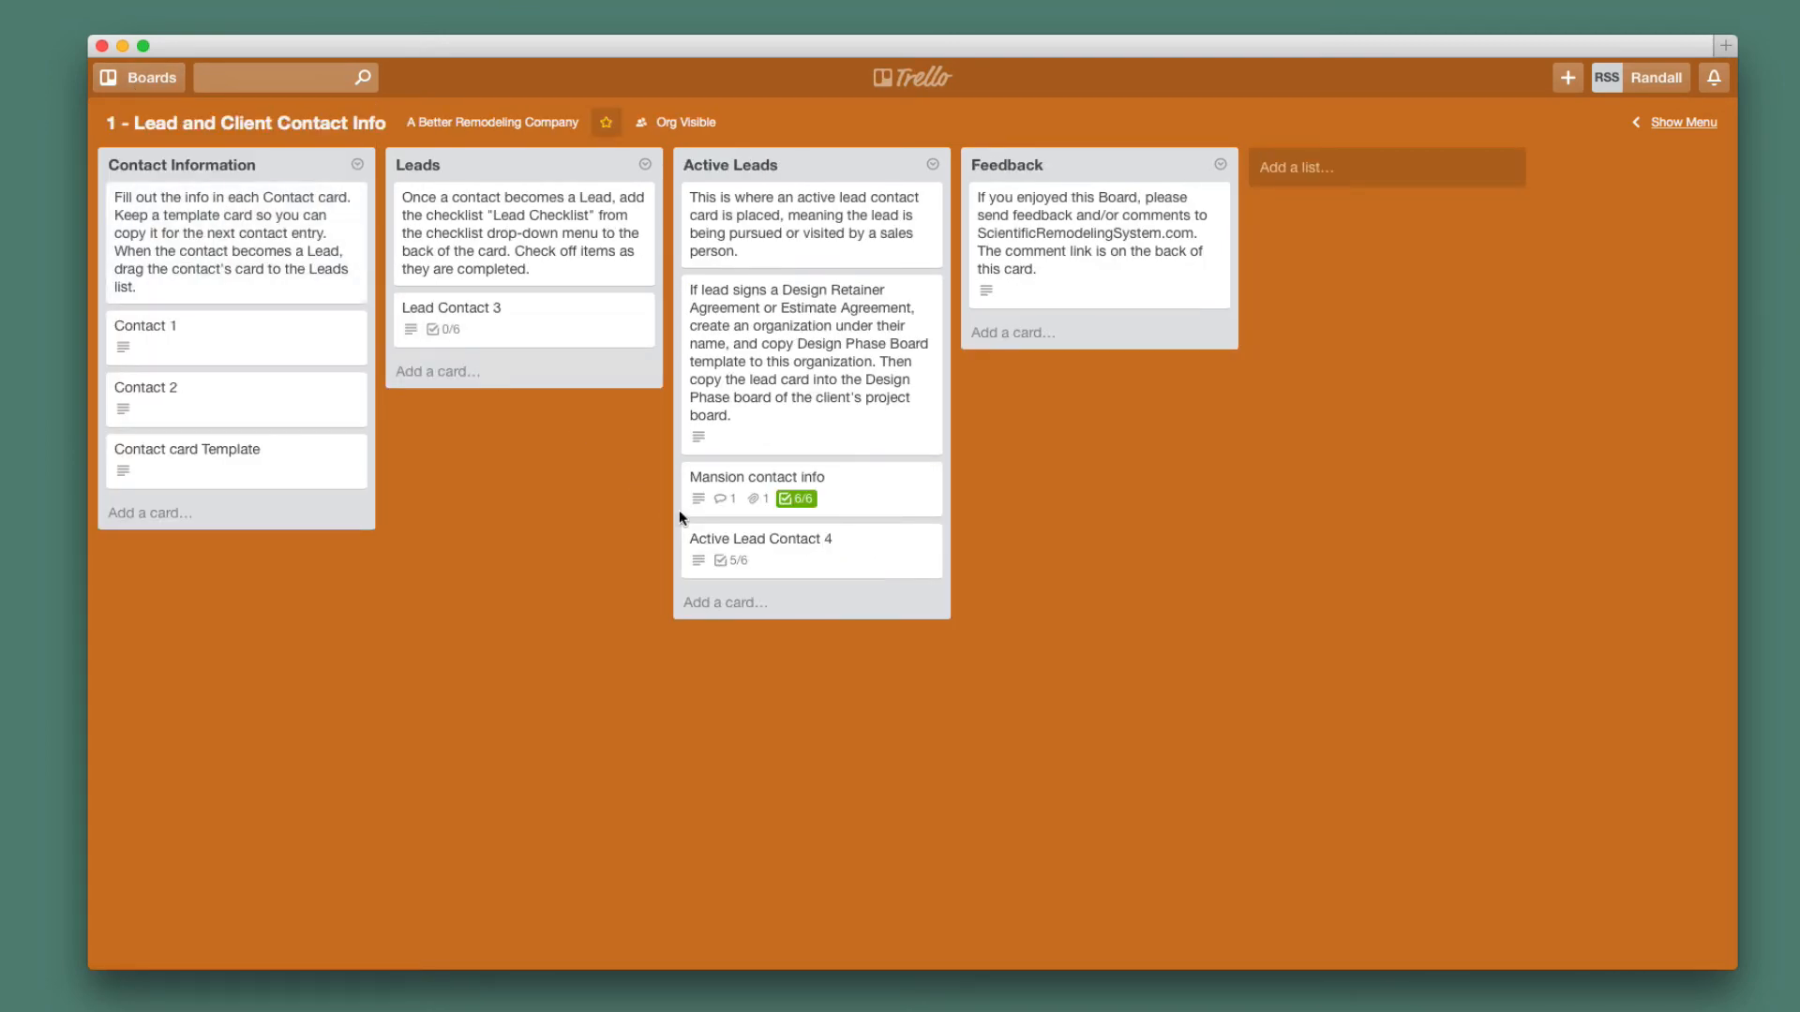
click(855, 500)
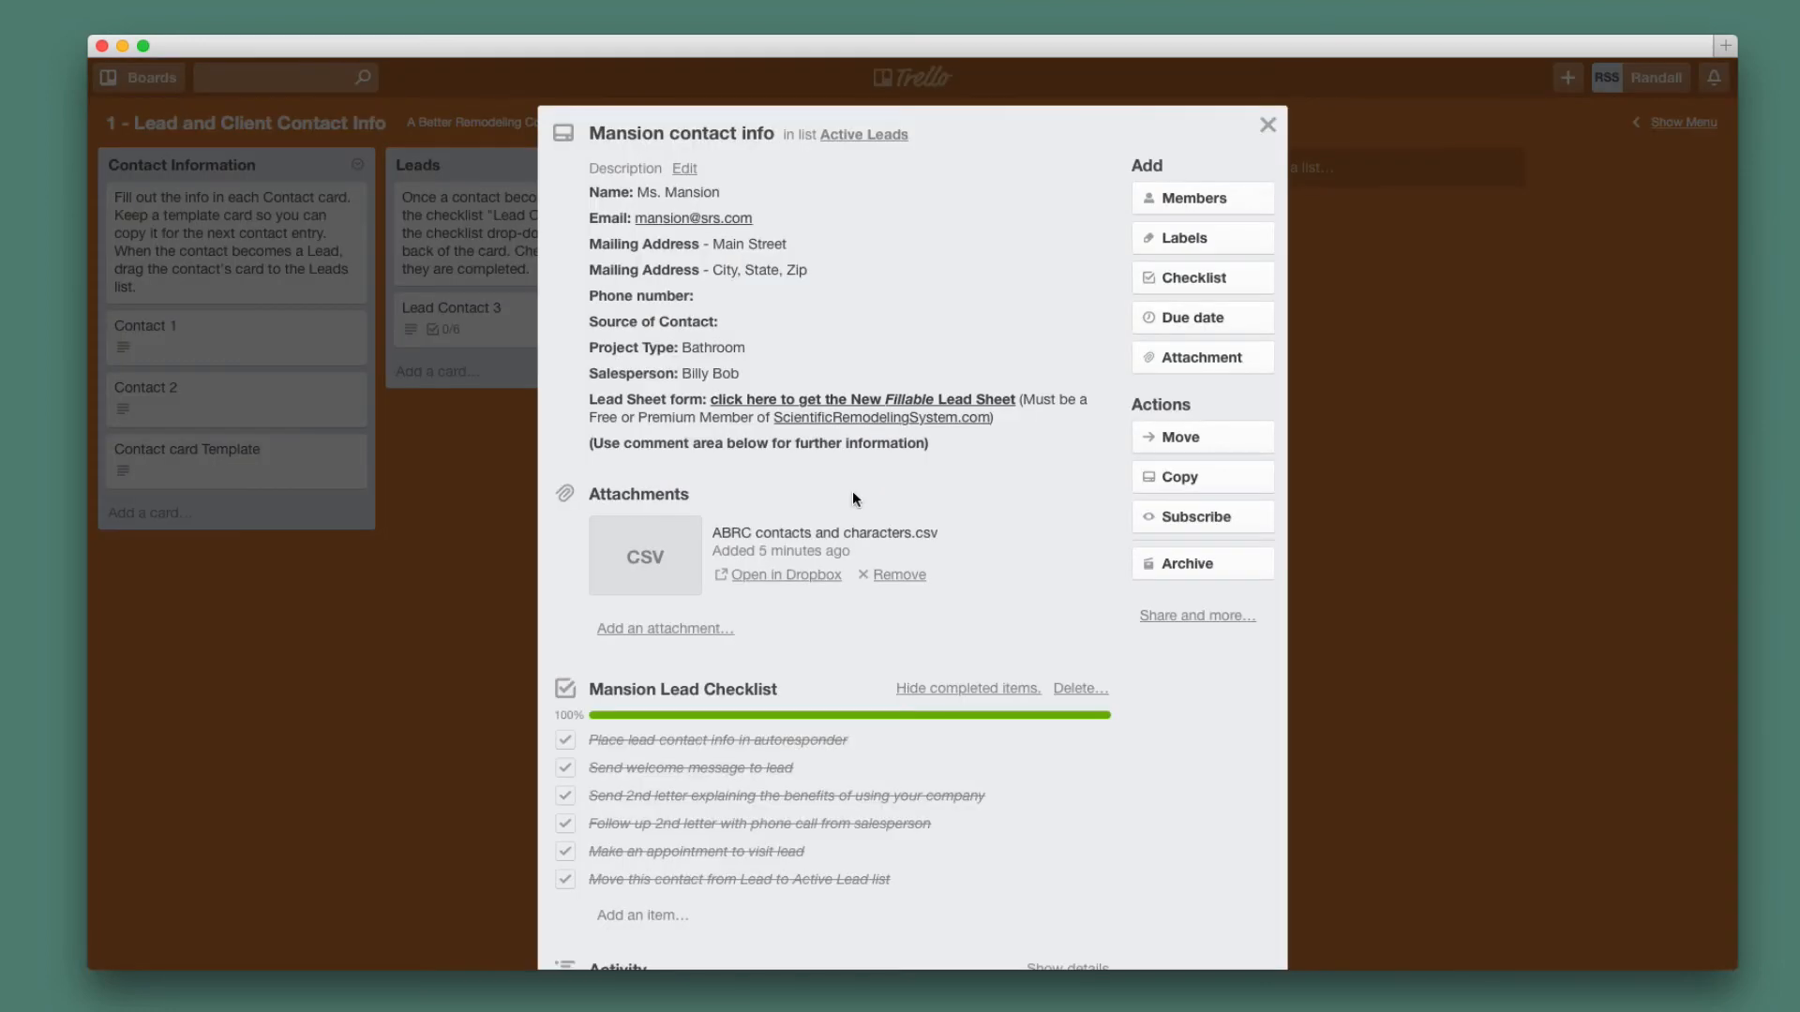
Move the card to the Client contact information list on 2 - Mansion Design Phase.
click(1204, 444)
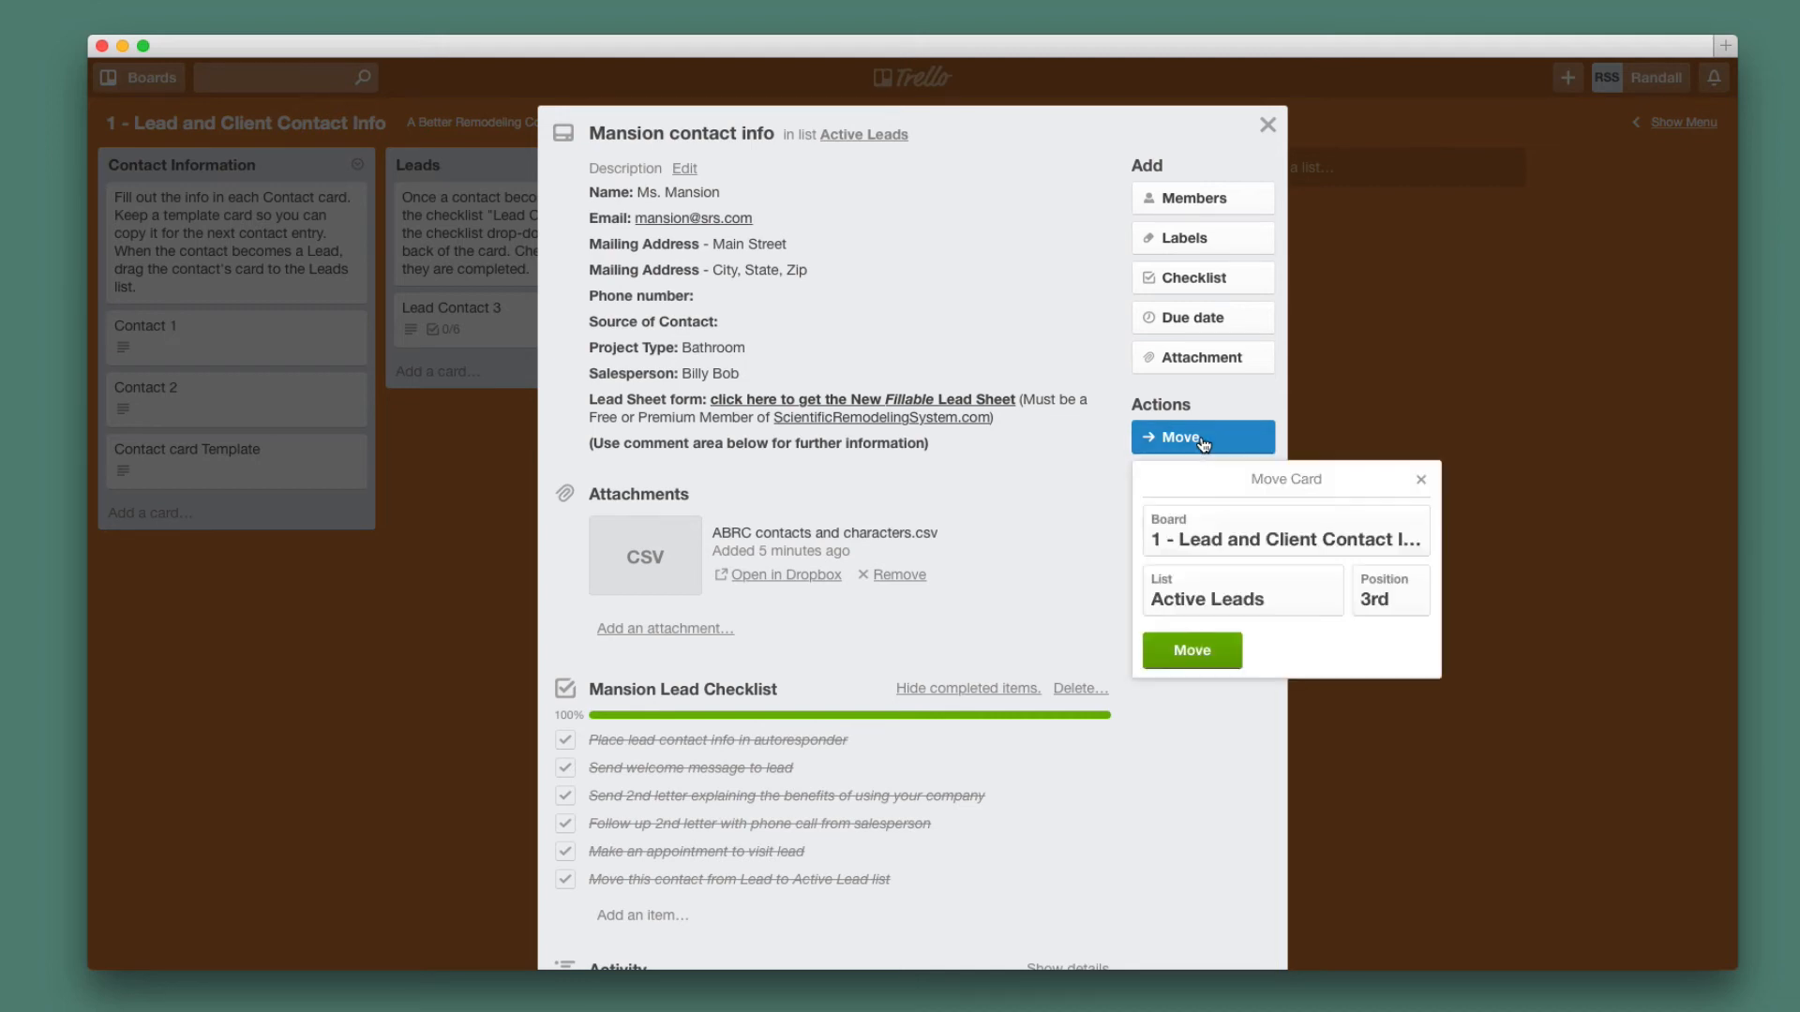
click(1240, 541)
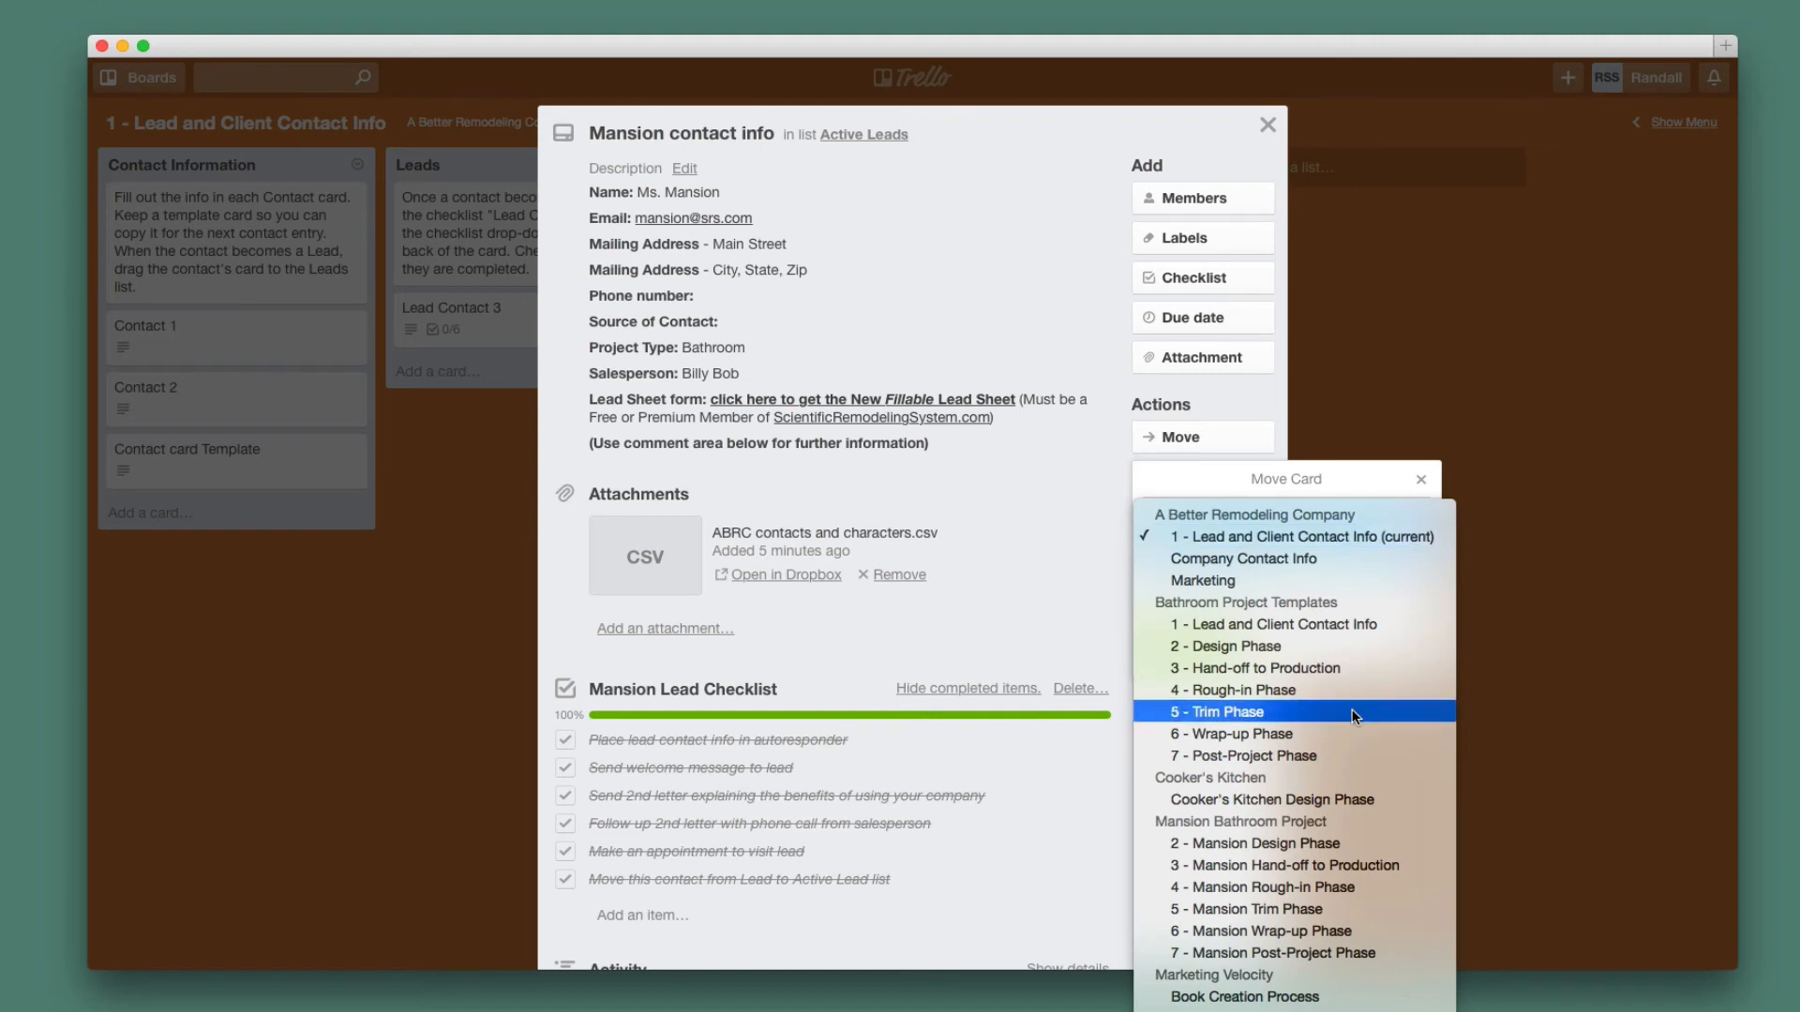
scroll(1352, 720, down, 2)
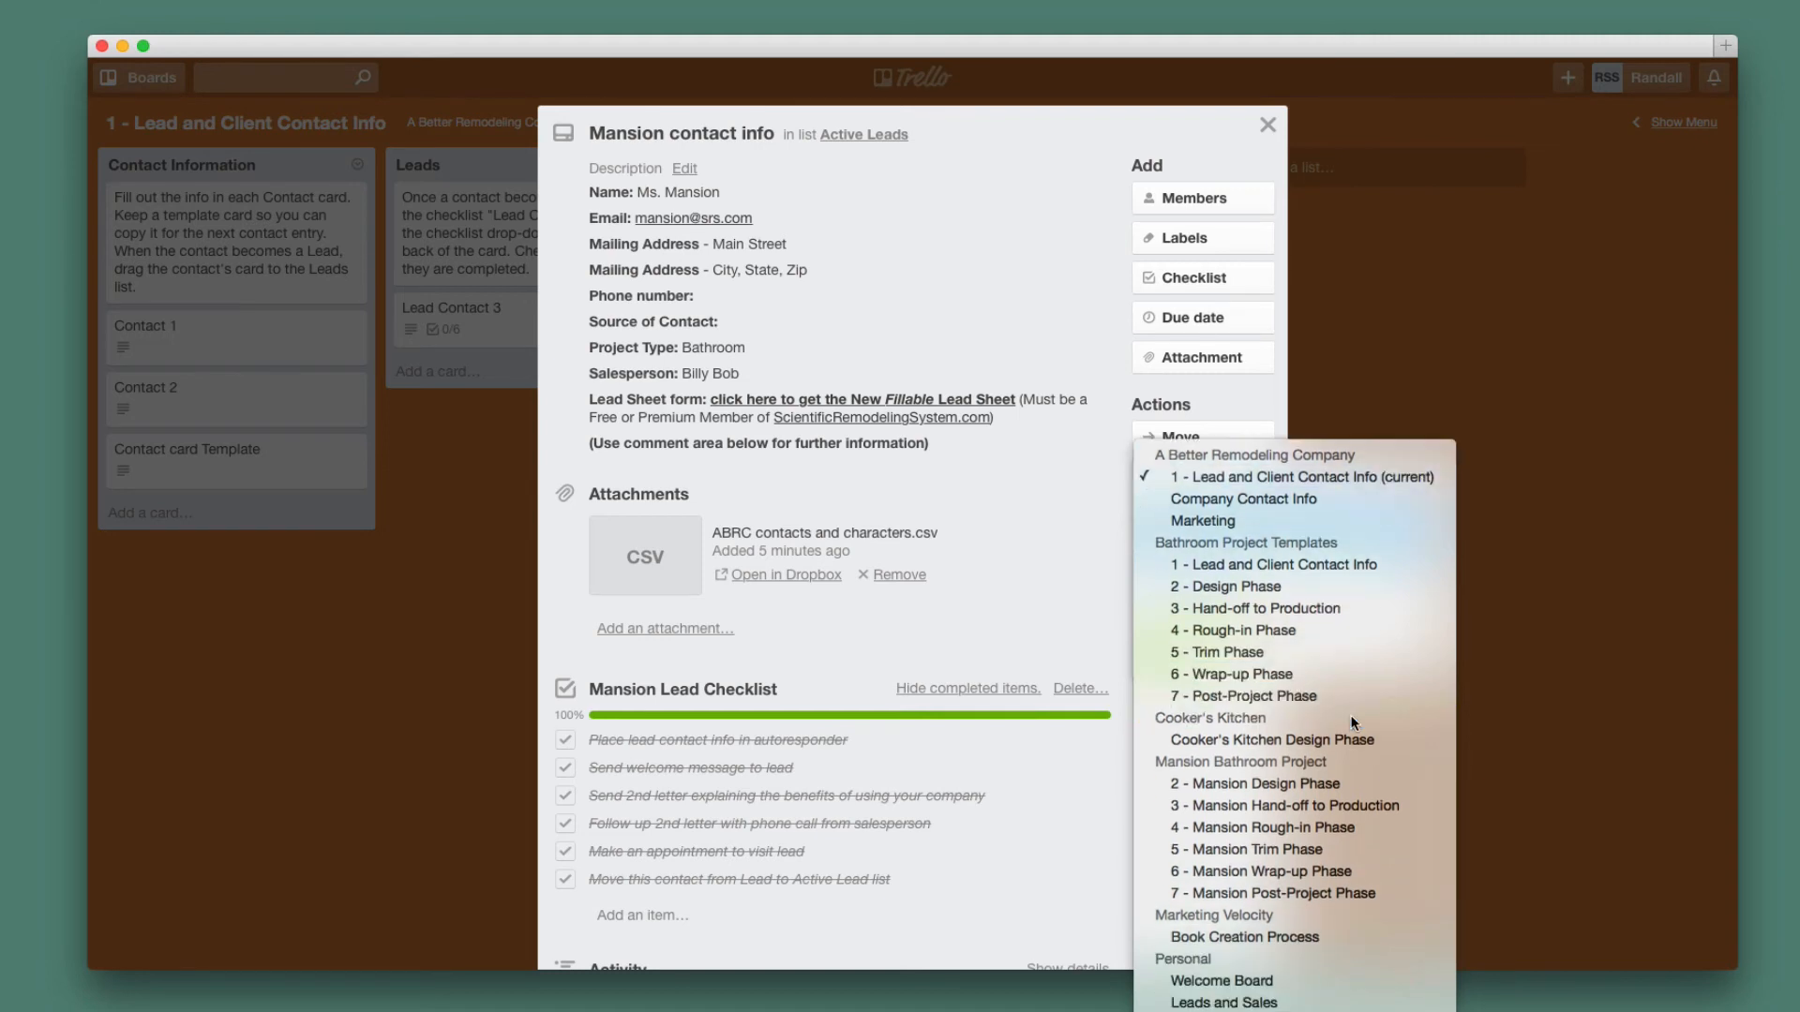
click(1303, 787)
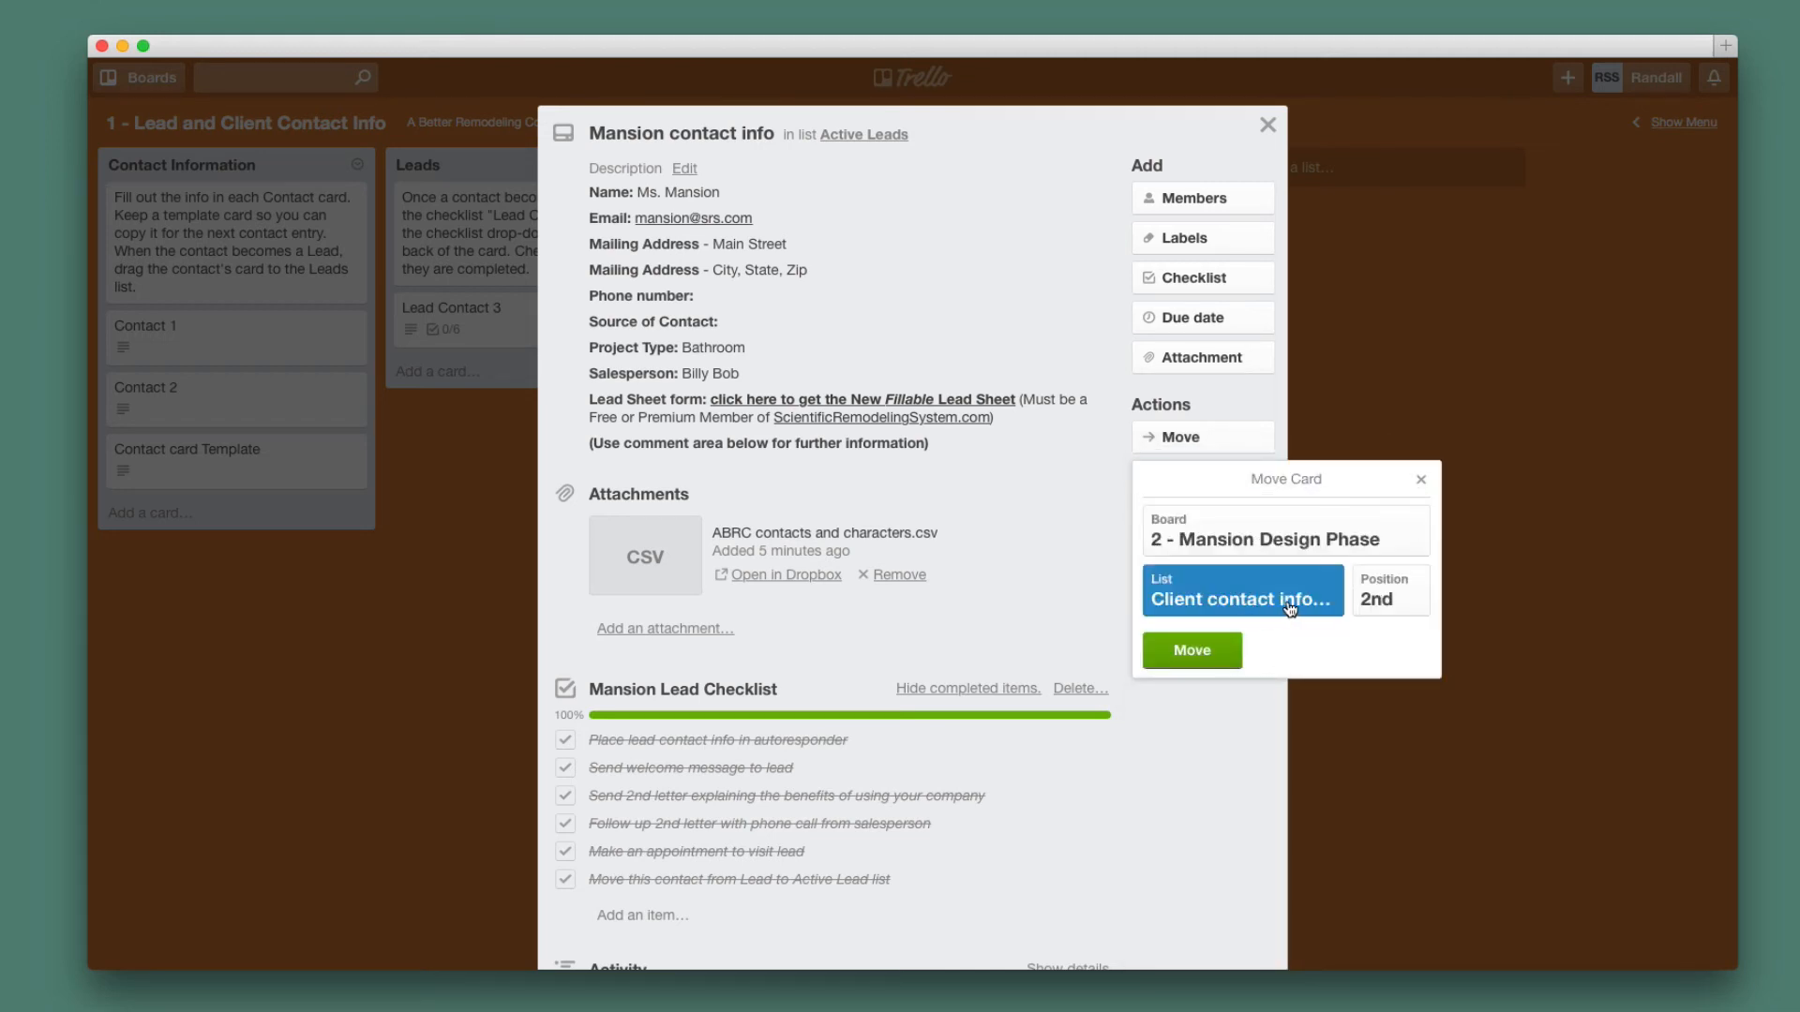
click(1290, 607)
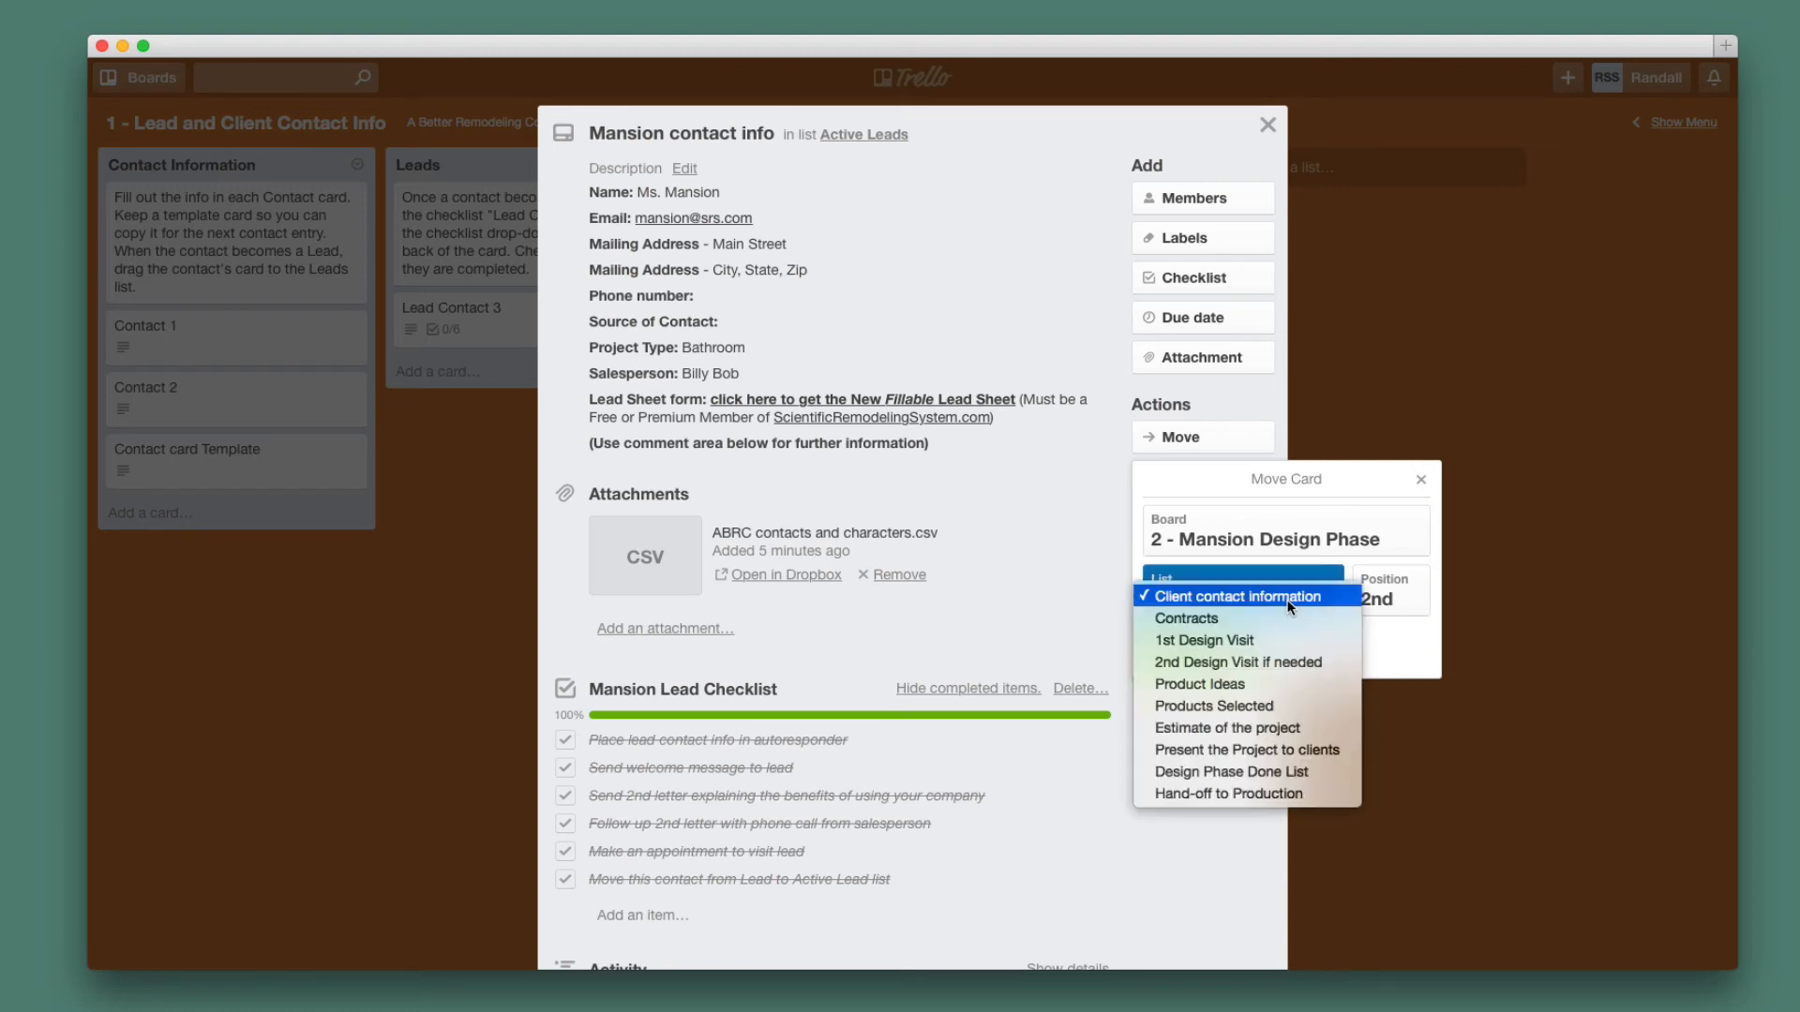
click(1289, 603)
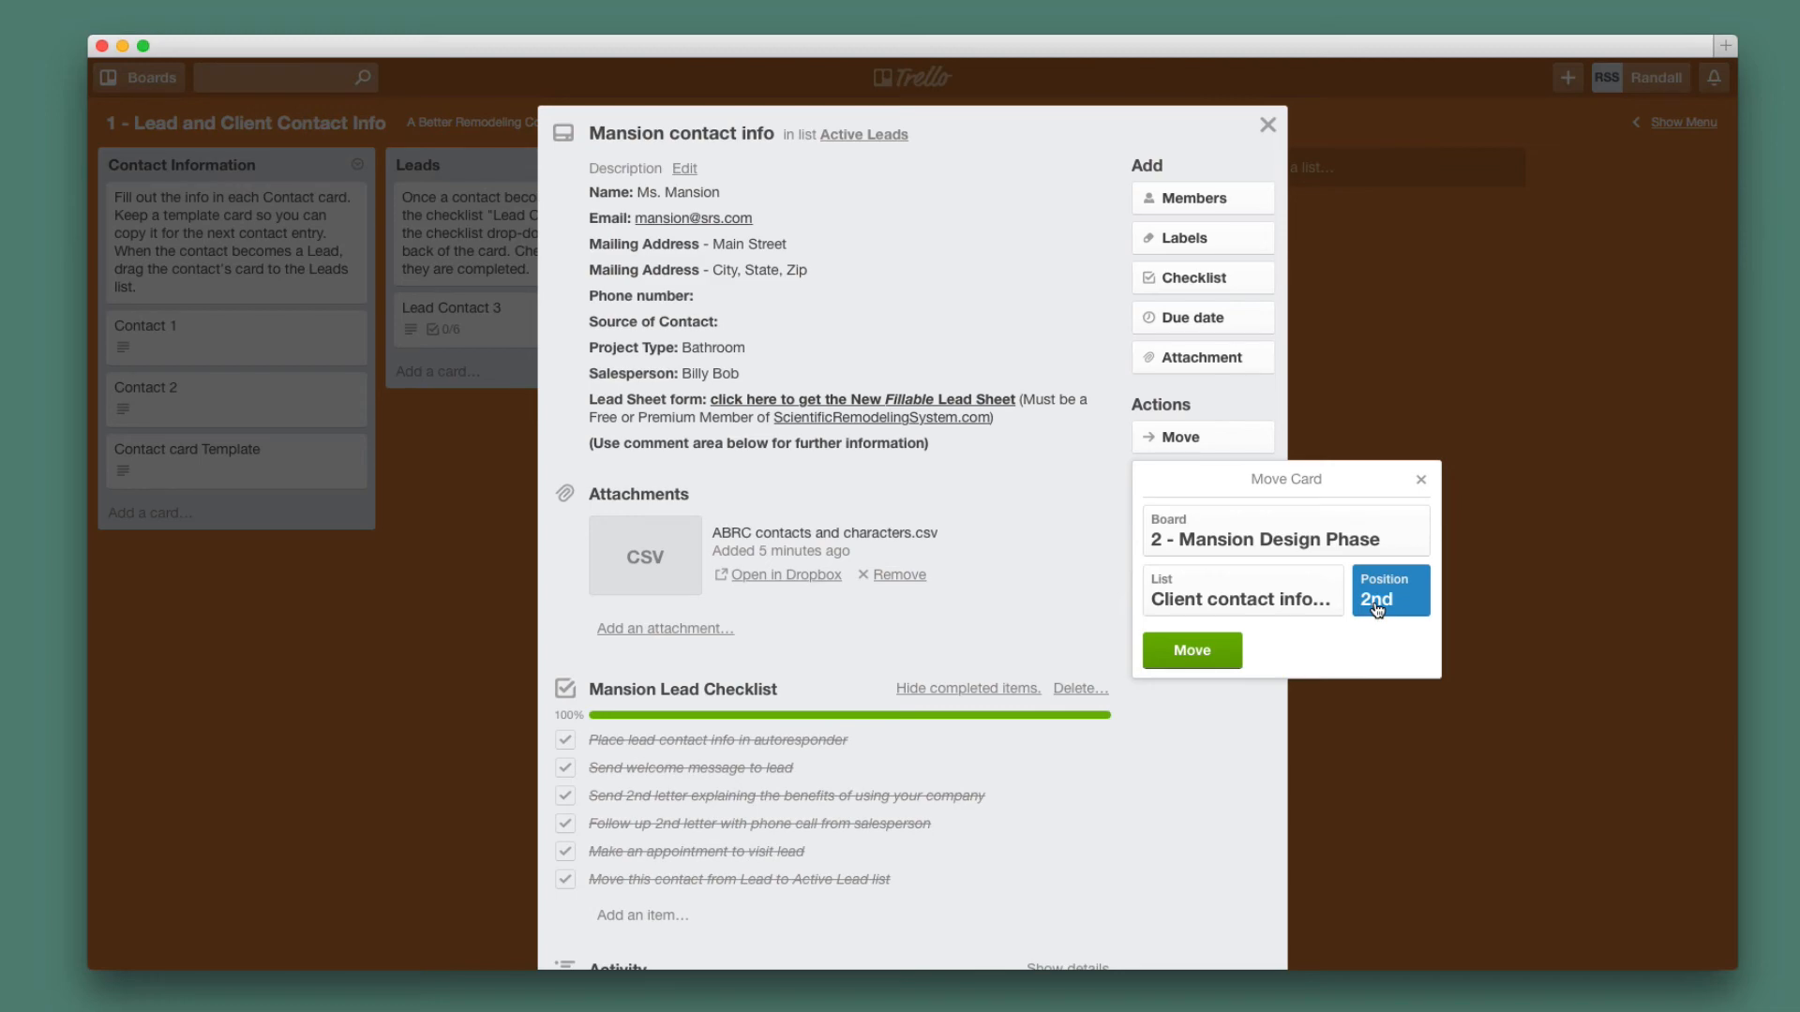
click(1185, 656)
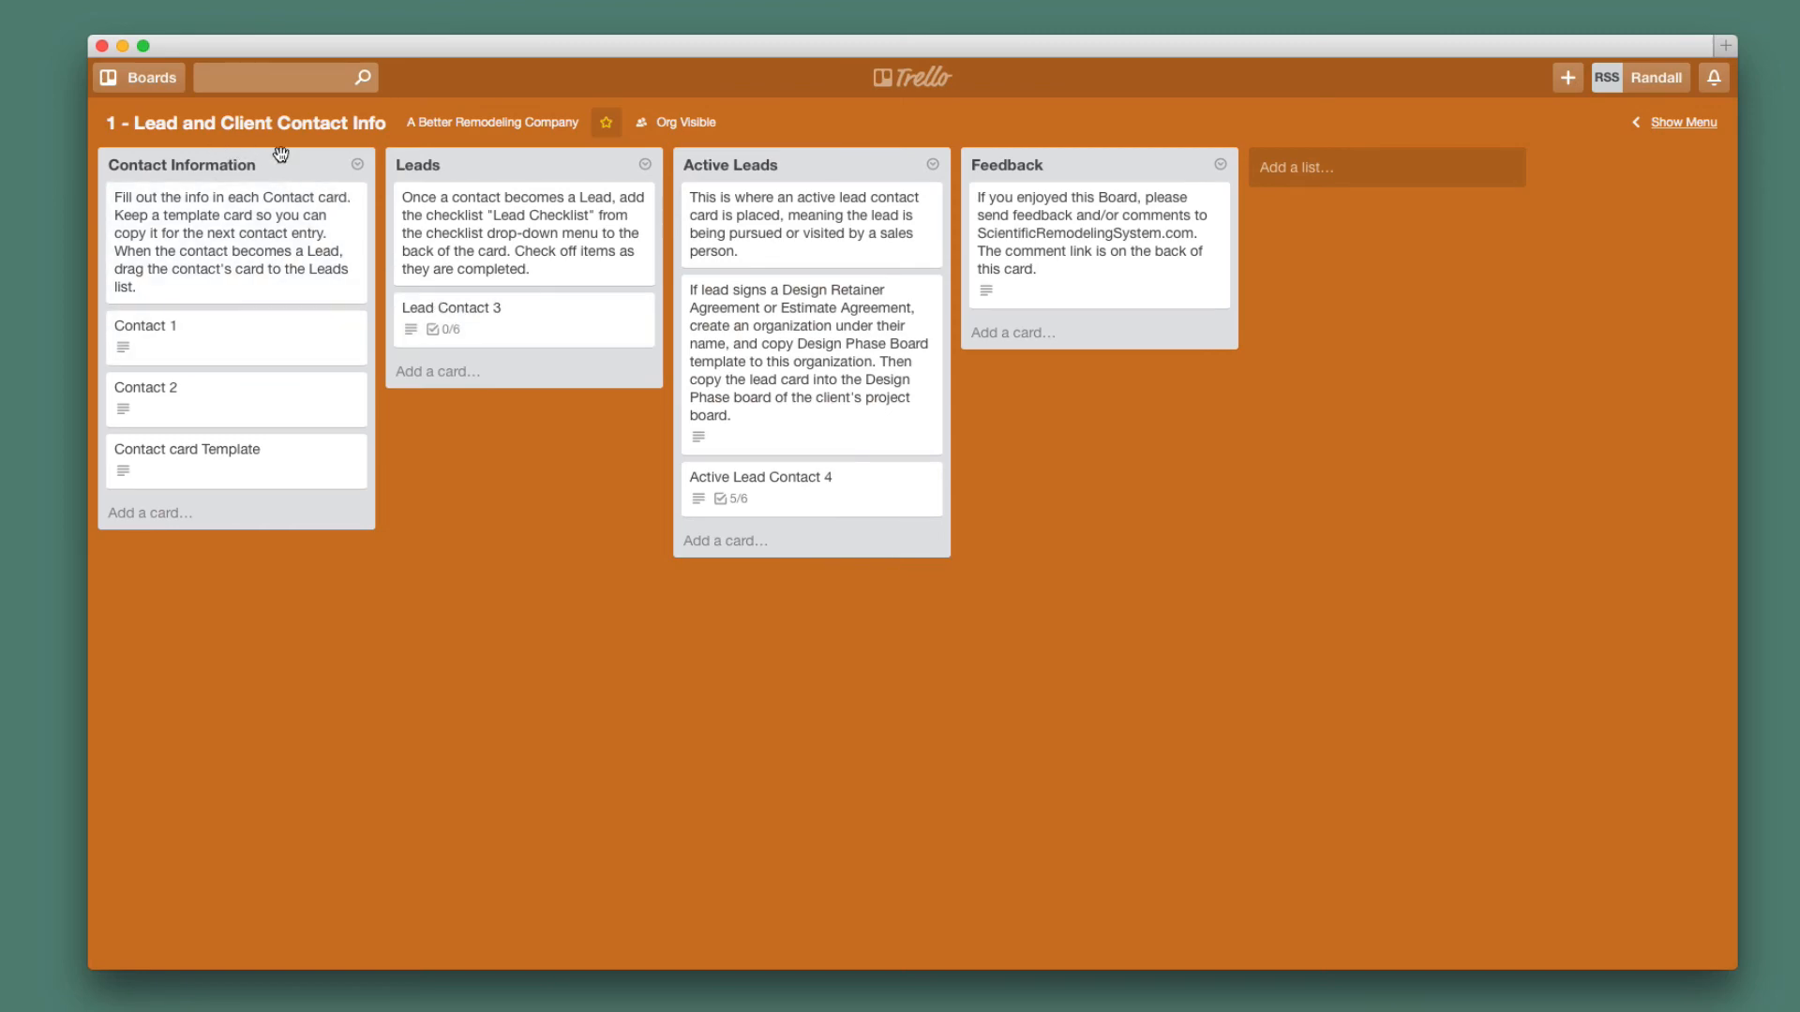
Open 2 - Mansion Design Phase and check the moved Mansion contact info card's details.
click(149, 80)
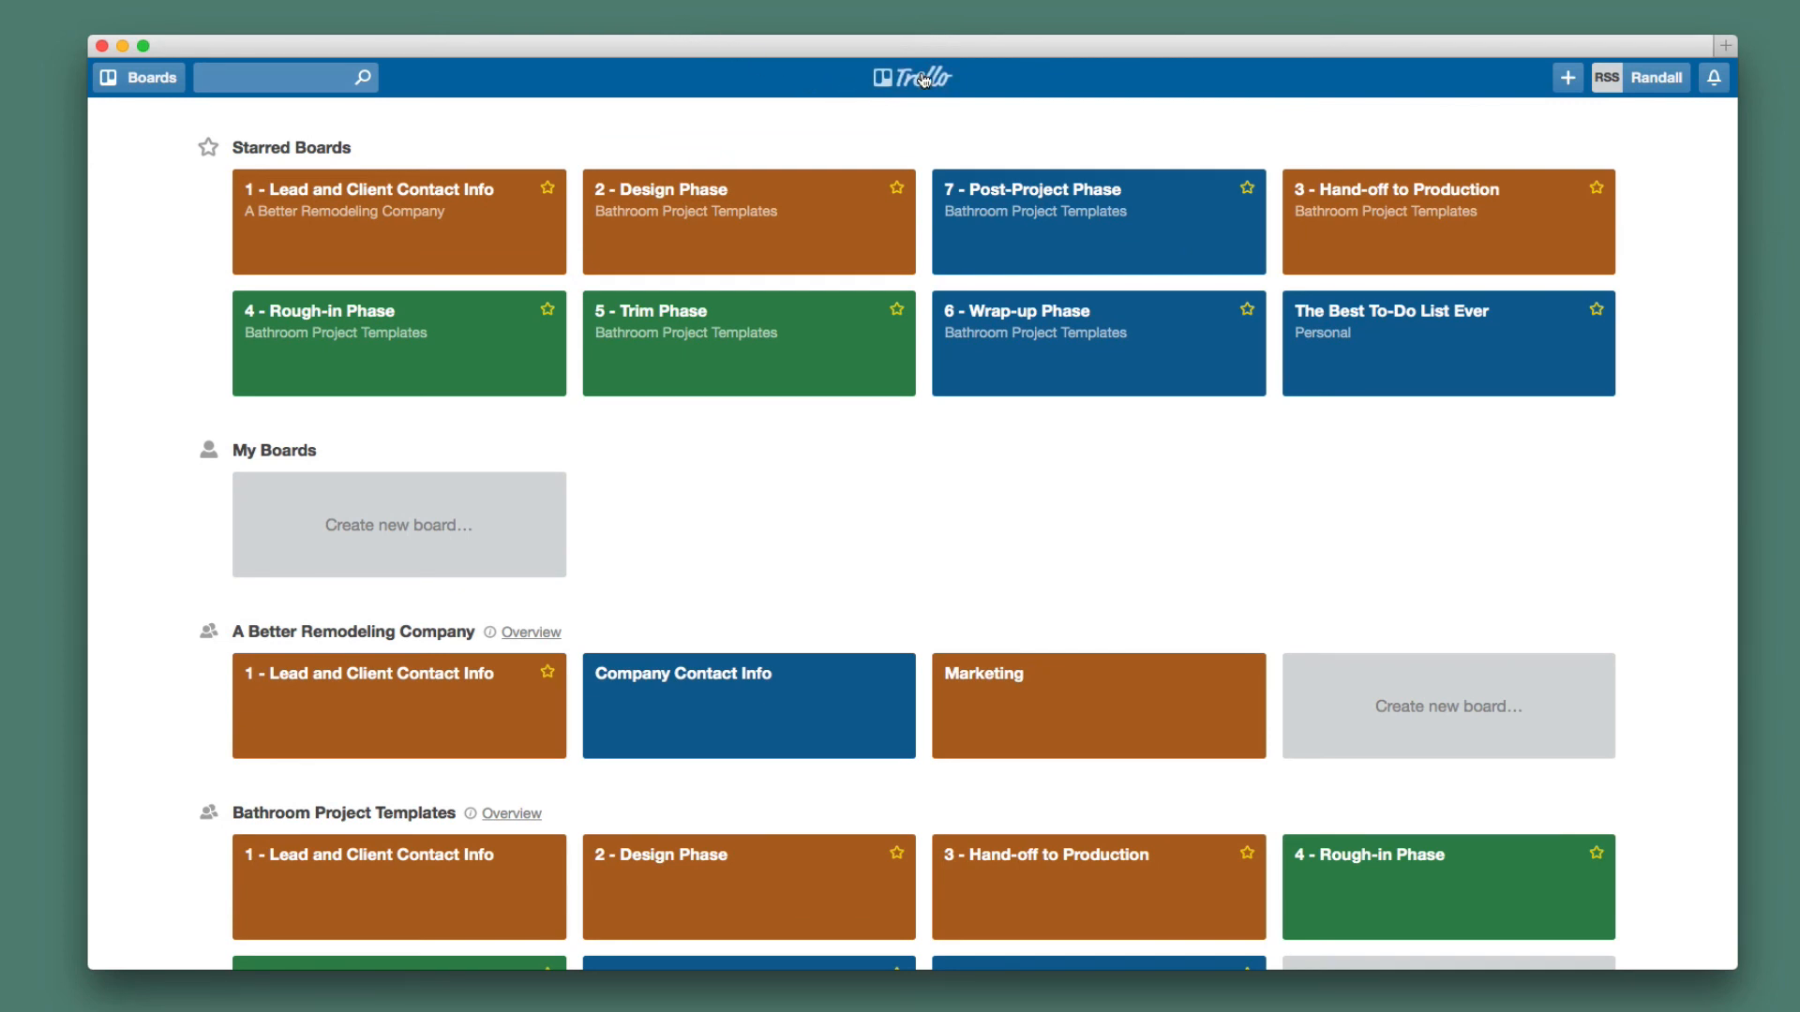
scroll(703, 220, down, 1)
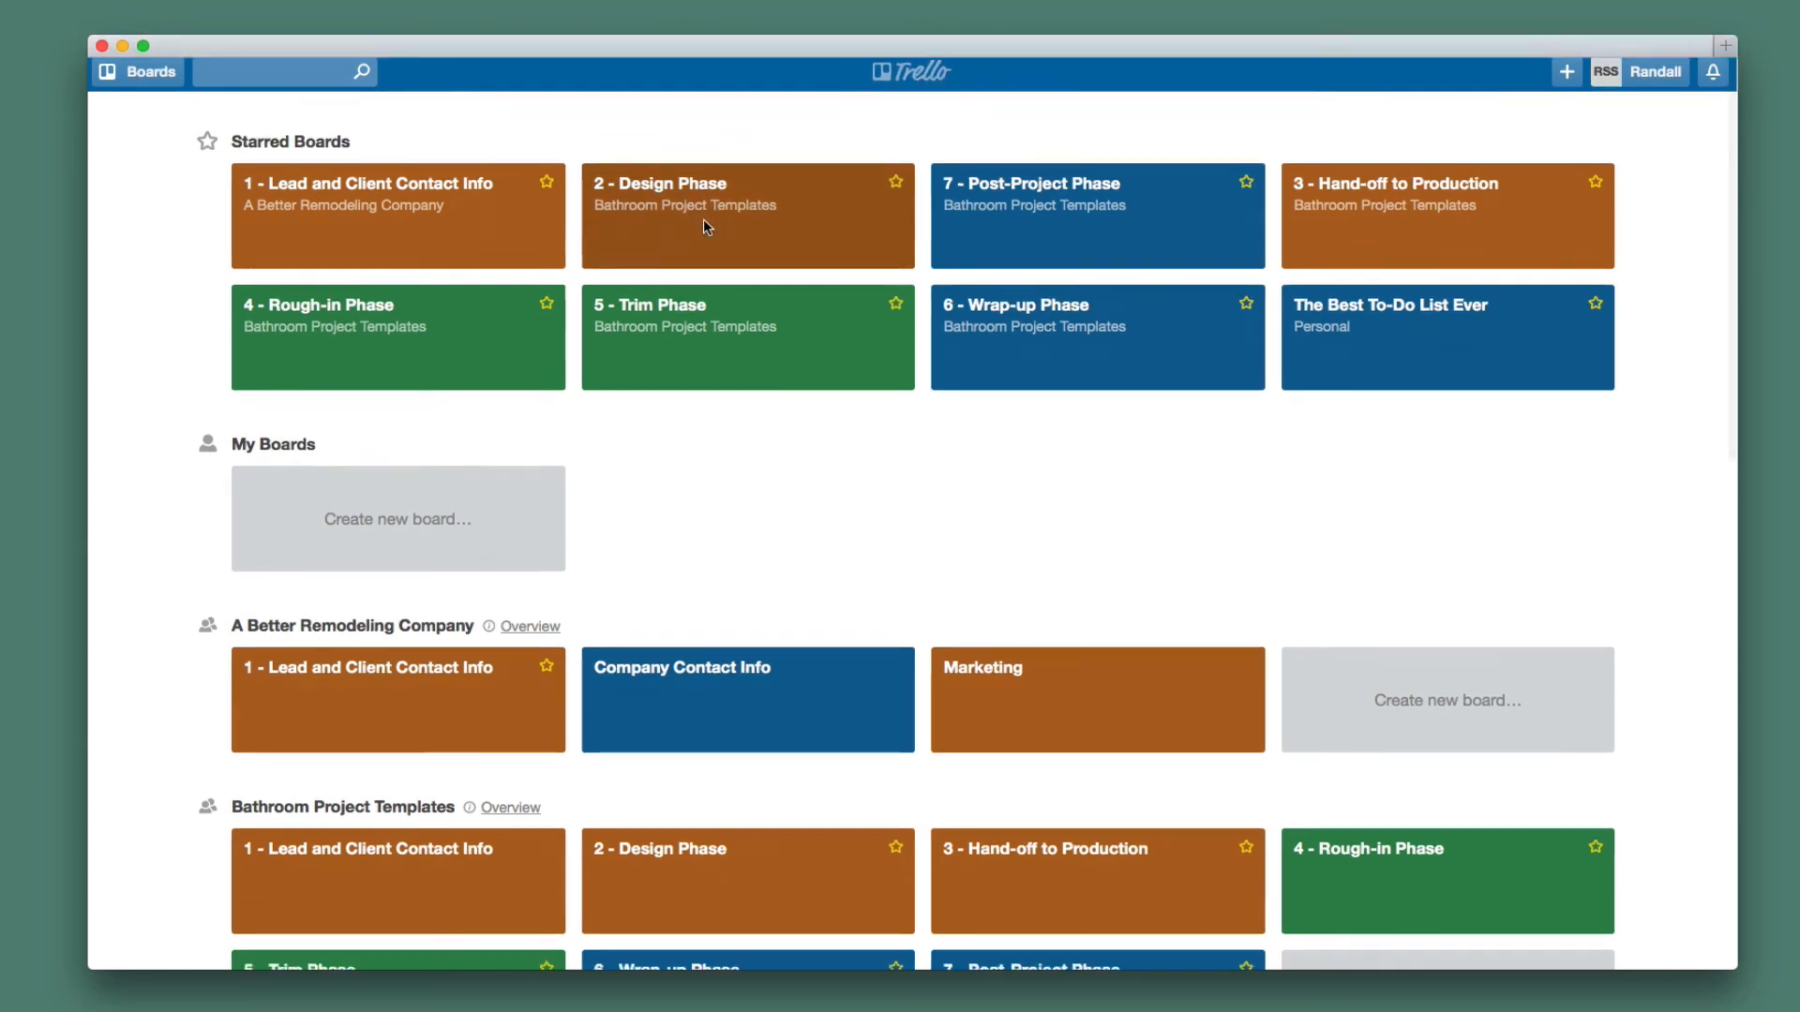
scroll(704, 222, down, 10)
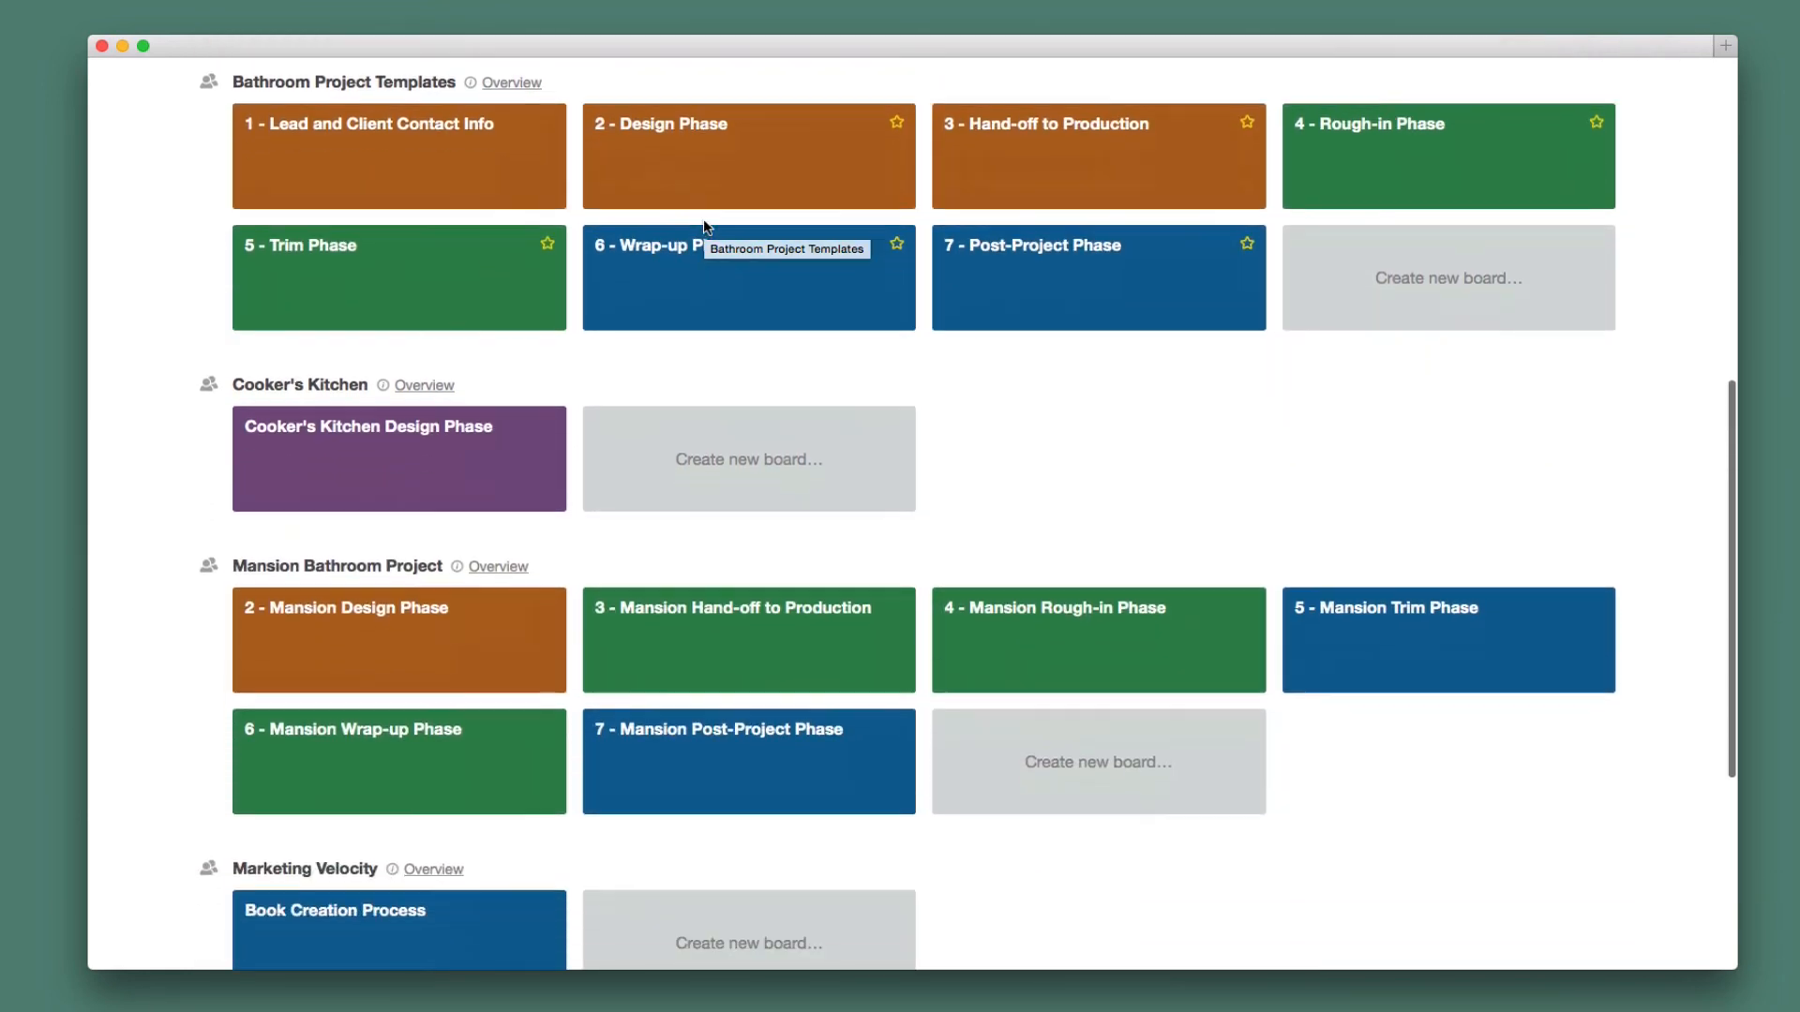
scroll(705, 226, down, 2)
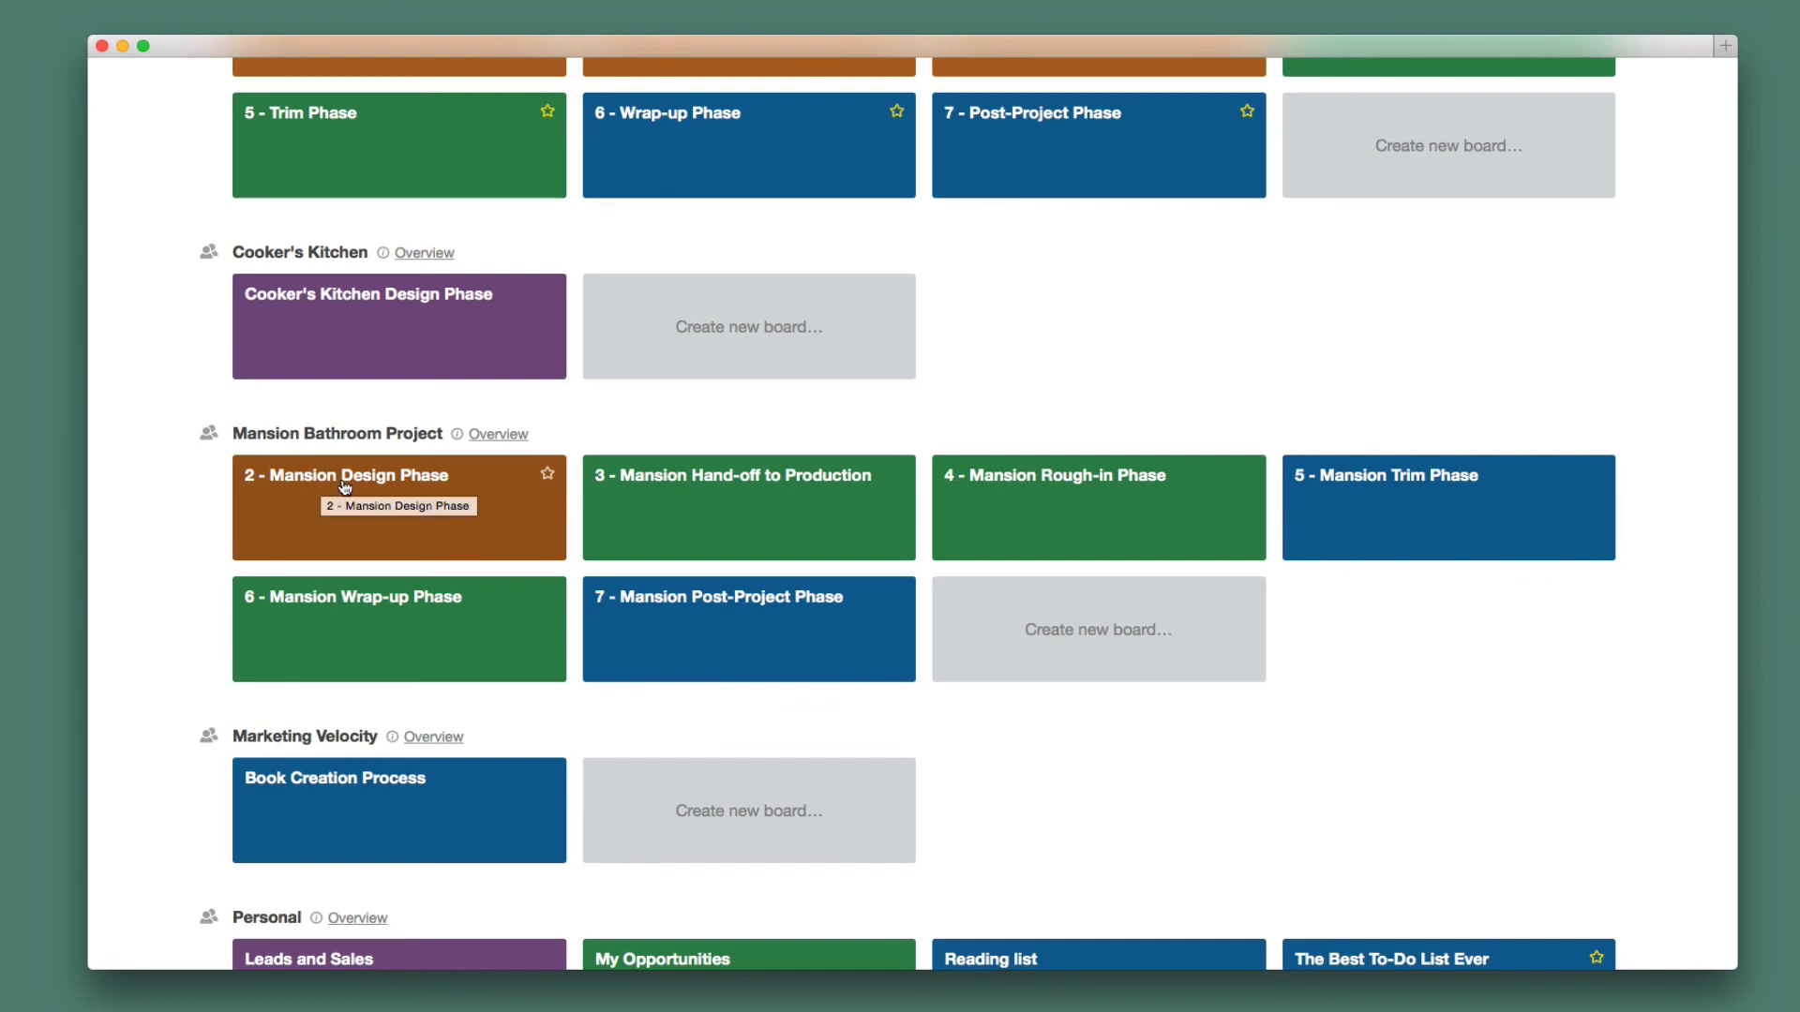
click(398, 494)
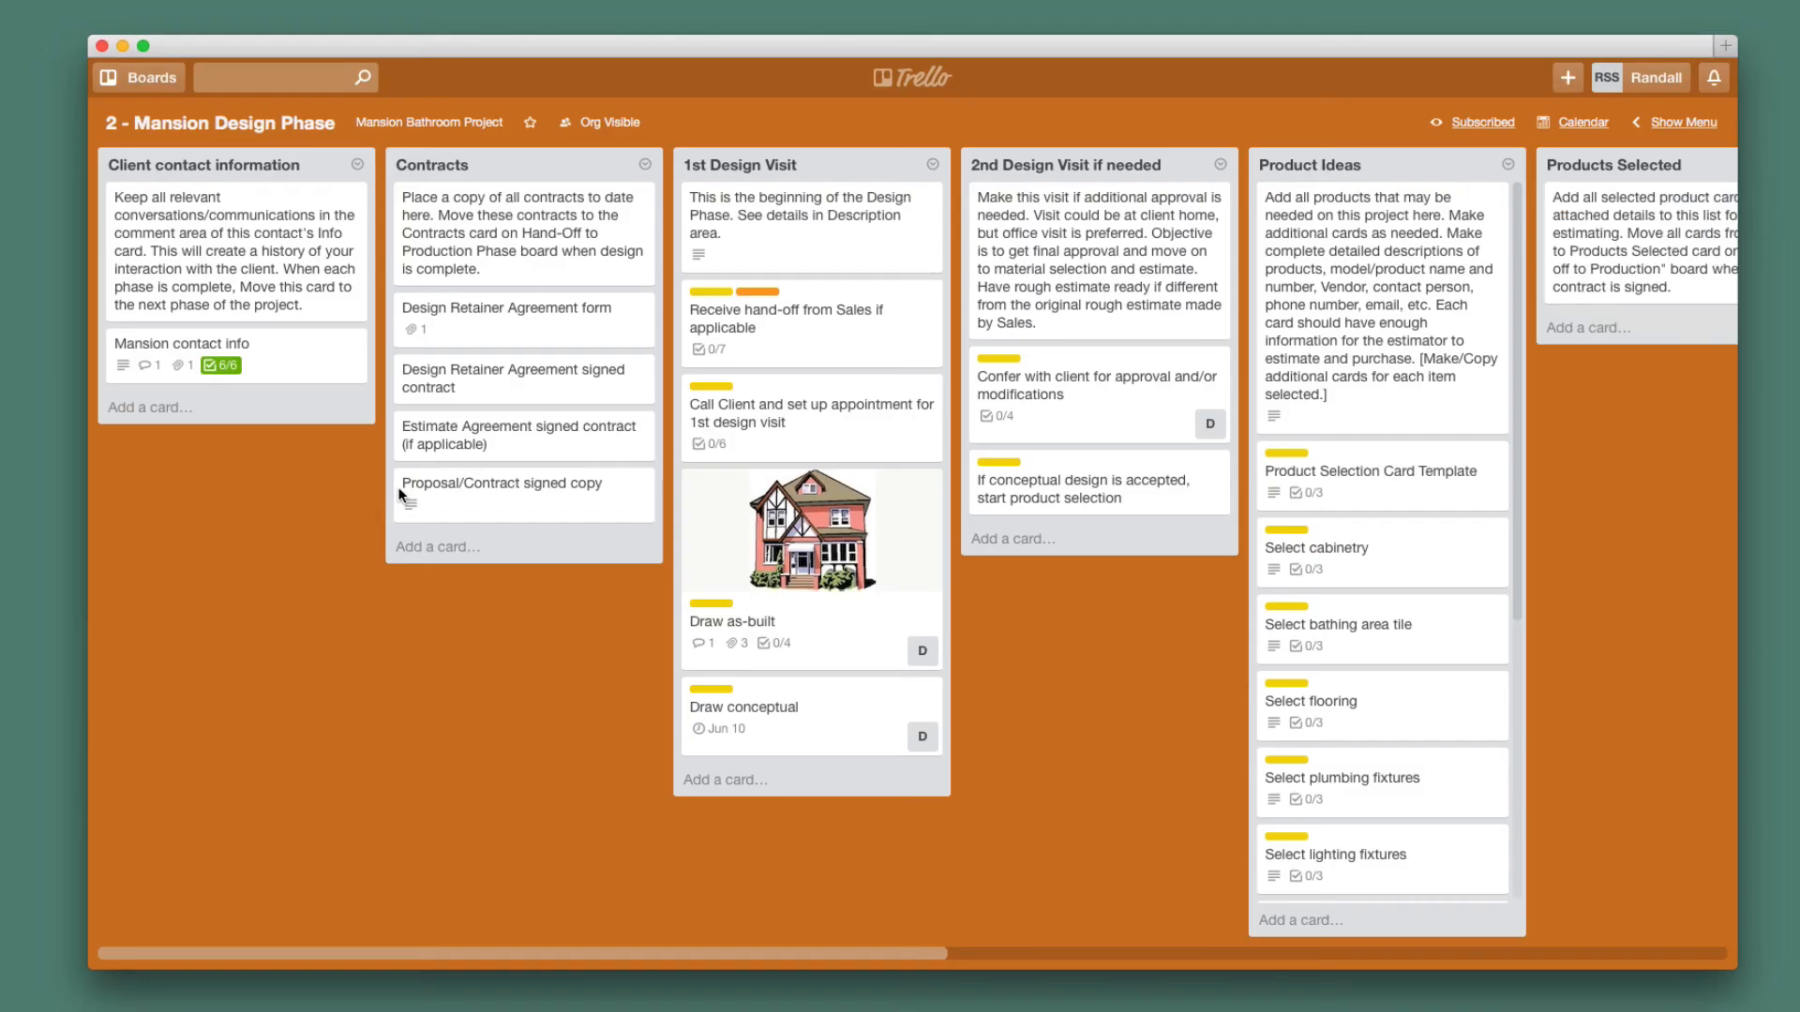
click(272, 350)
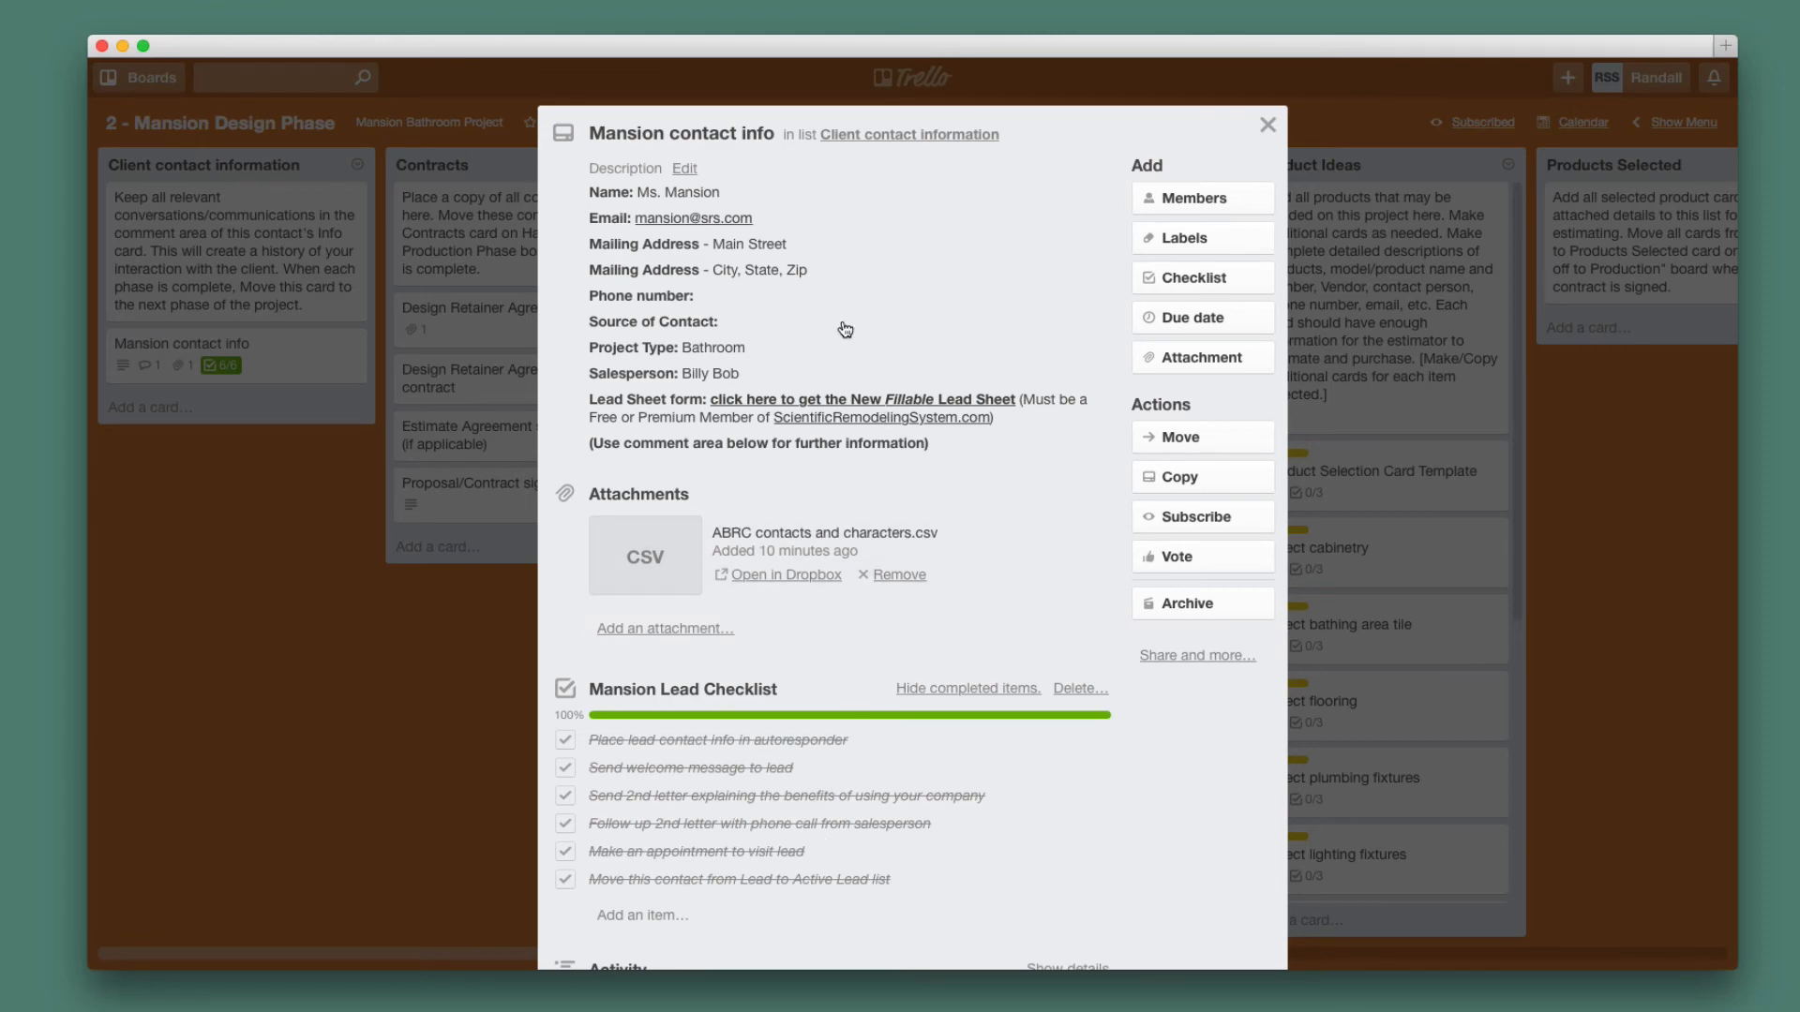
click(222, 568)
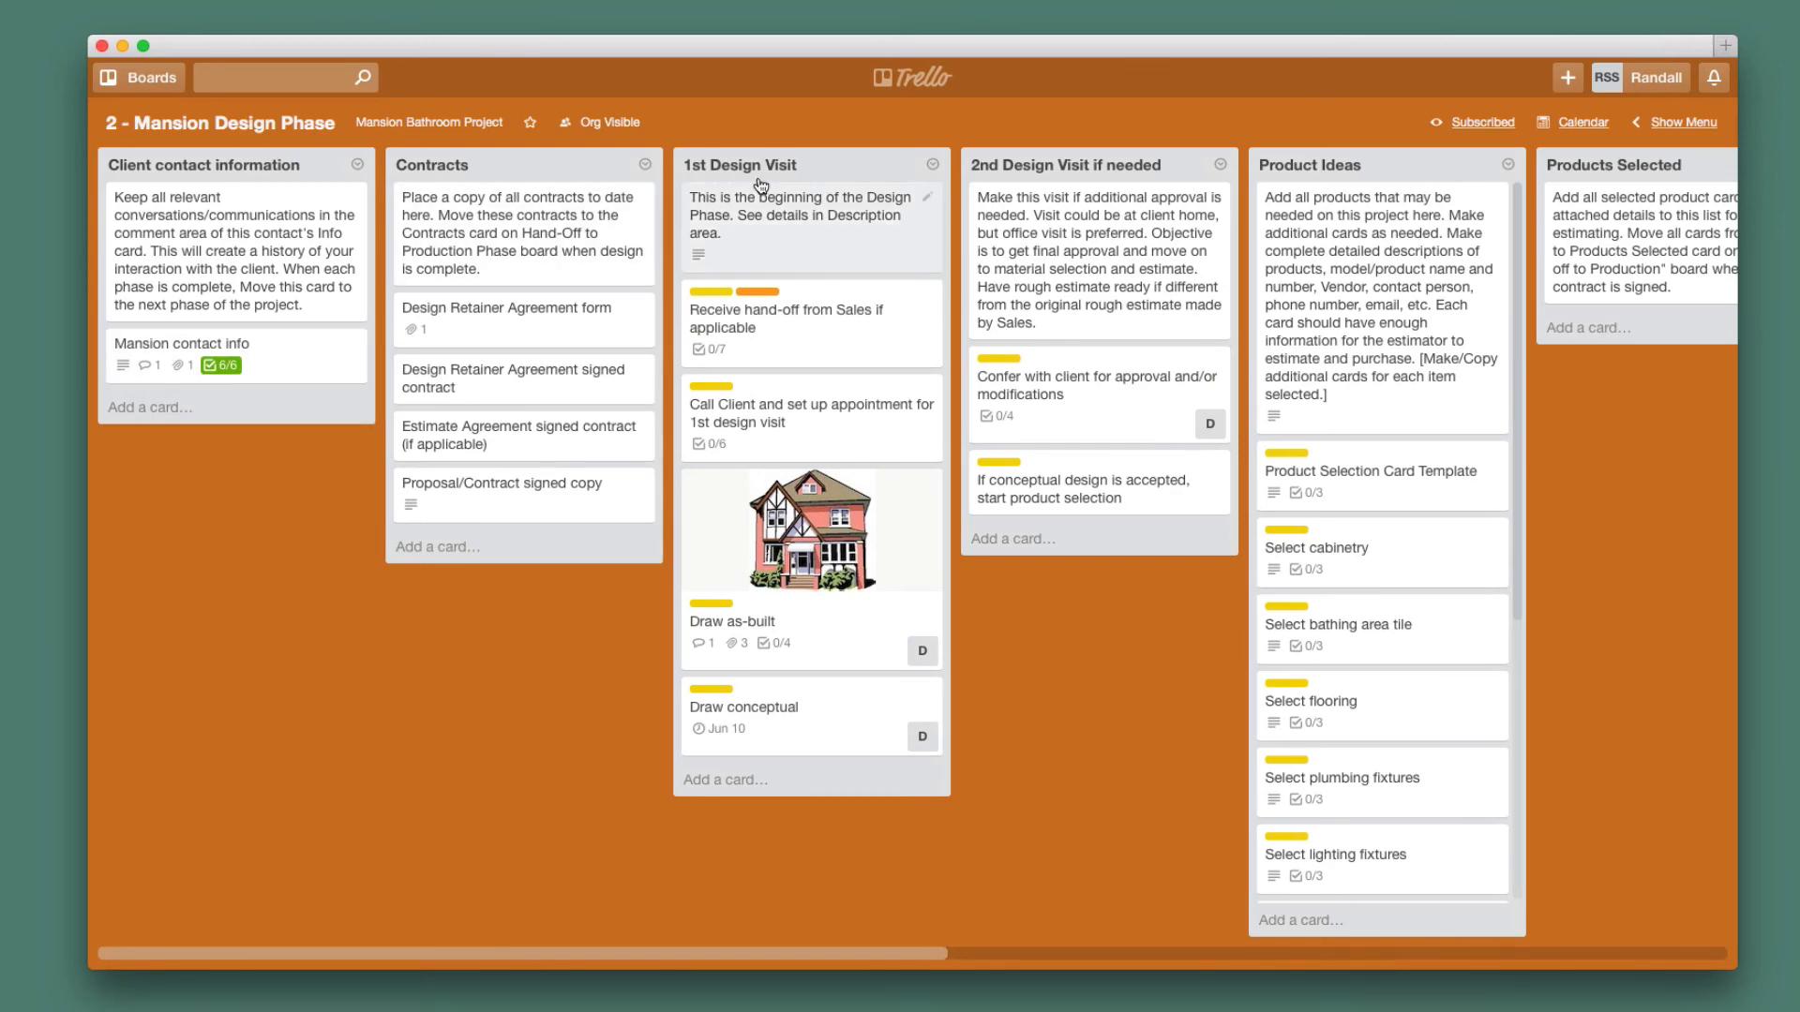
On 1 - Lead and Client Contact Info, drag Contact 1 into Active Leads above Active Lead Contact 4.
click(918, 81)
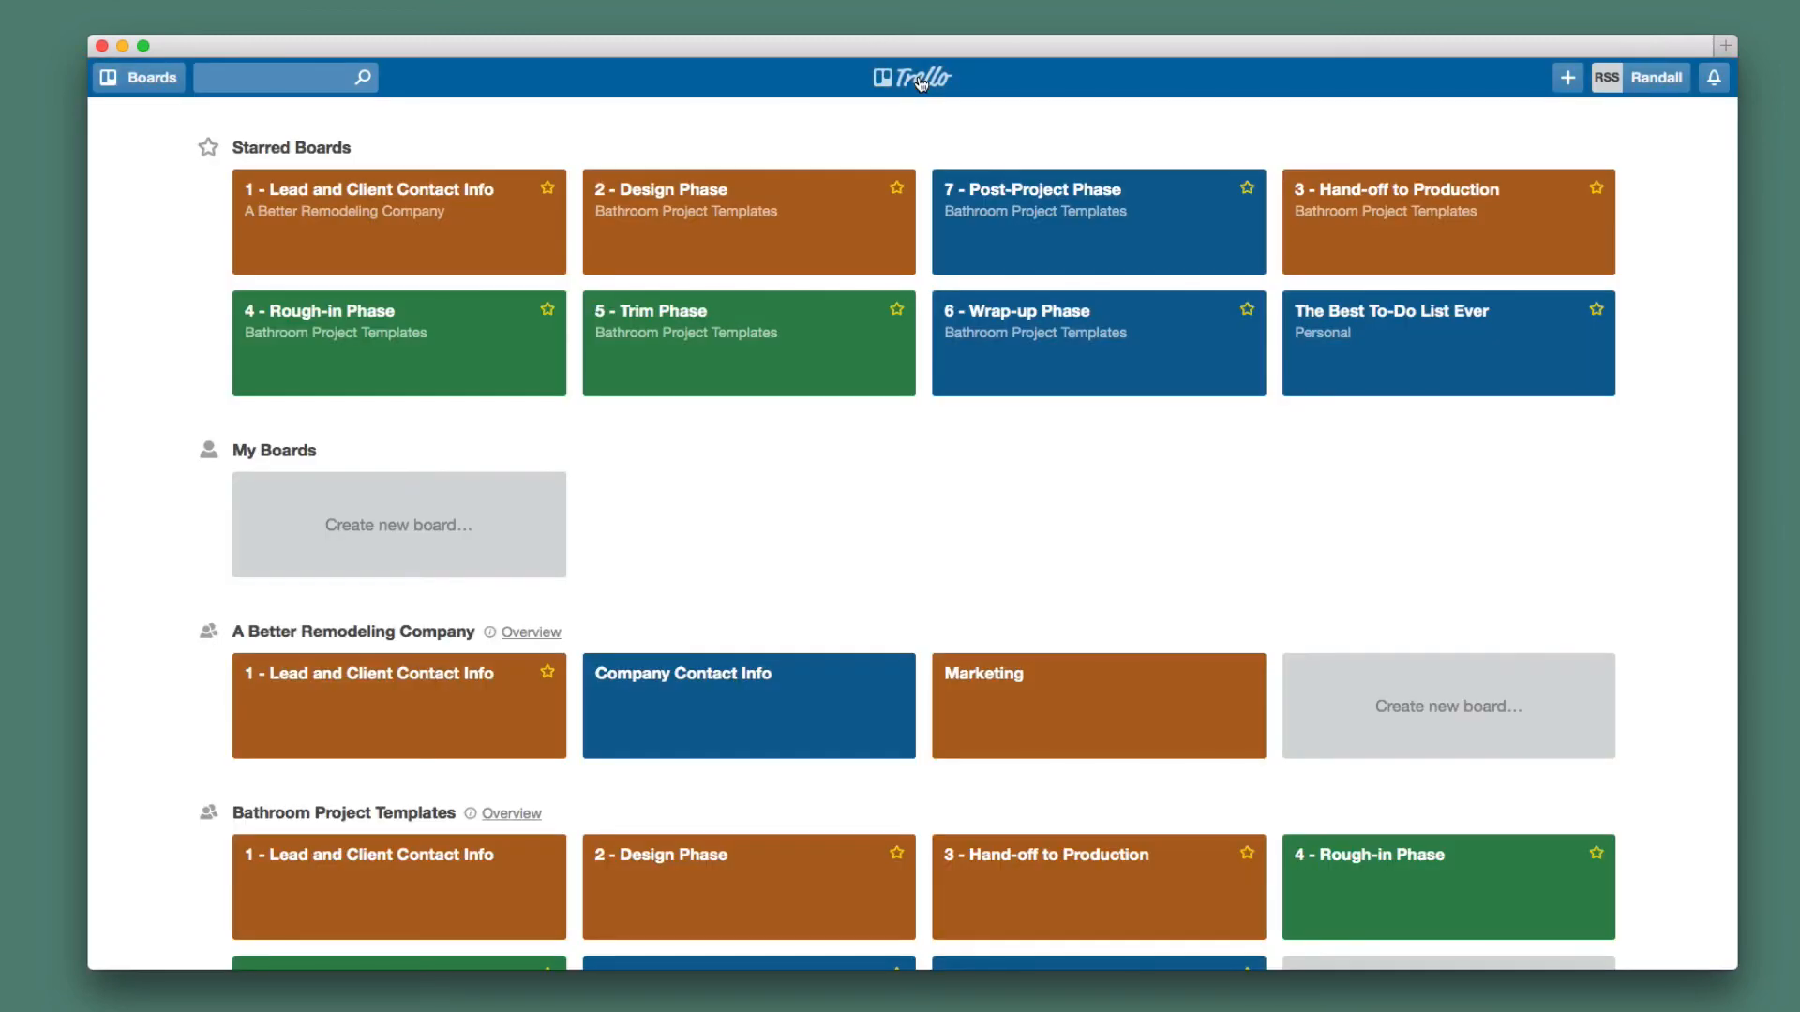
click(447, 252)
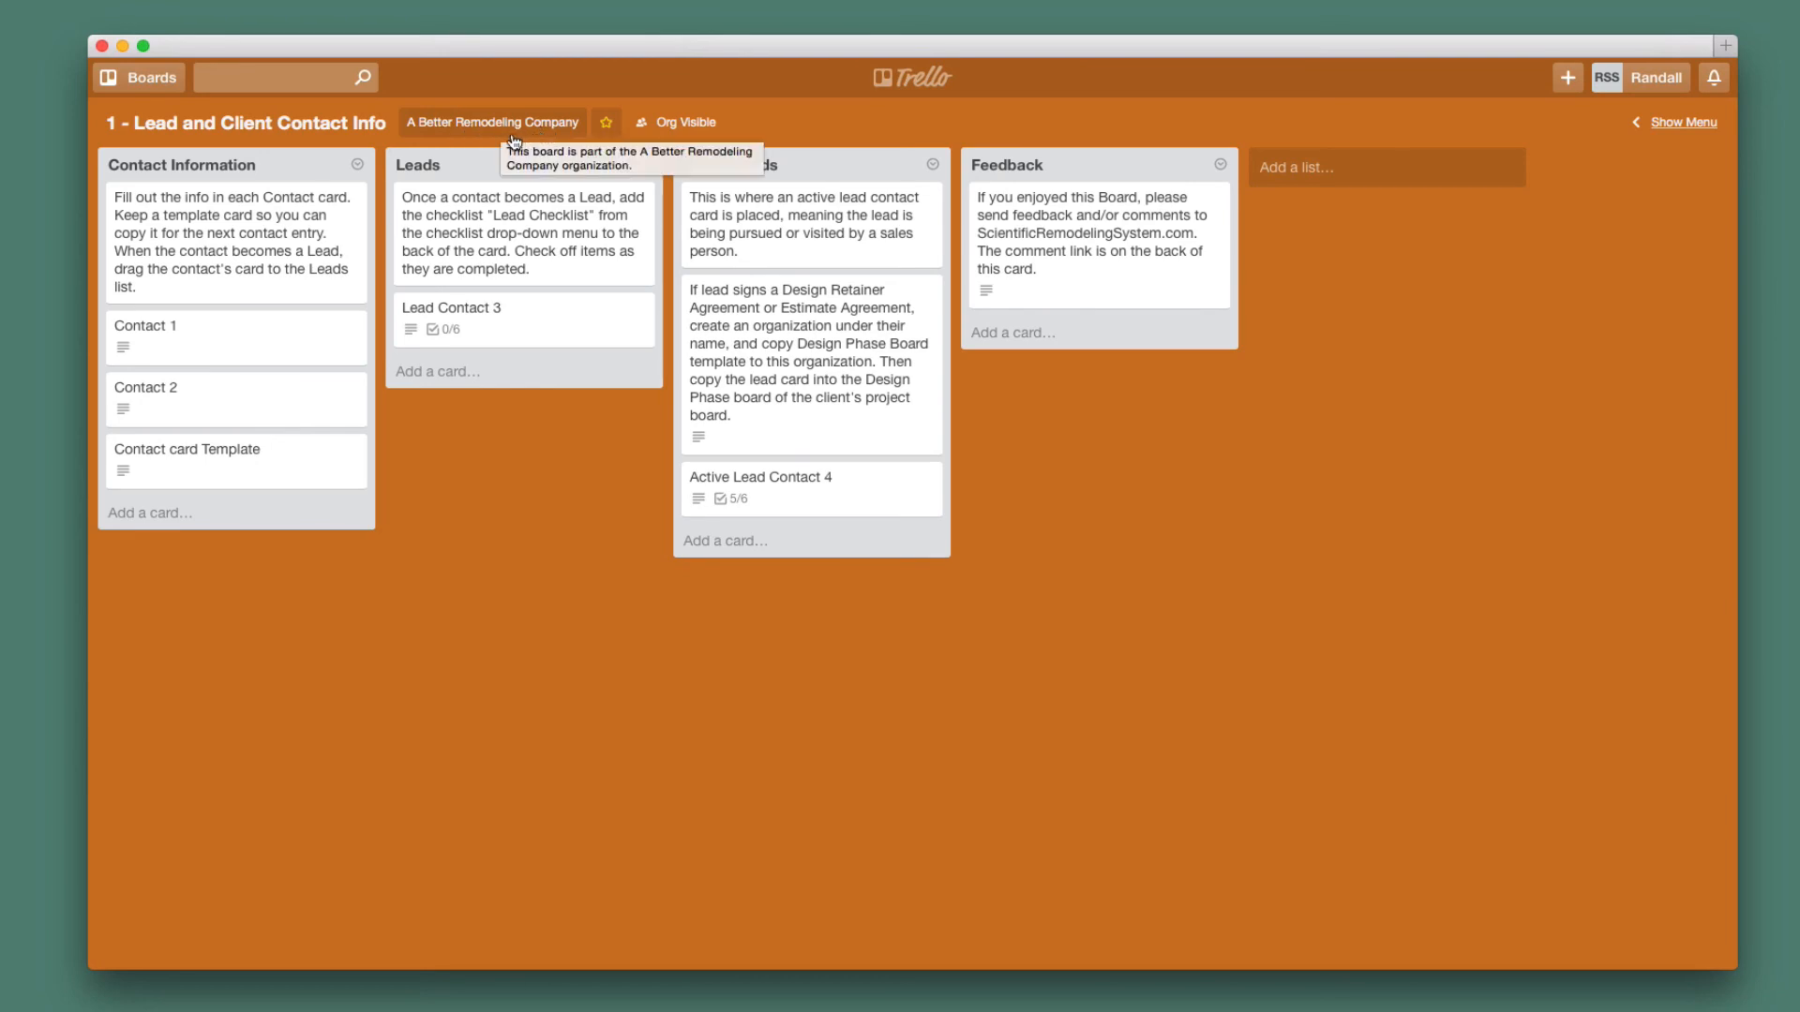
click(233, 325)
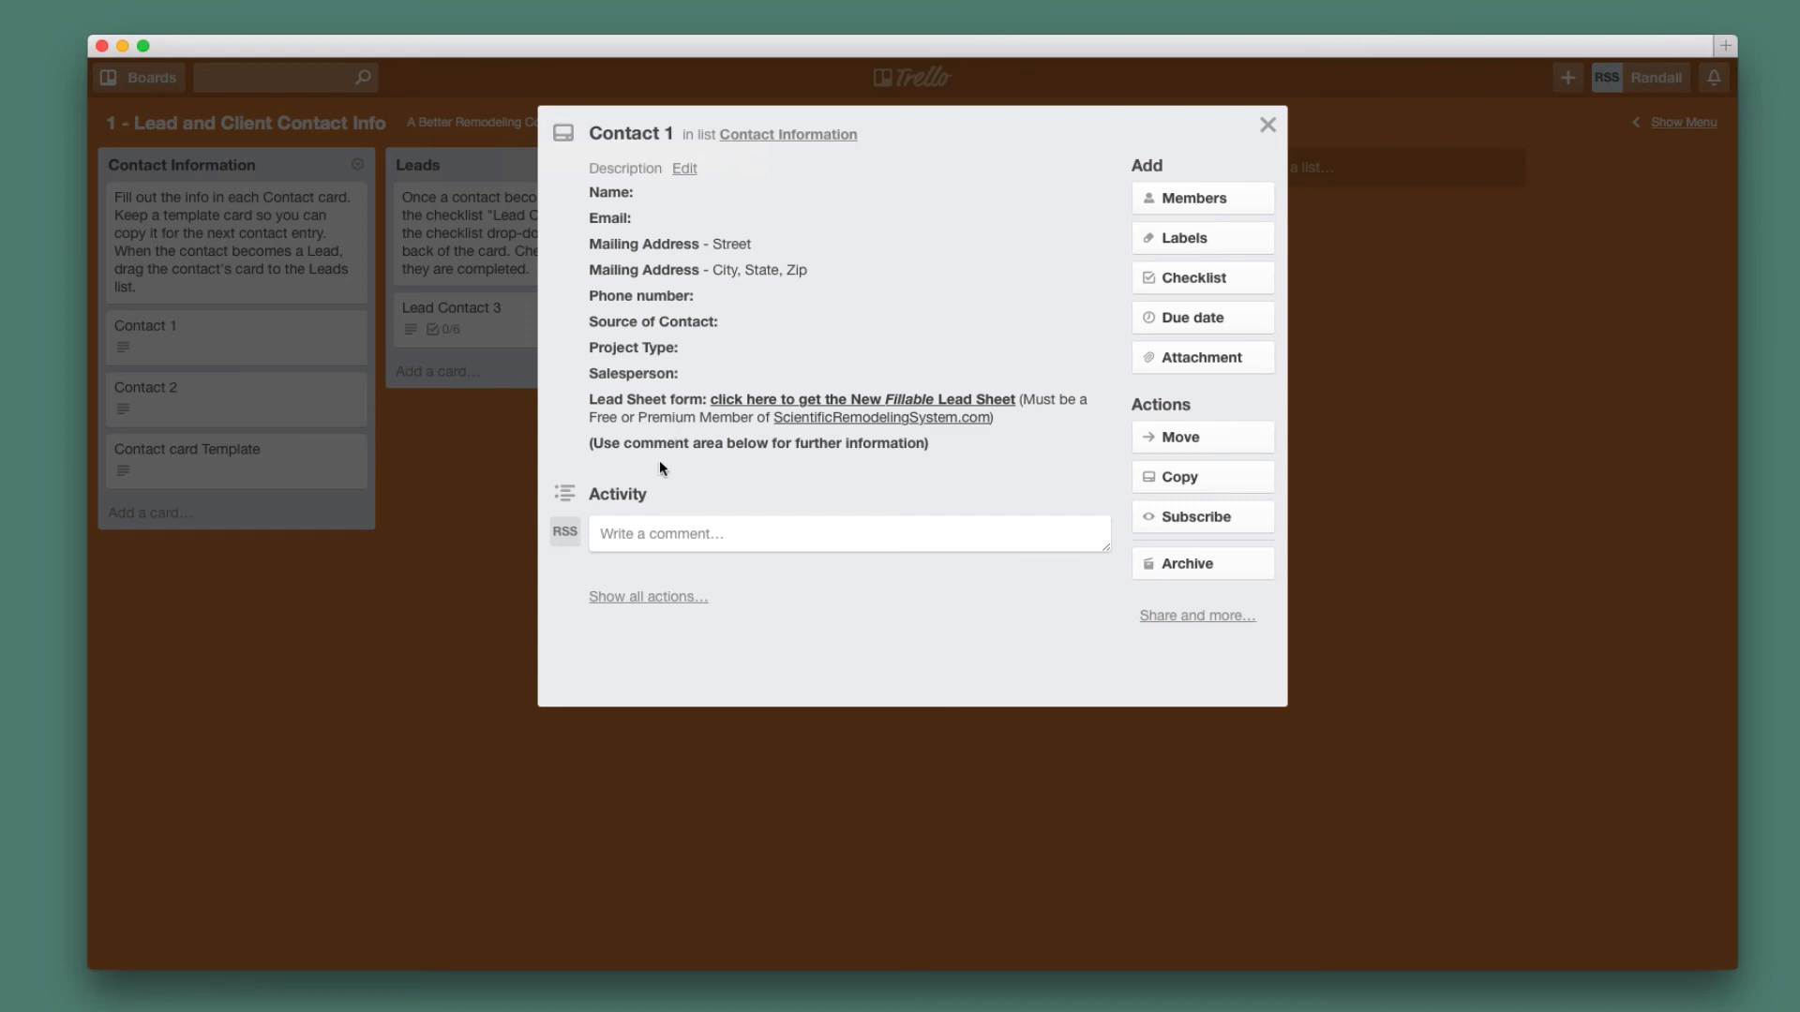
click(1268, 125)
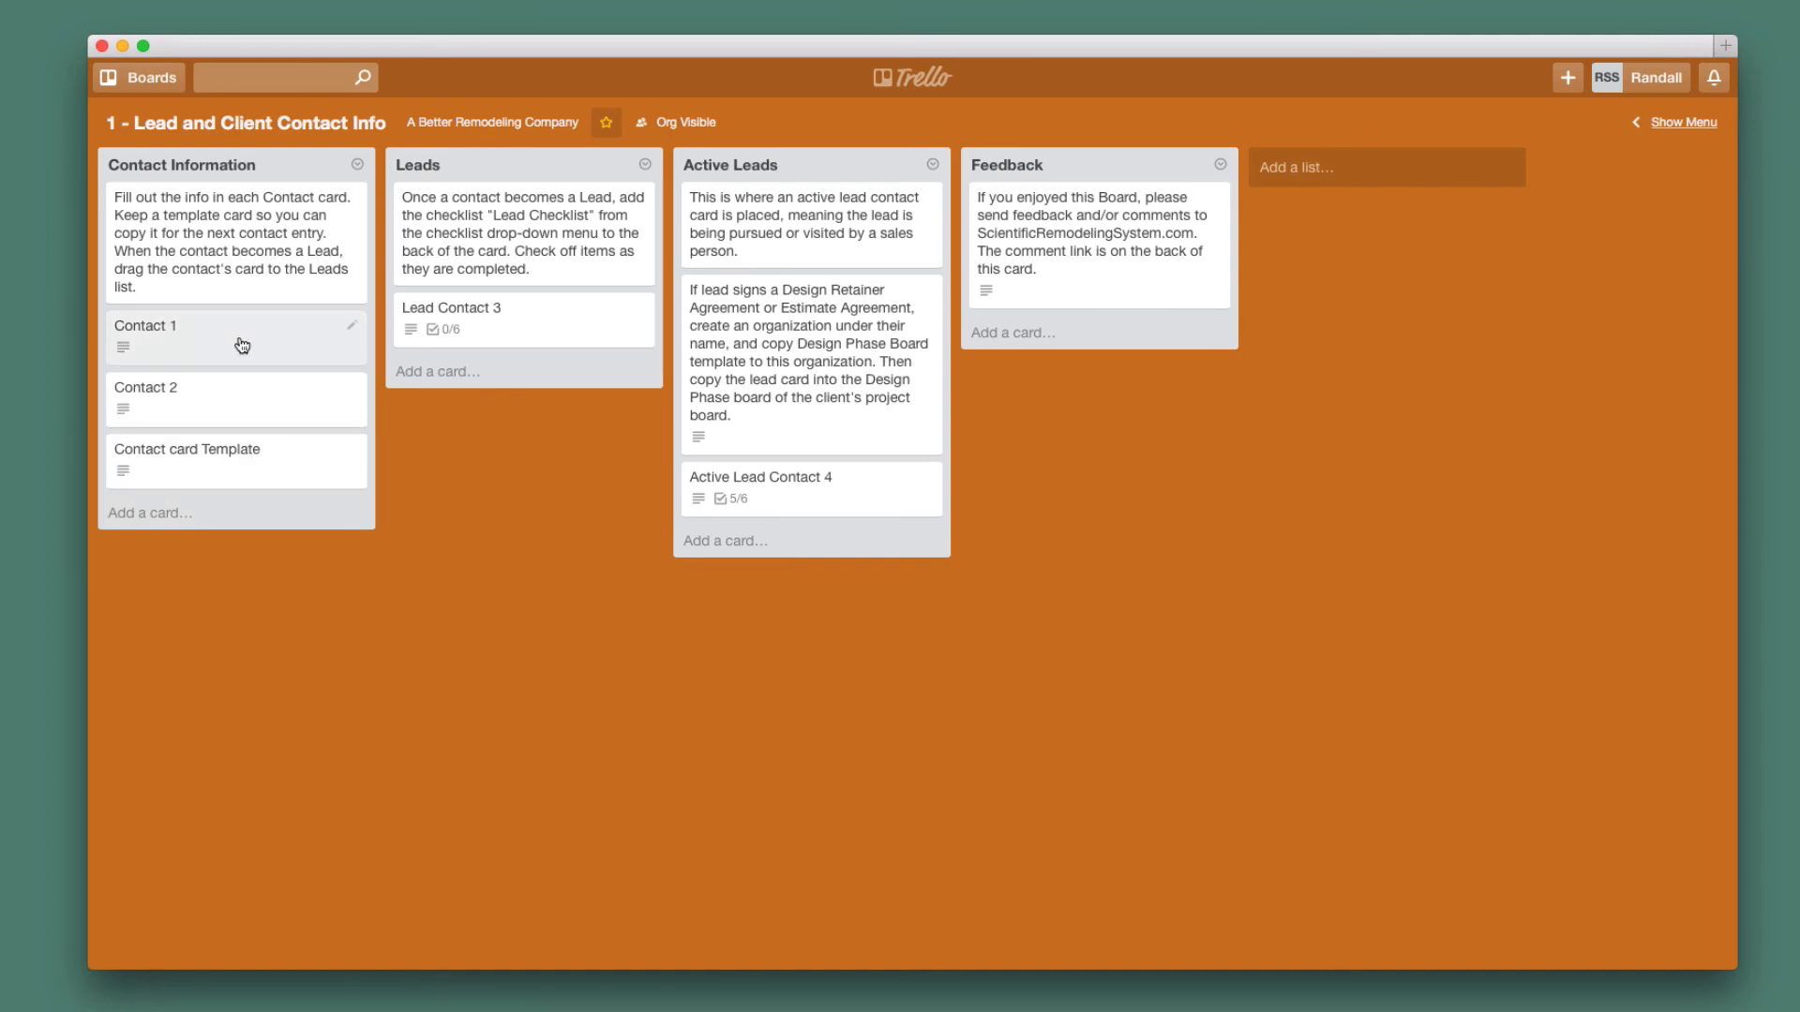
drag(242, 346, 806, 483)
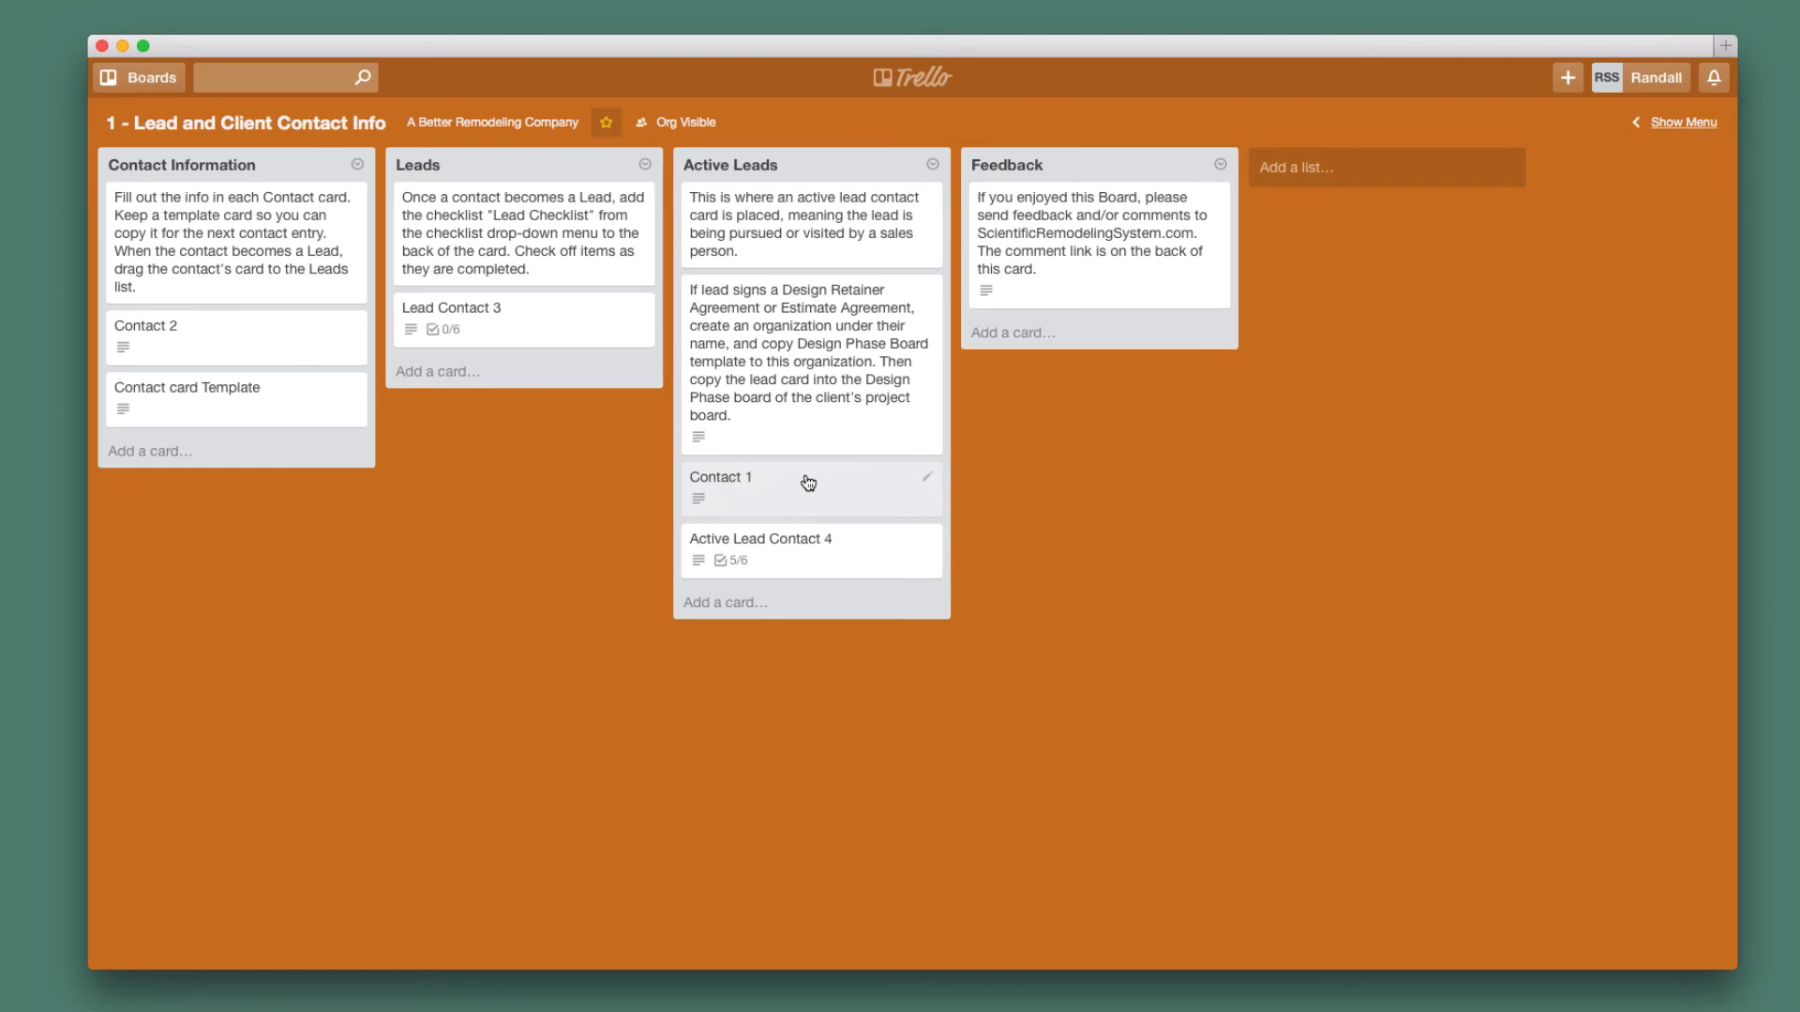
click(807, 482)
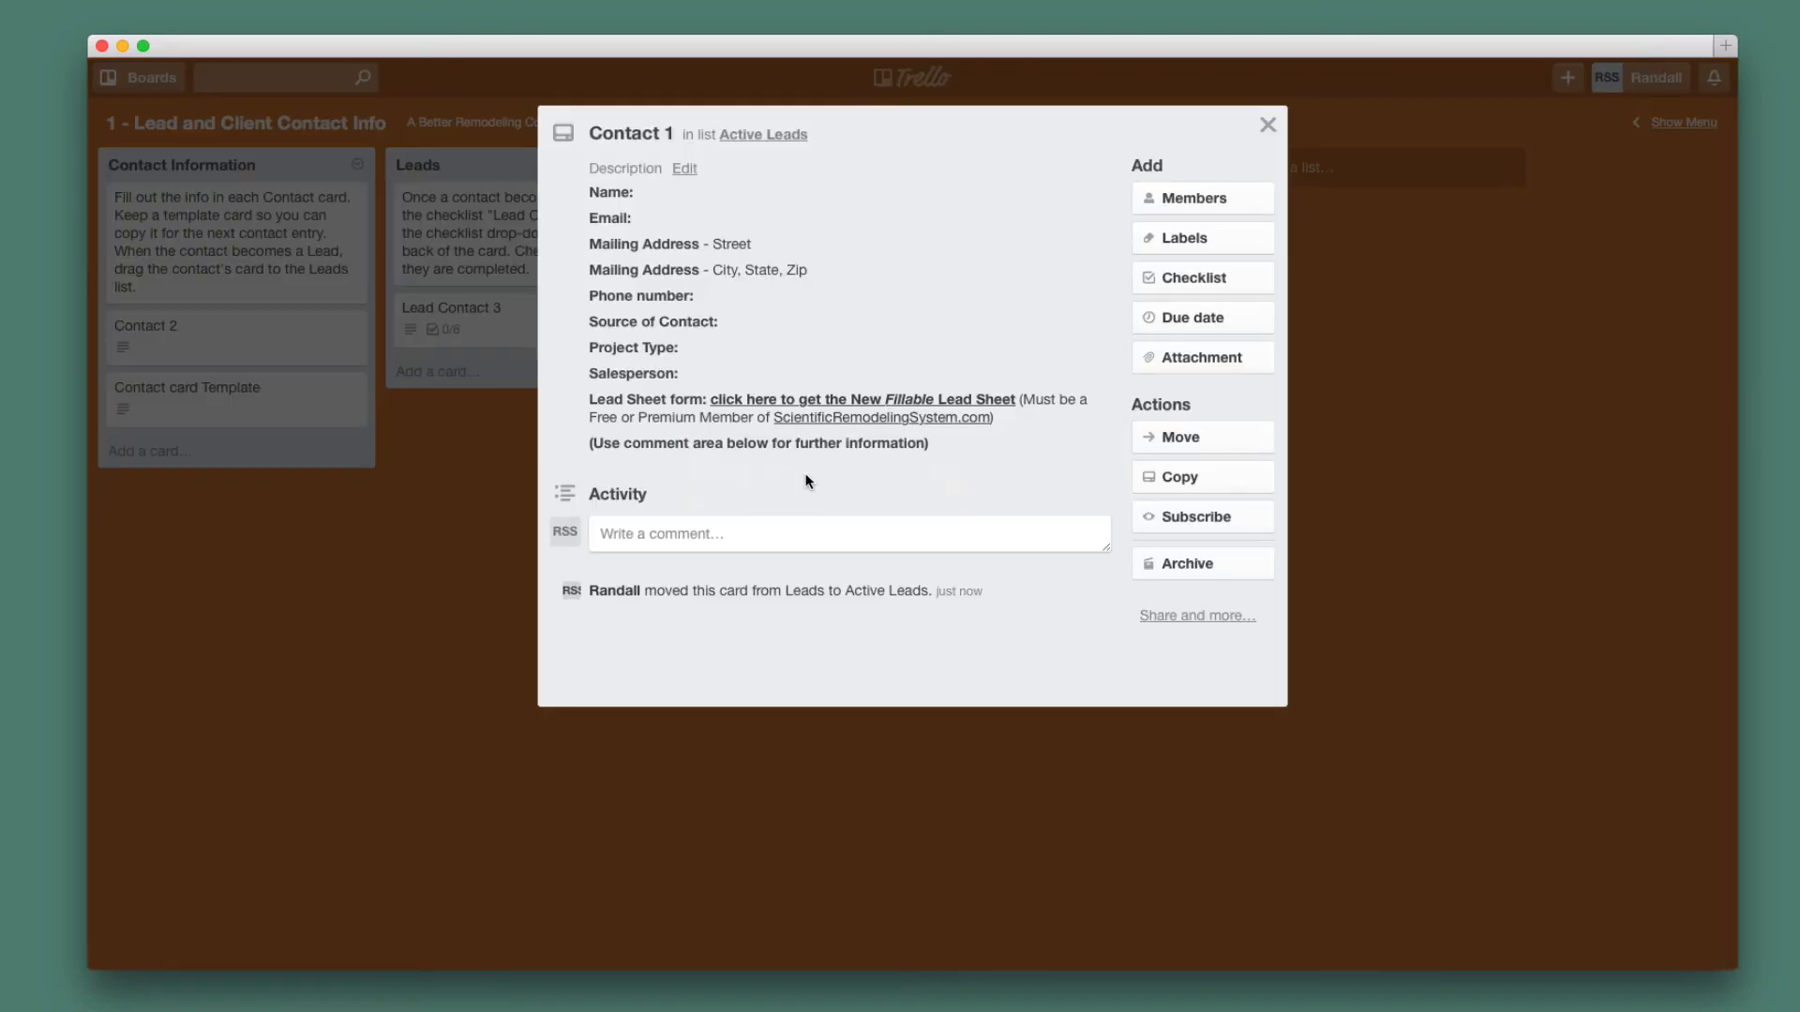
Cancel moving Contact 1 to another board, close the card, and dismiss the boards menu.
click(1203, 437)
click(1250, 515)
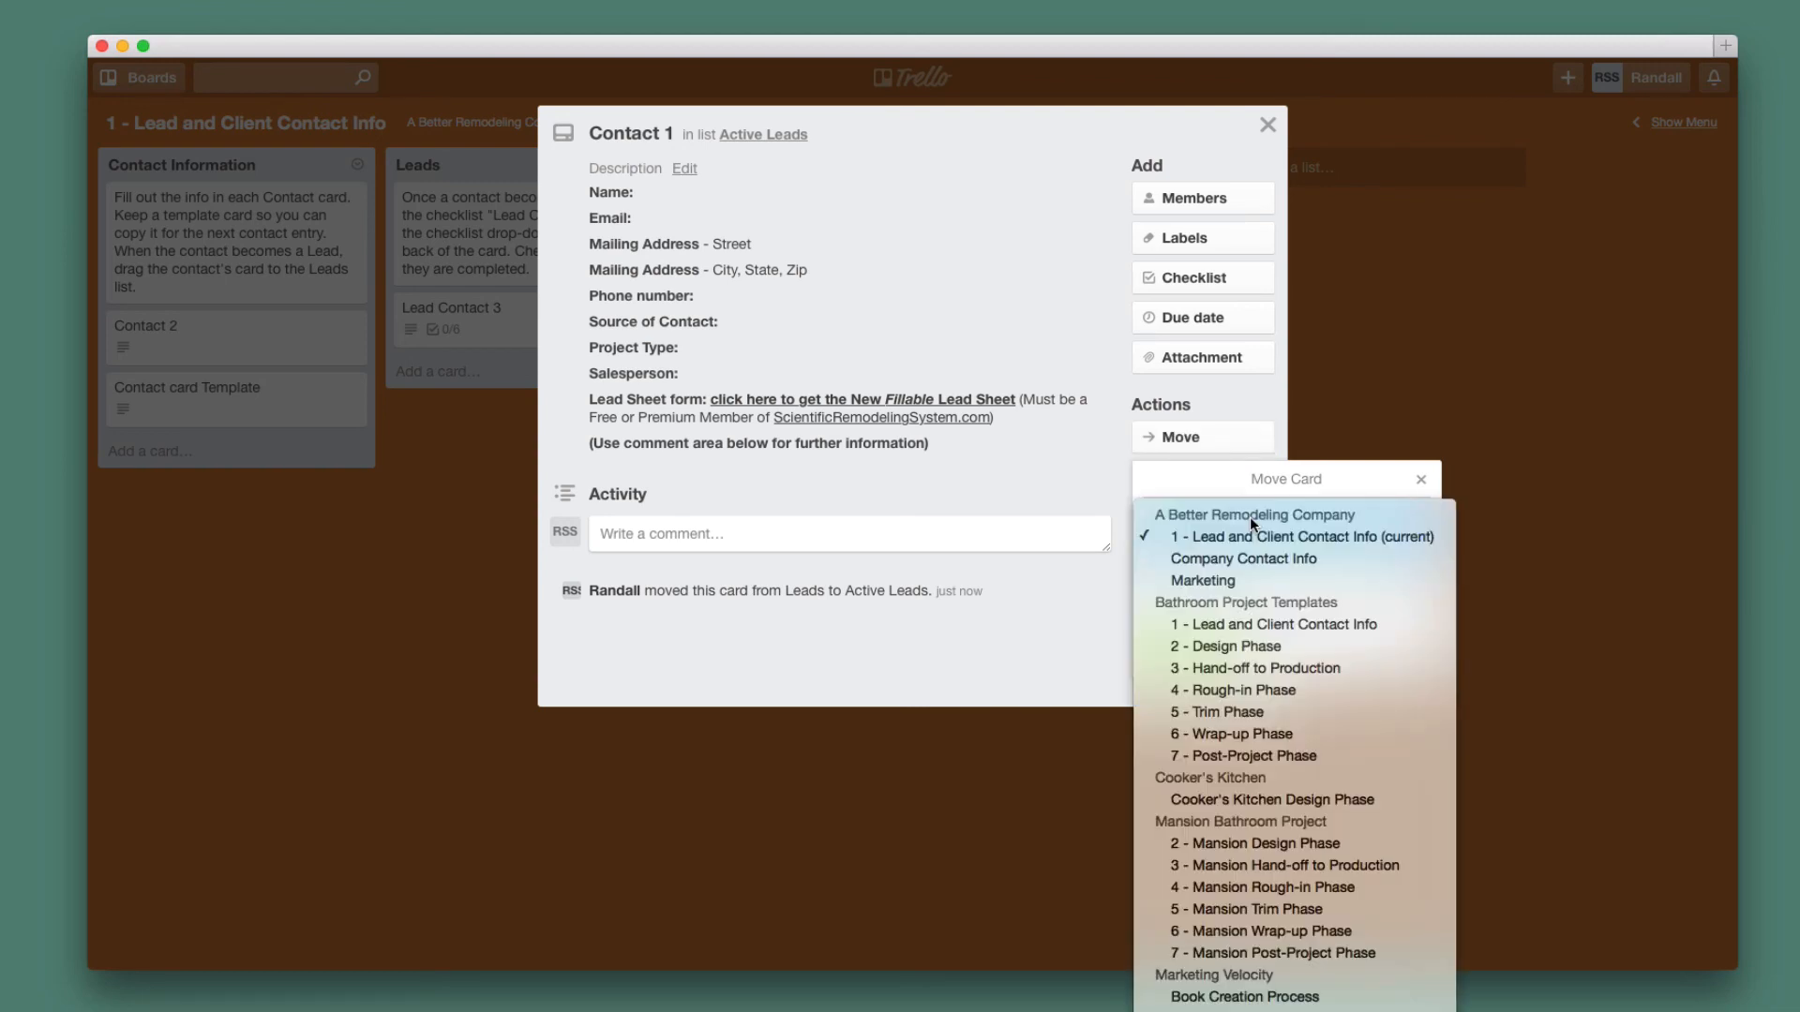
scroll(1218, 750, down, 2)
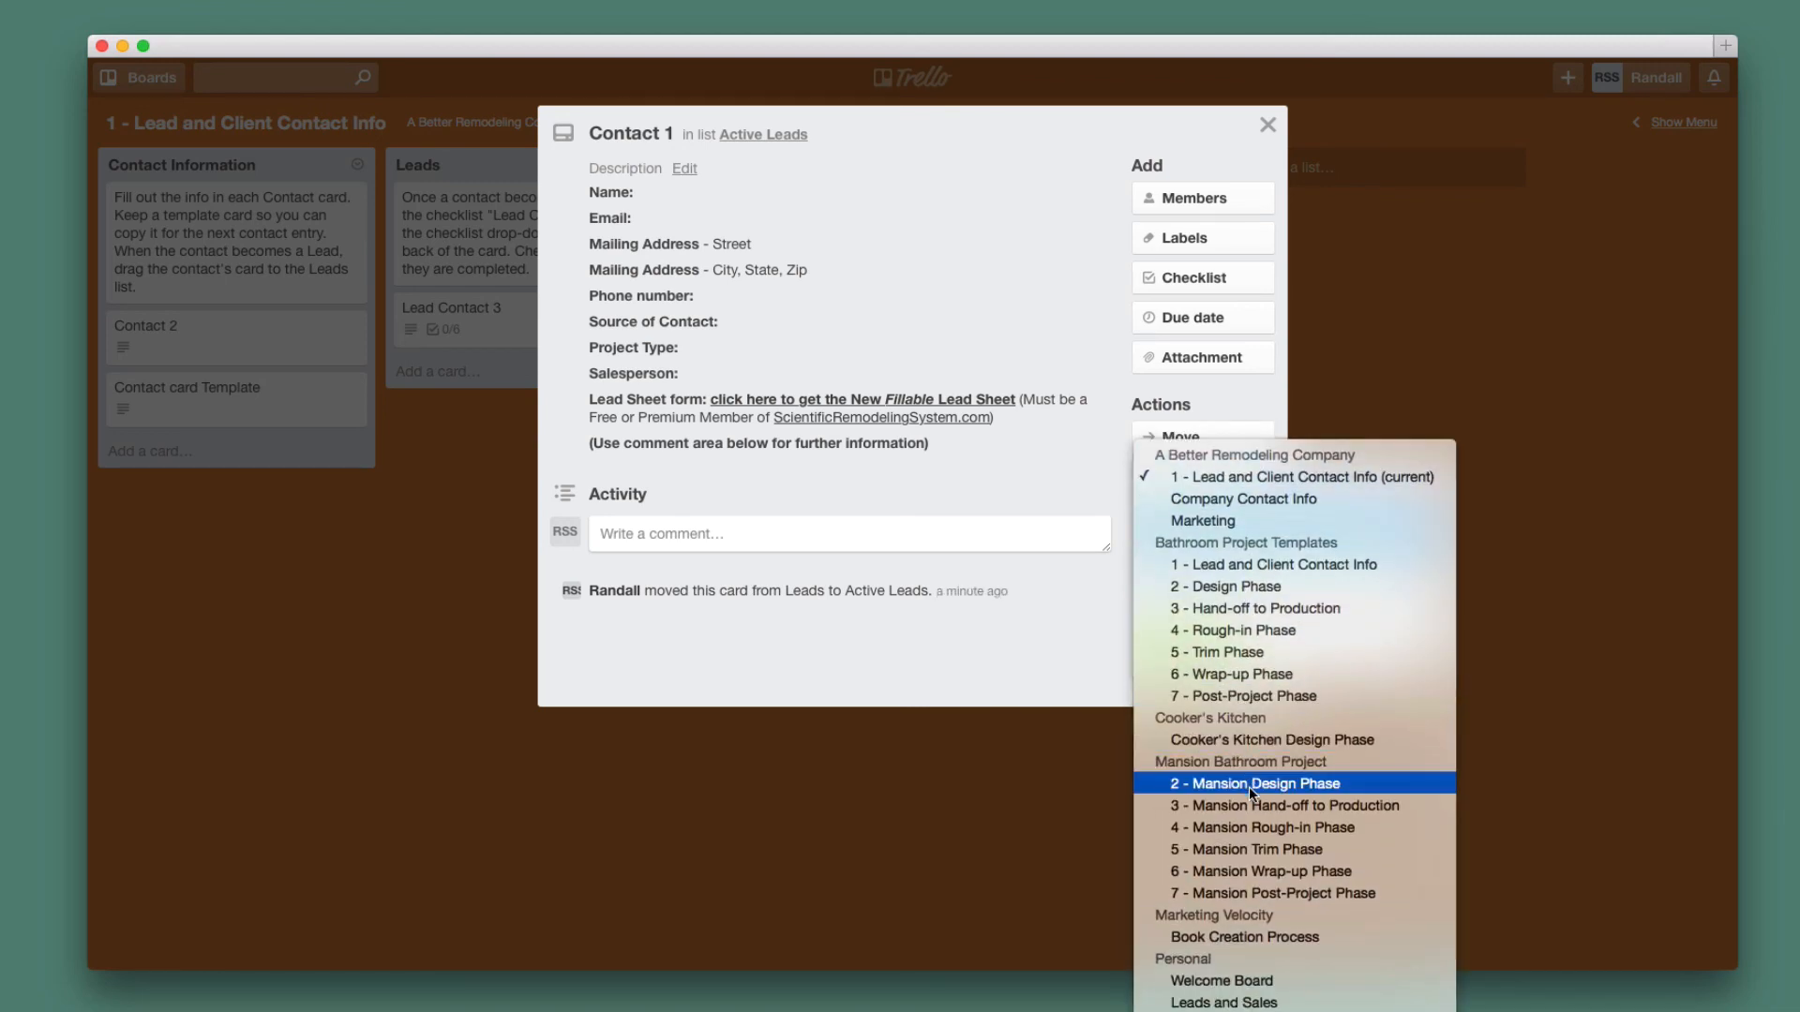
click(1322, 215)
click(1270, 124)
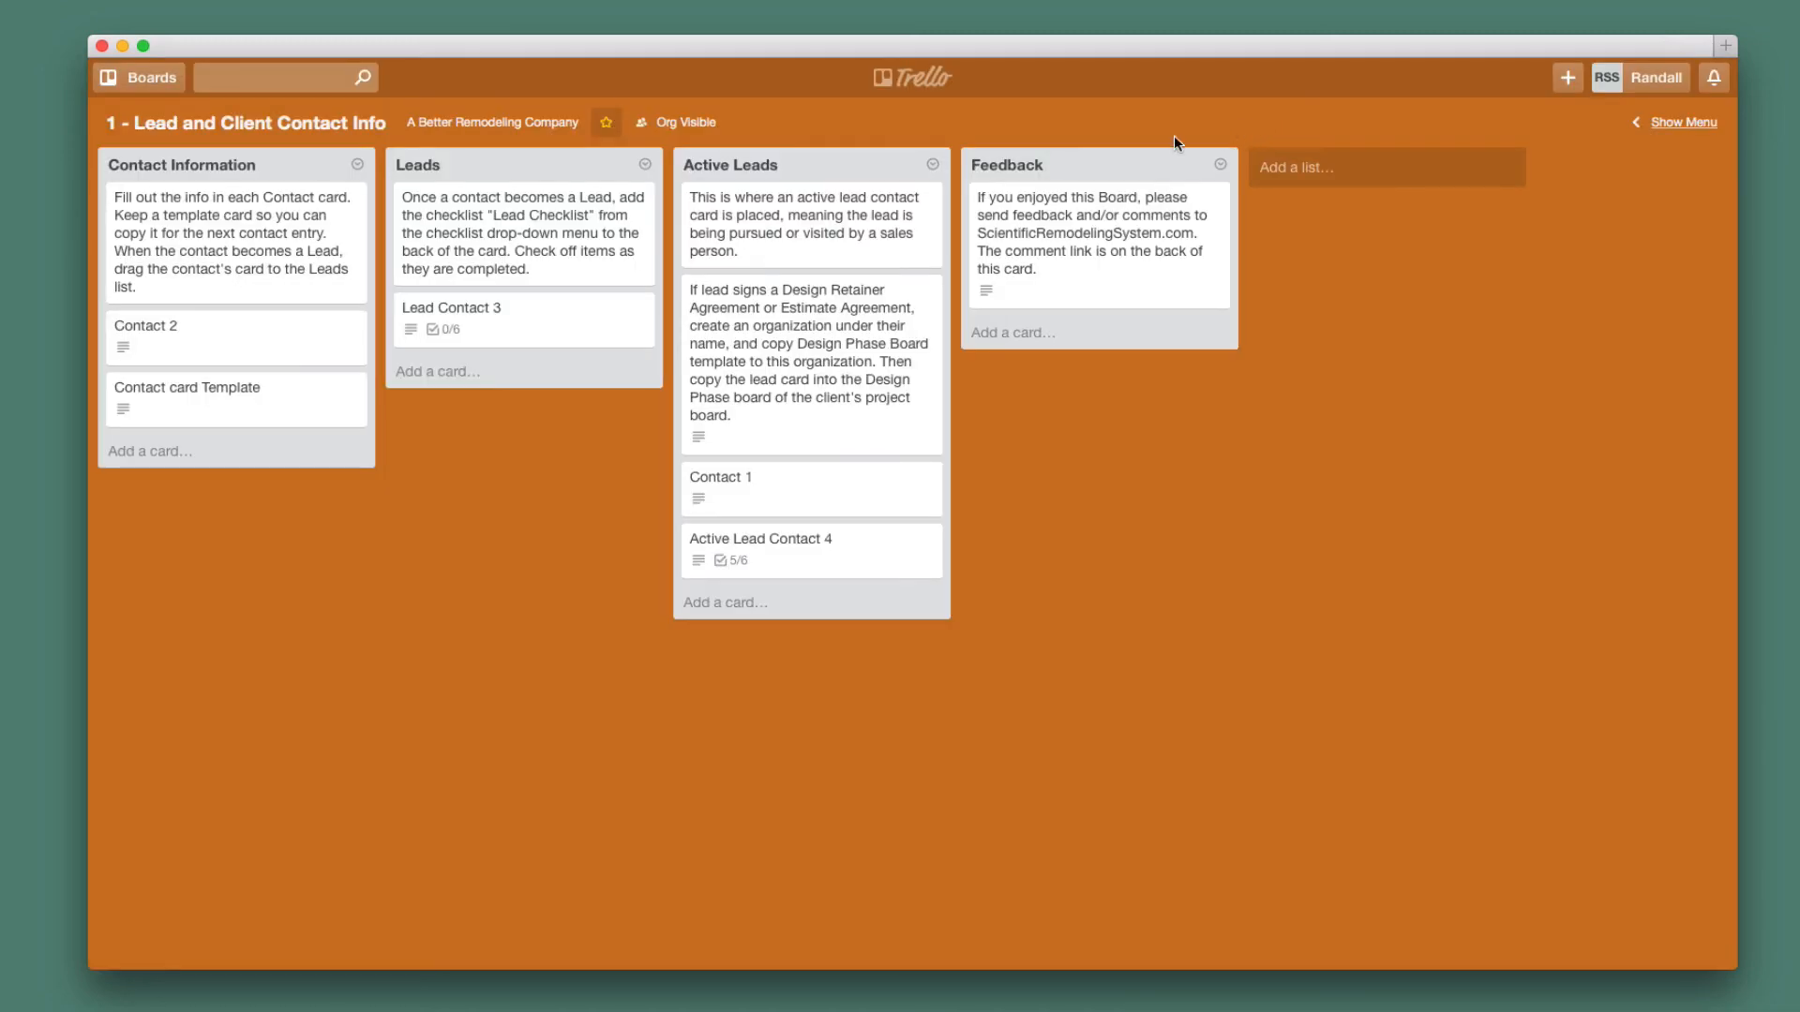
click(164, 83)
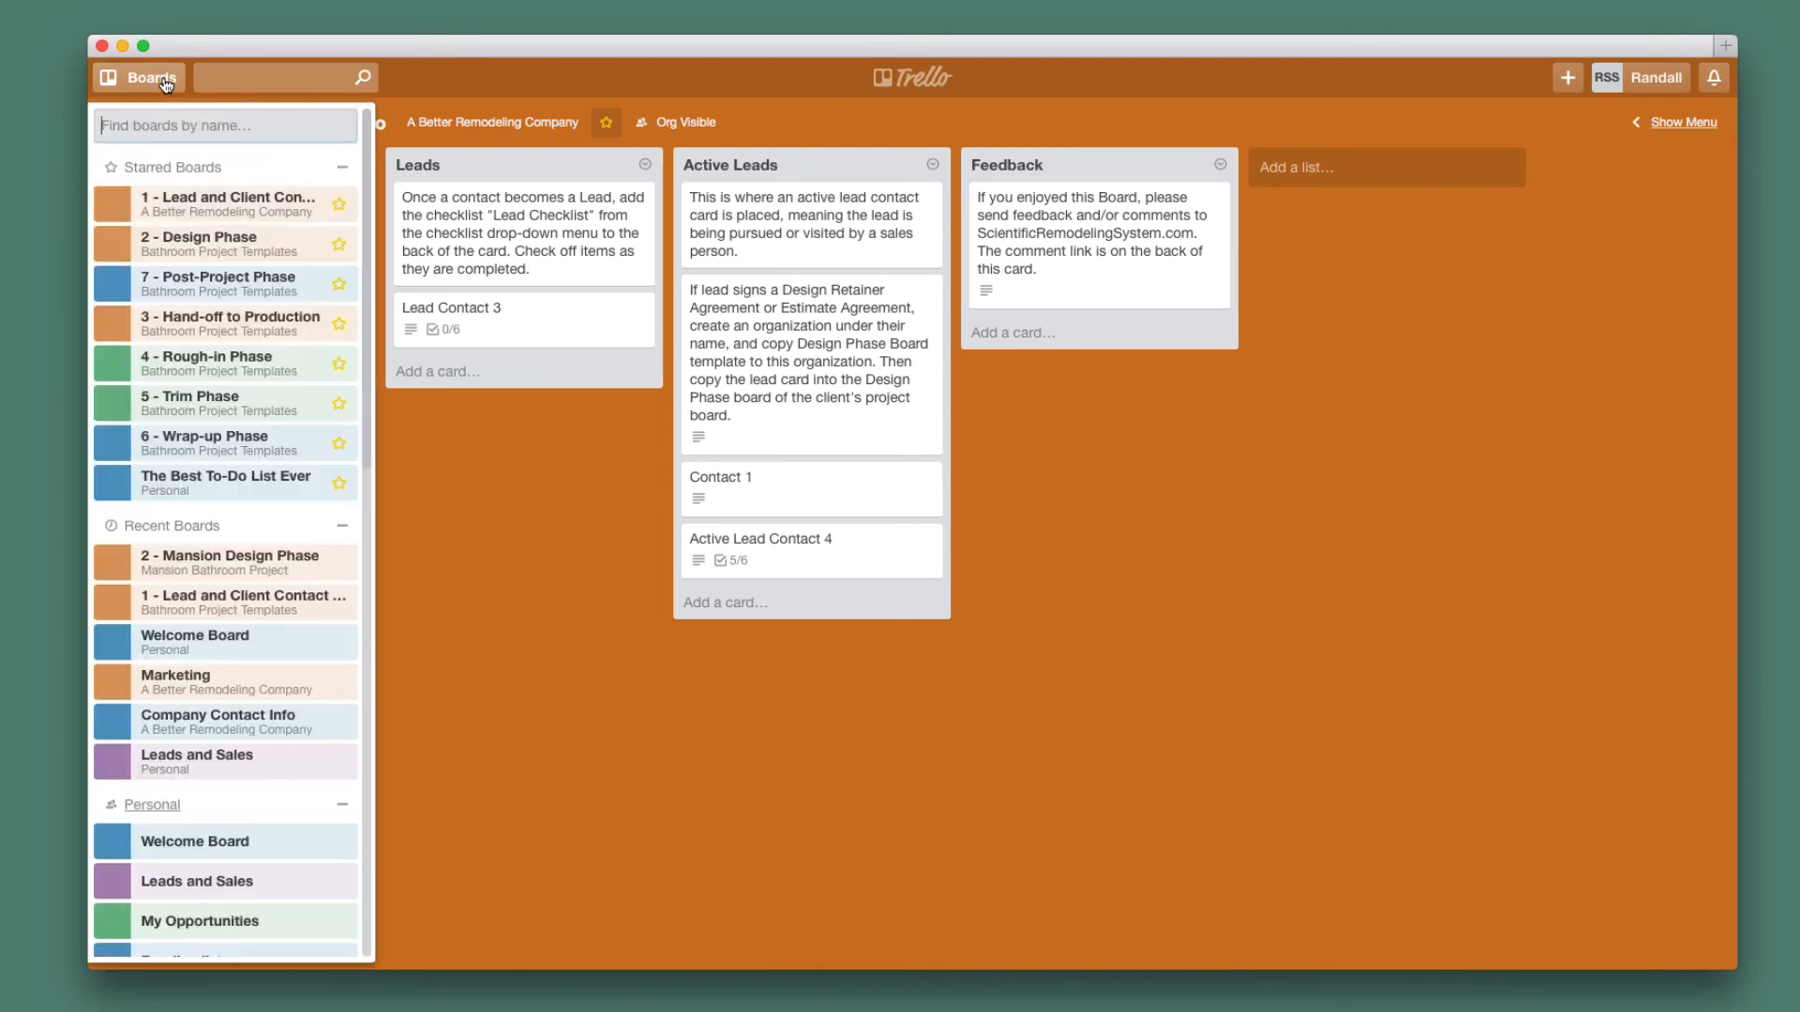
click(937, 75)
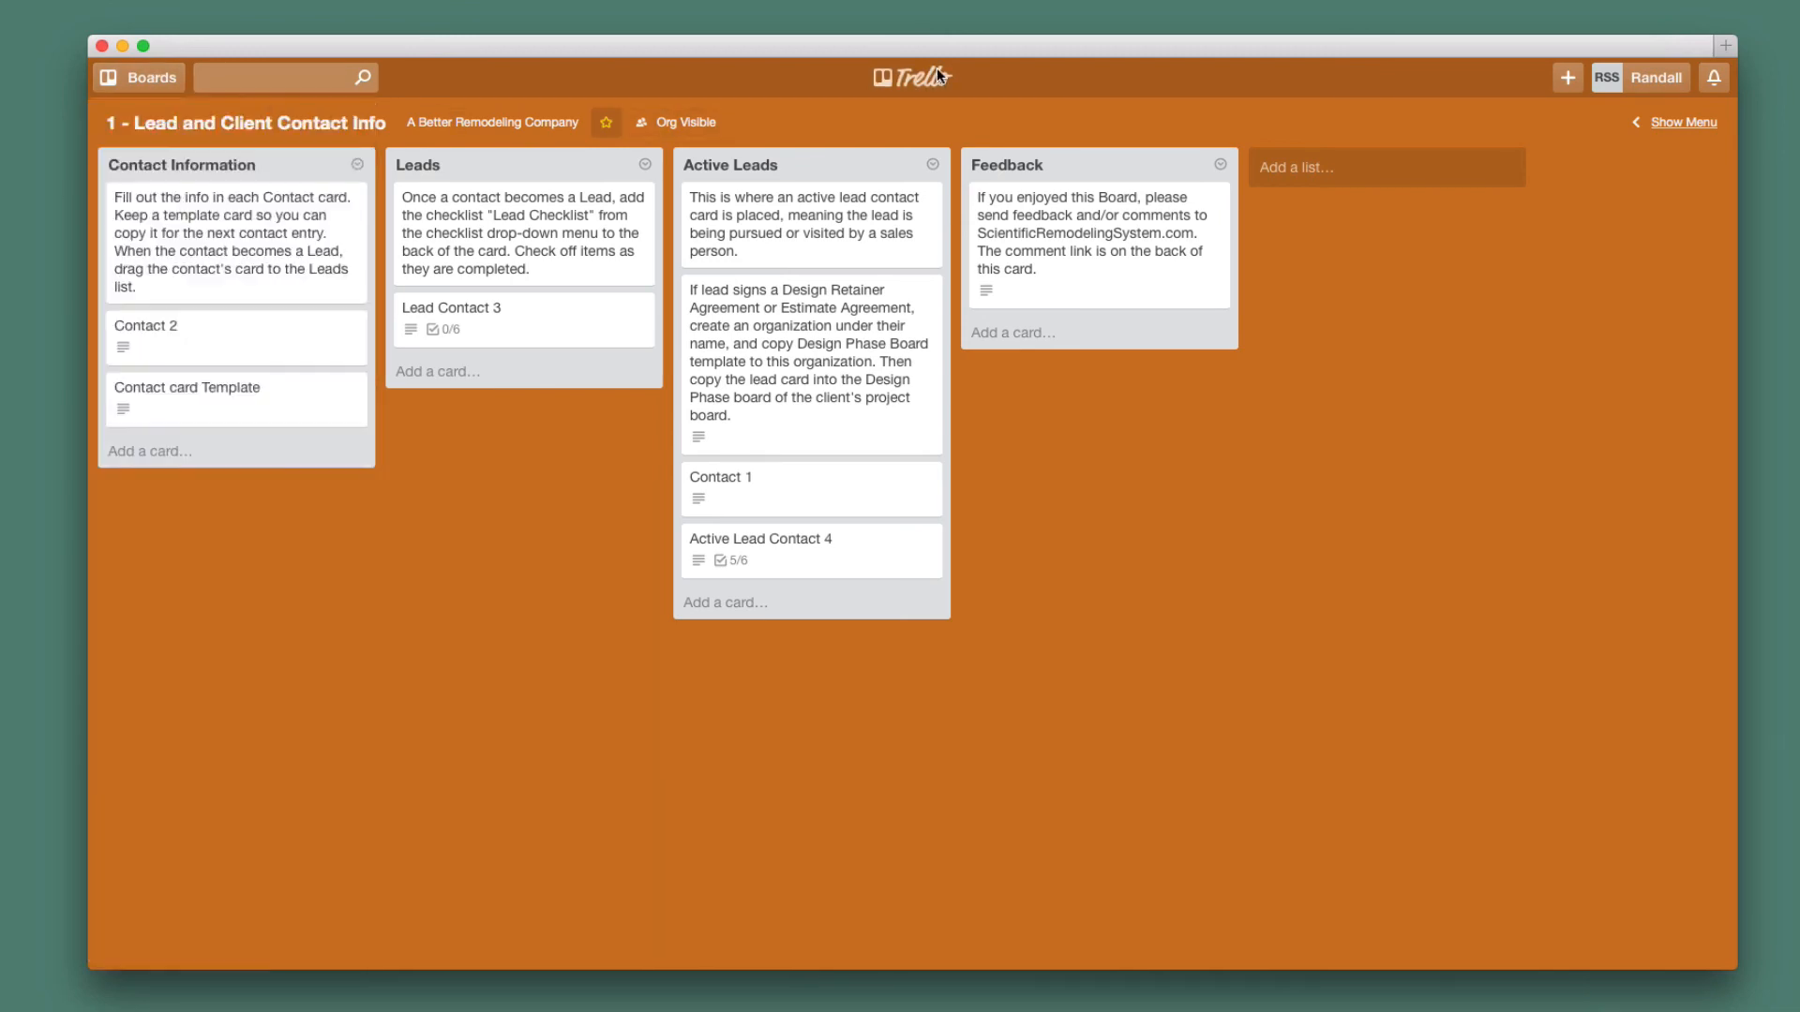
scroll(767, 450, down, 5)
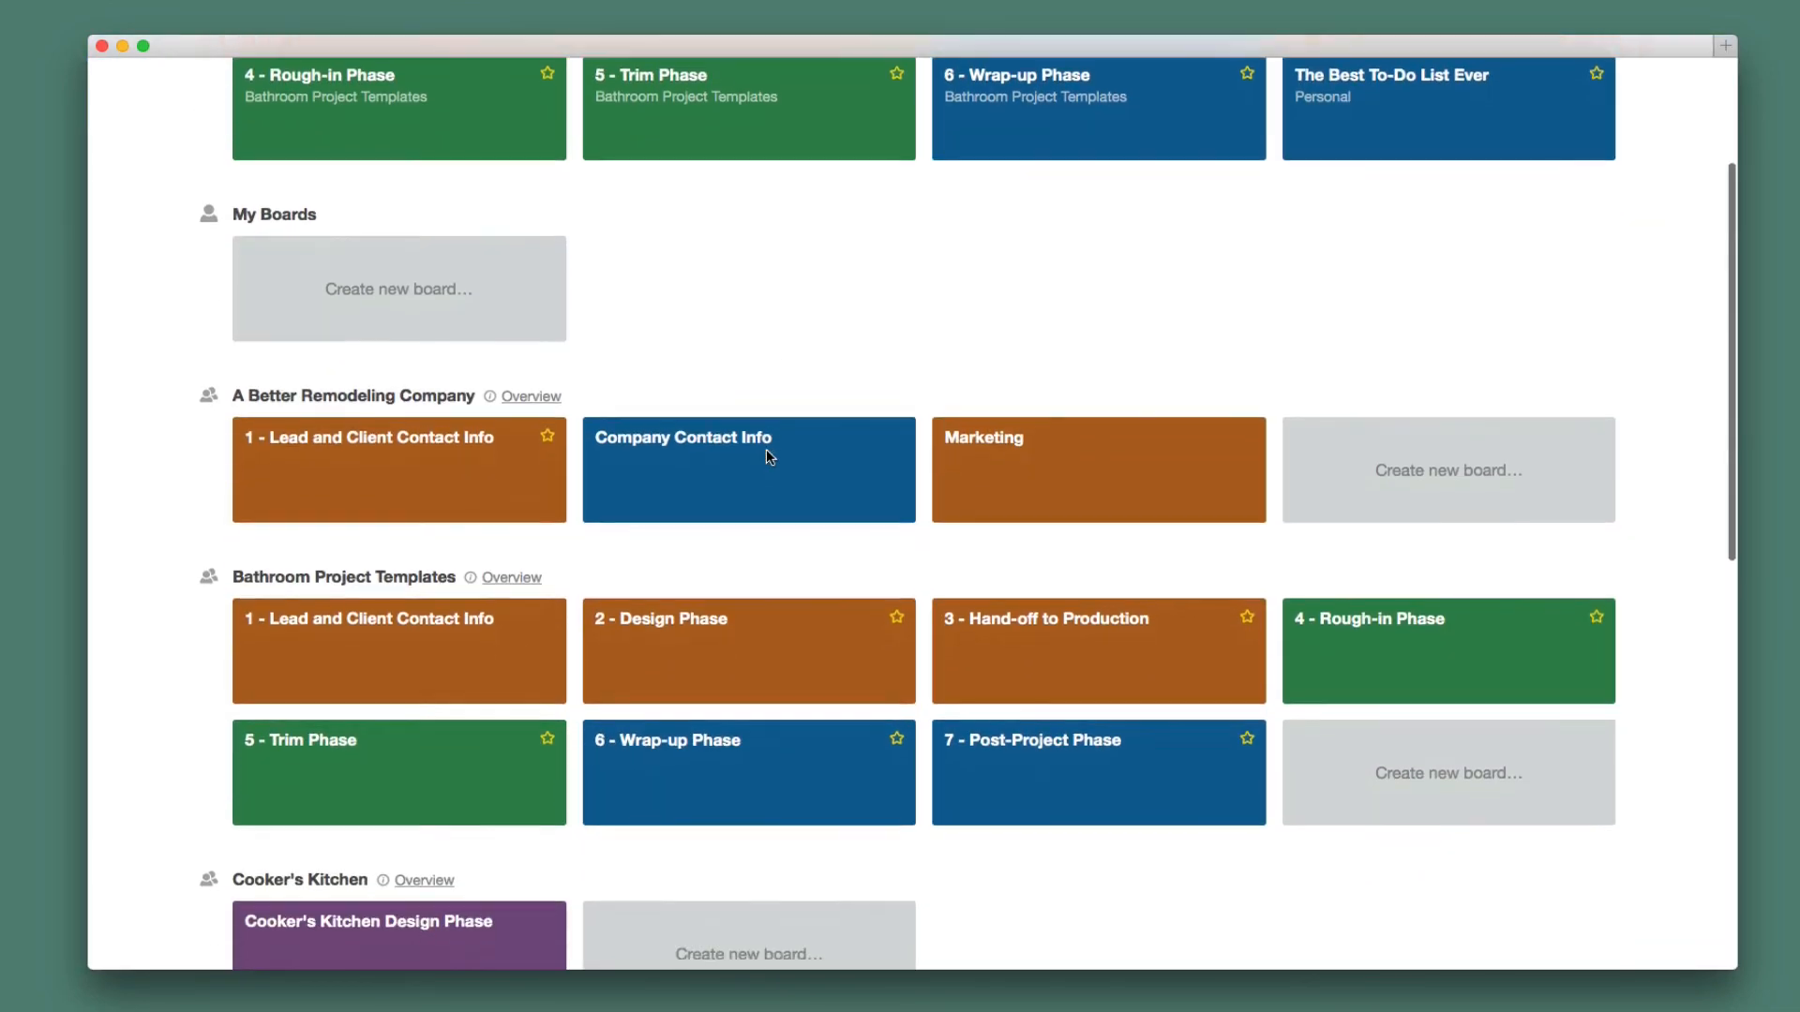
scroll(766, 448, down, 10)
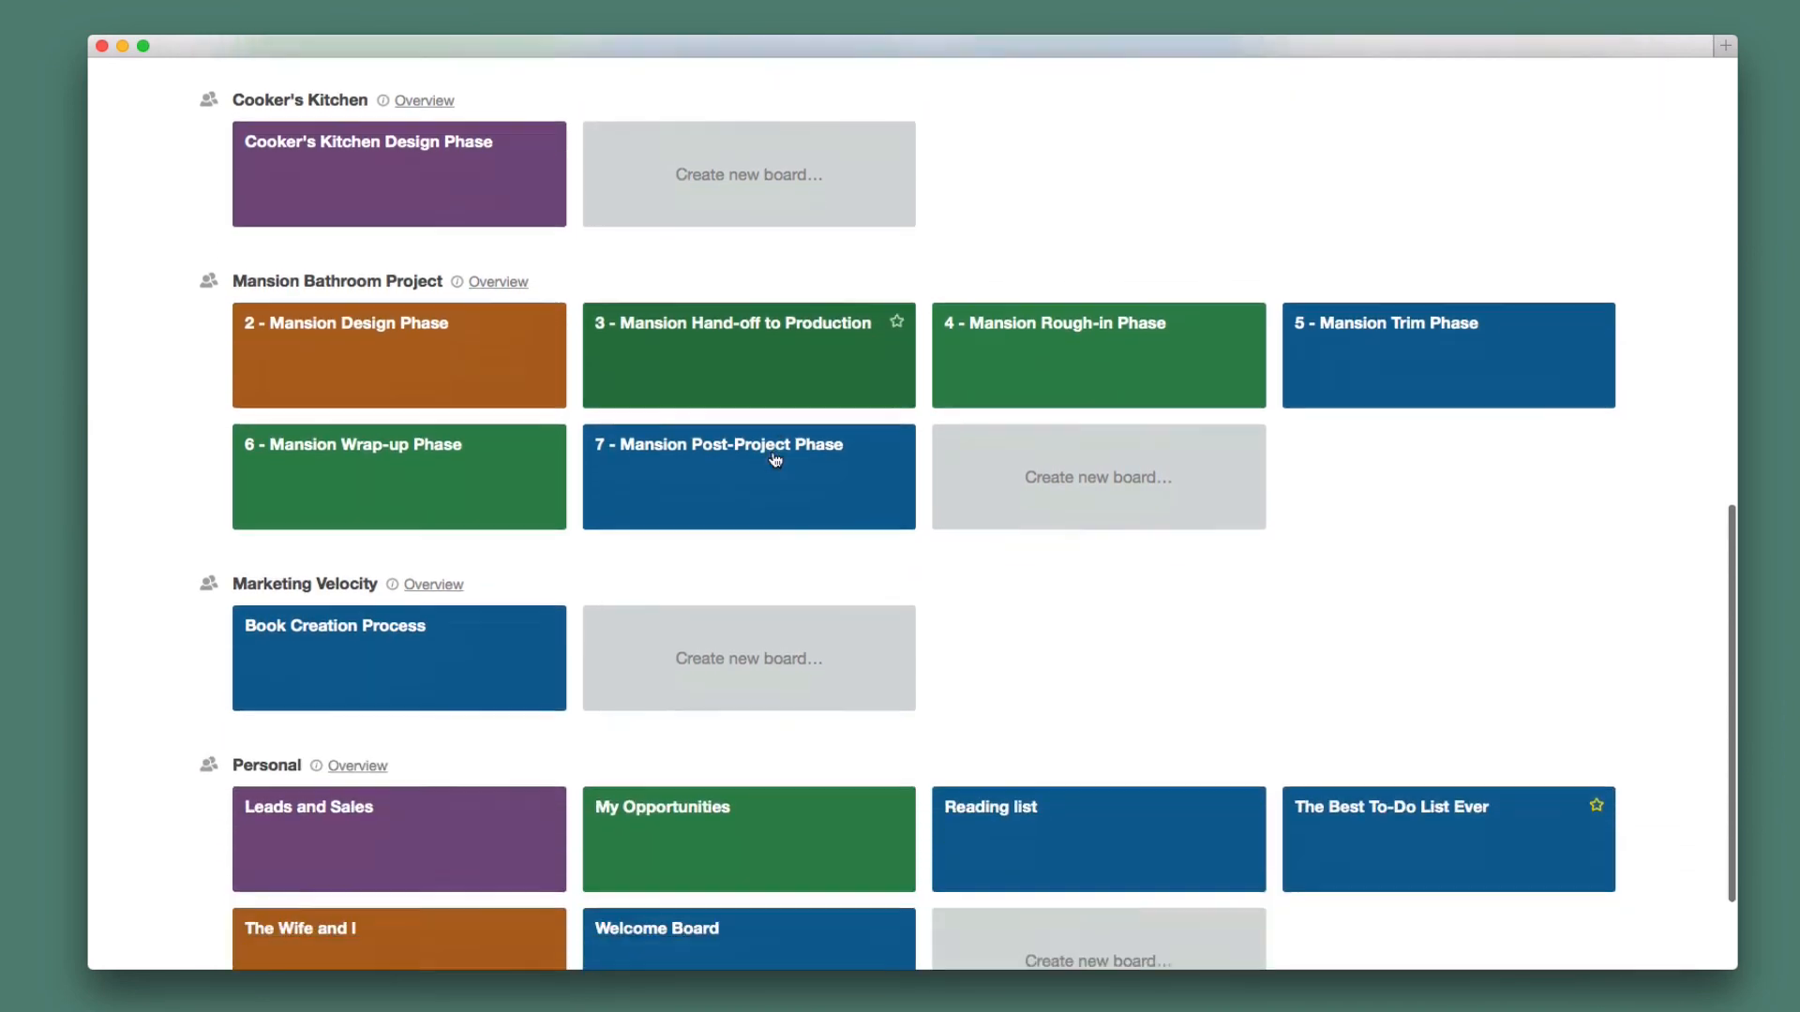
scroll(775, 459, up, 6)
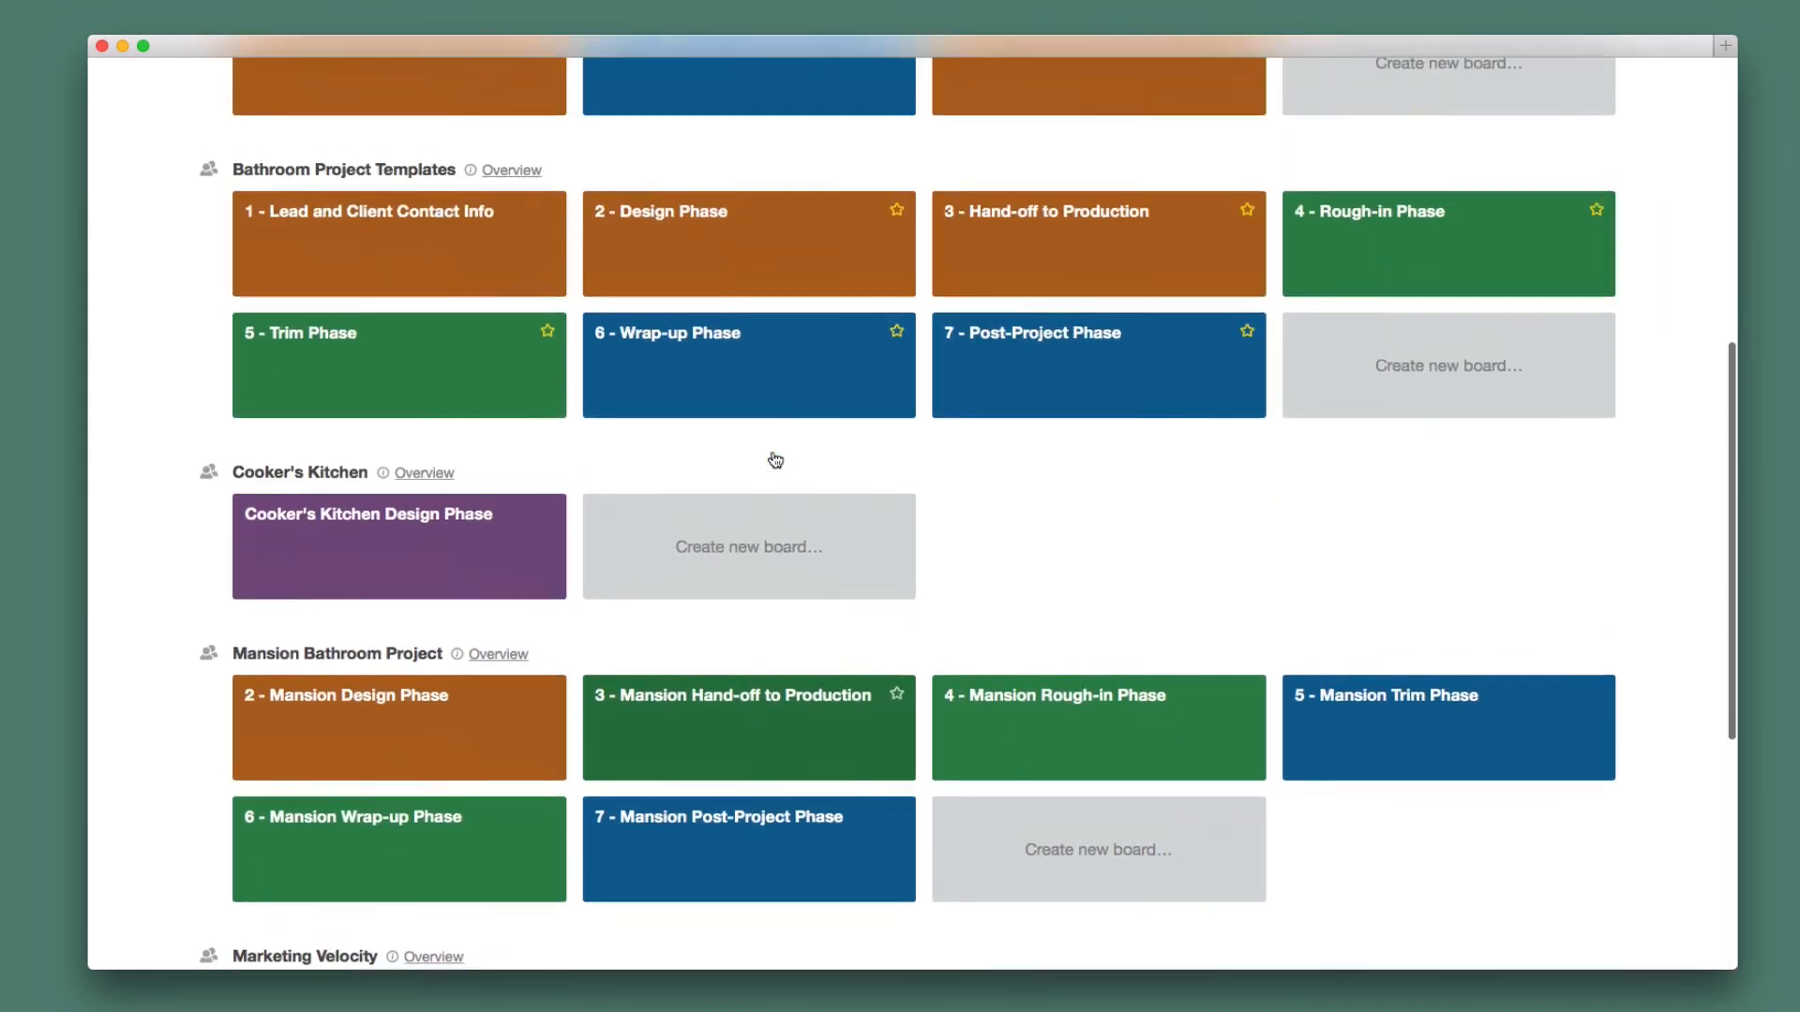
scroll(774, 460, up, 2)
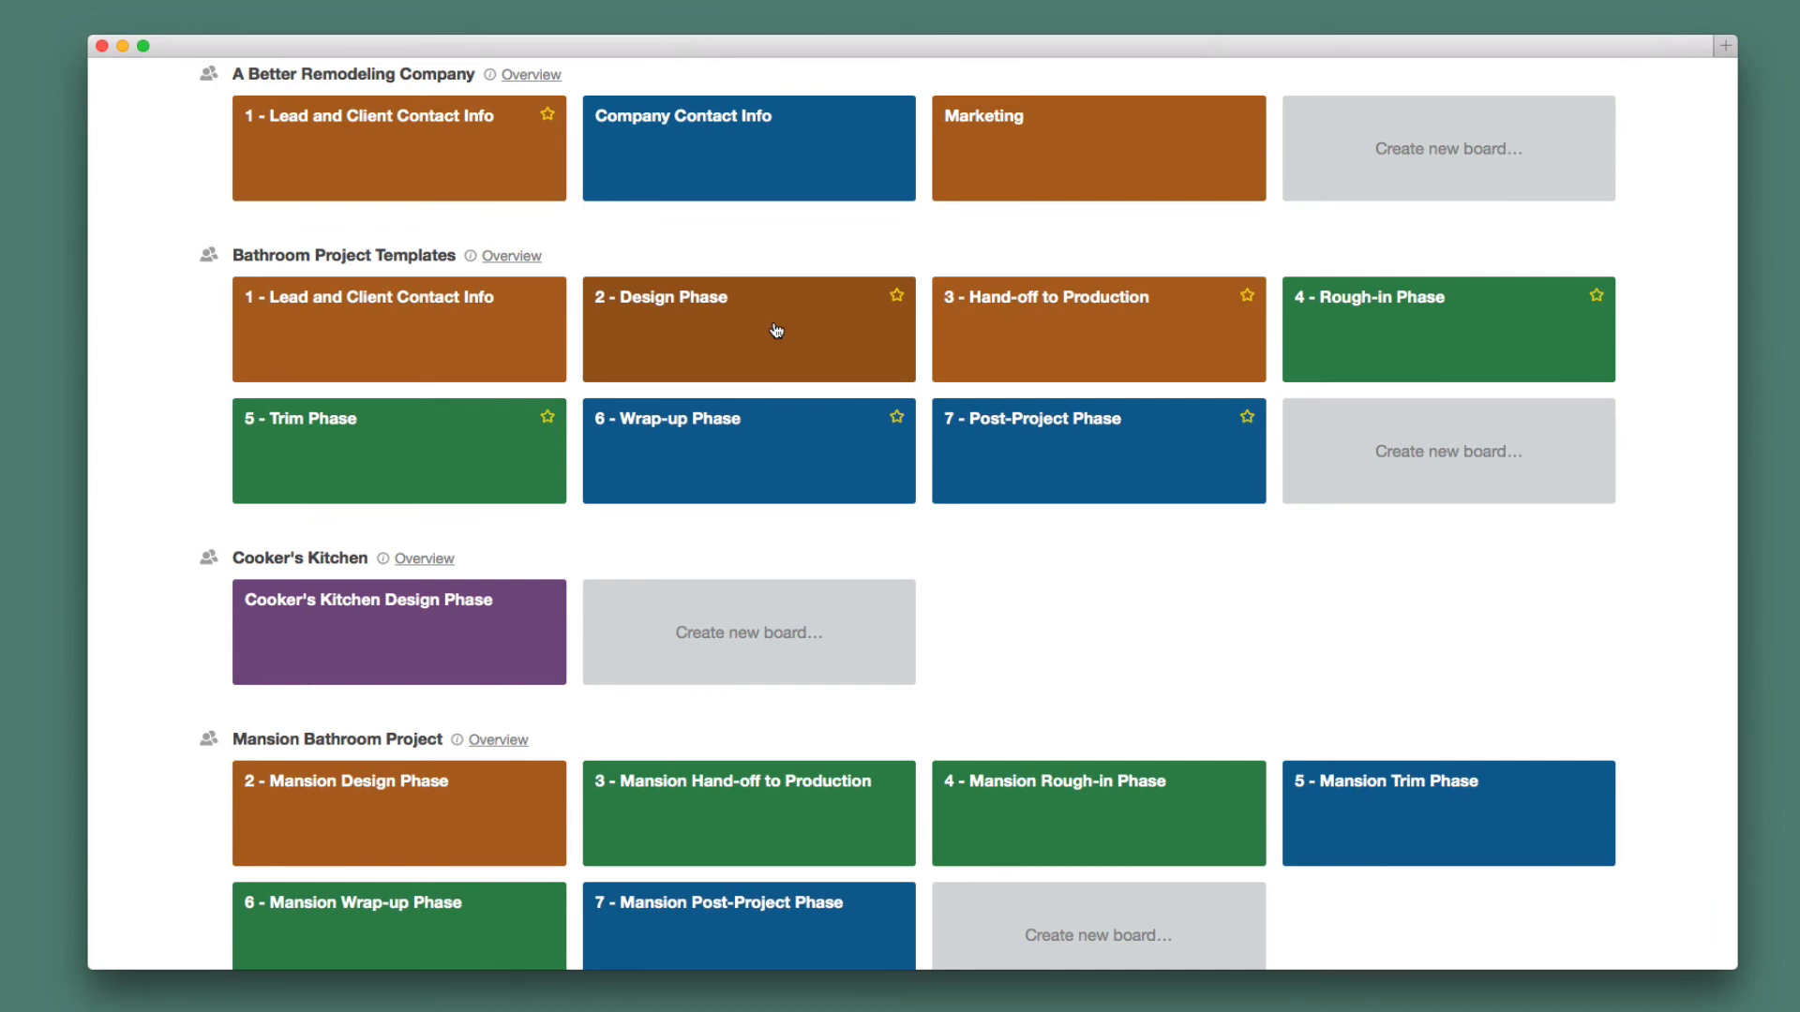
scroll(776, 330, up, 5)
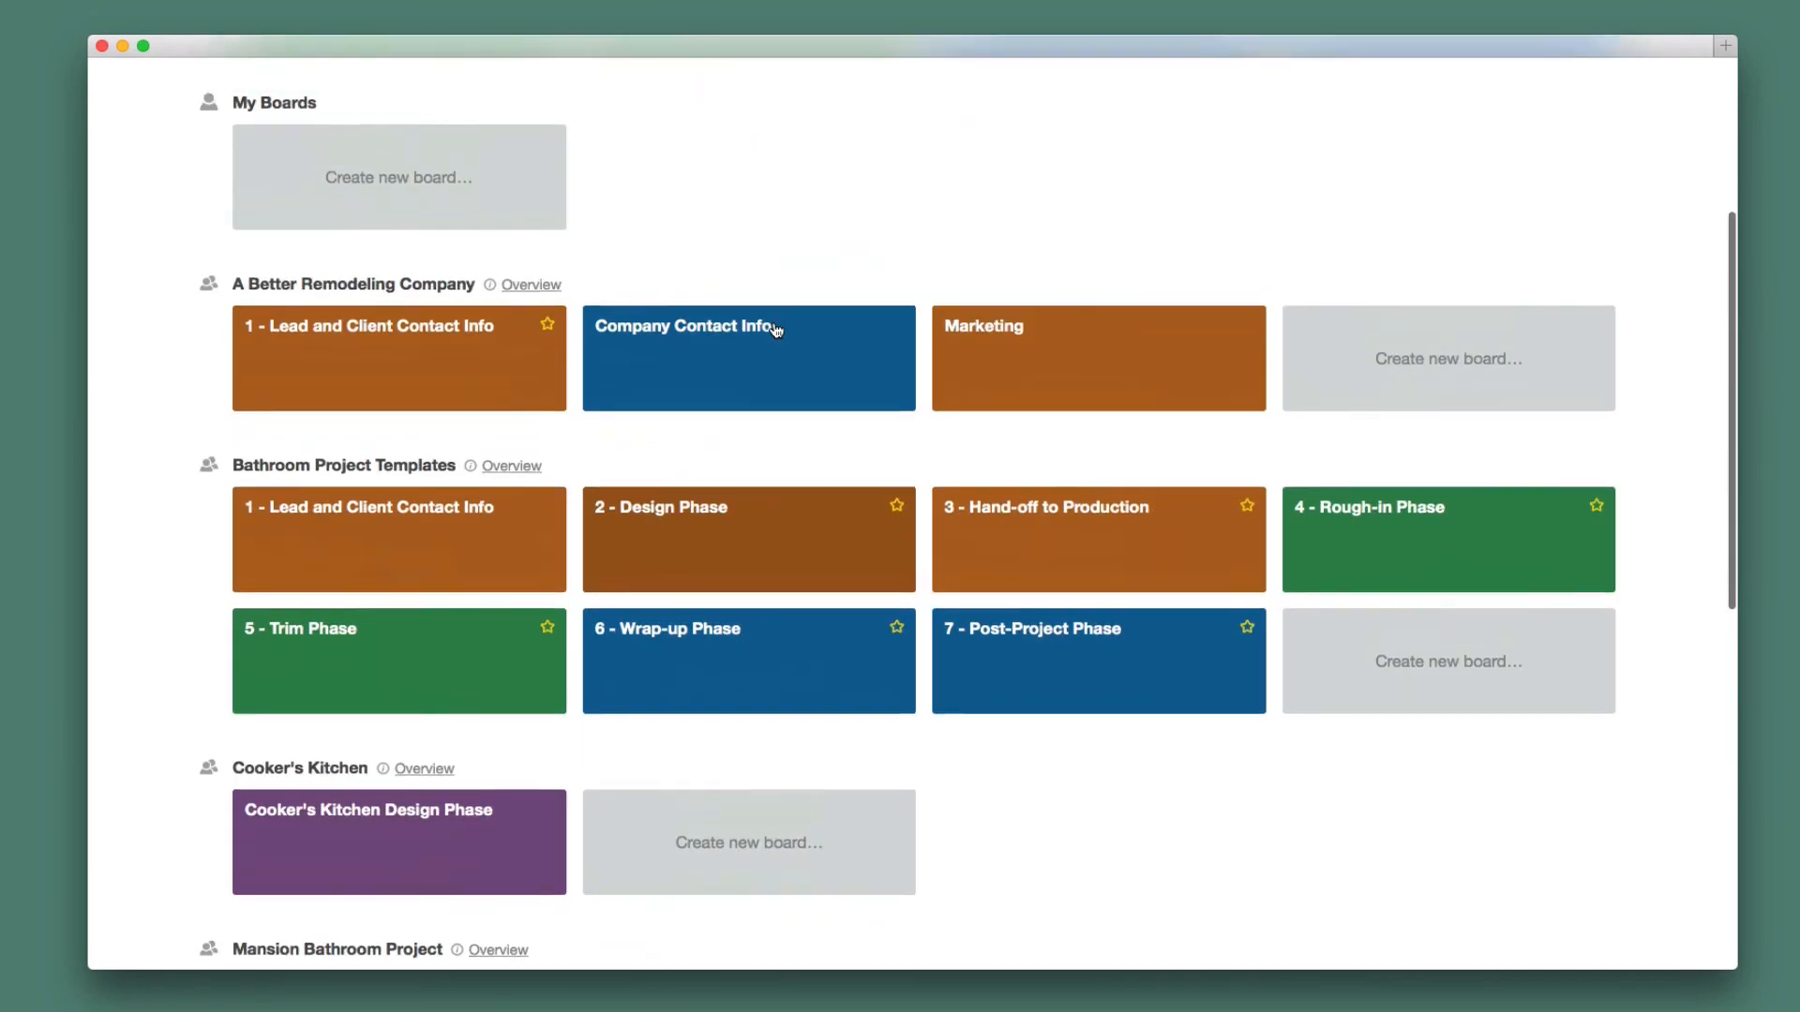
scroll(776, 329, down, 3)
scroll(773, 328, down, 3)
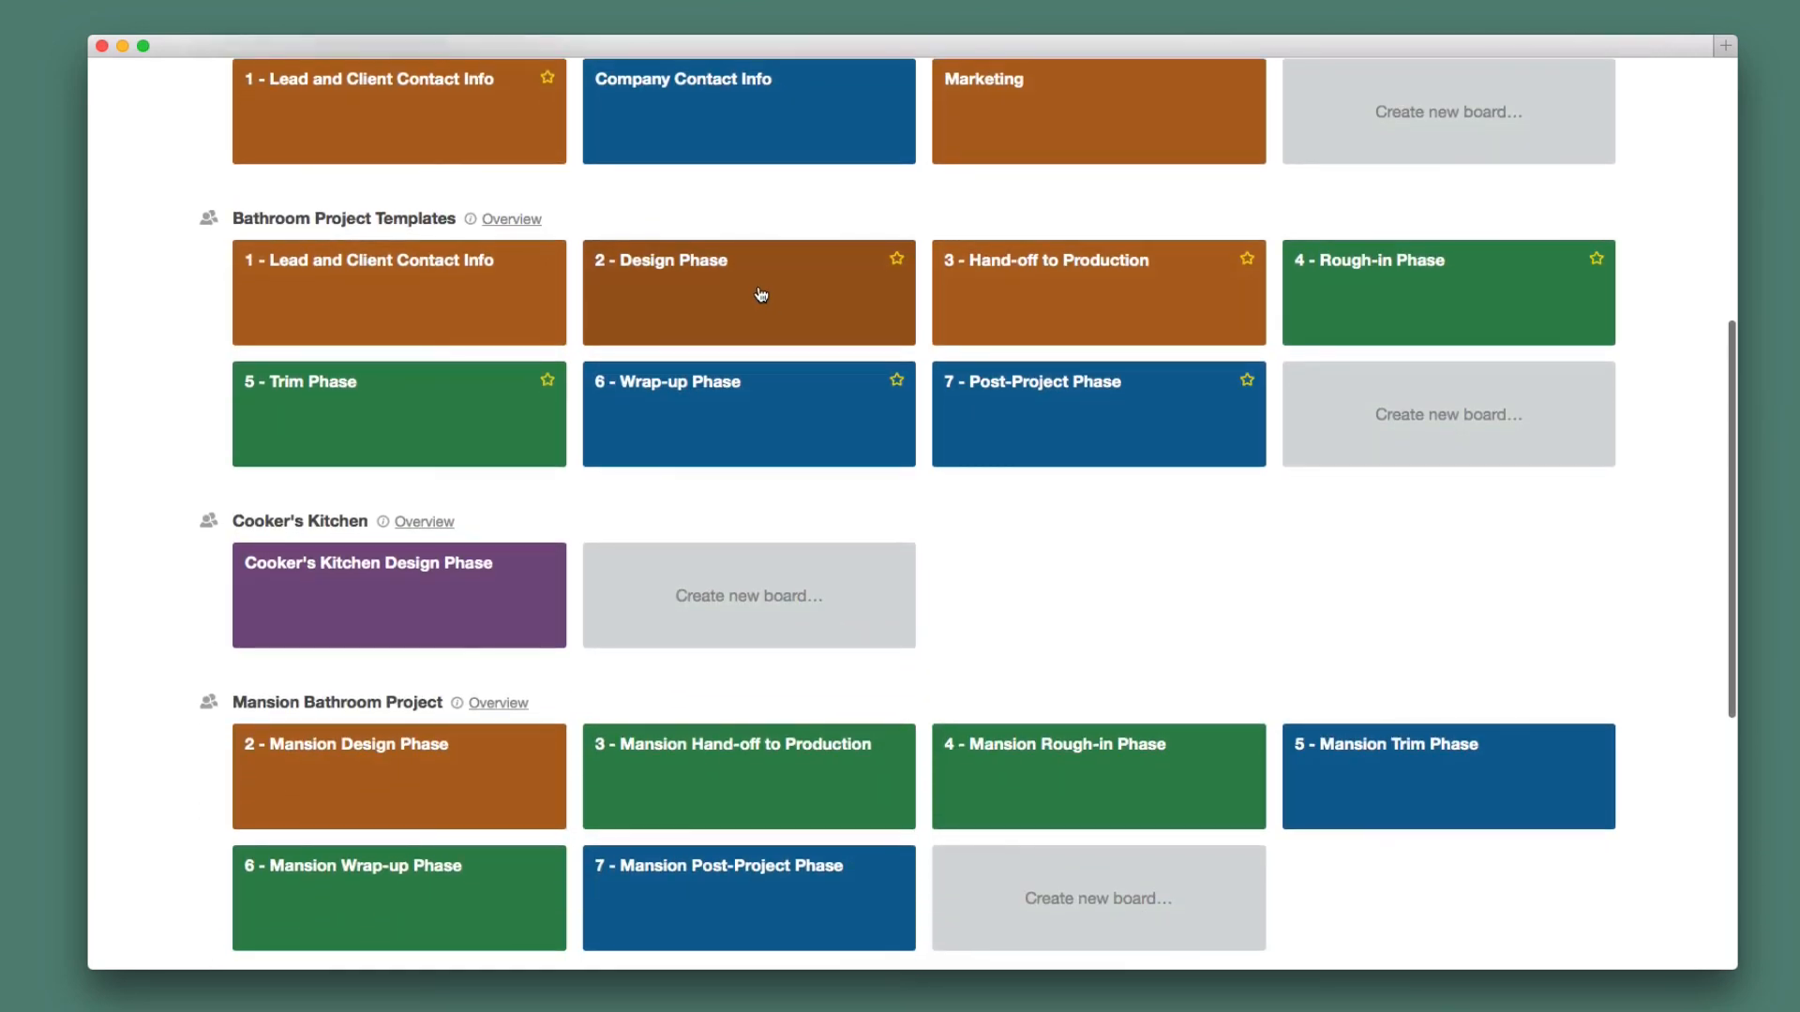
scroll(761, 294, down, 10)
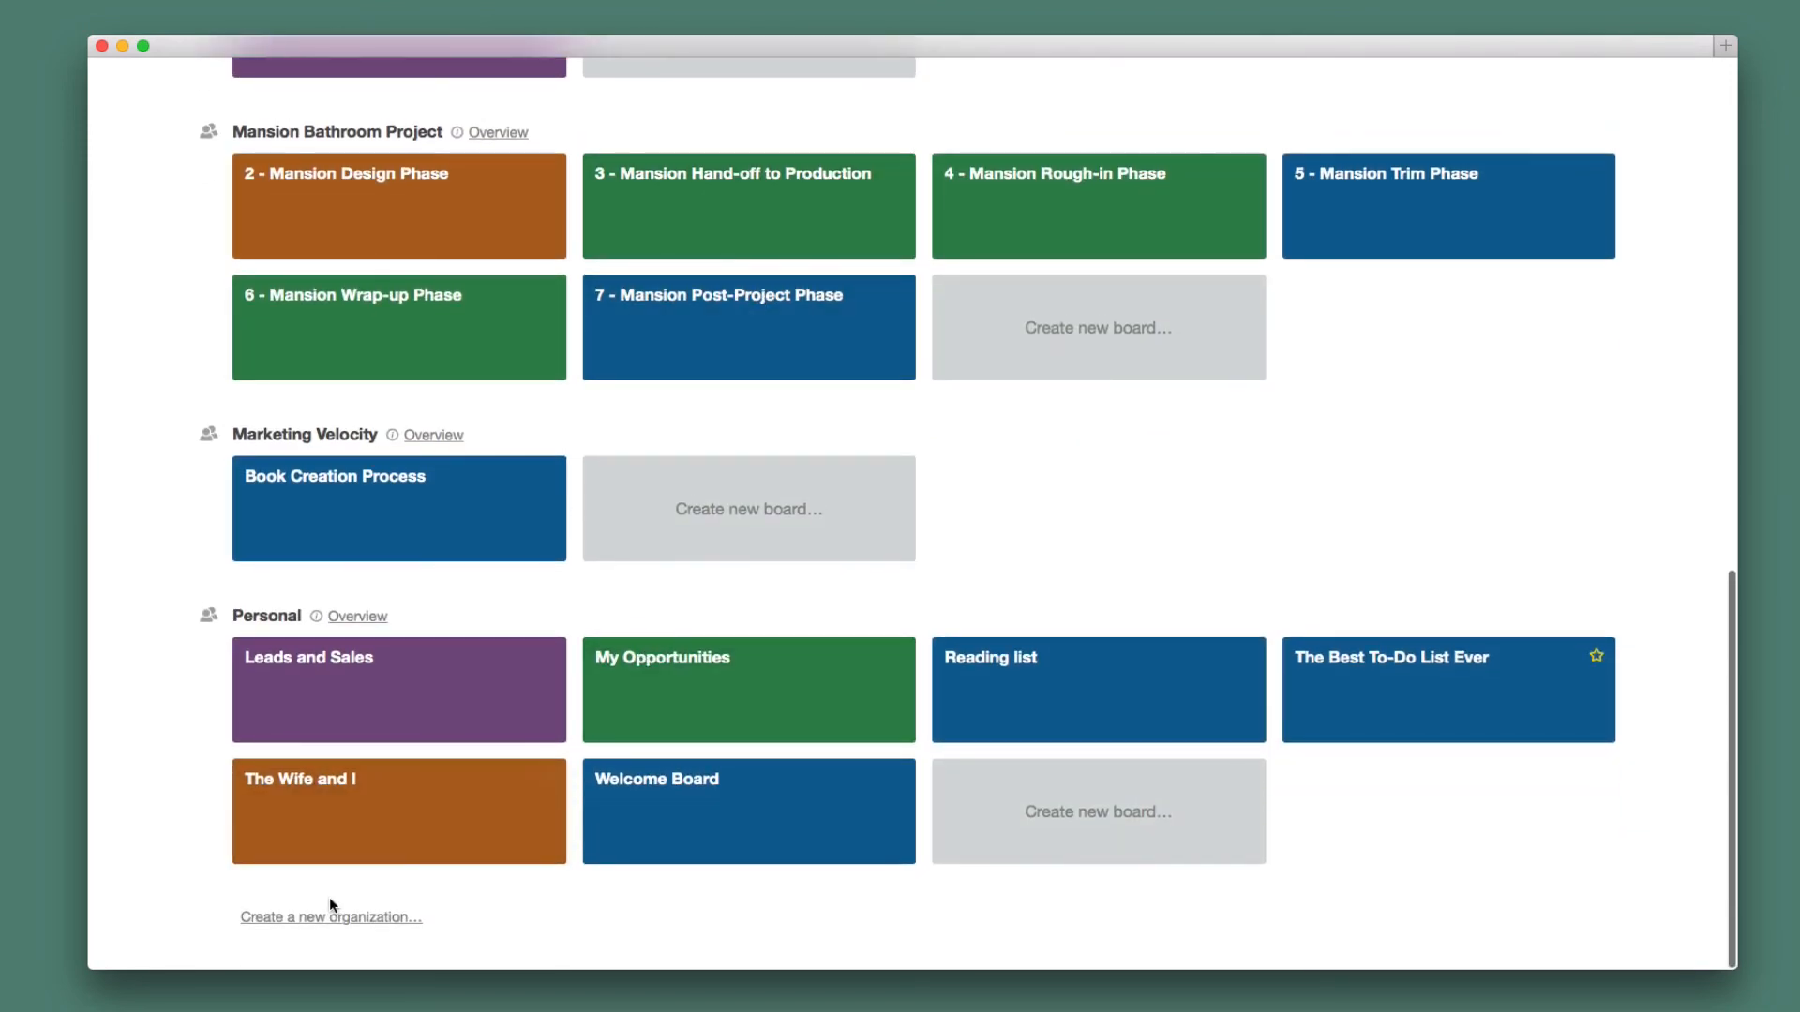
Create an organization named 'Barbie's Deck', correcting the mistyped capital A.
click(332, 919)
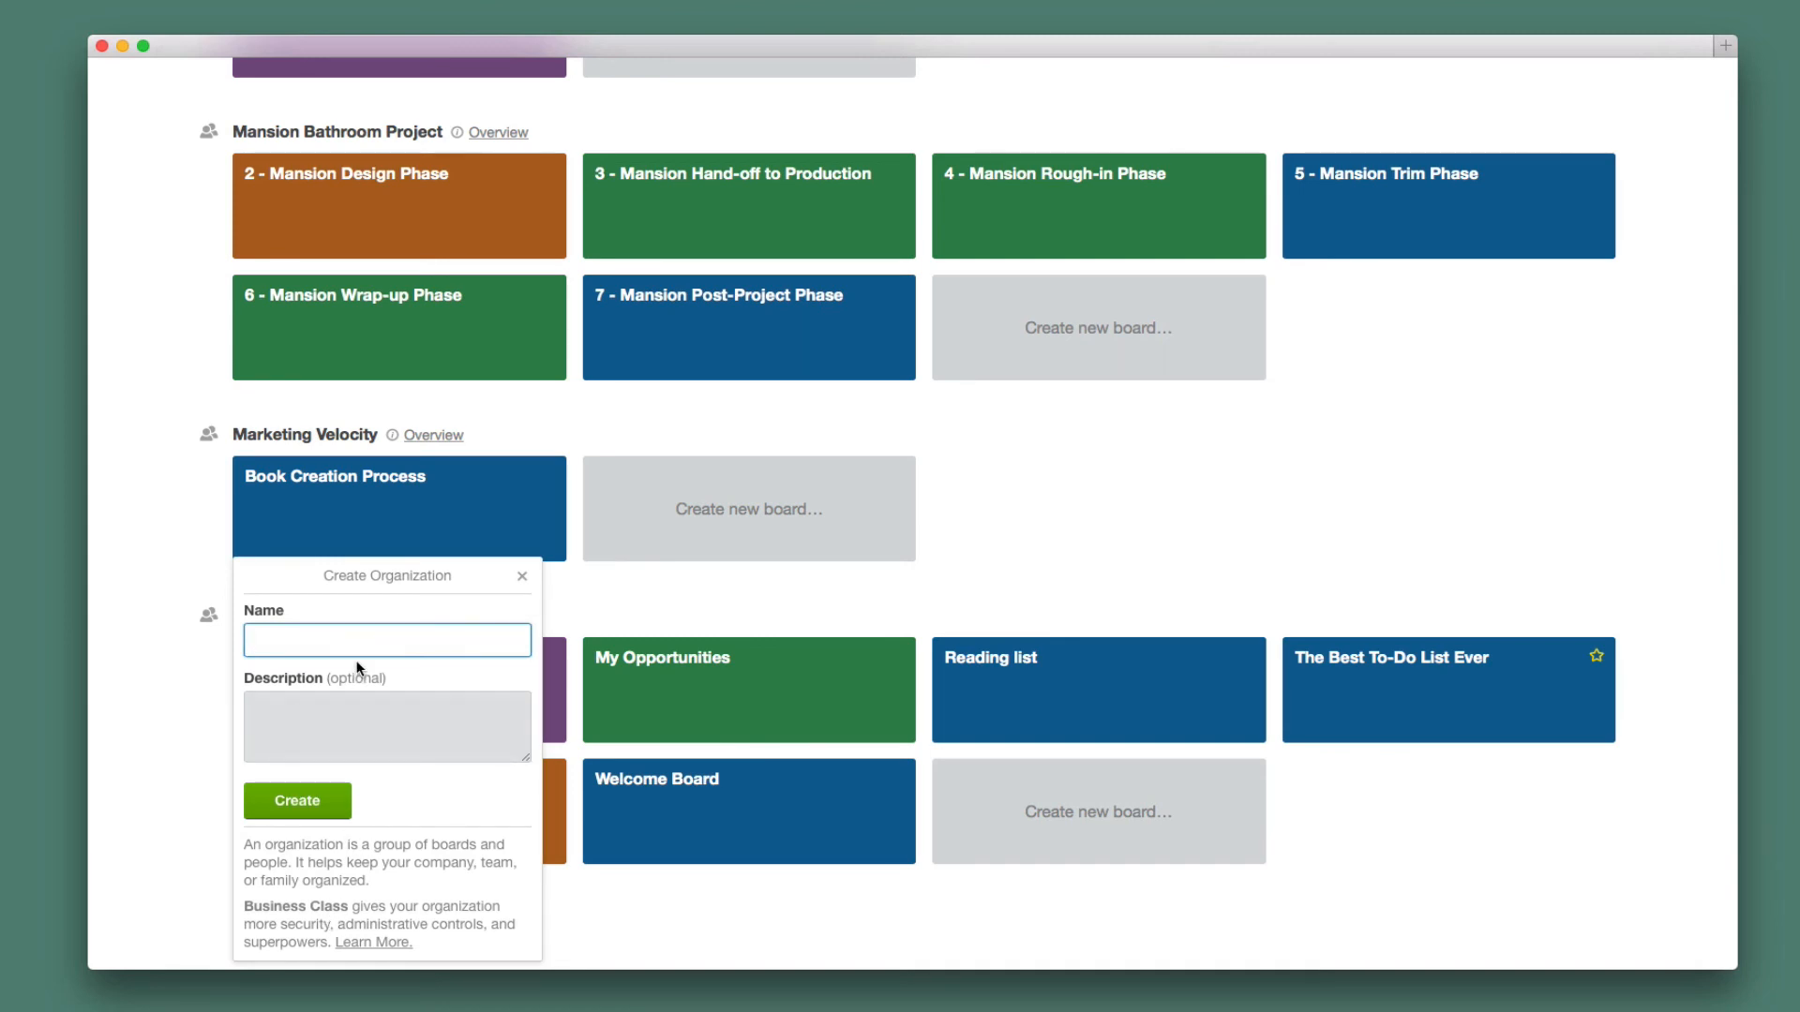
text(BArbie's Deck)
click(270, 635)
key(BackSpace)
text(a)
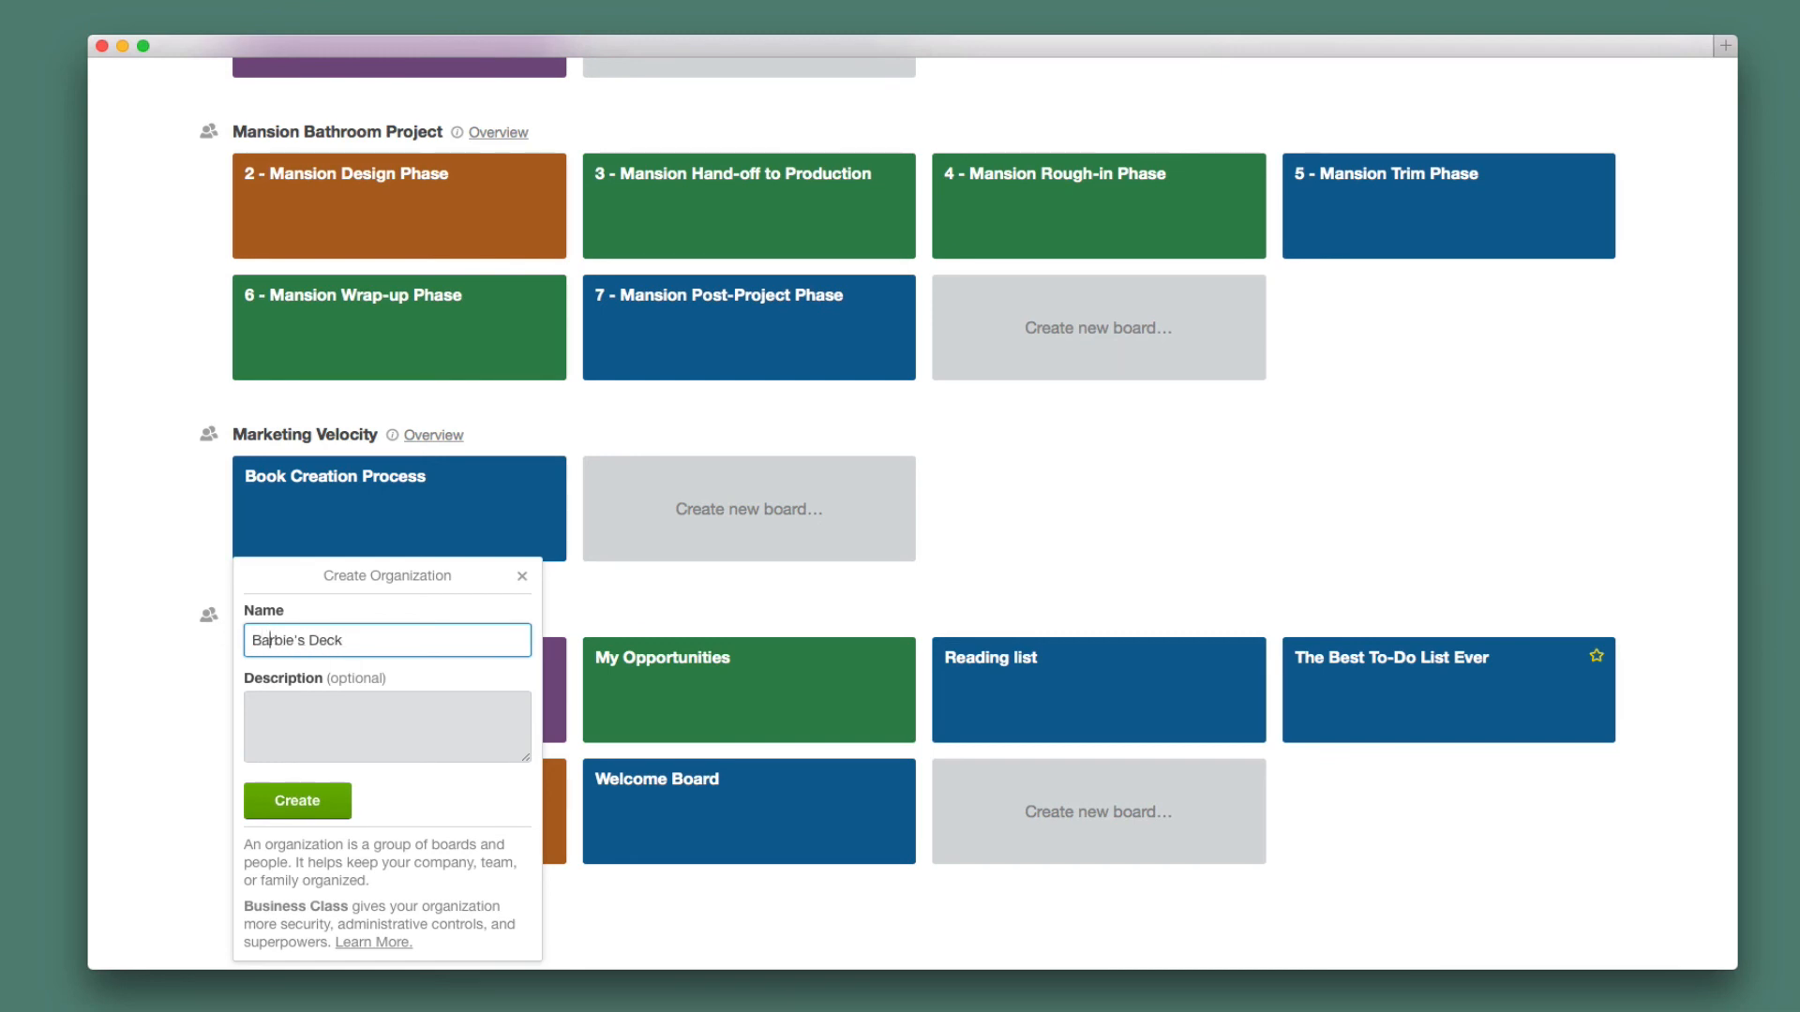
click(279, 801)
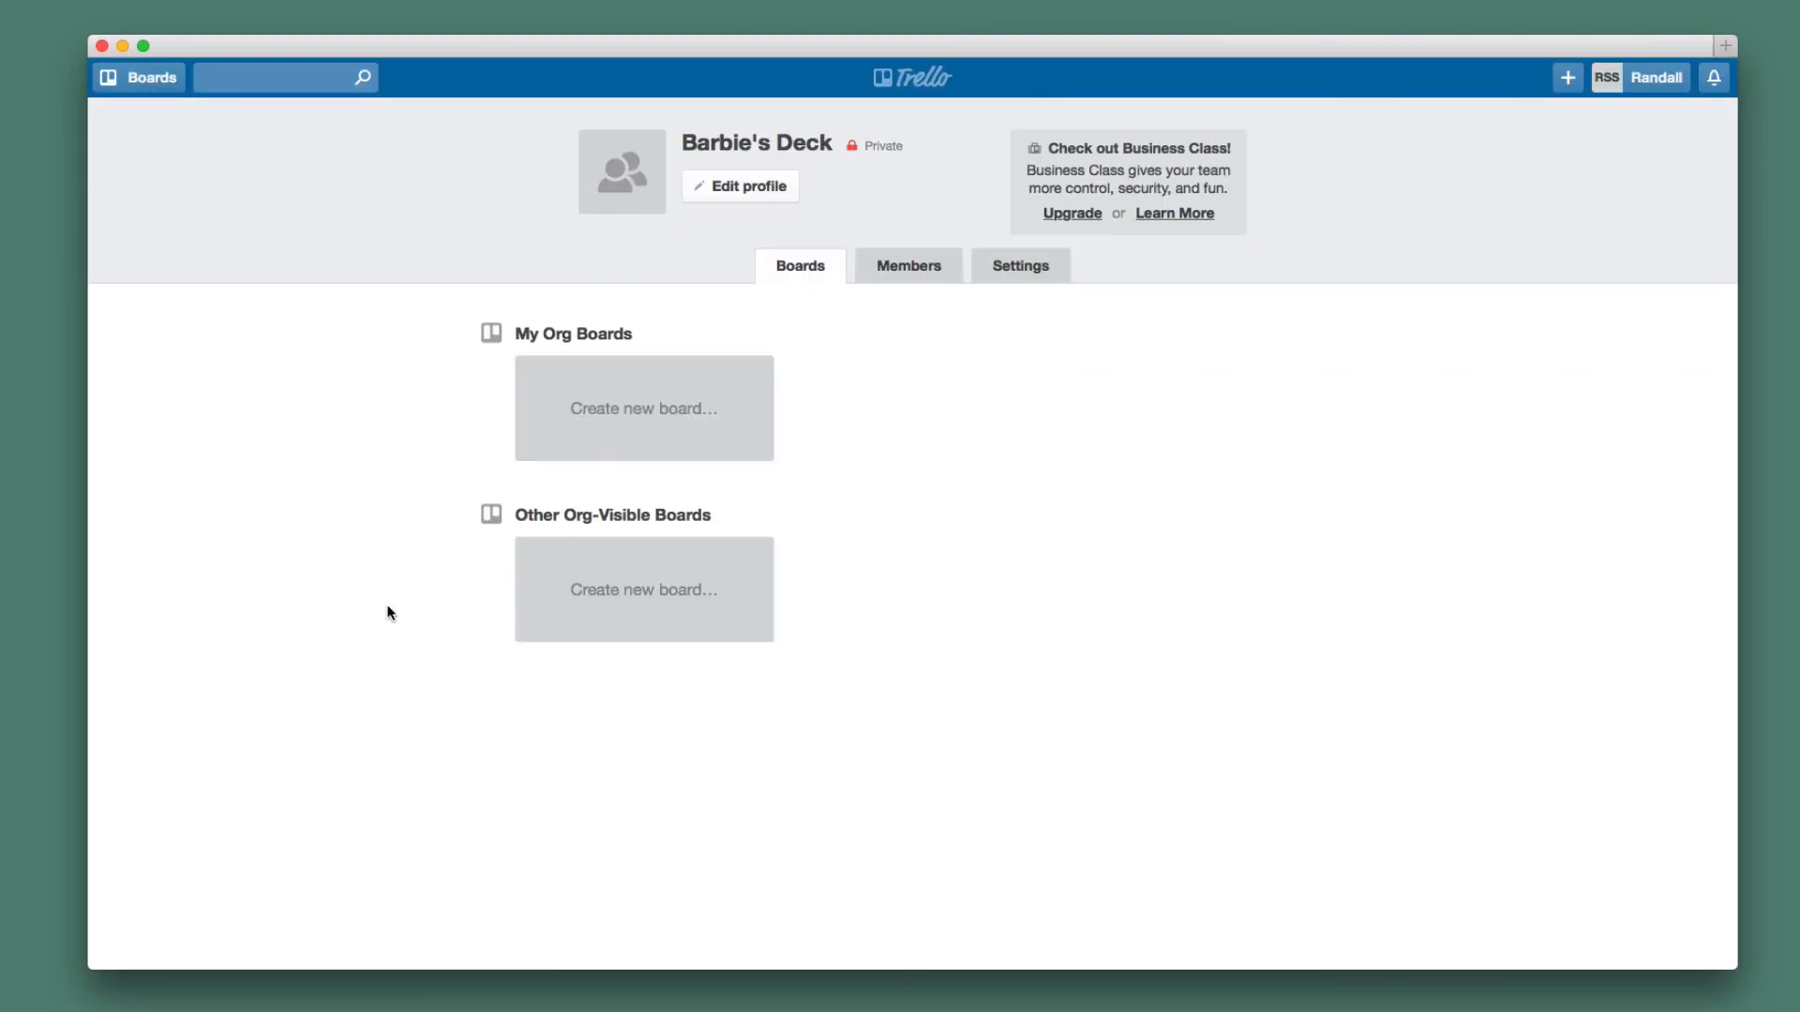
Open the Bathroom Project Templates' 2 - Design Phase board and expand its sidebar menu.
click(882, 79)
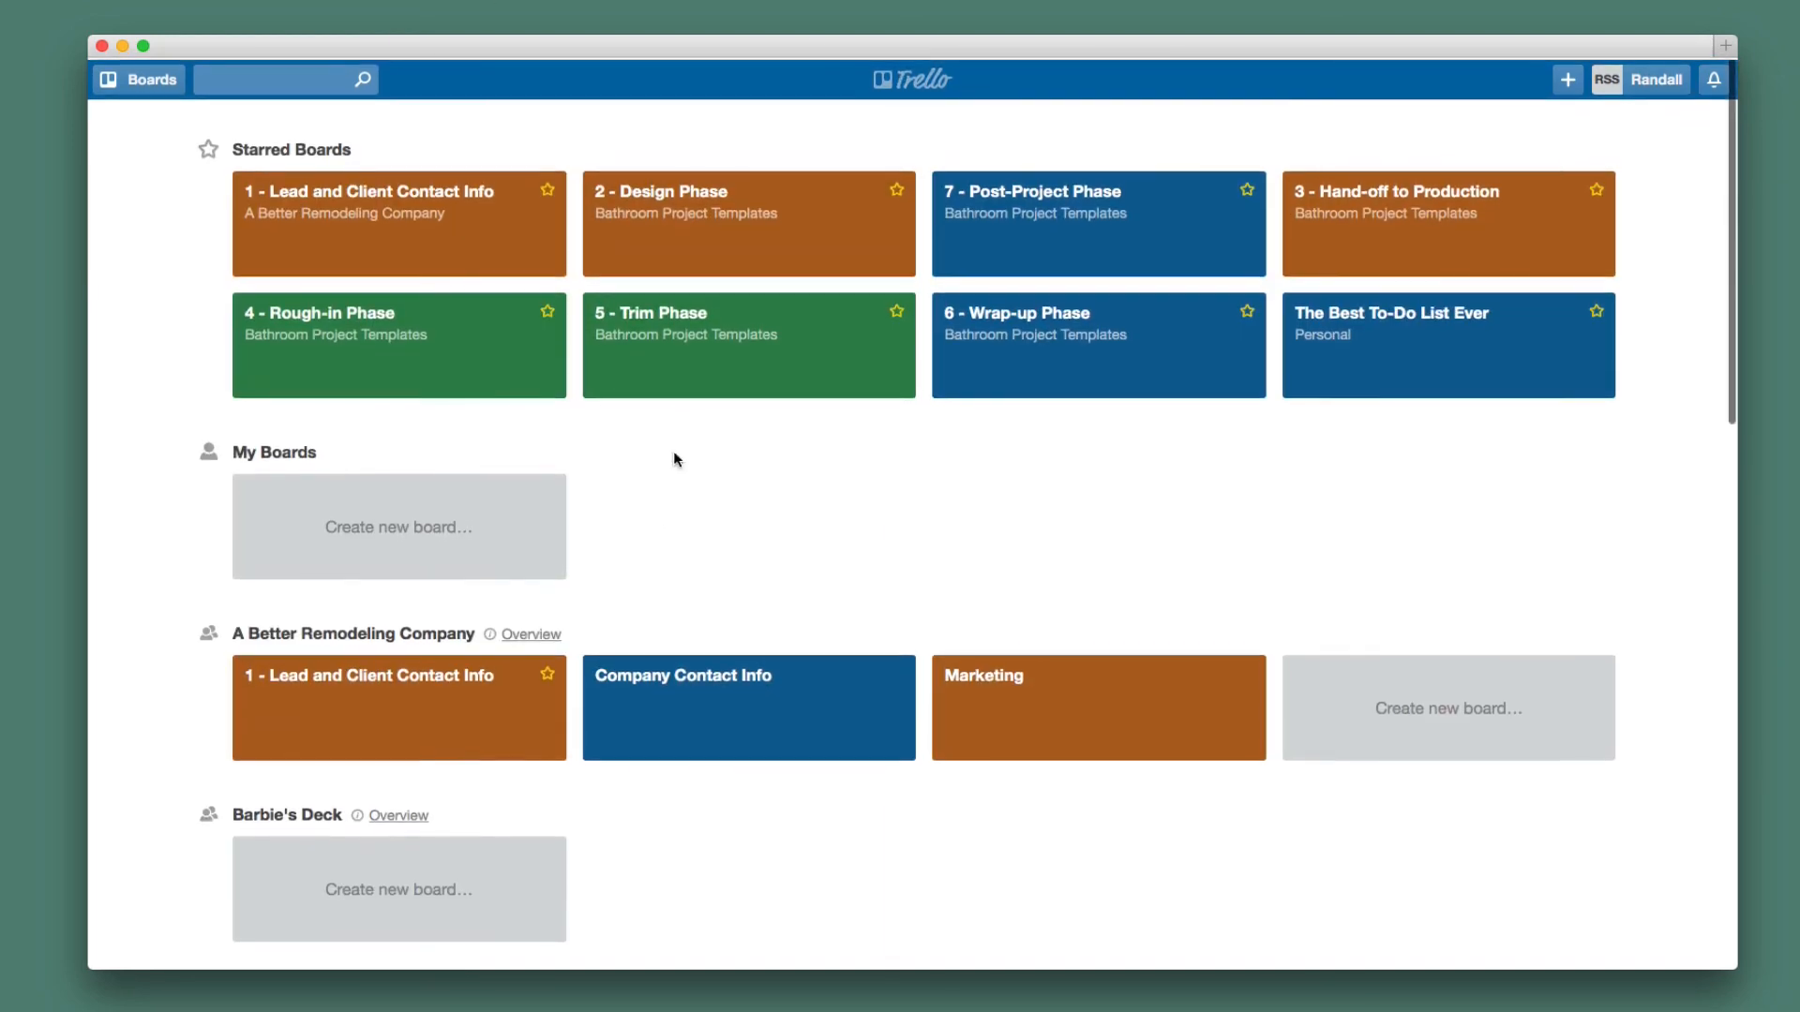
scroll(723, 245, down, 3)
scroll(722, 323, down, 8)
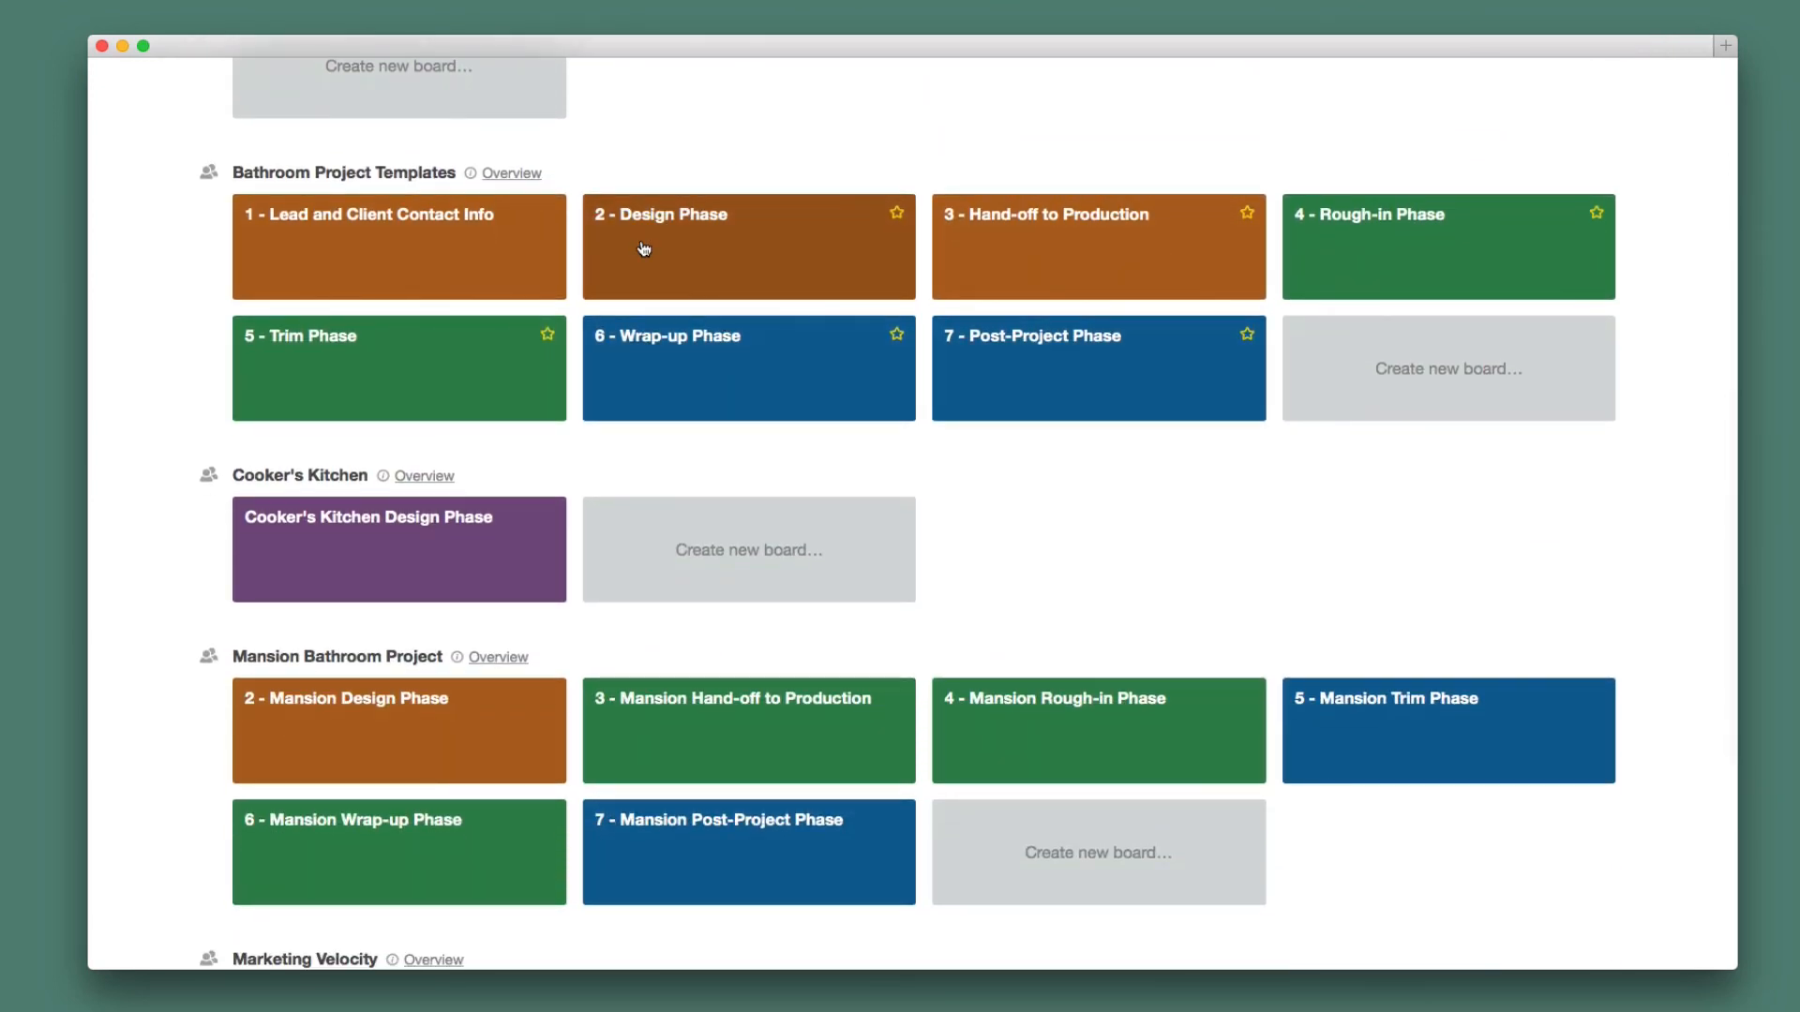
click(644, 248)
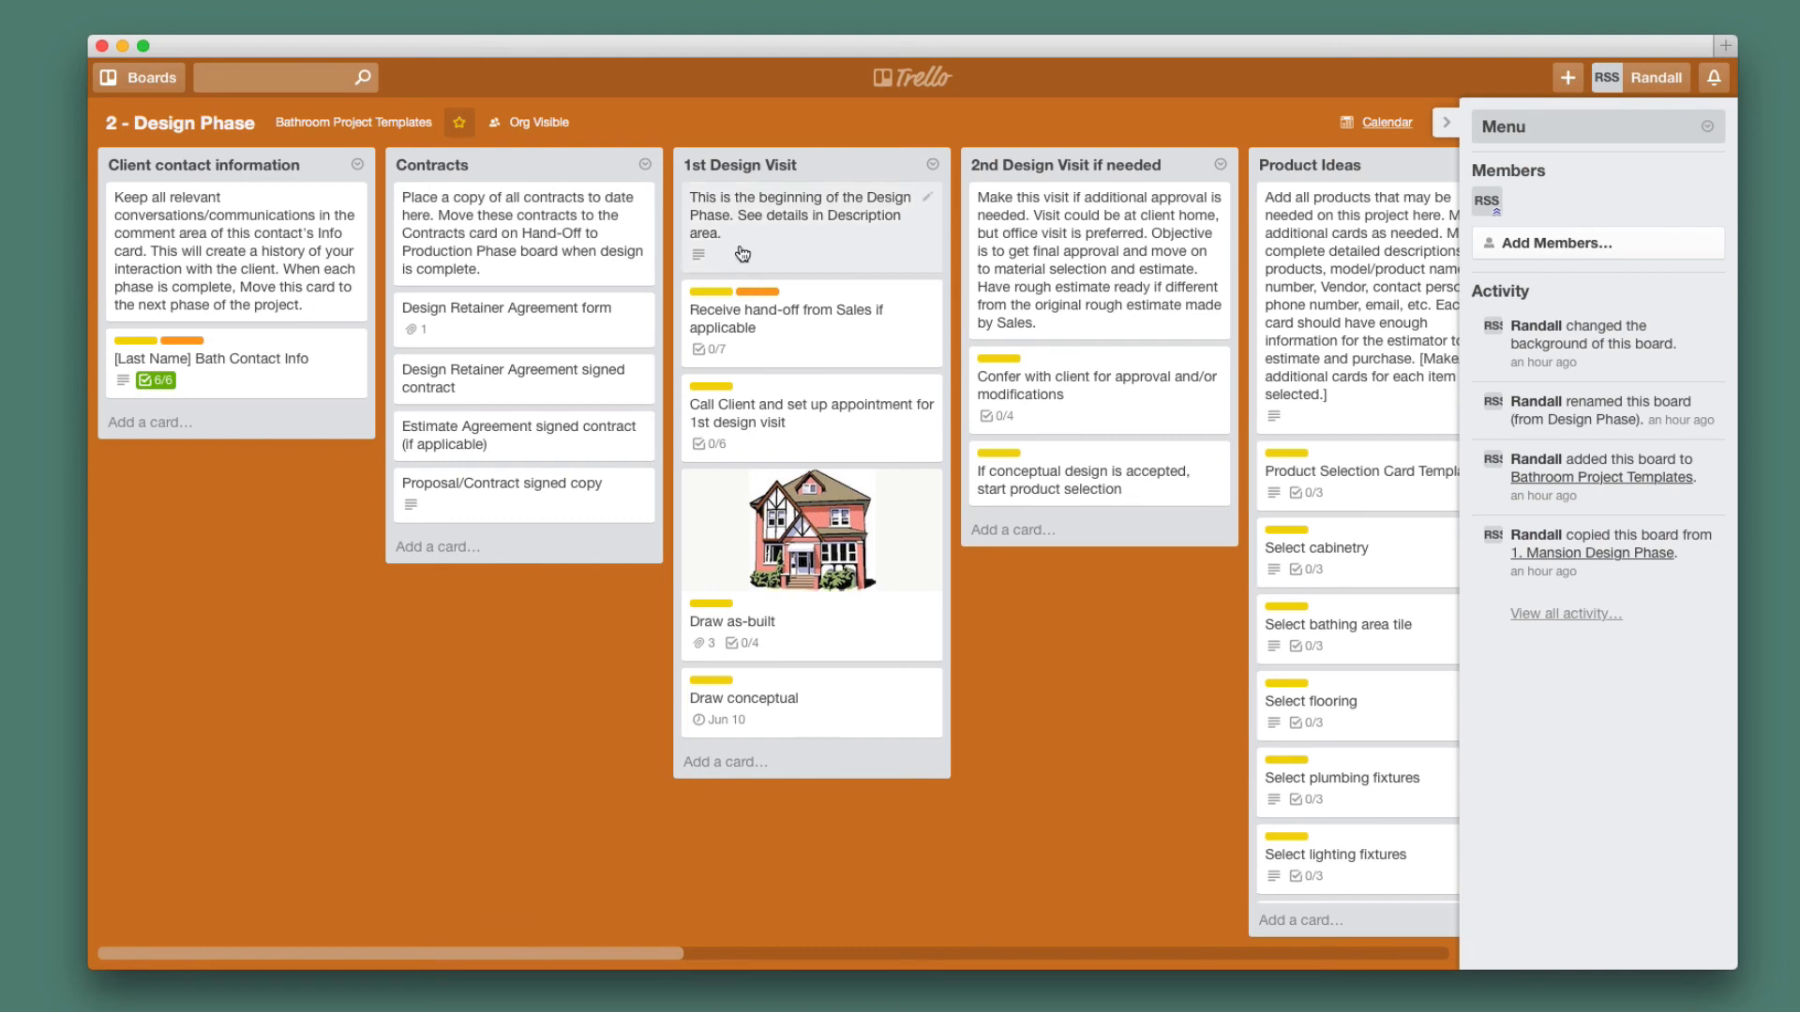
click(1576, 133)
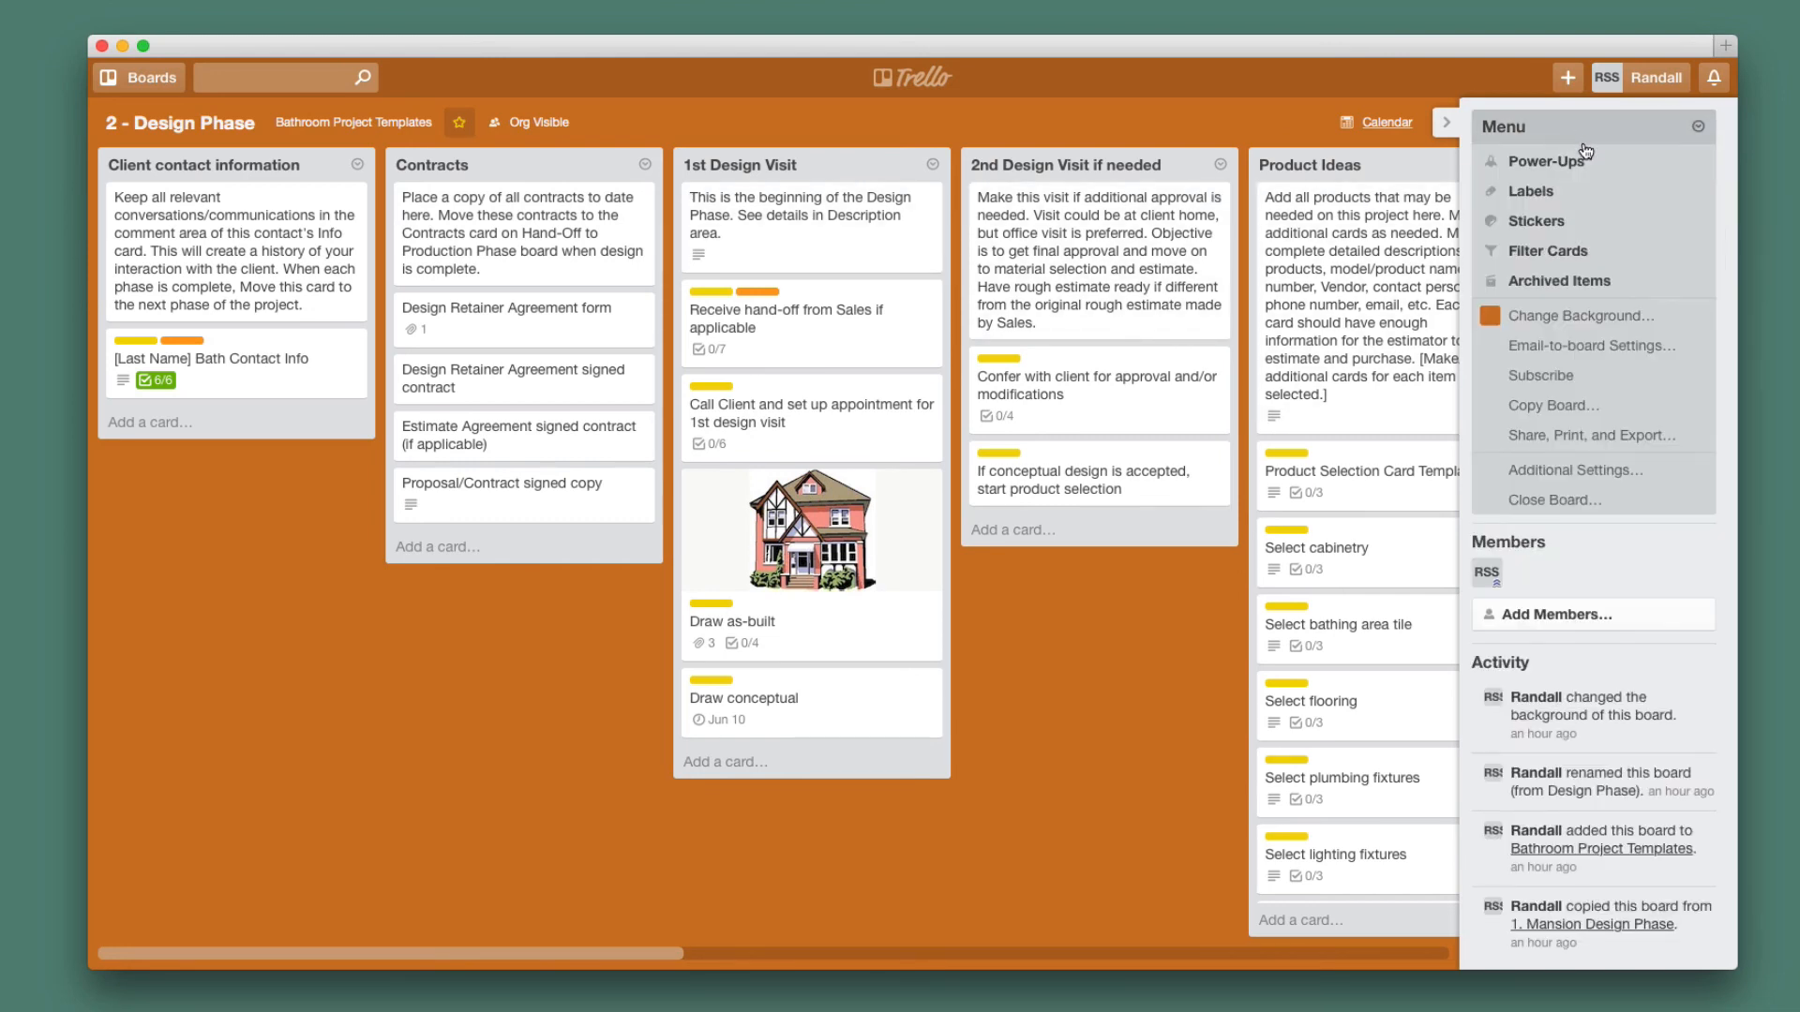
Copy the board as '2 - Design Phase' into the Barbie's Deck organization, keeping its cards.
click(1584, 409)
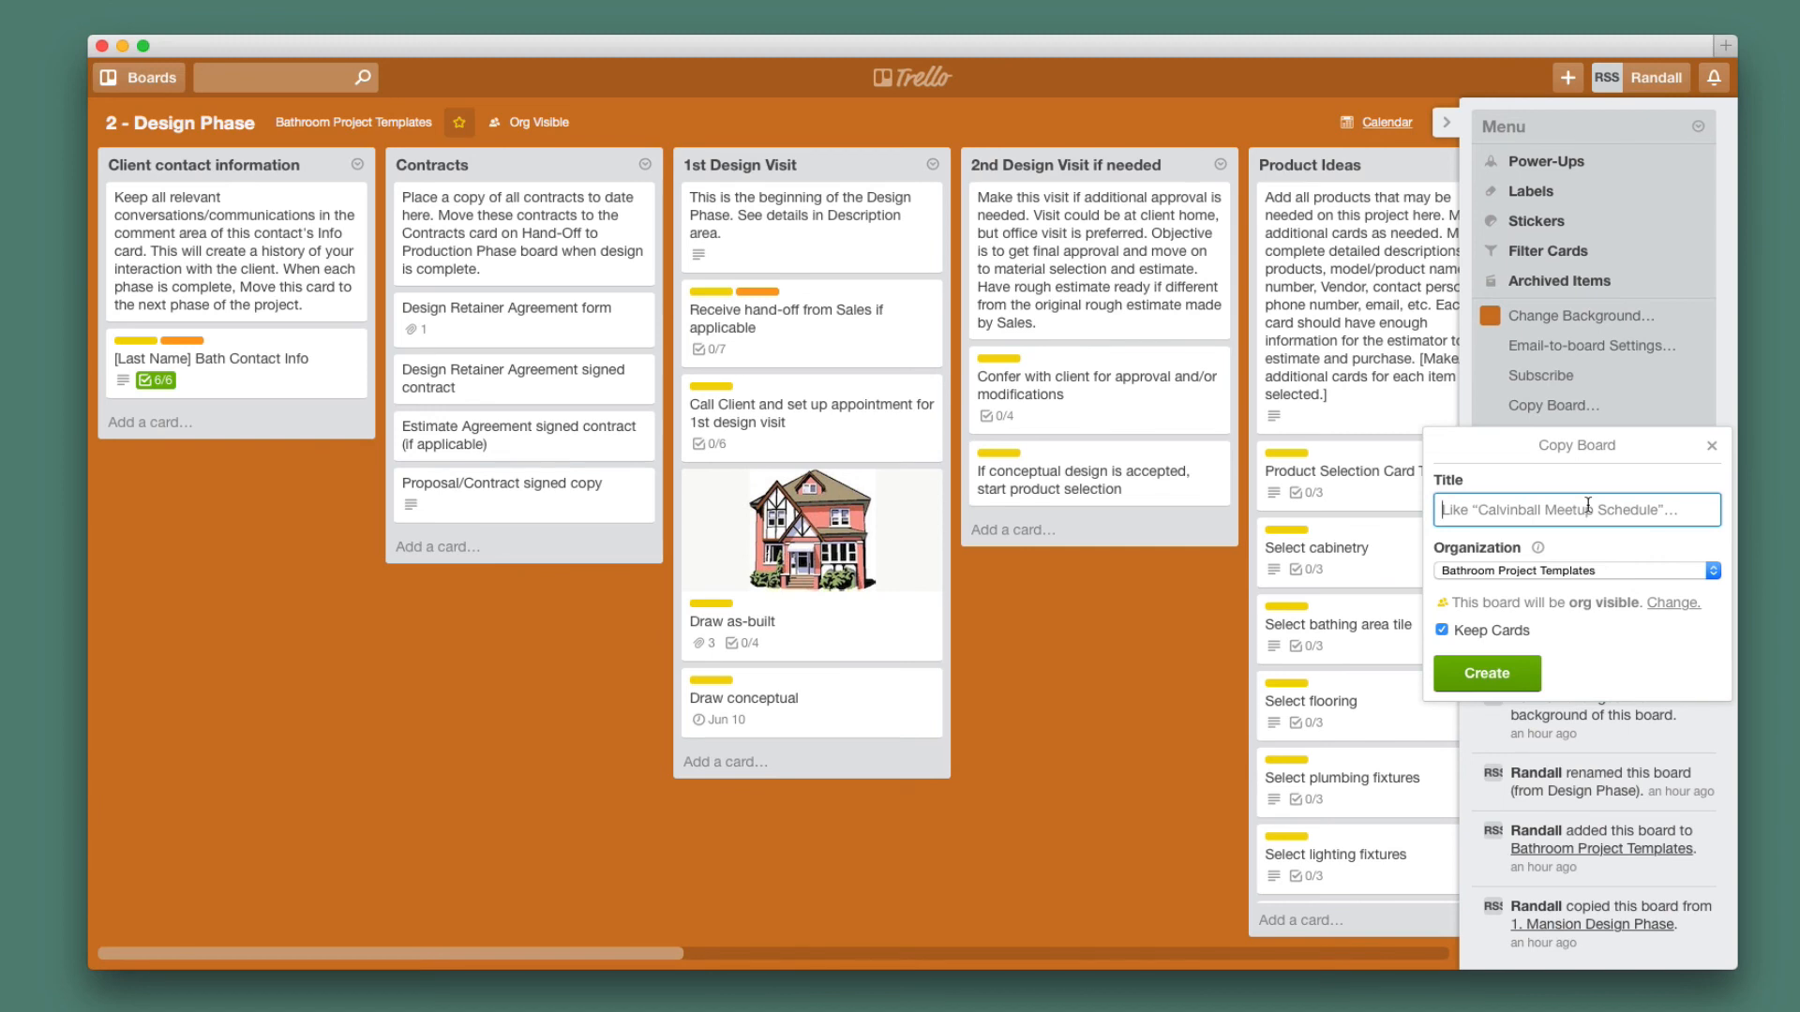
text(2 )
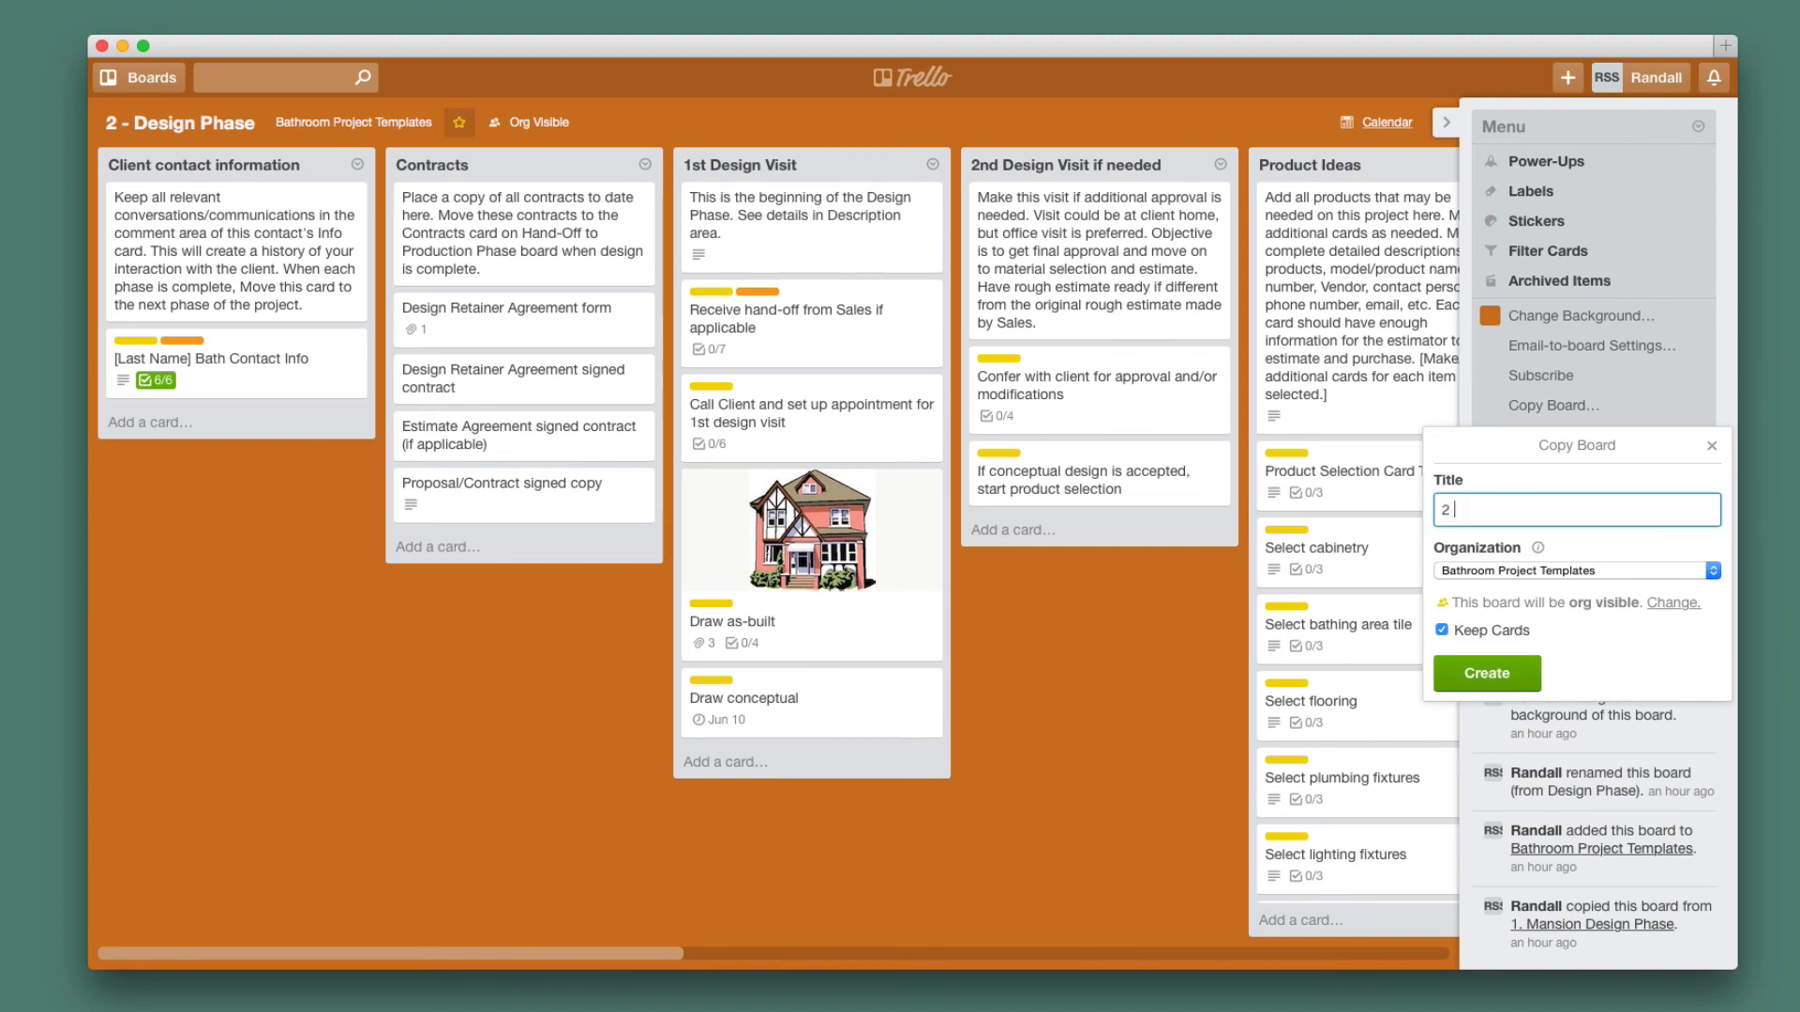
text(- Design Phase)
click(1712, 574)
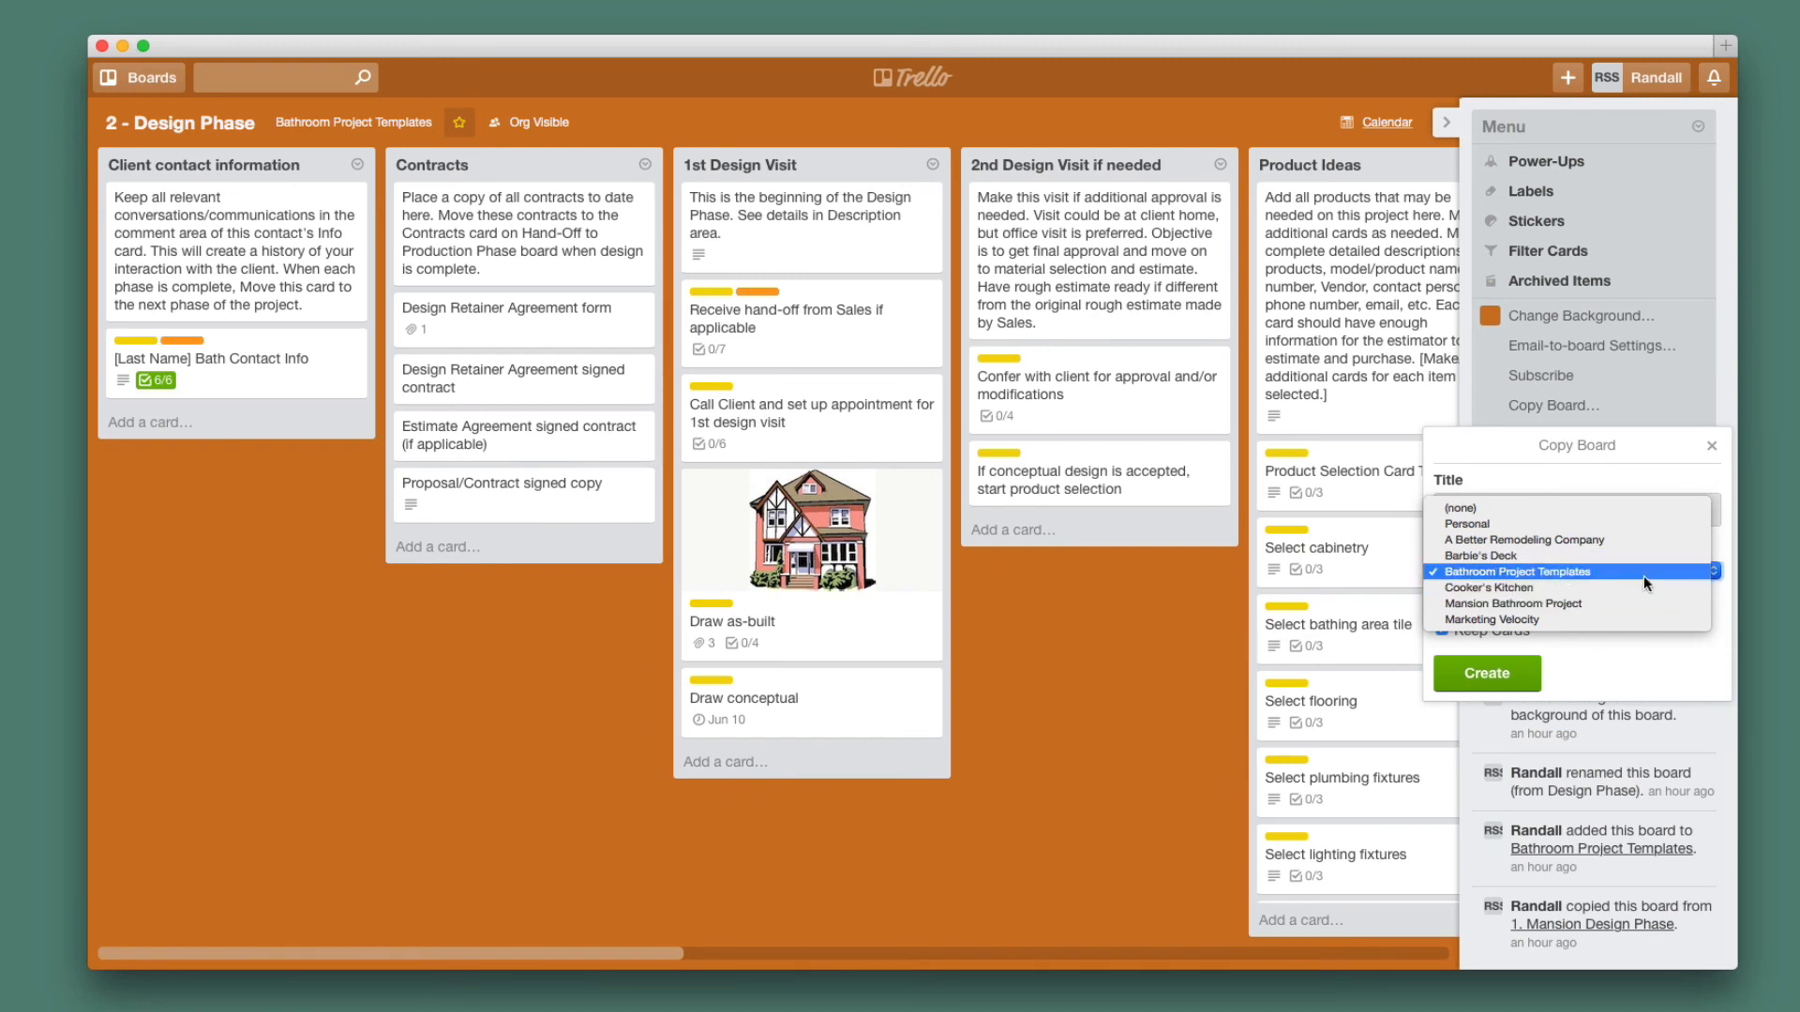
click(1523, 557)
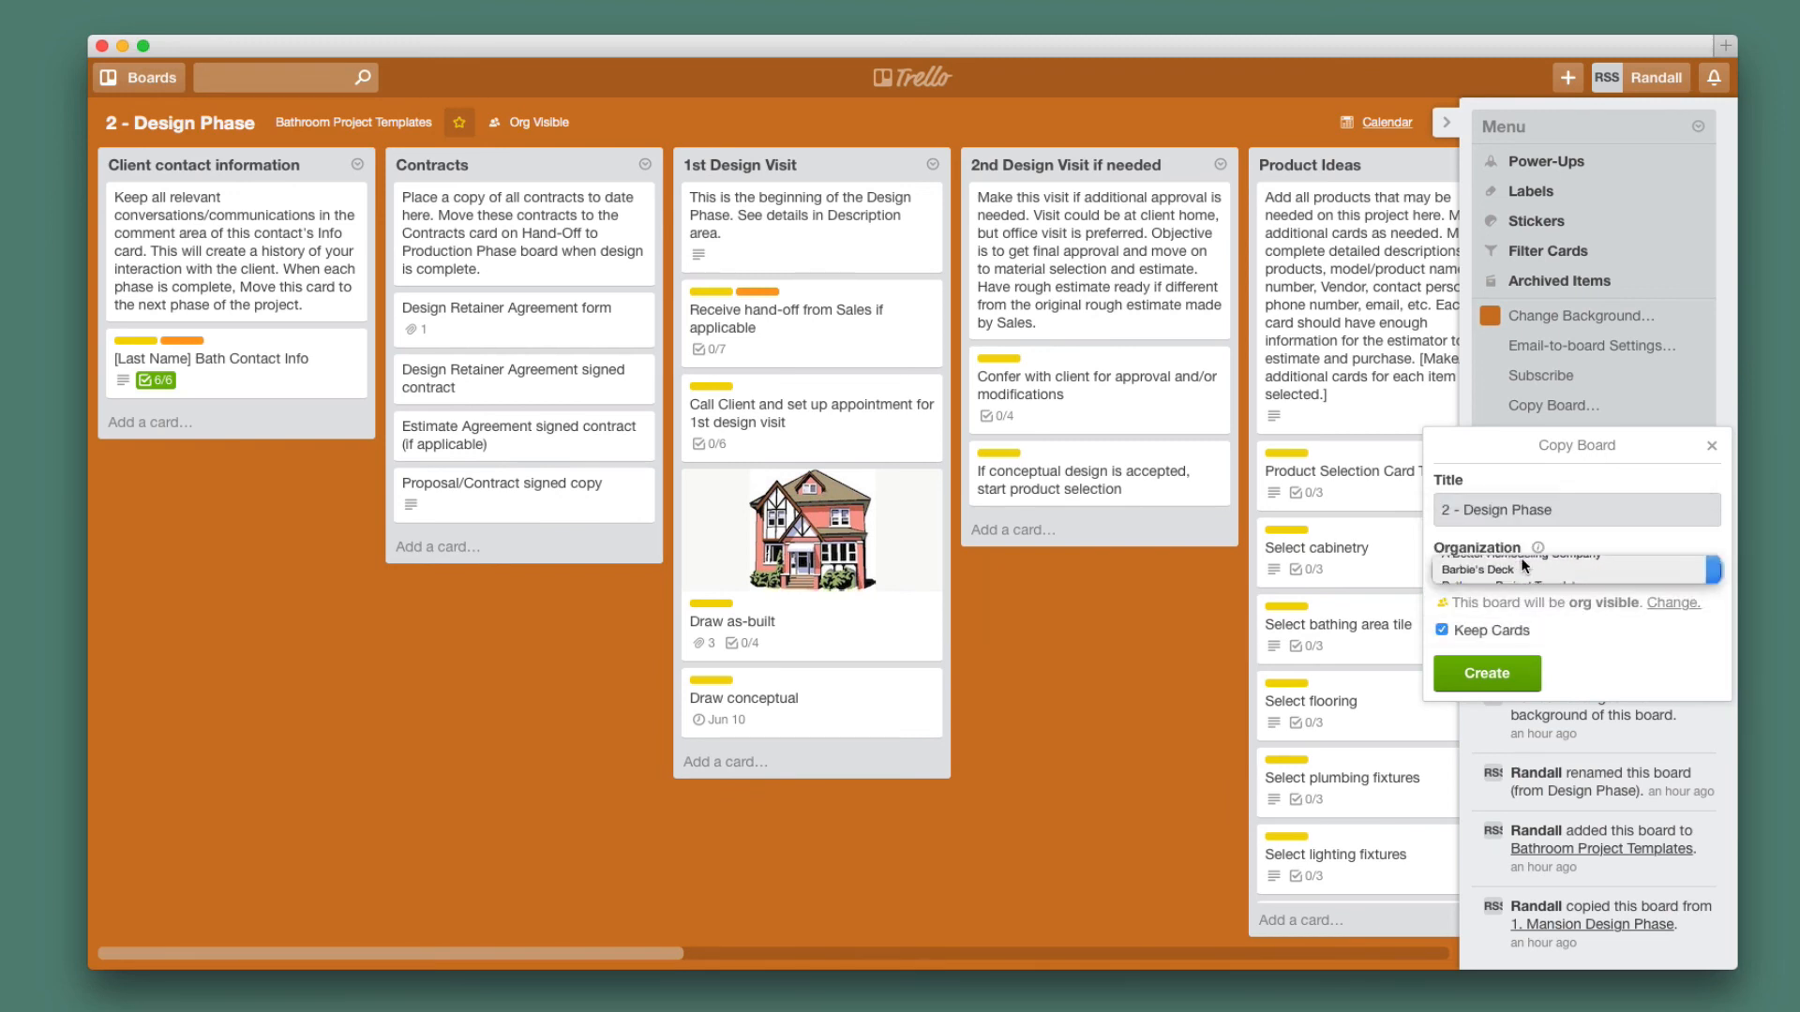
click(1493, 669)
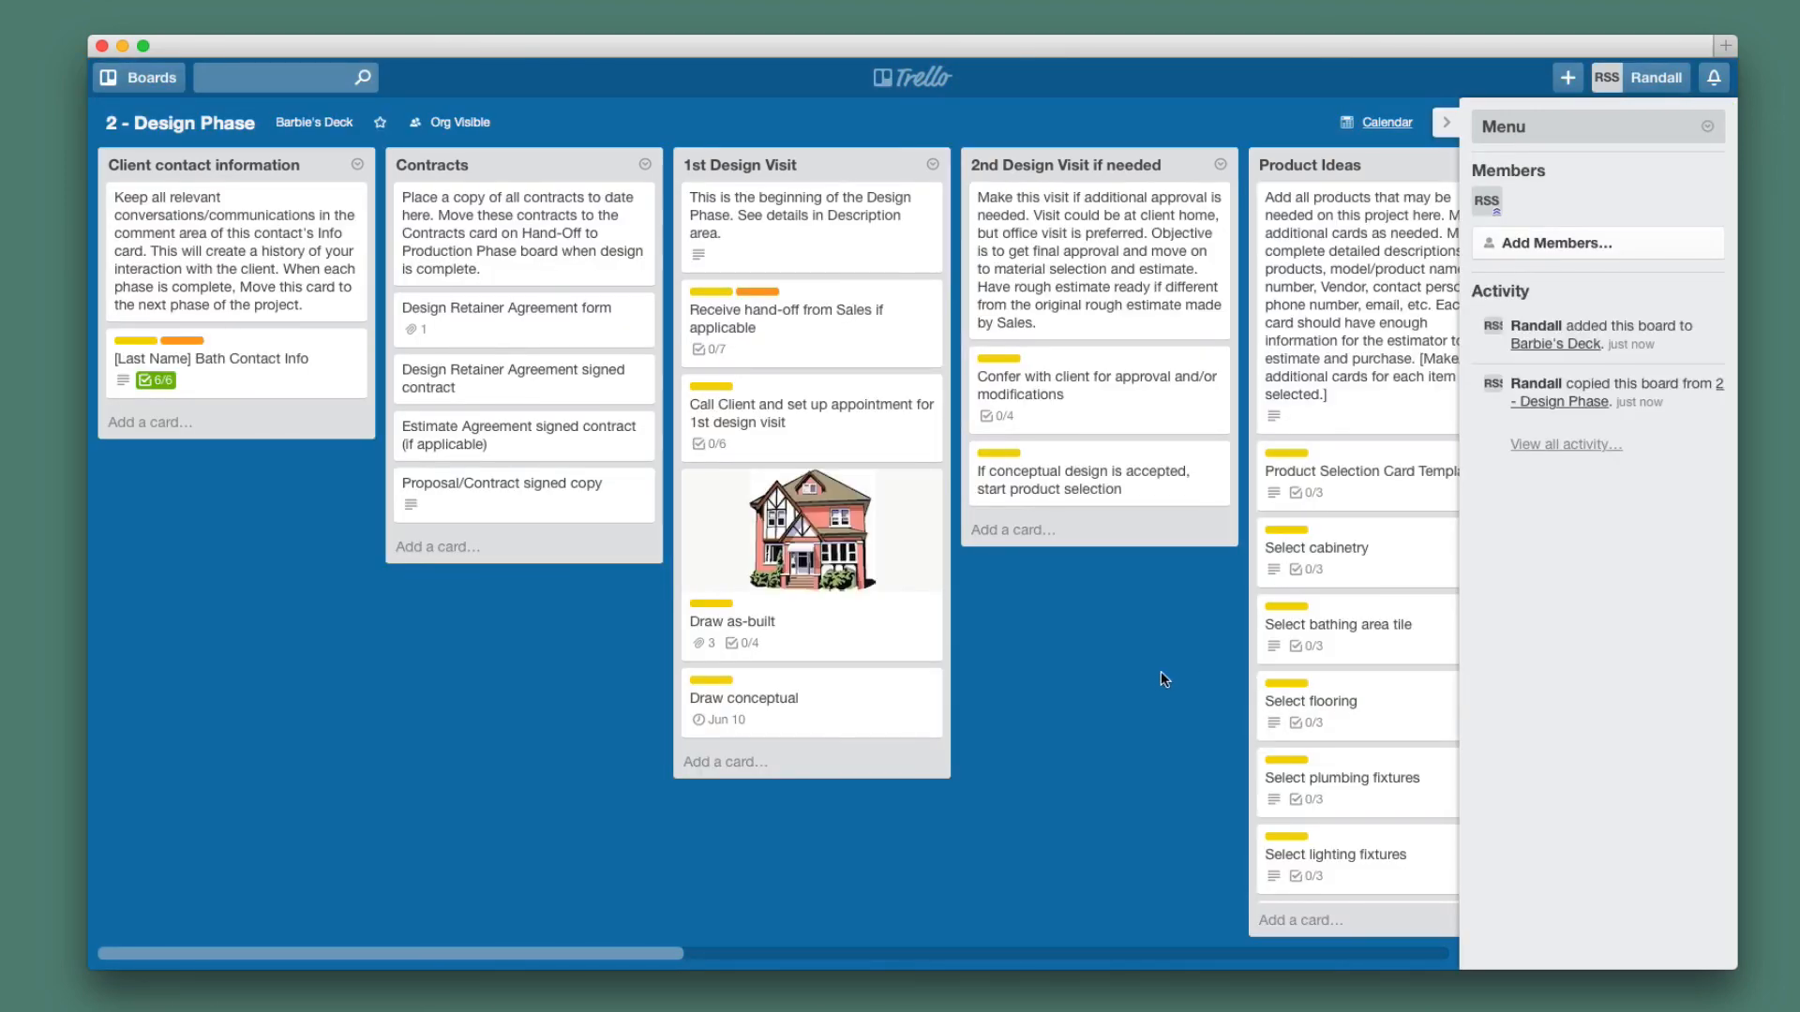
Change the copied board's background to orange, then hide the sidebar to reveal all lists.
click(1572, 137)
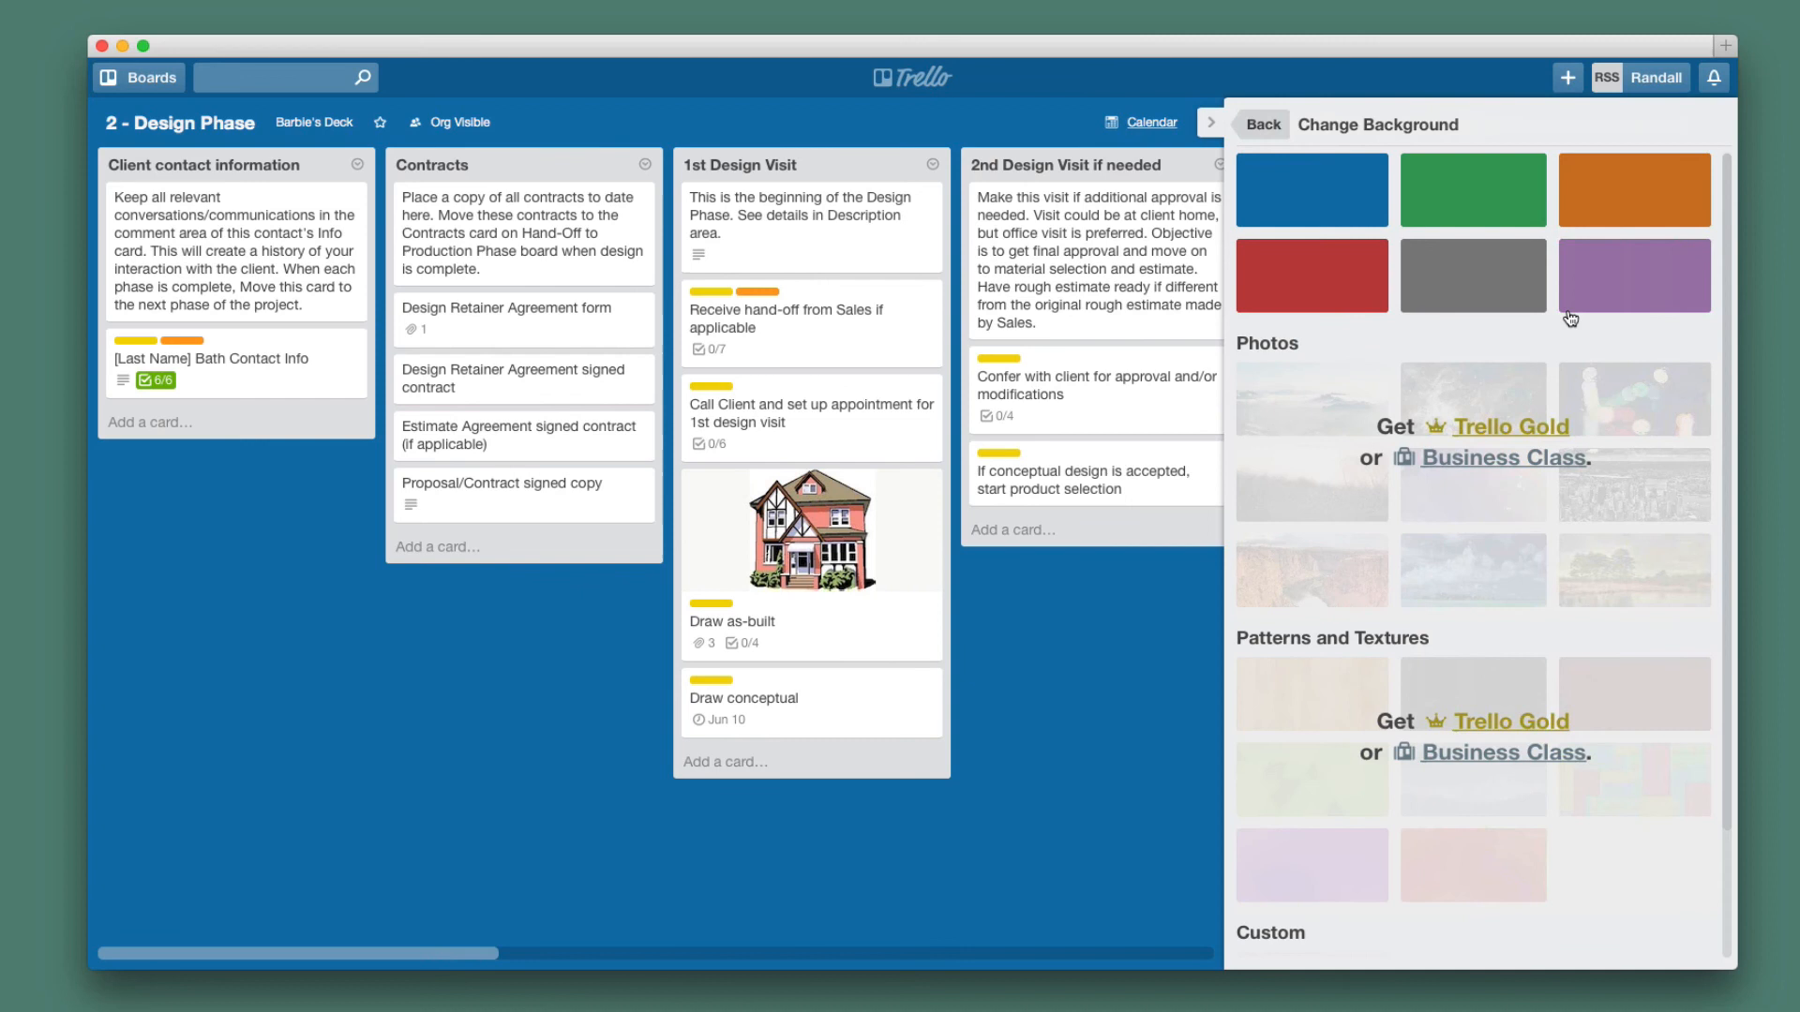
click(1605, 187)
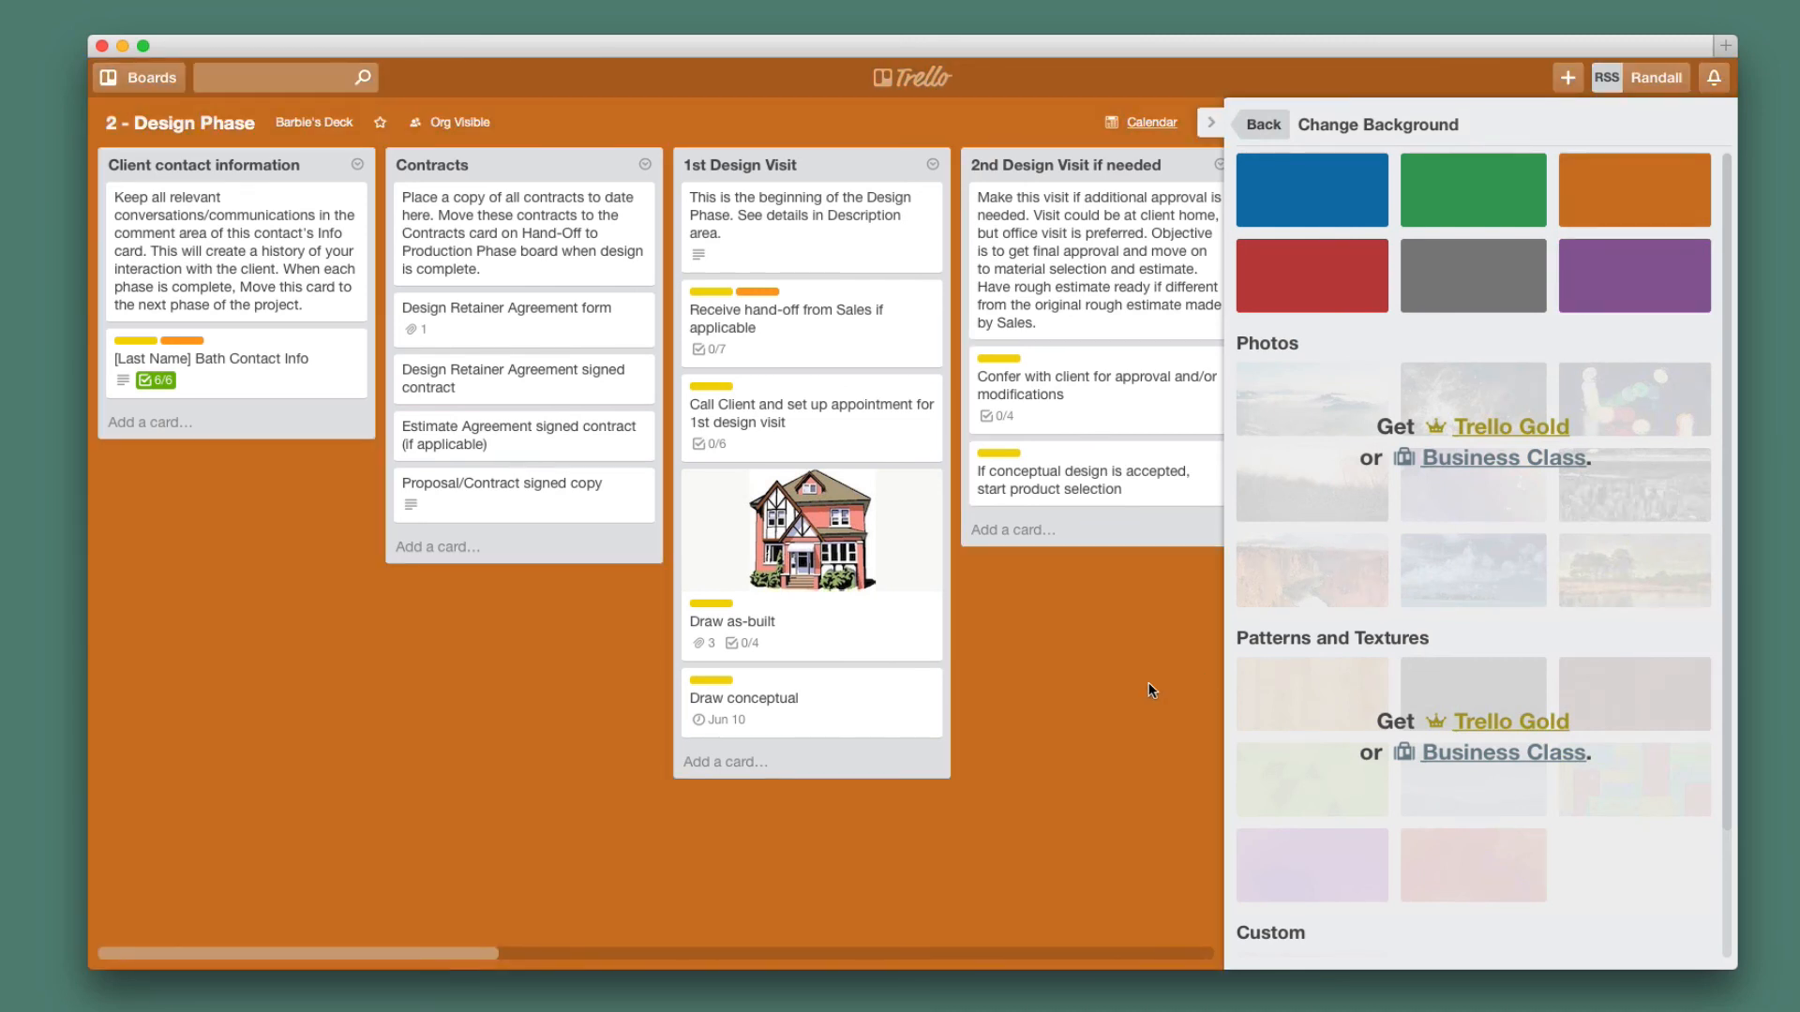
click(1267, 124)
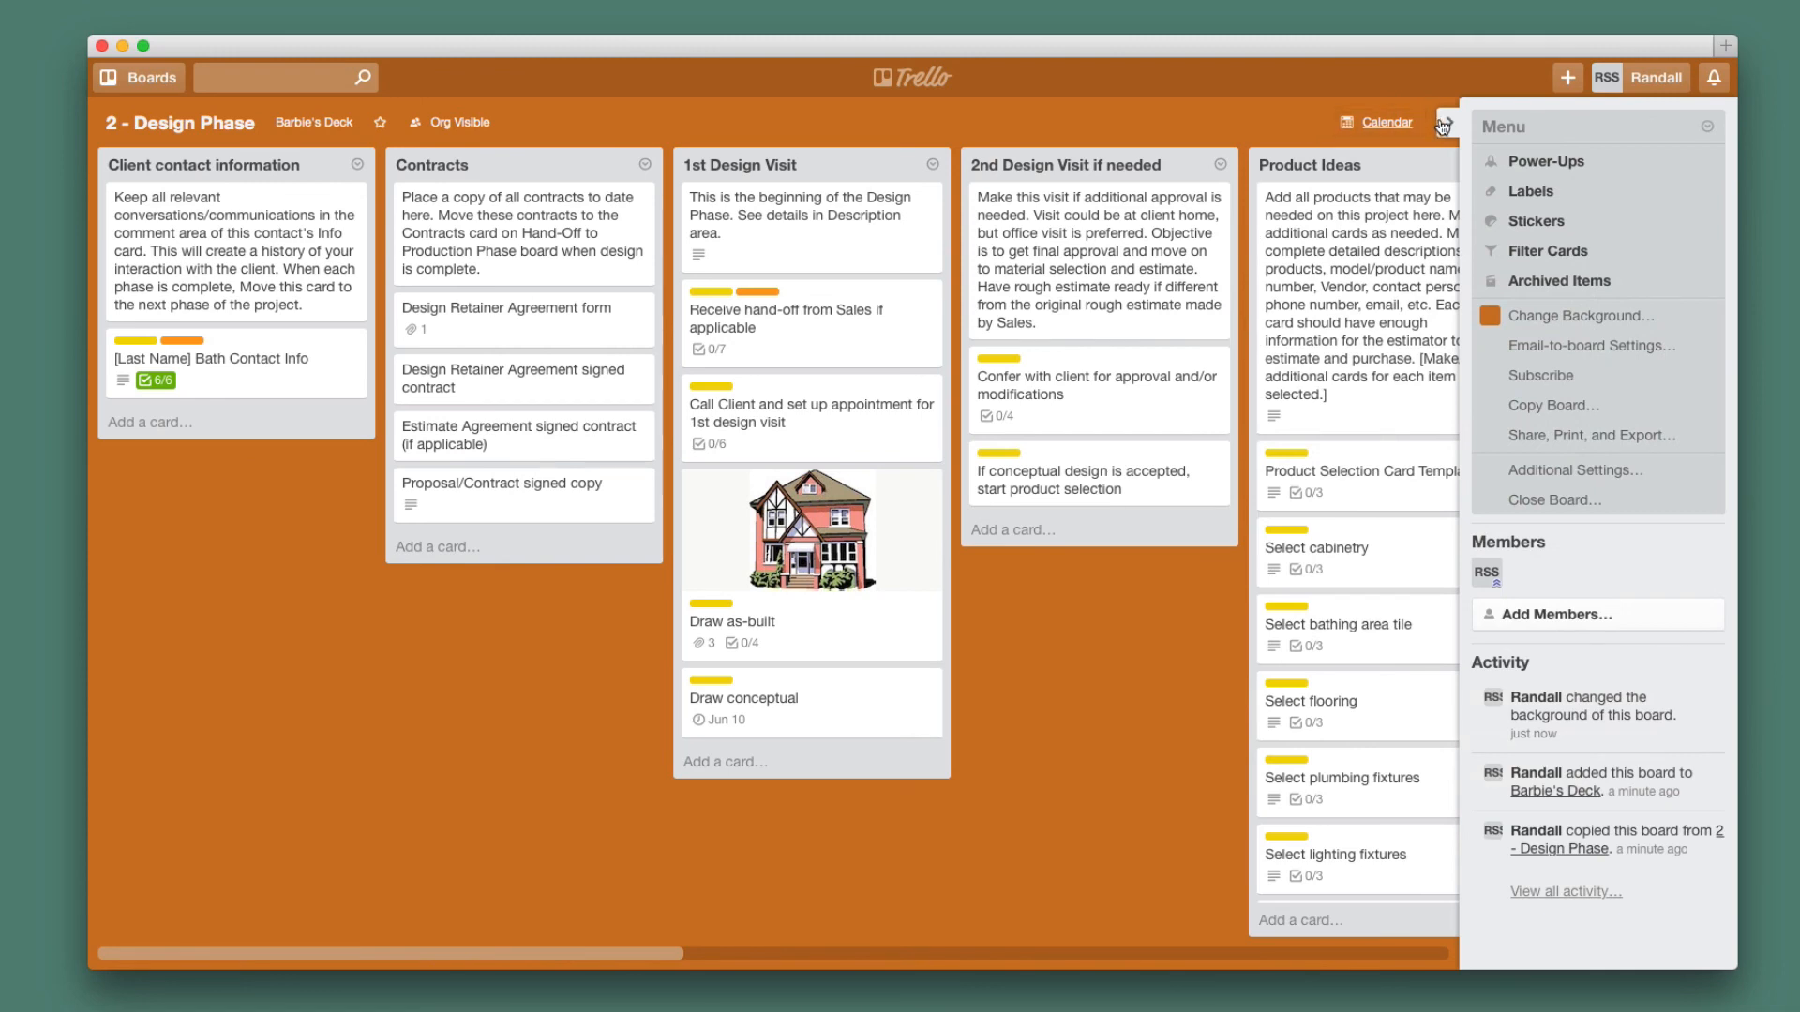
click(1440, 126)
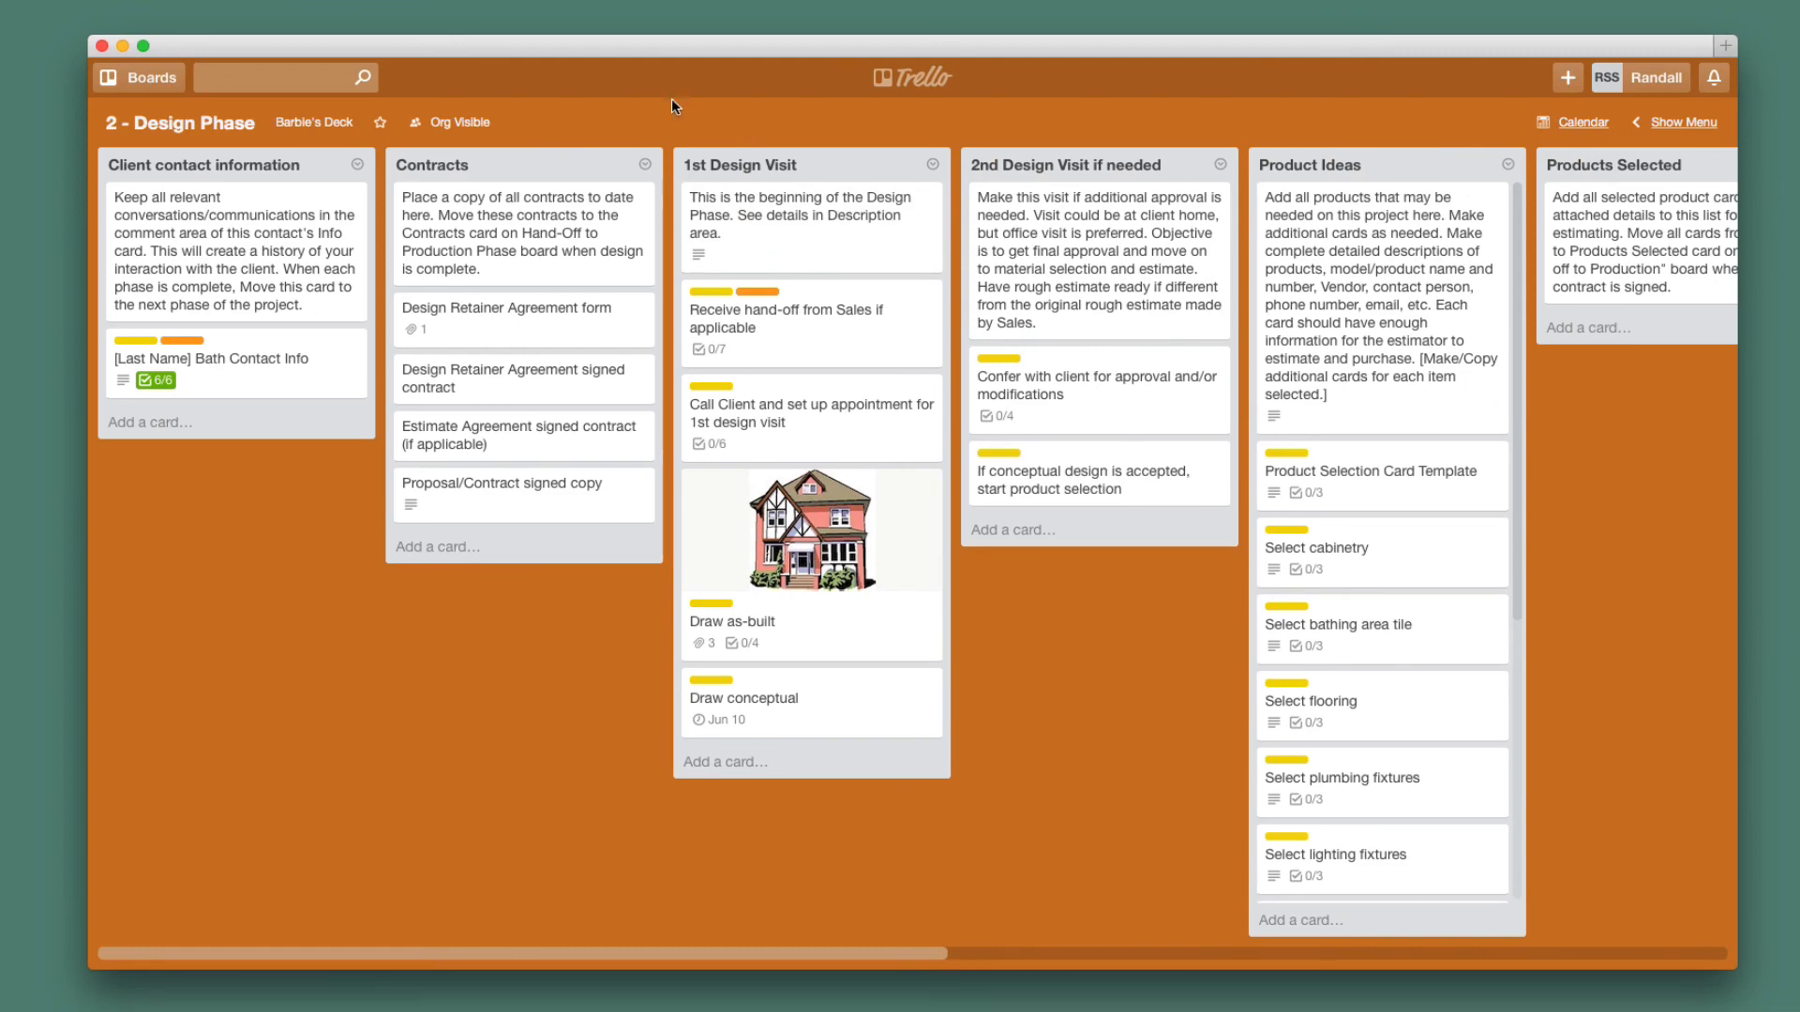
Go back to the boards home page and scroll through it to check the new orange board.
click(945, 80)
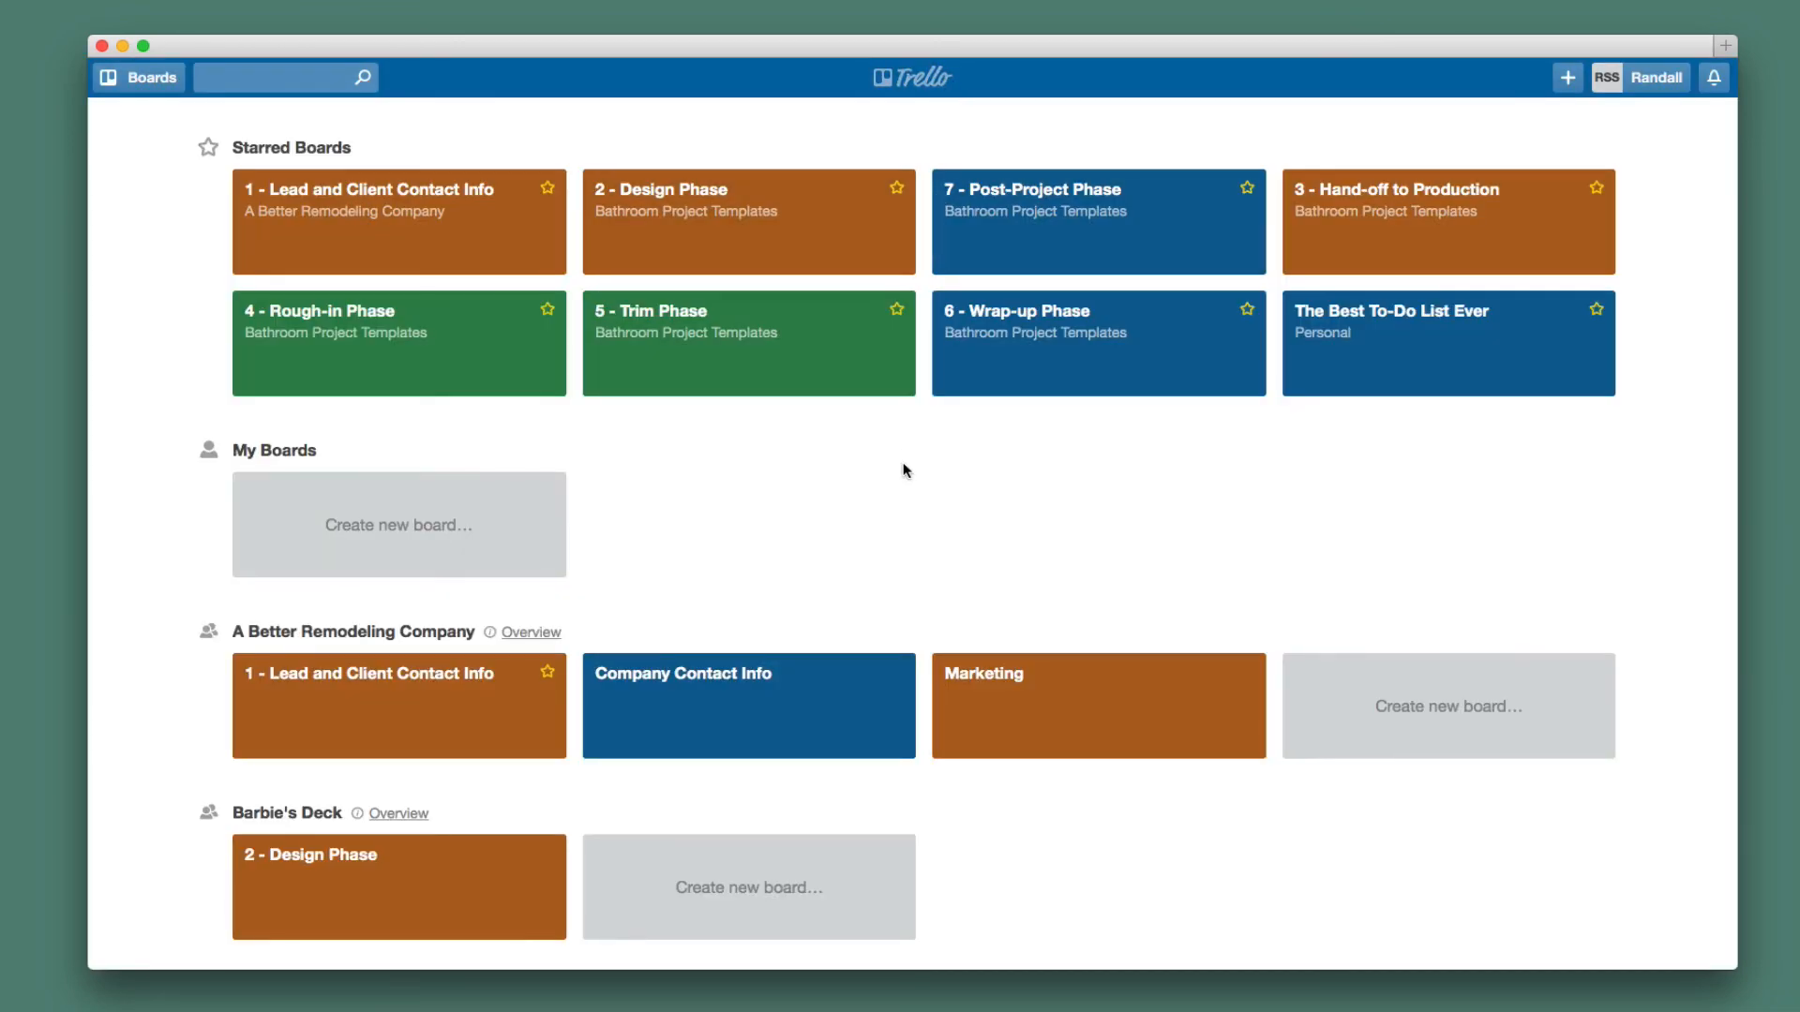
scroll(905, 468, down, 2)
scroll(904, 470, down, 15)
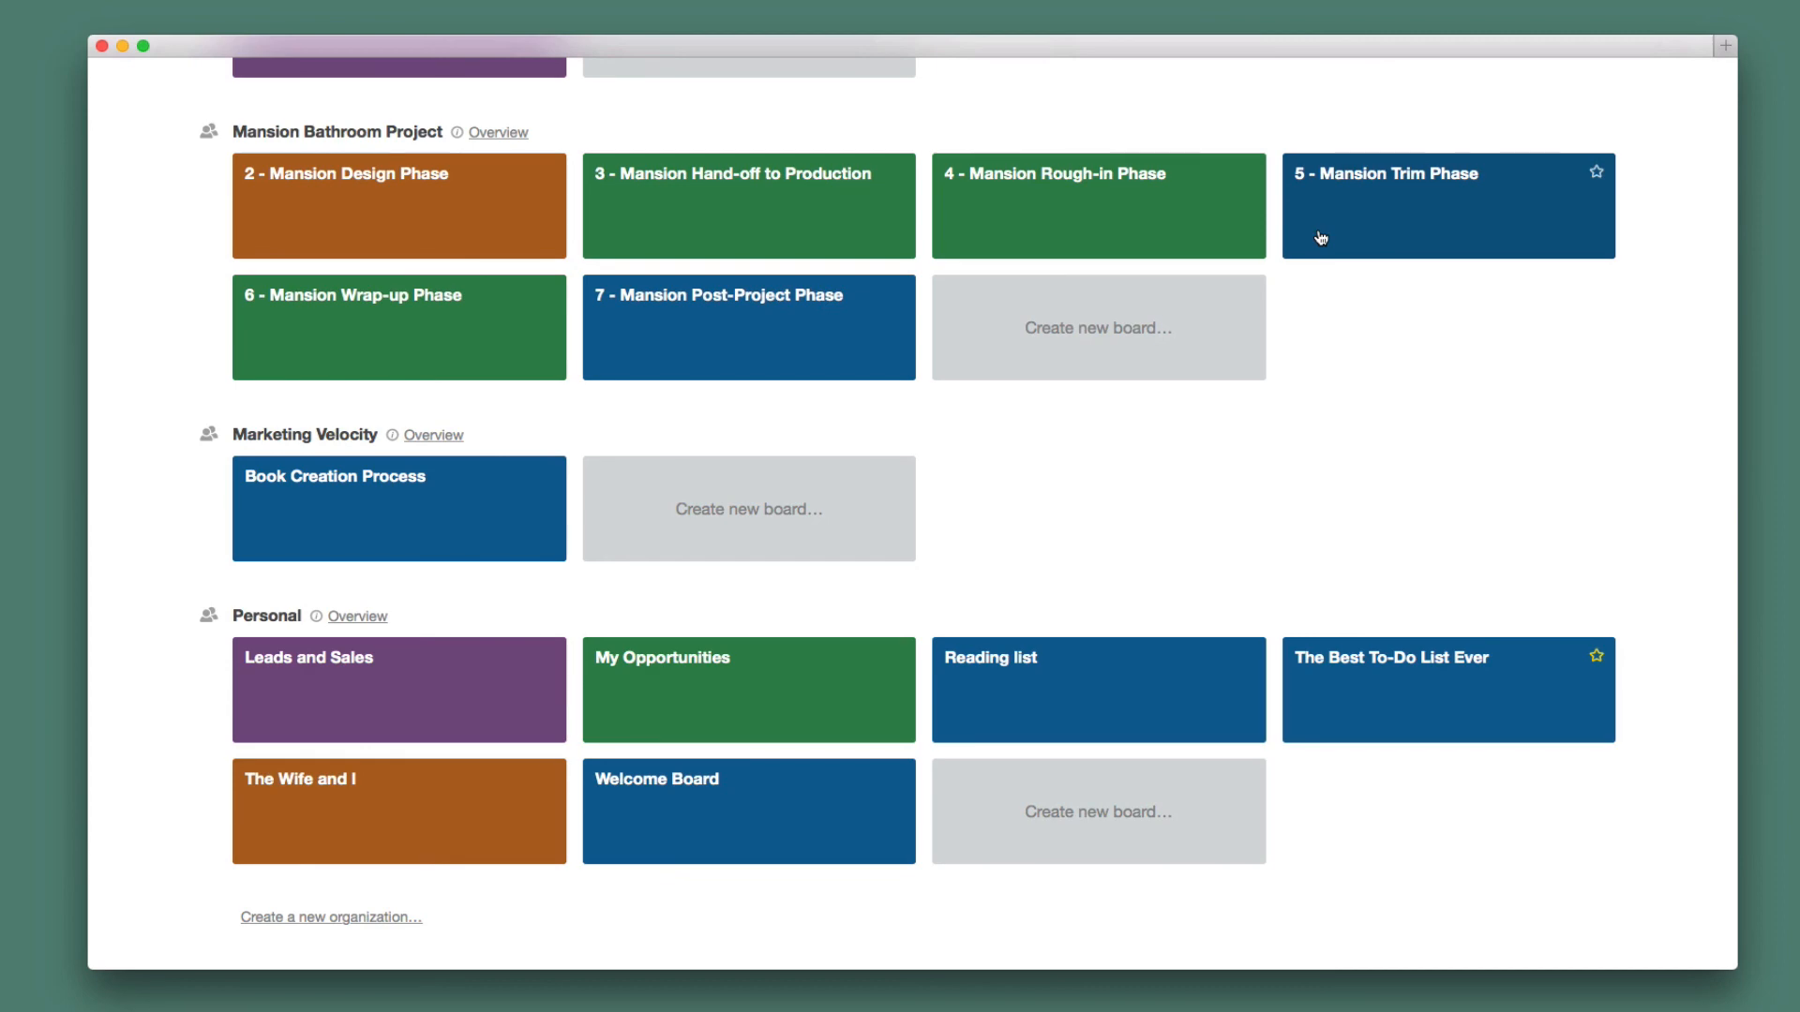
scroll(1269, 325, up, 15)
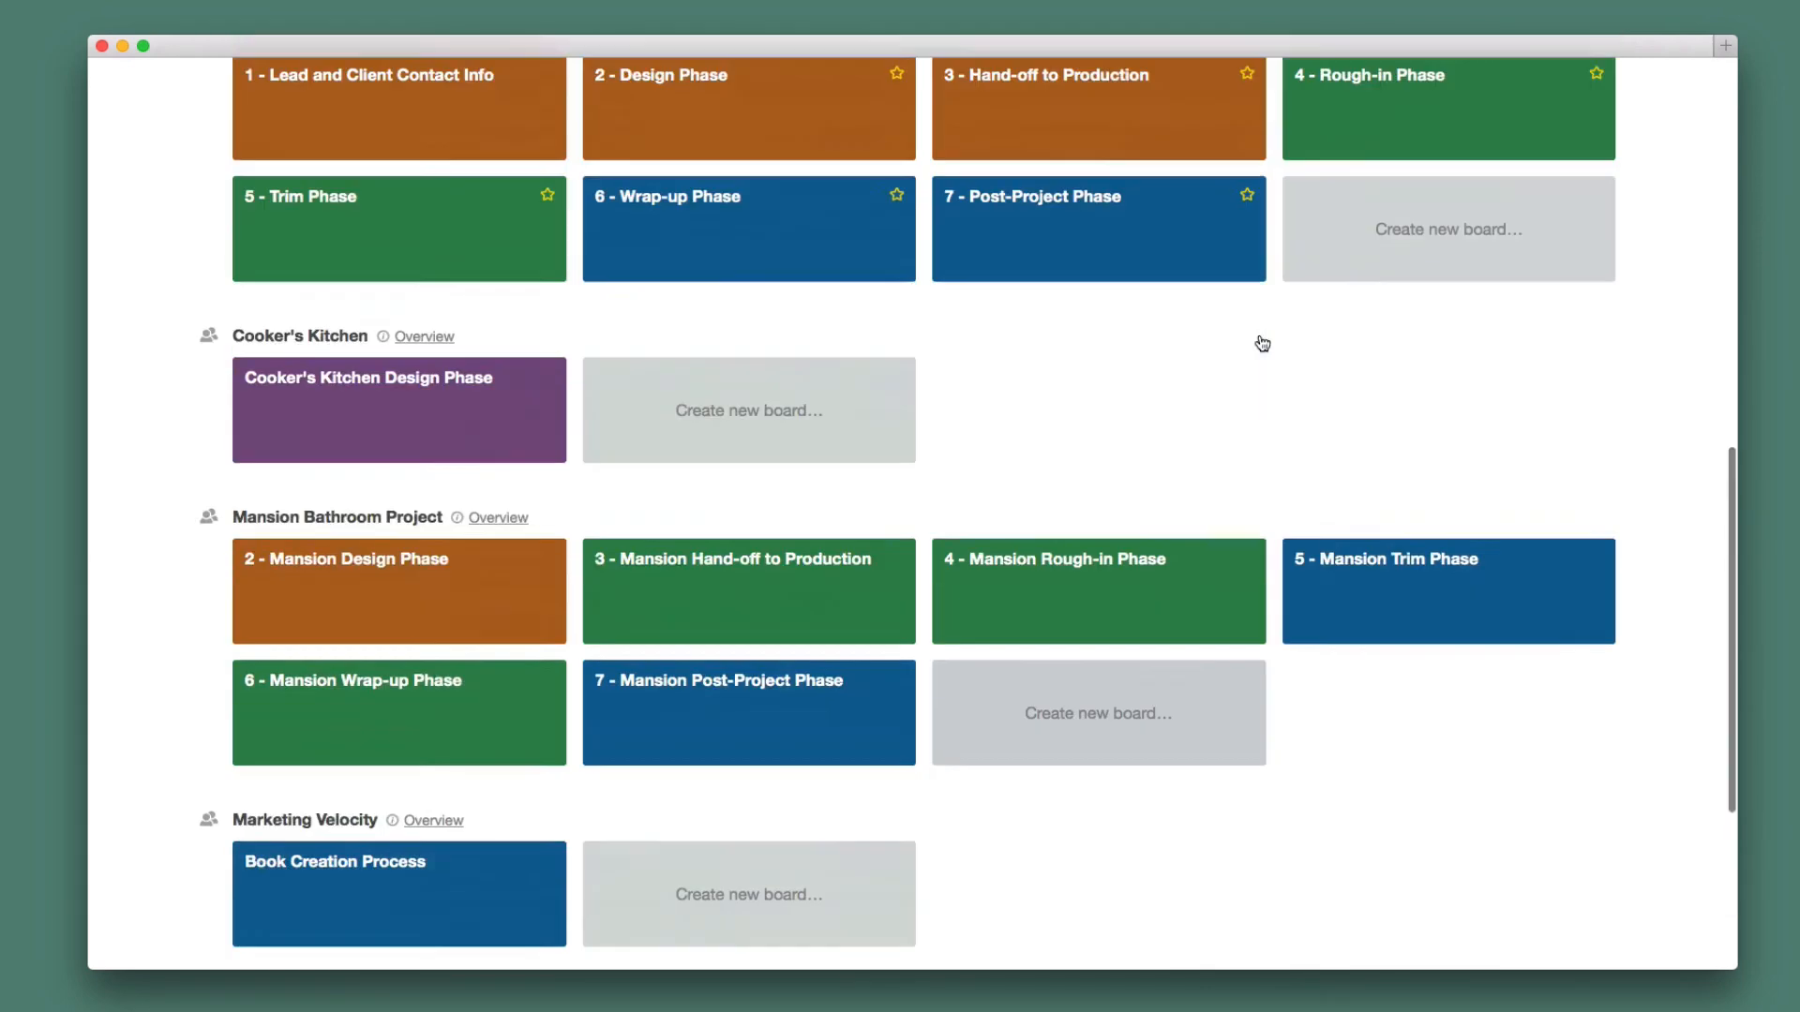